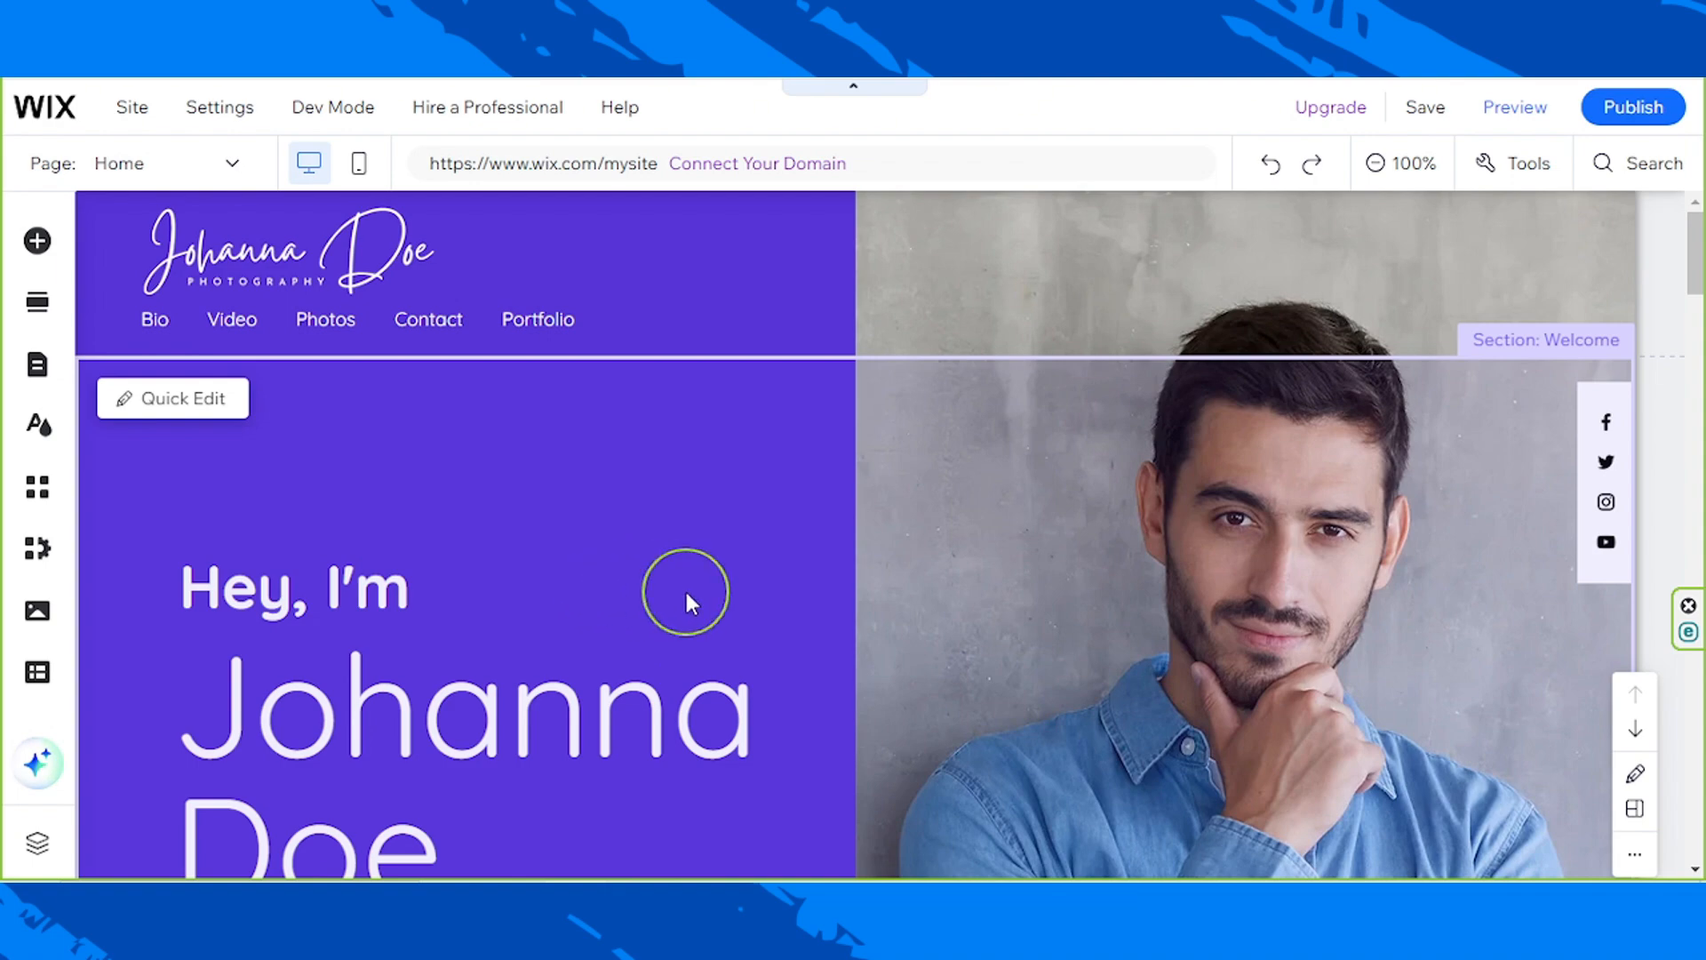
Step: Look over the home page from the Welcome section down to the Showreel section and back
{"action": "scroll", "coordinate": [662, 536], "scroll_direction": "down", "scroll_amount": 15}
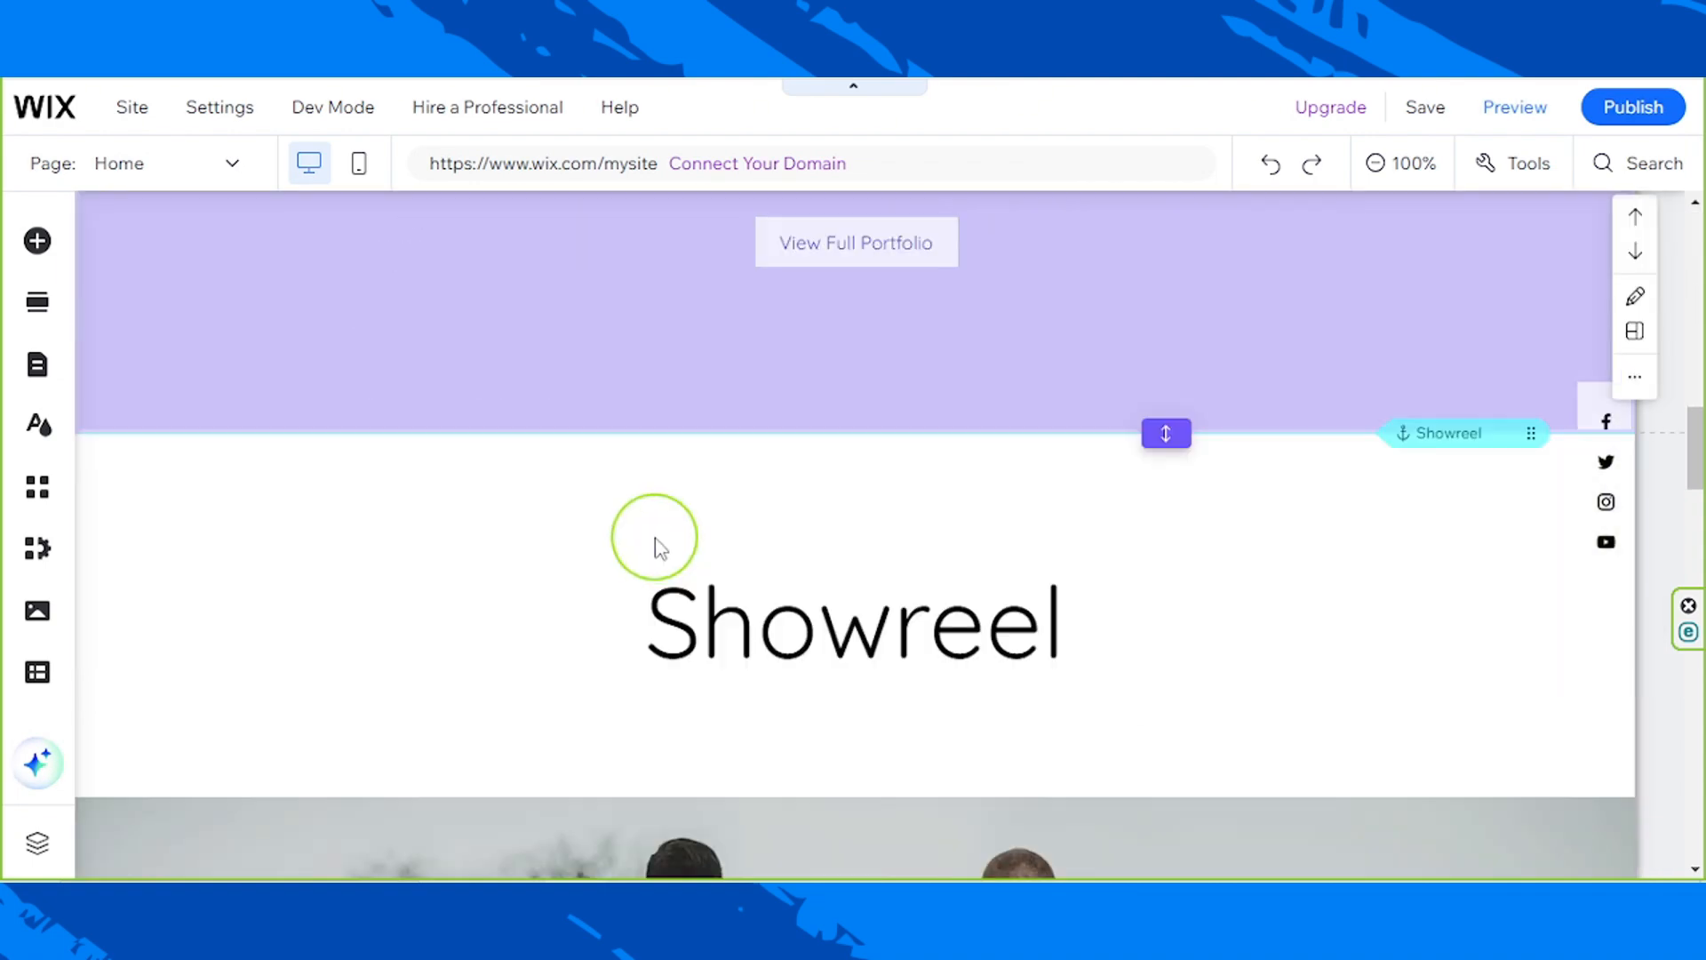
{"action": "scroll", "coordinate": [659, 546], "scroll_direction": "down", "scroll_amount": 4}
{"action": "scroll", "coordinate": [657, 551], "scroll_direction": "up", "scroll_amount": 18}
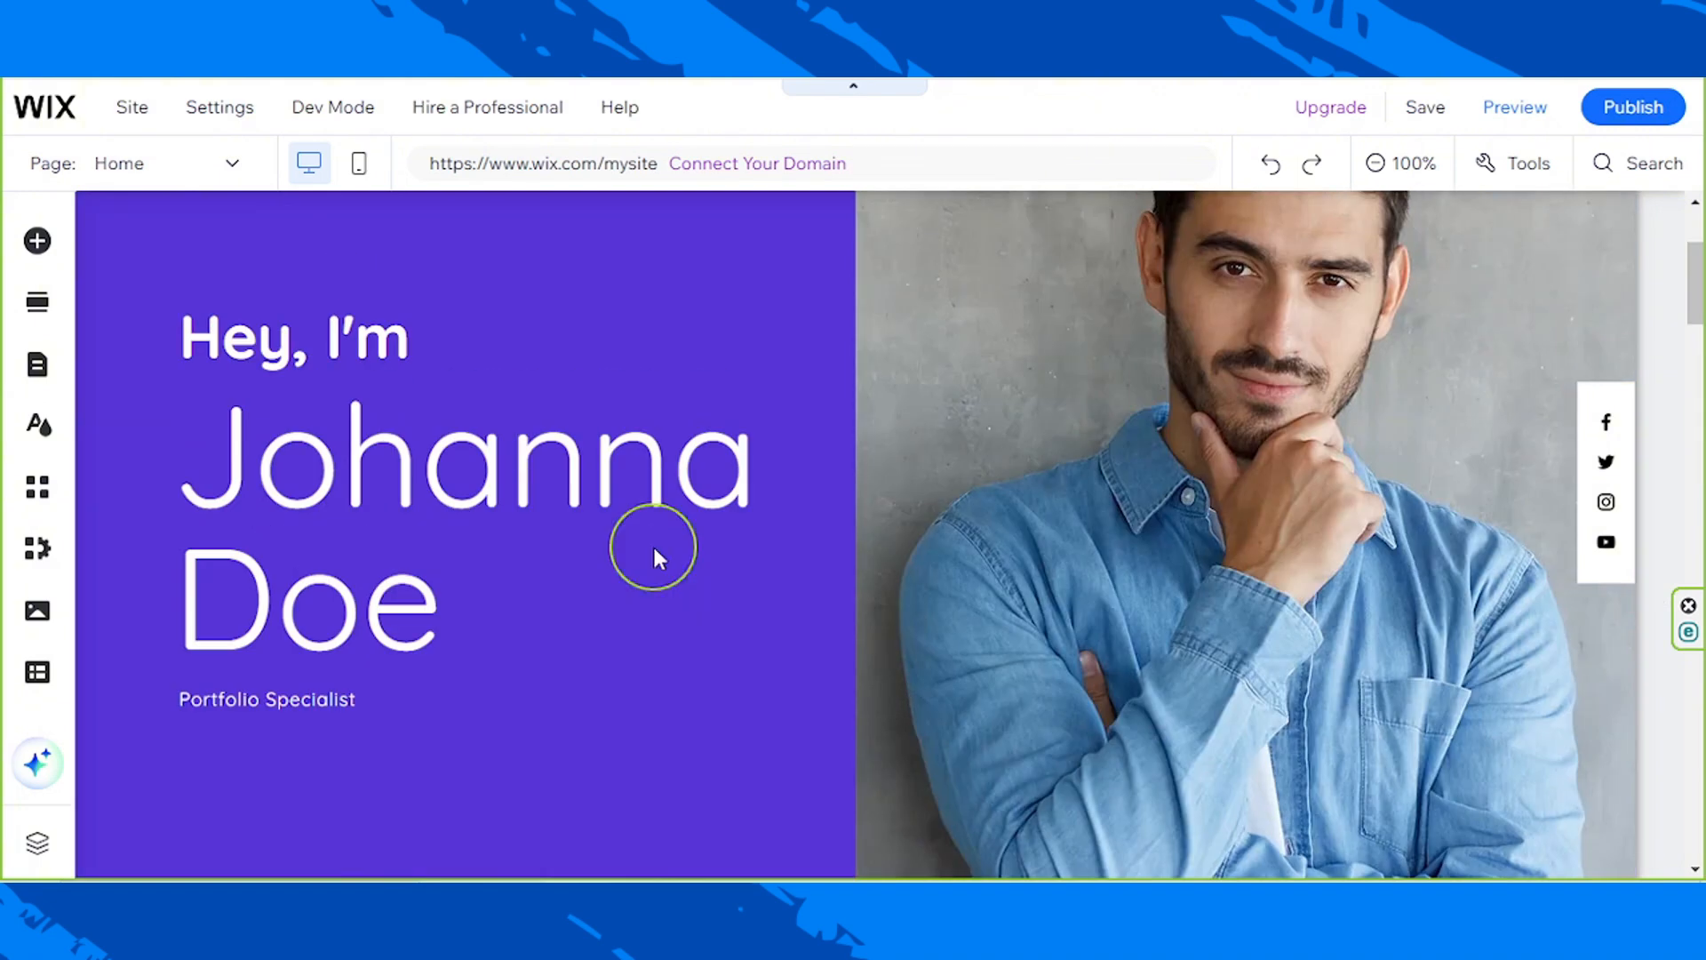
{"action": "scroll", "coordinate": [653, 544], "scroll_direction": "up", "scroll_amount": 3}
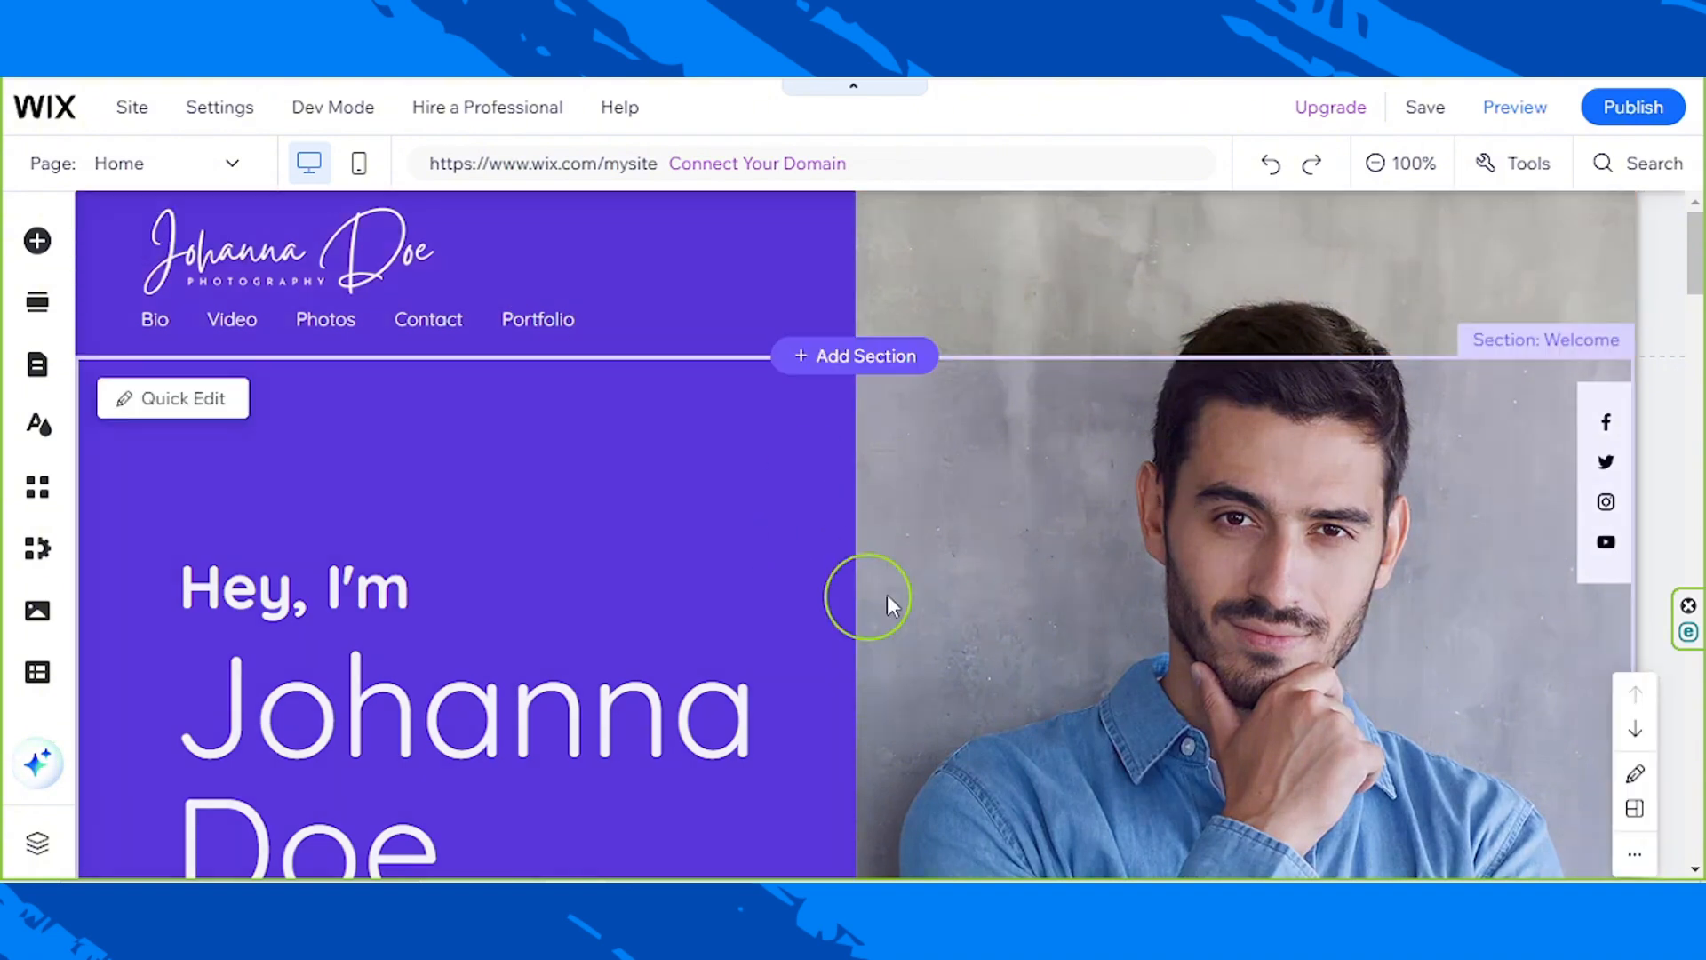
{"action": "scroll", "coordinate": [903, 558], "scroll_direction": "down", "scroll_amount": 10}
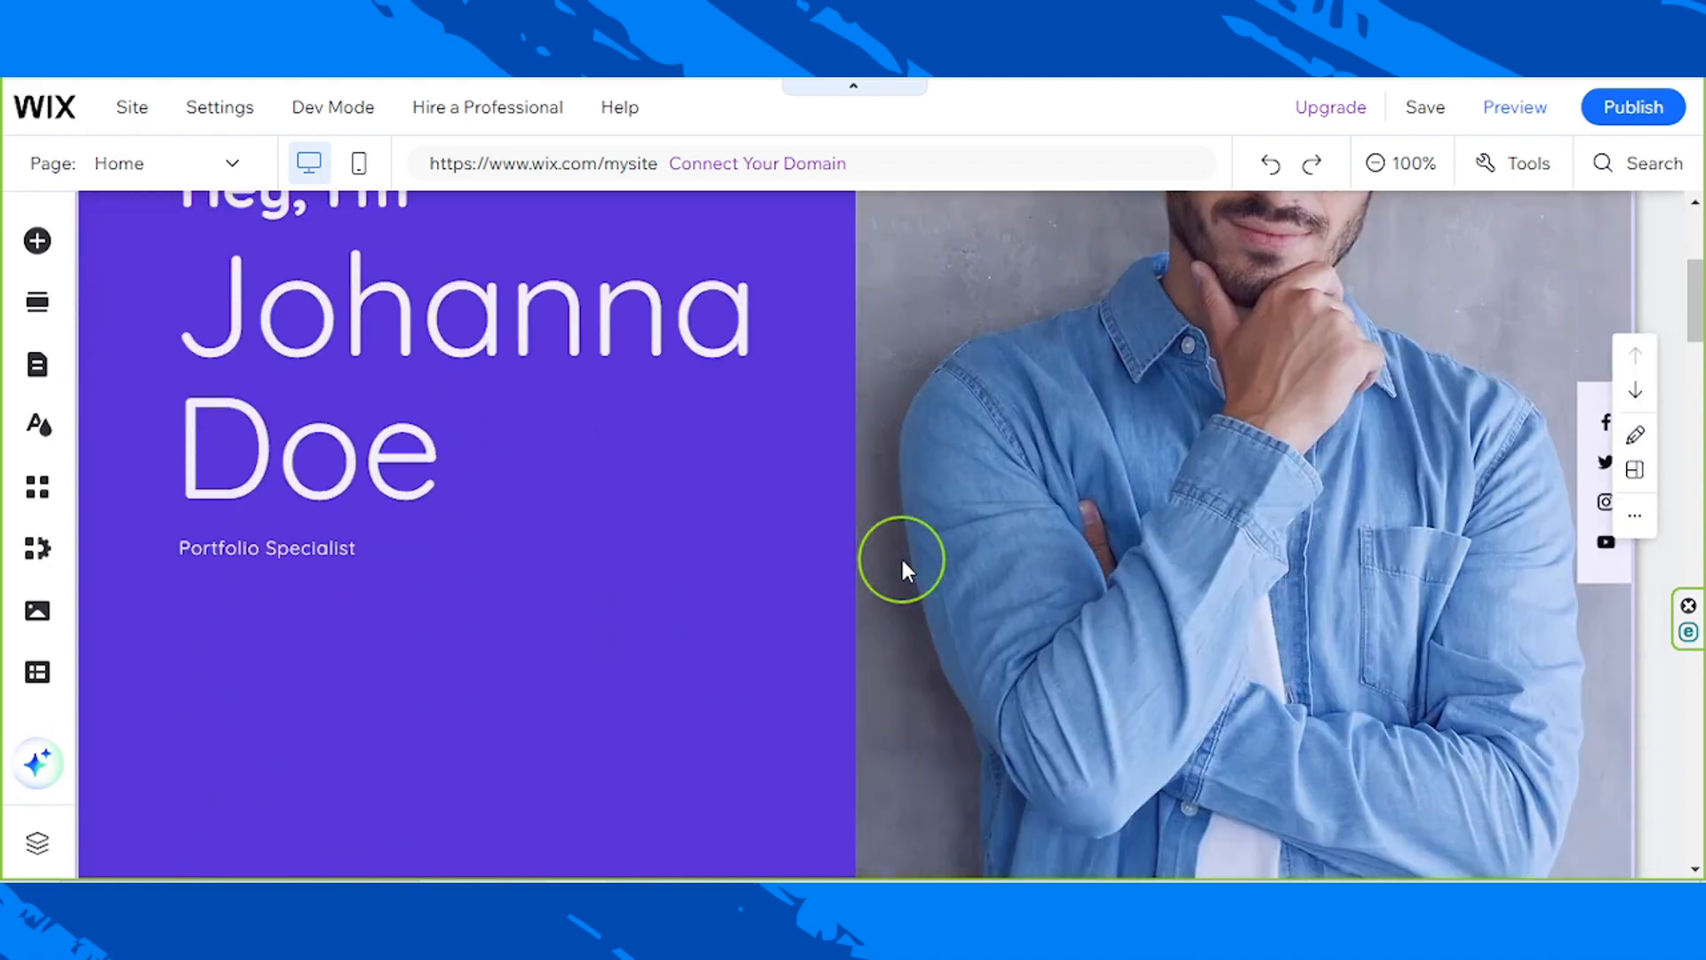
{"action": "scroll", "coordinate": [903, 558], "scroll_direction": "up", "scroll_amount": 7}
{"action": "scroll", "coordinate": [905, 559], "scroll_direction": "up", "scroll_amount": 4}
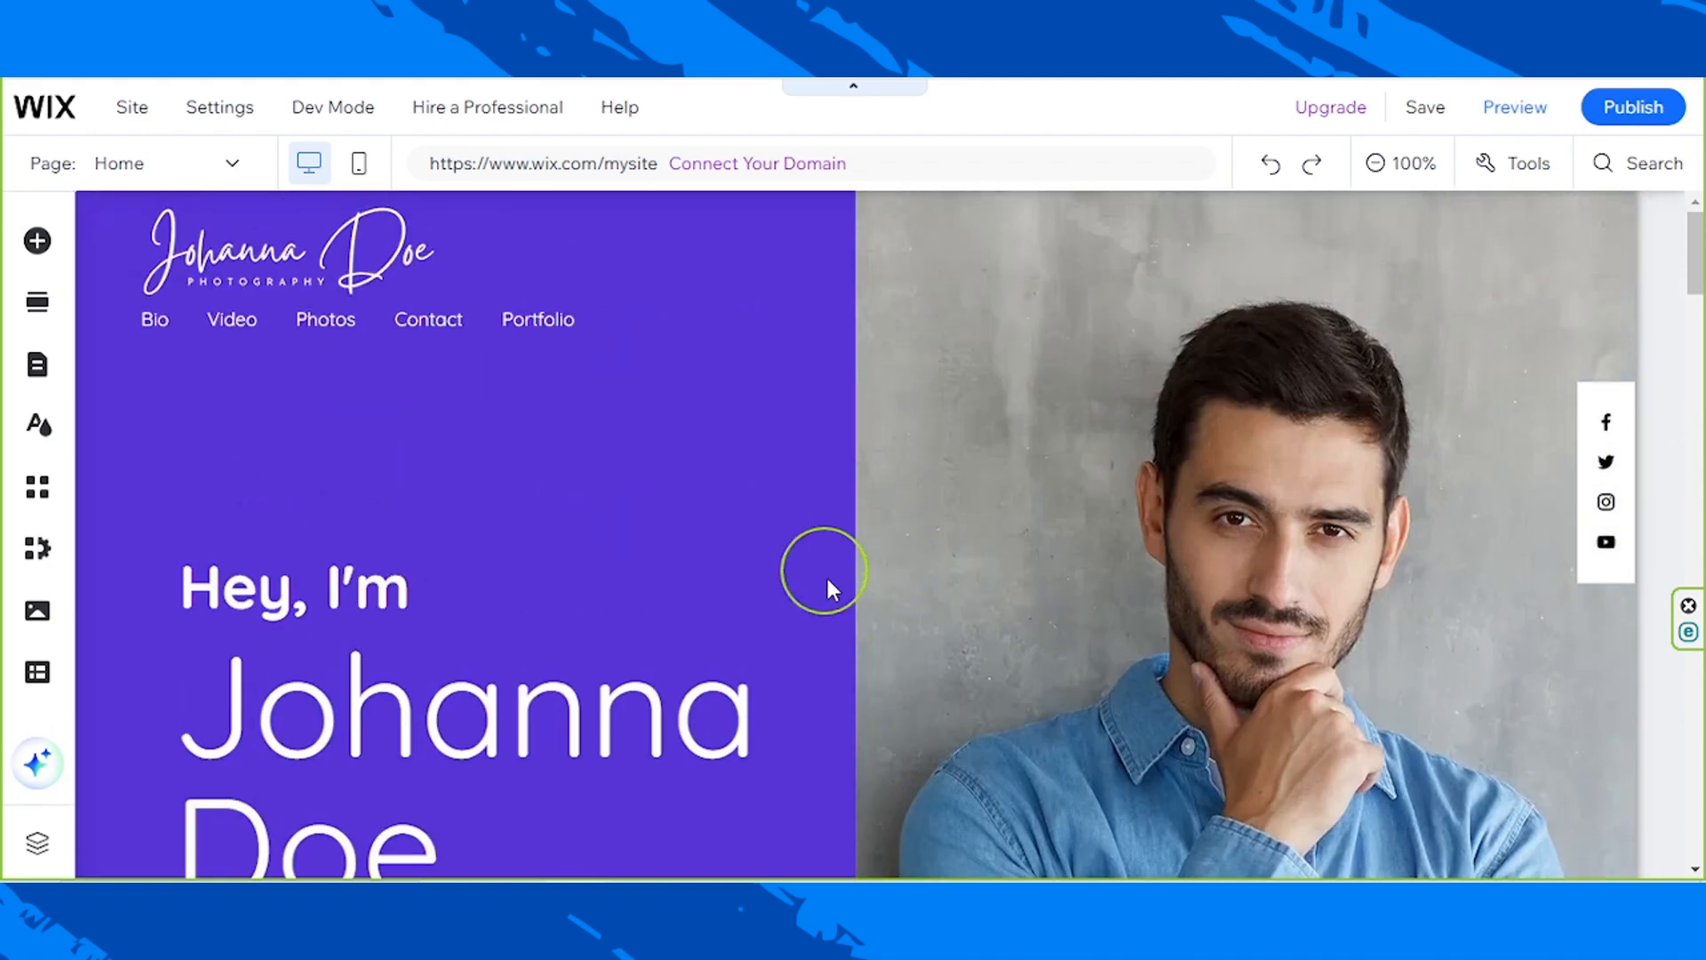
{"action": "left_click", "coordinate": [727, 477]}
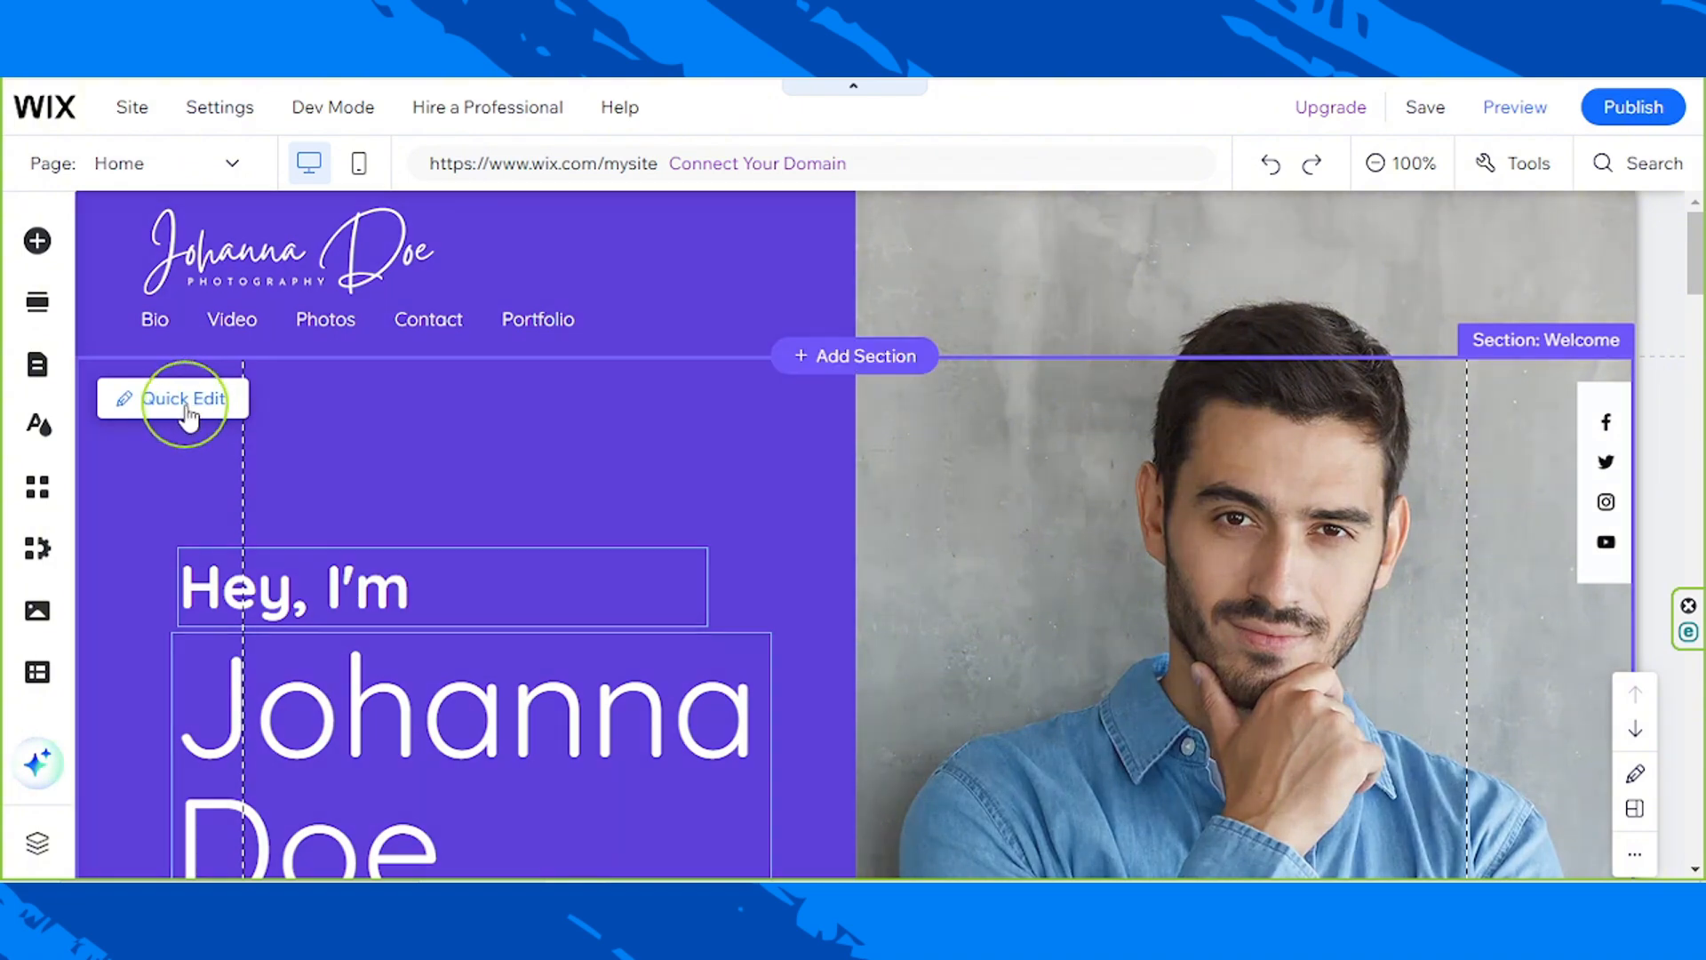
{"action": "left_click", "coordinate": [184, 402]}
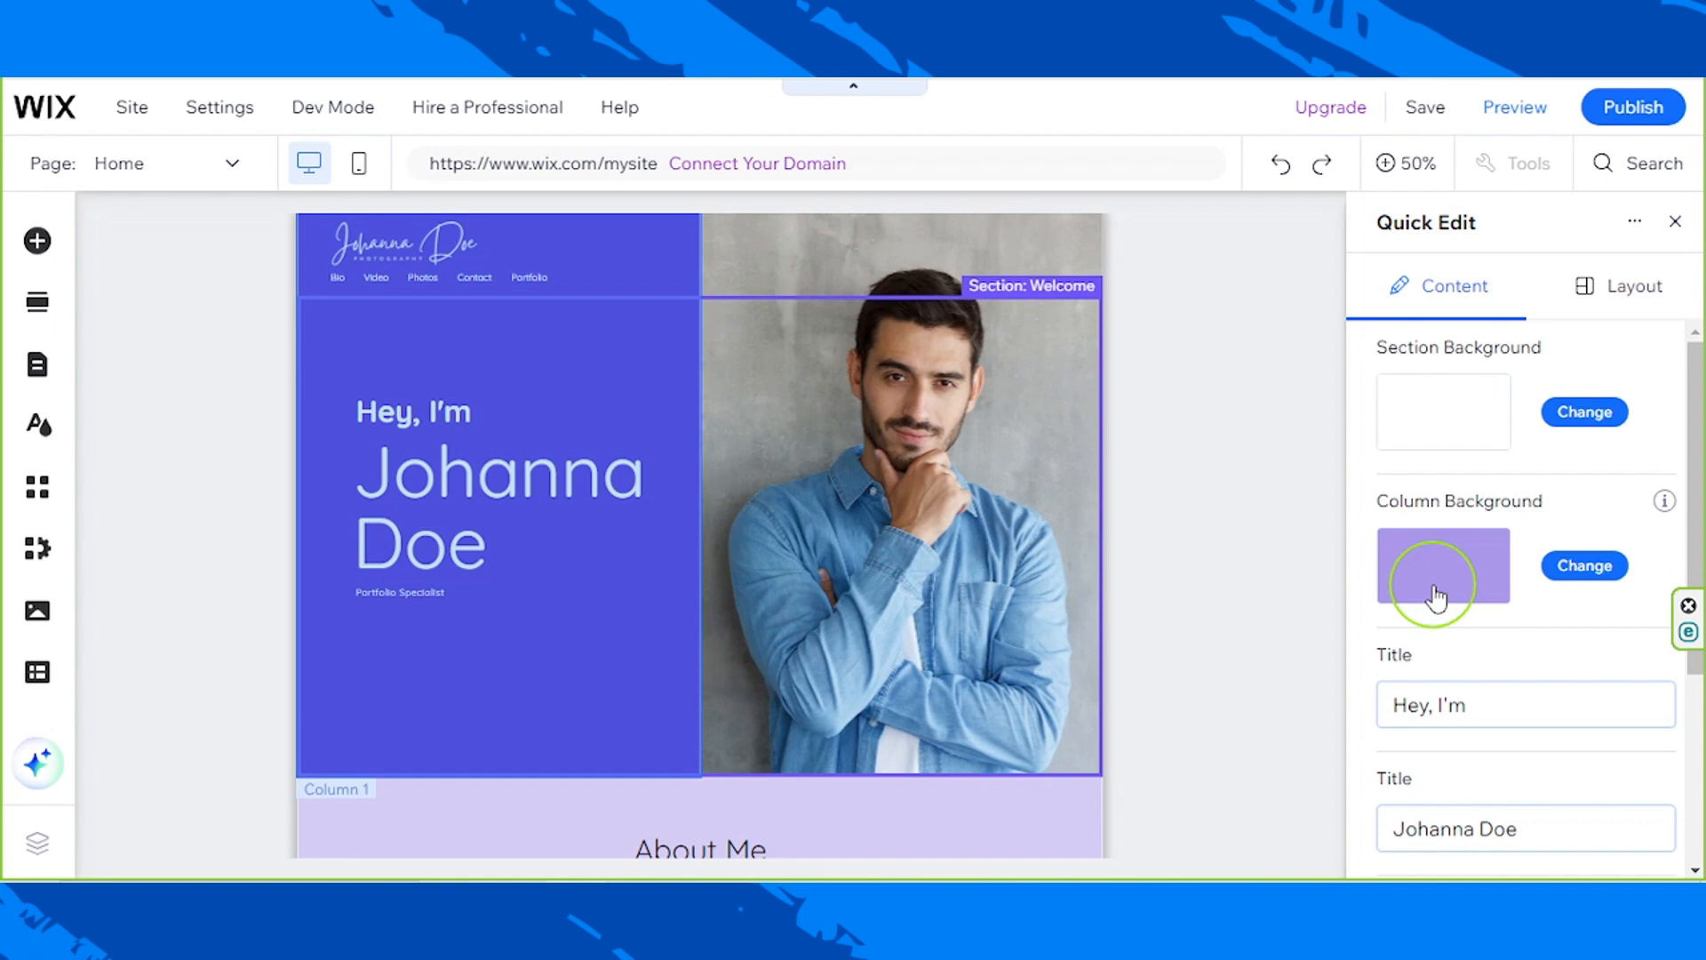
{"action": "left_click", "coordinate": [1677, 223]}
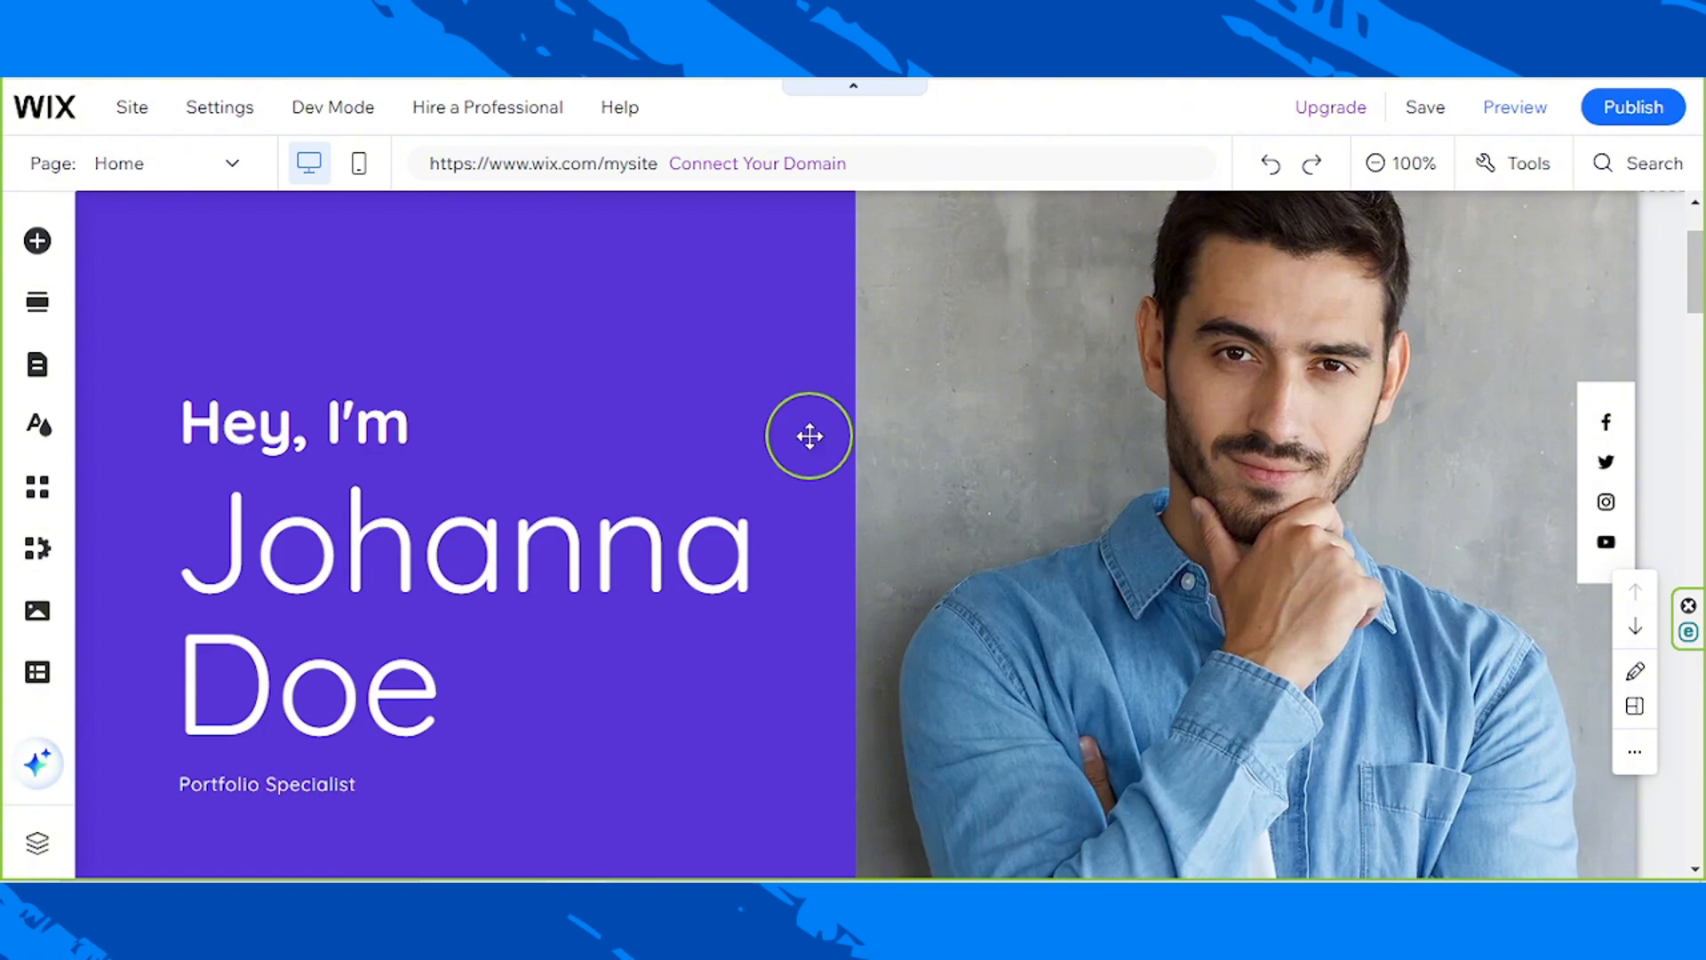
Step: Open Quick Edit for the Welcome section and replace its paragraph text with "Professional Photographer"
{"action": "left_click", "coordinate": [809, 435]}
{"action": "left_click", "coordinate": [1642, 677]}
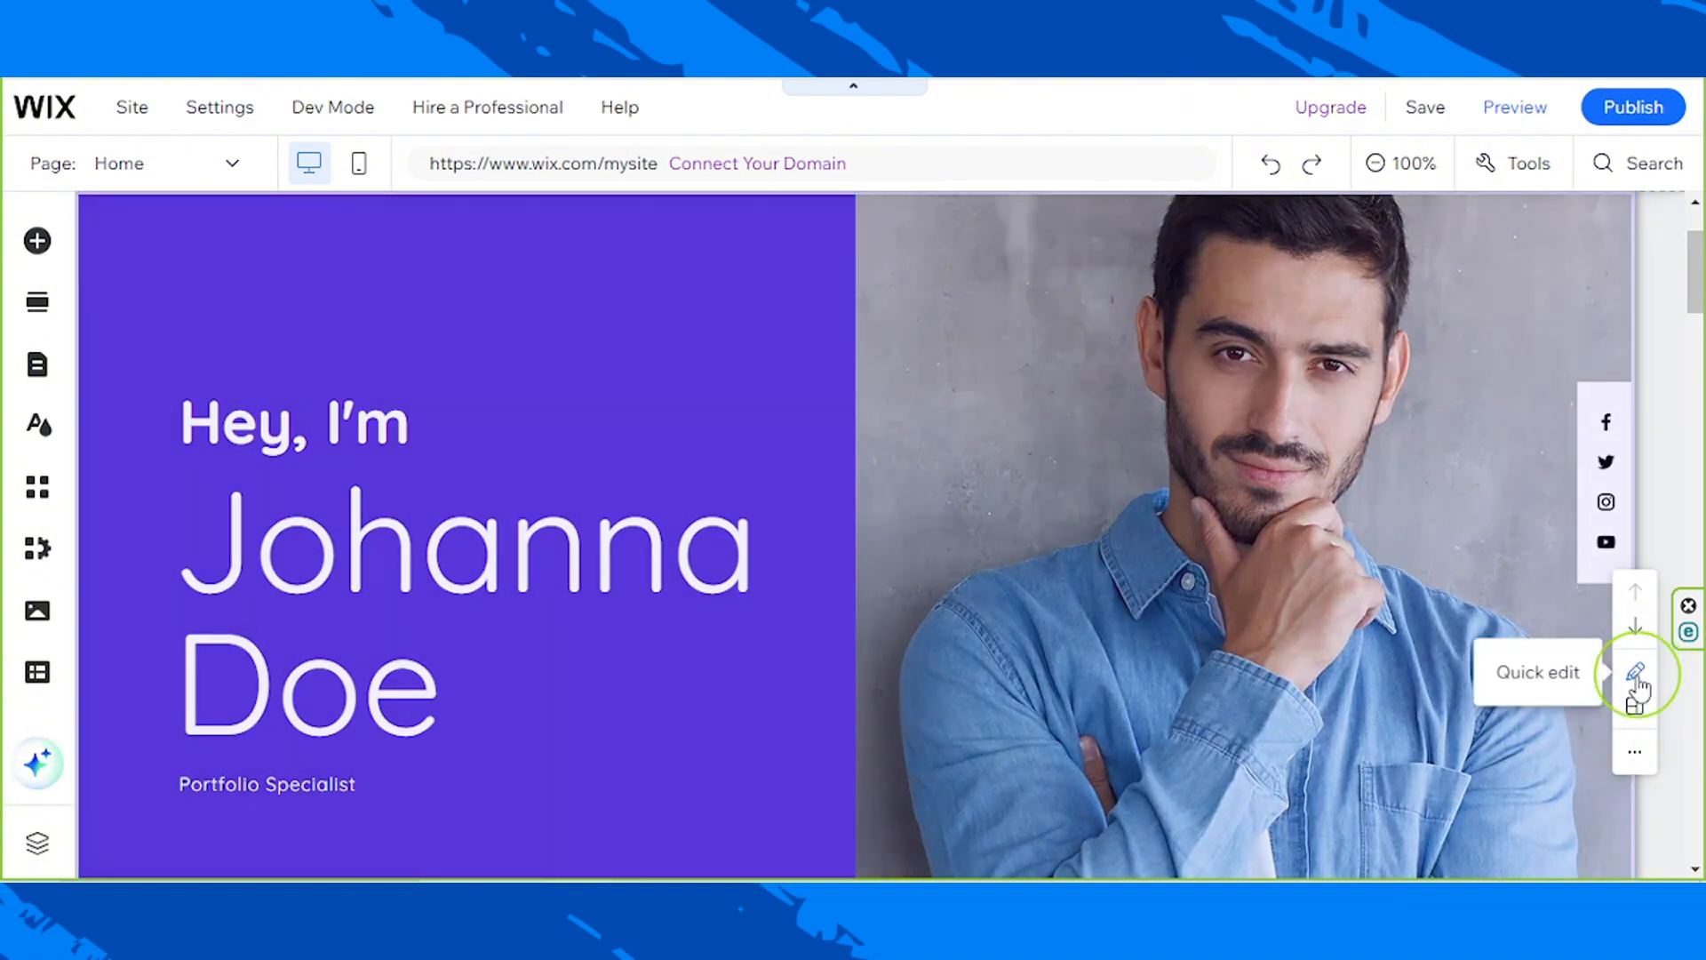
{"action": "left_click", "coordinate": [1635, 677]}
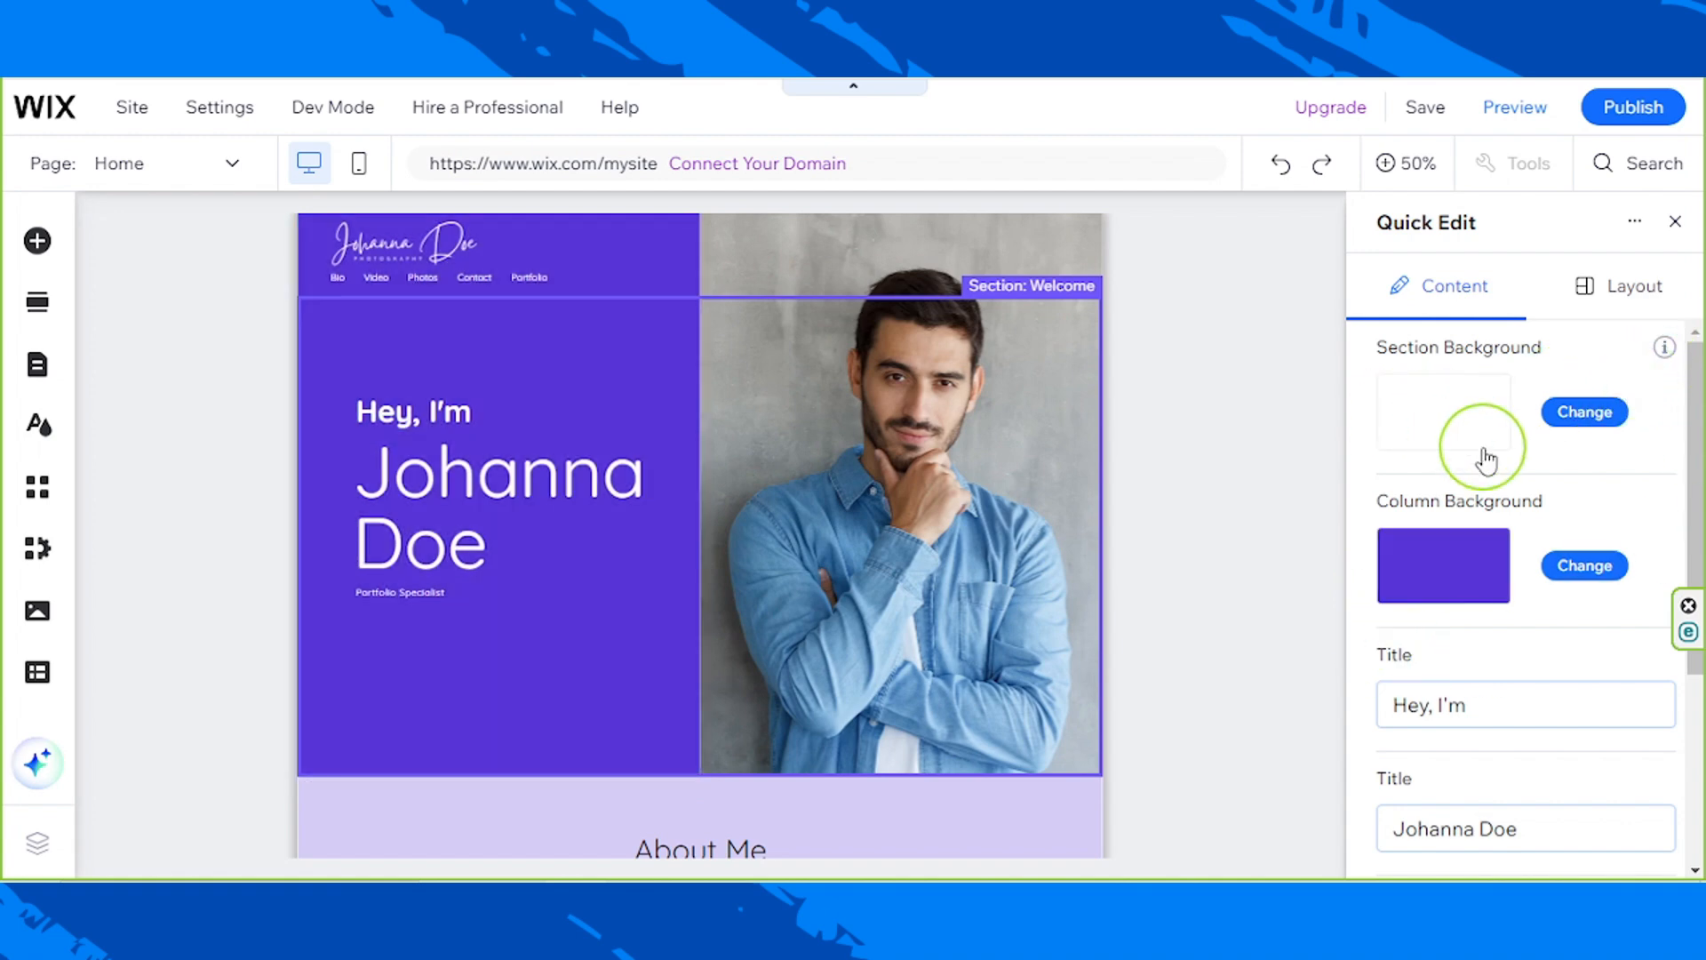
{"action": "scroll", "coordinate": [1487, 461], "scroll_direction": "down", "scroll_amount": 3}
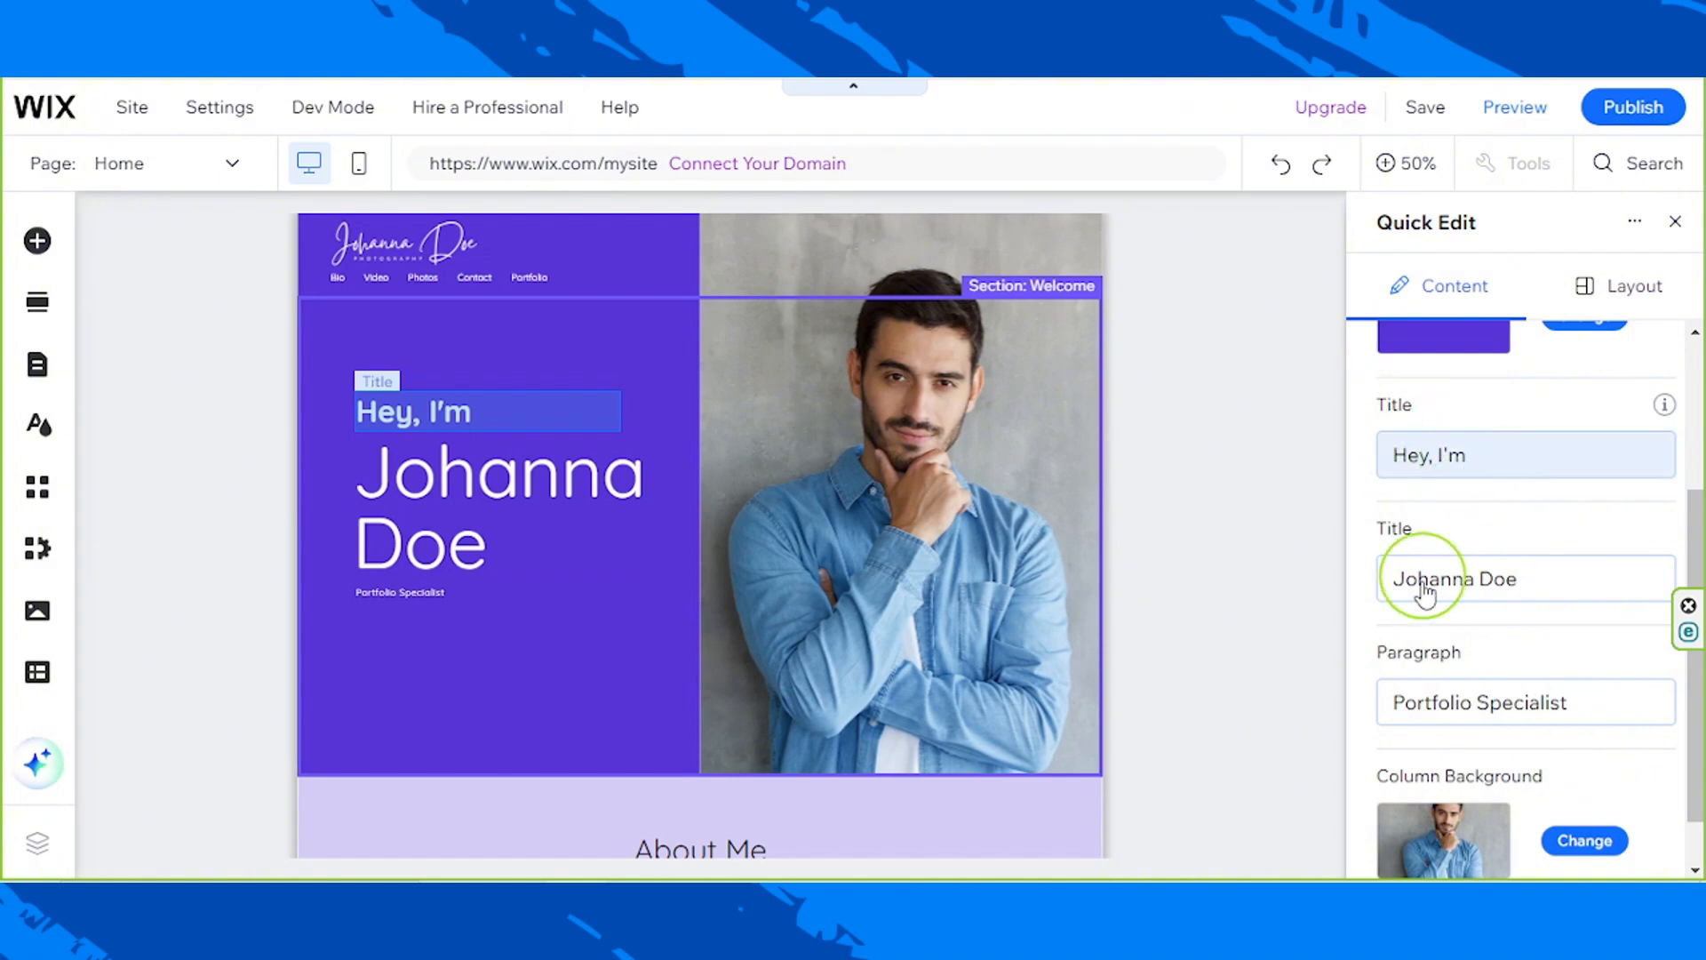
{"action": "left_click", "coordinate": [1606, 722]}
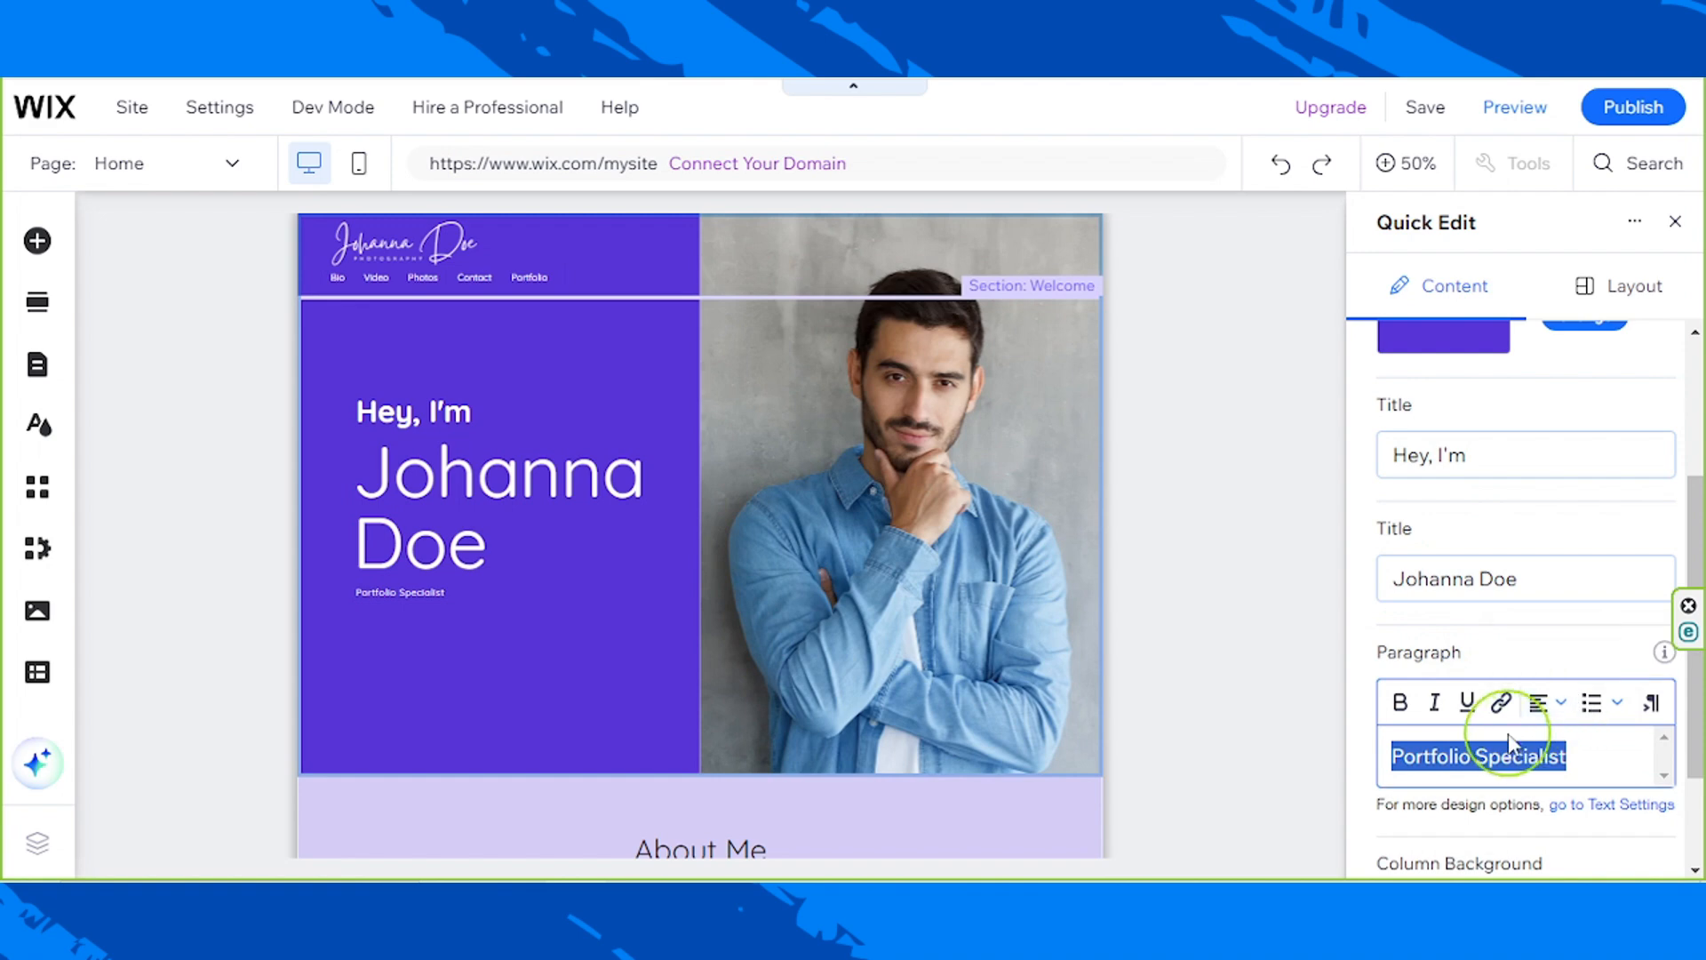
{"action": "type", "text": "Professional Photographer"}
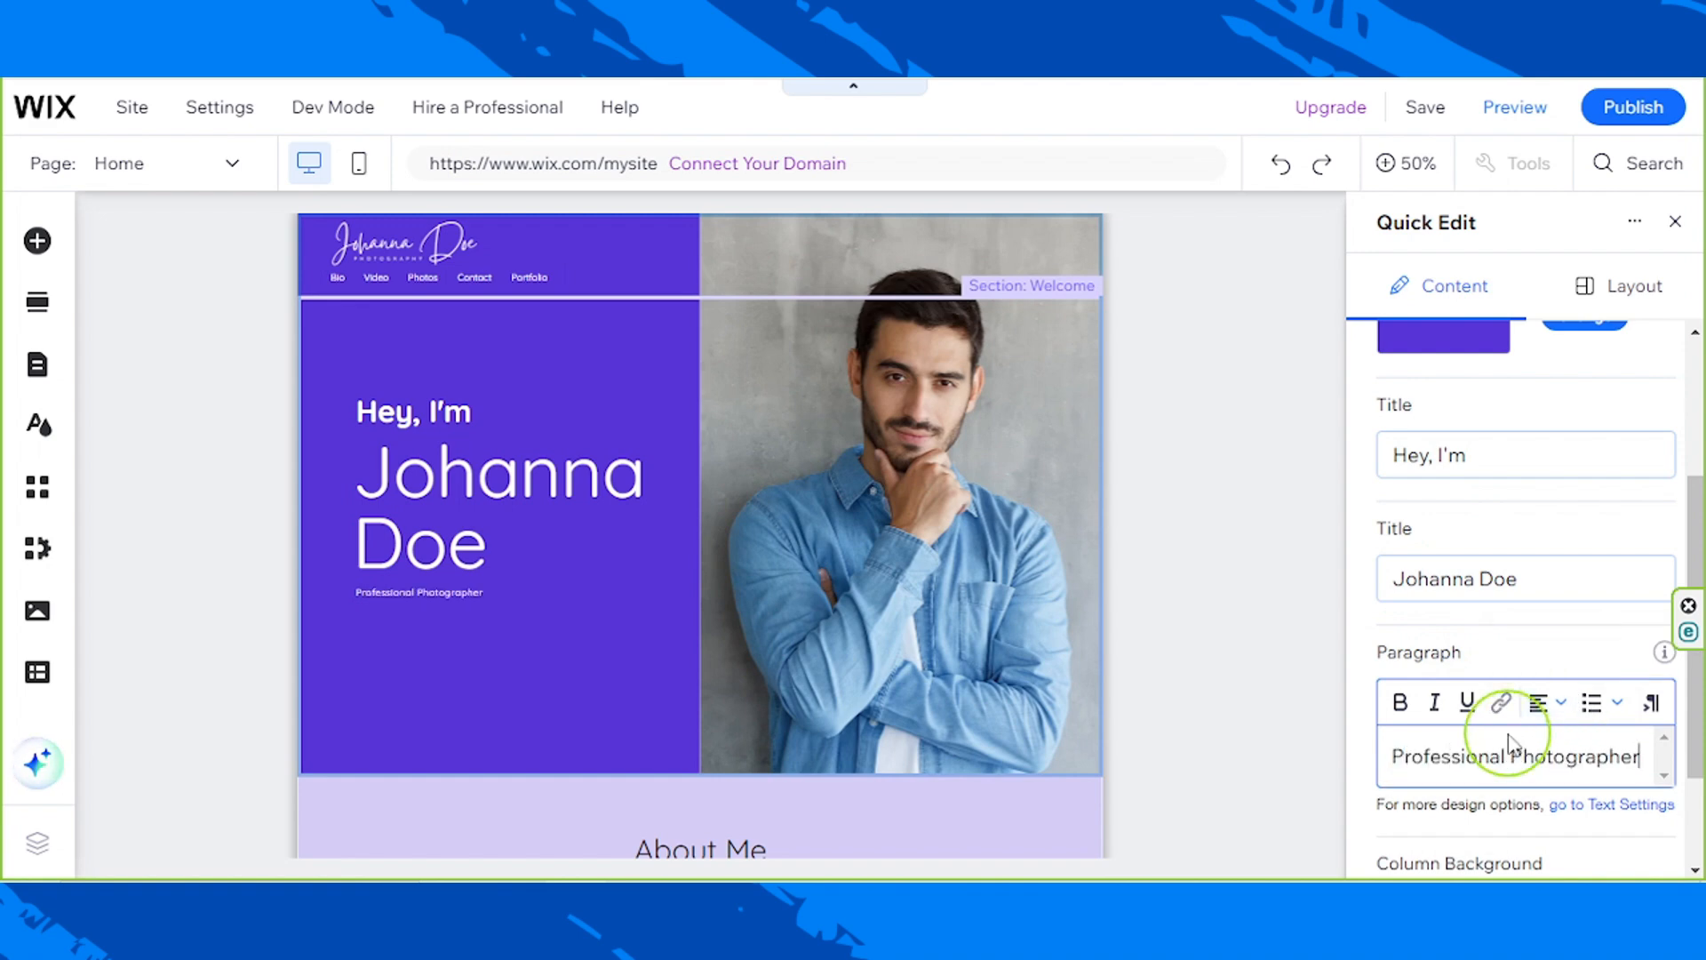
Step: Upload the desktop image photographer-1365674_1280 as a background choice for the Welcome section's photo column
{"action": "scroll", "coordinate": [1491, 649], "scroll_direction": "down", "scroll_amount": 2}
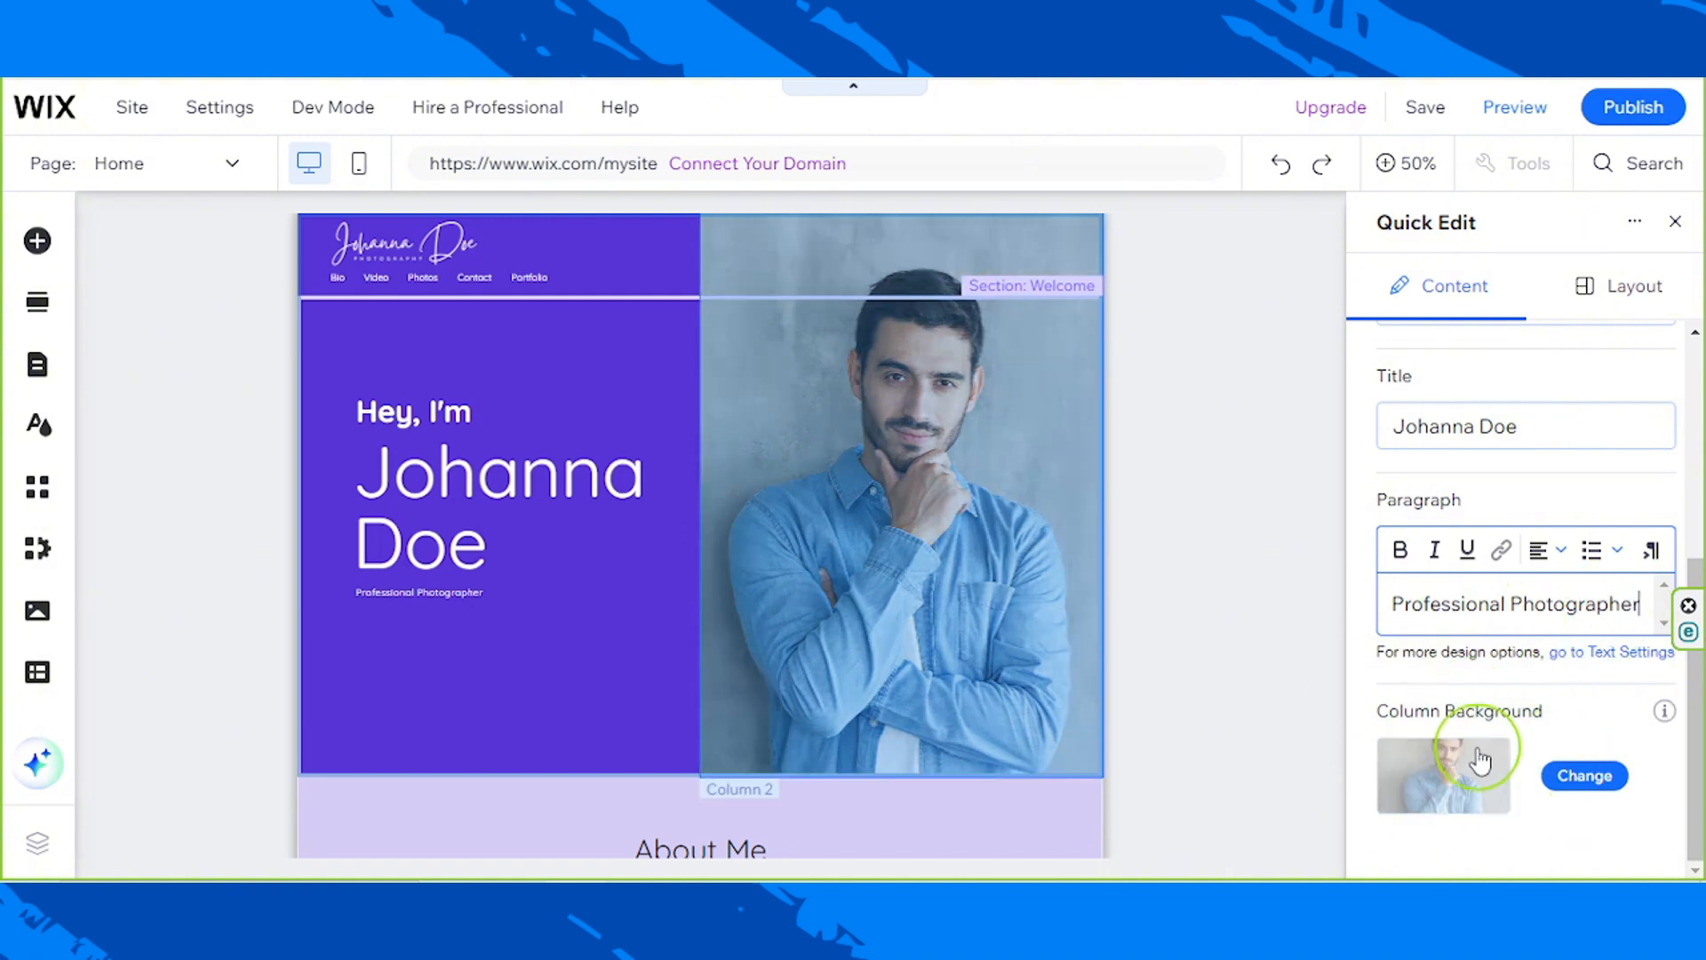
{"action": "left_click", "coordinate": [1581, 791]}
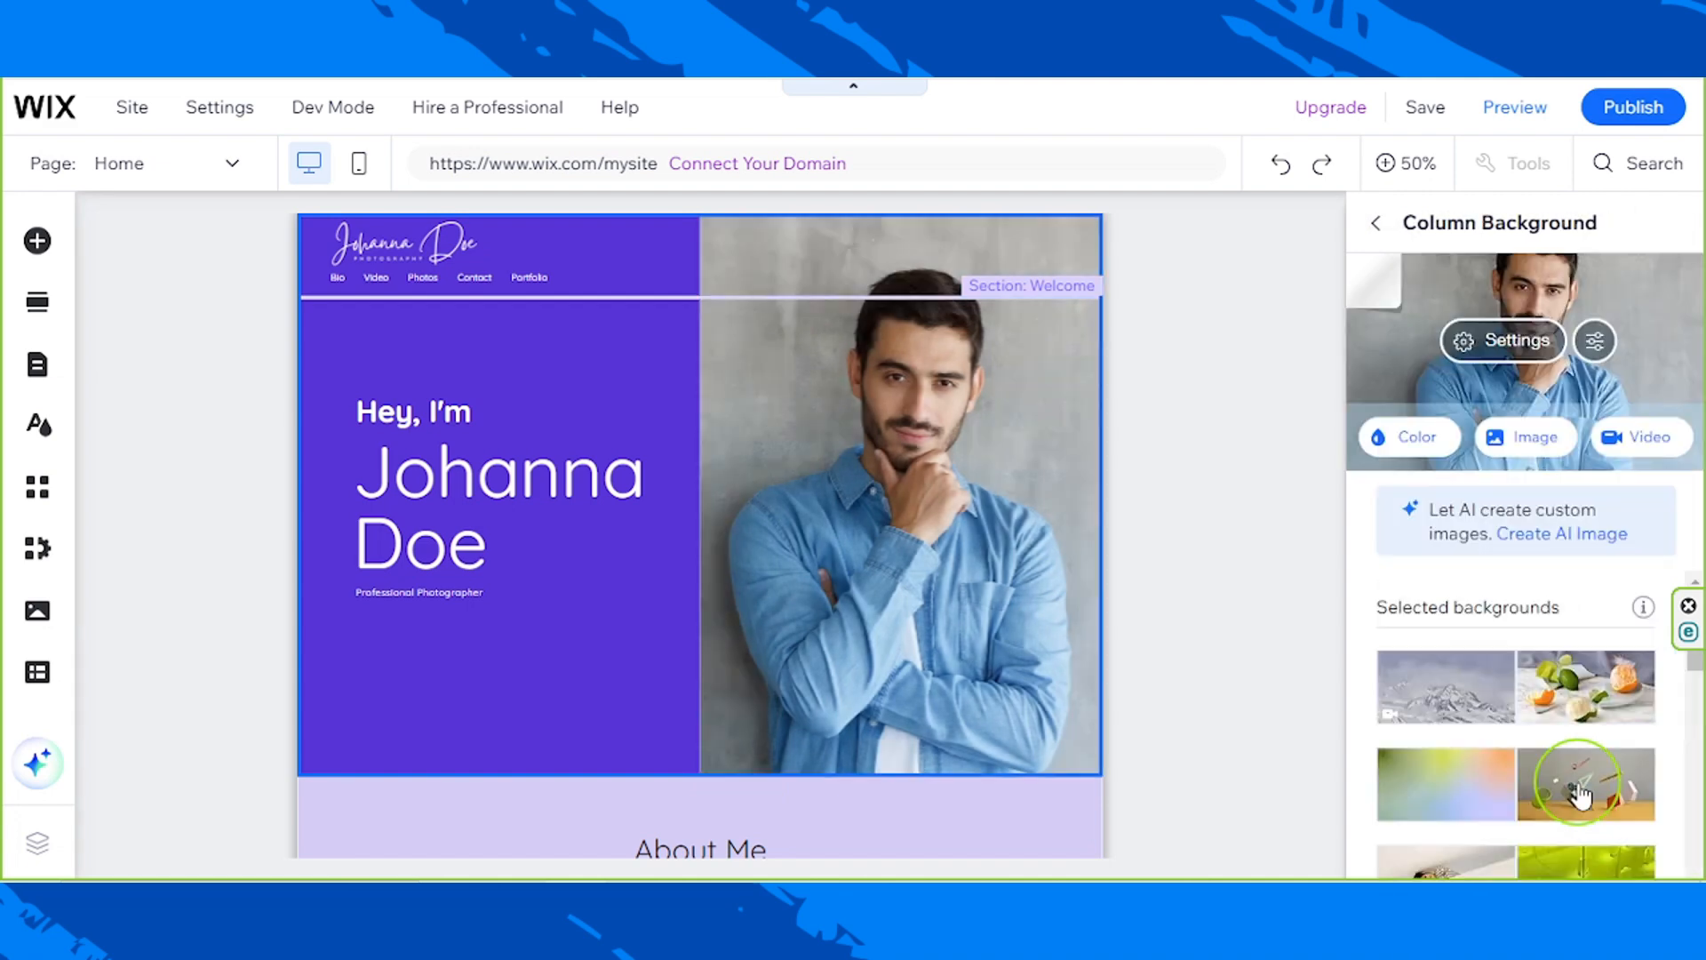
{"action": "mouse_move", "coordinate": [1580, 708]}
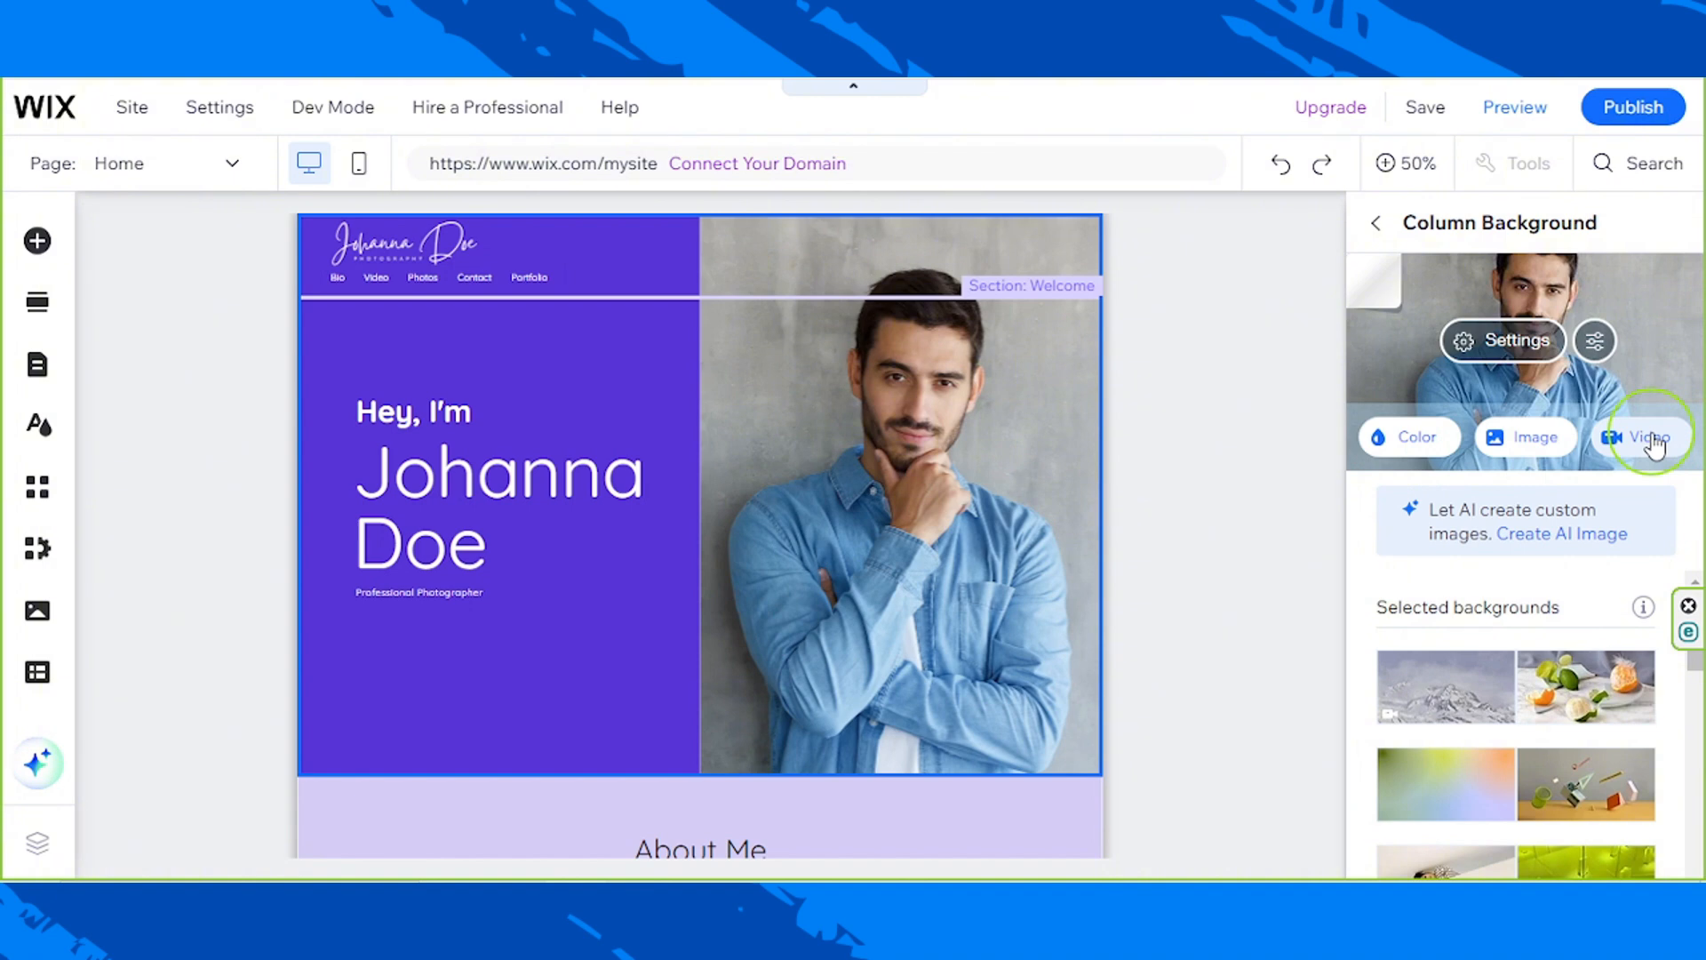
{"action": "left_click", "coordinate": [1537, 440]}
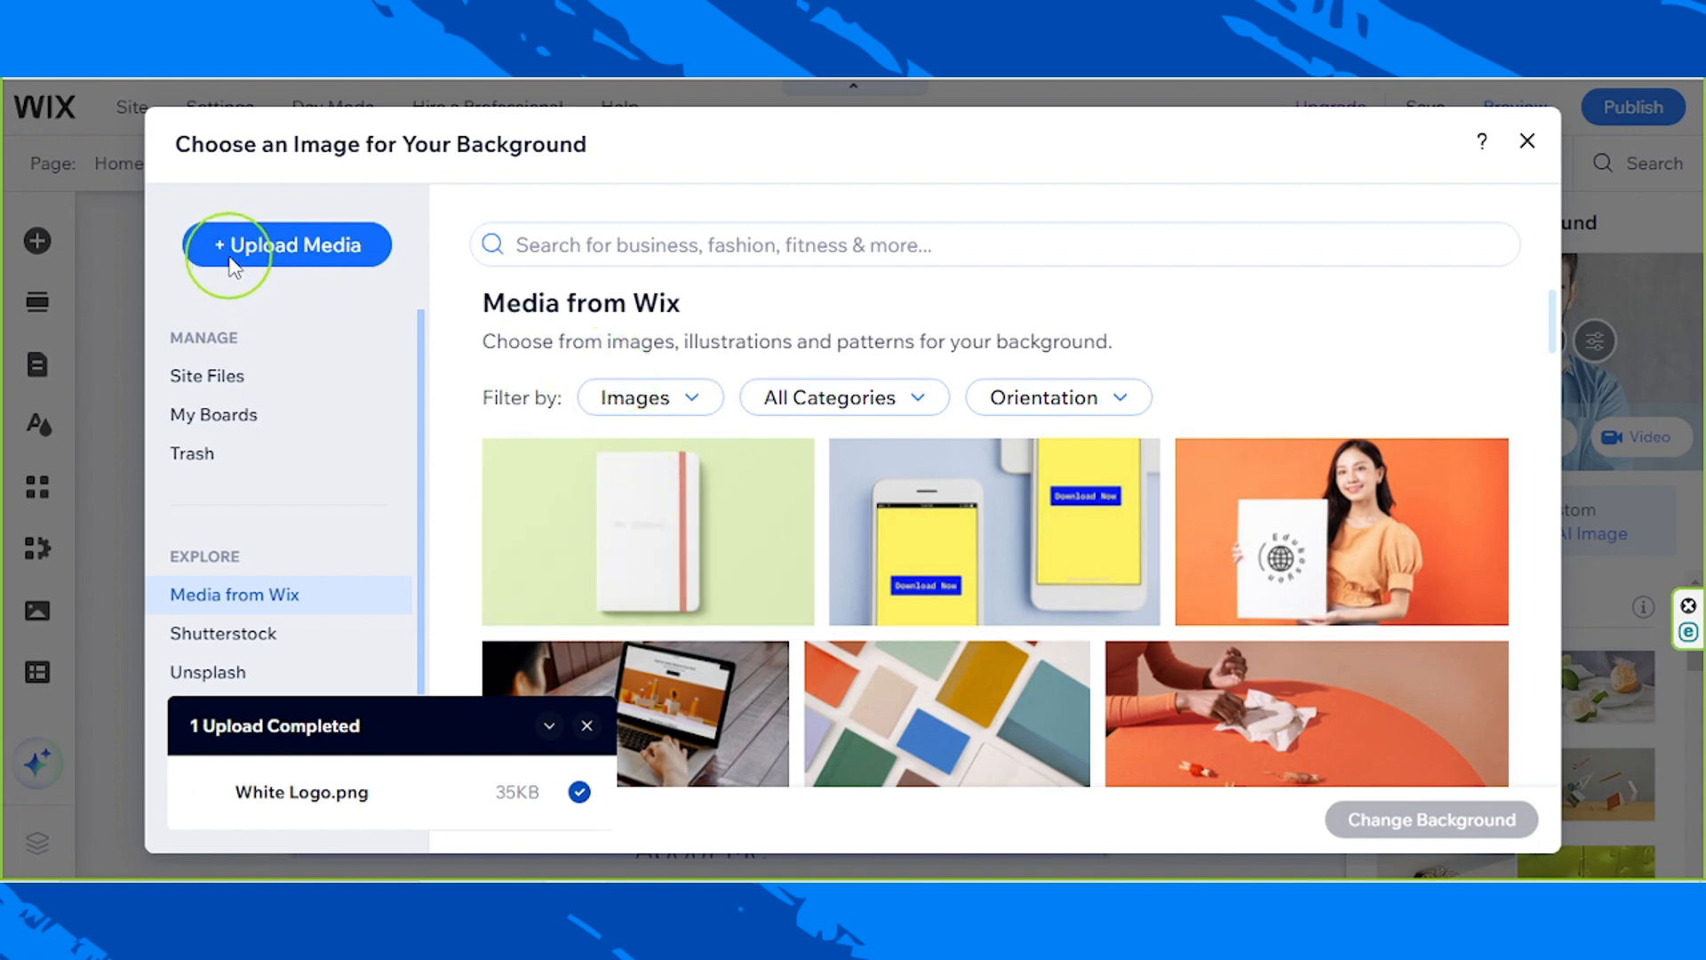
{"action": "left_click", "coordinate": [292, 258]}
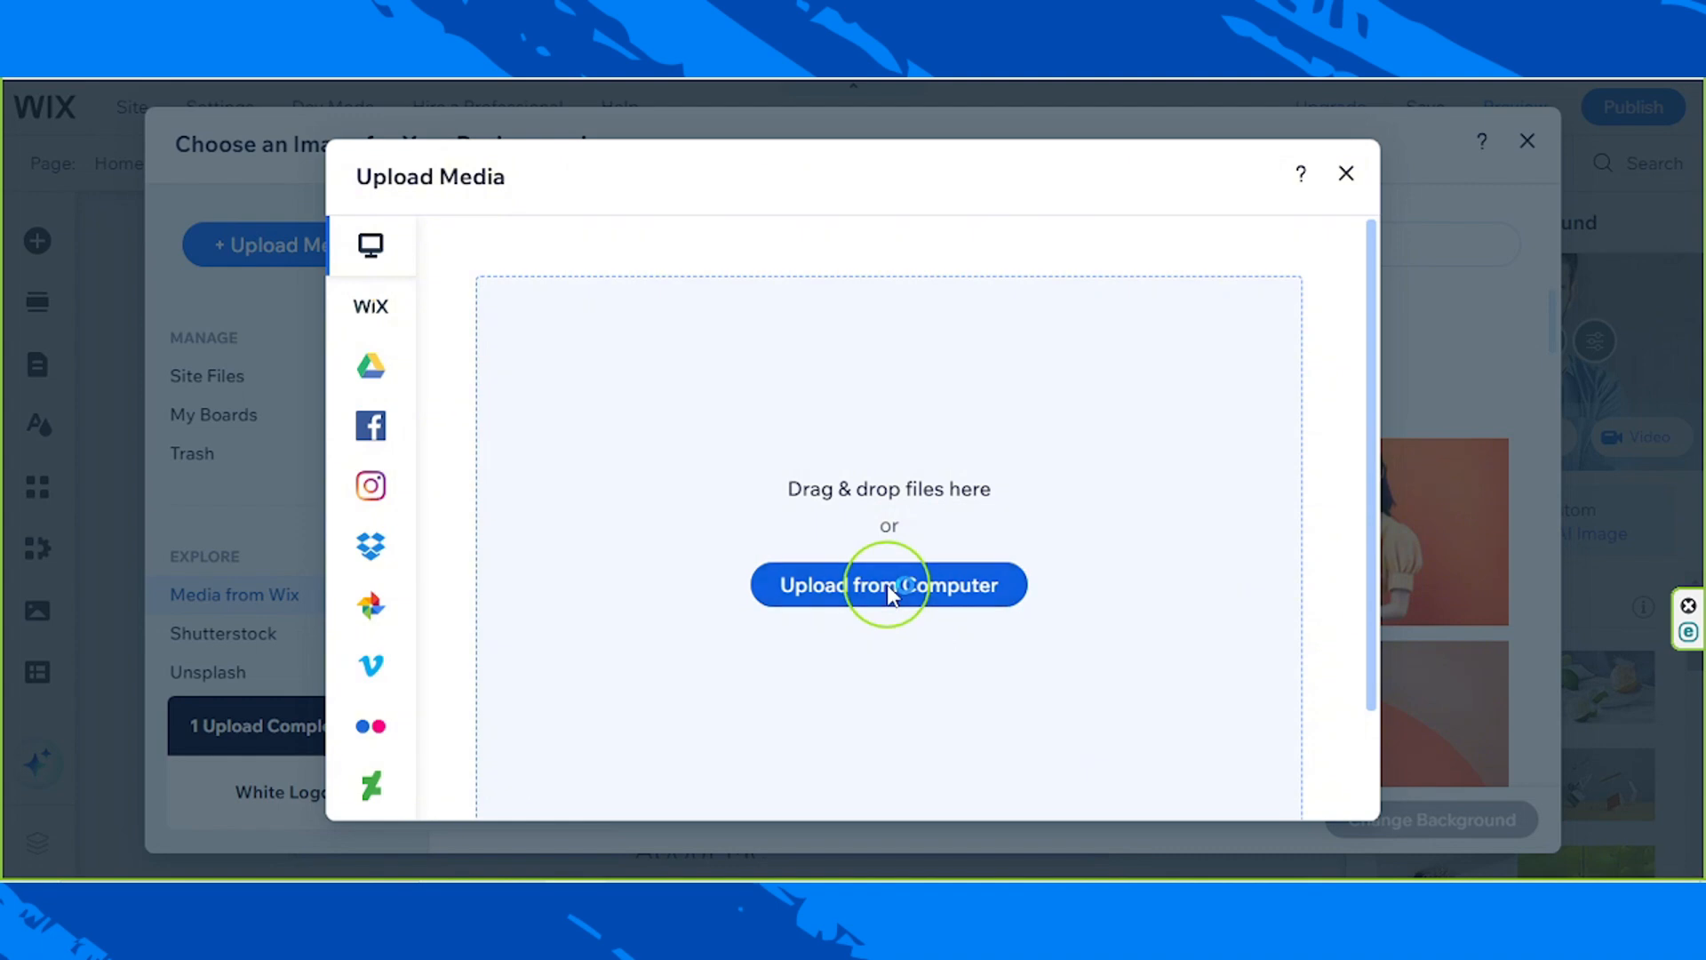
{"action": "left_click", "coordinate": [888, 591]}
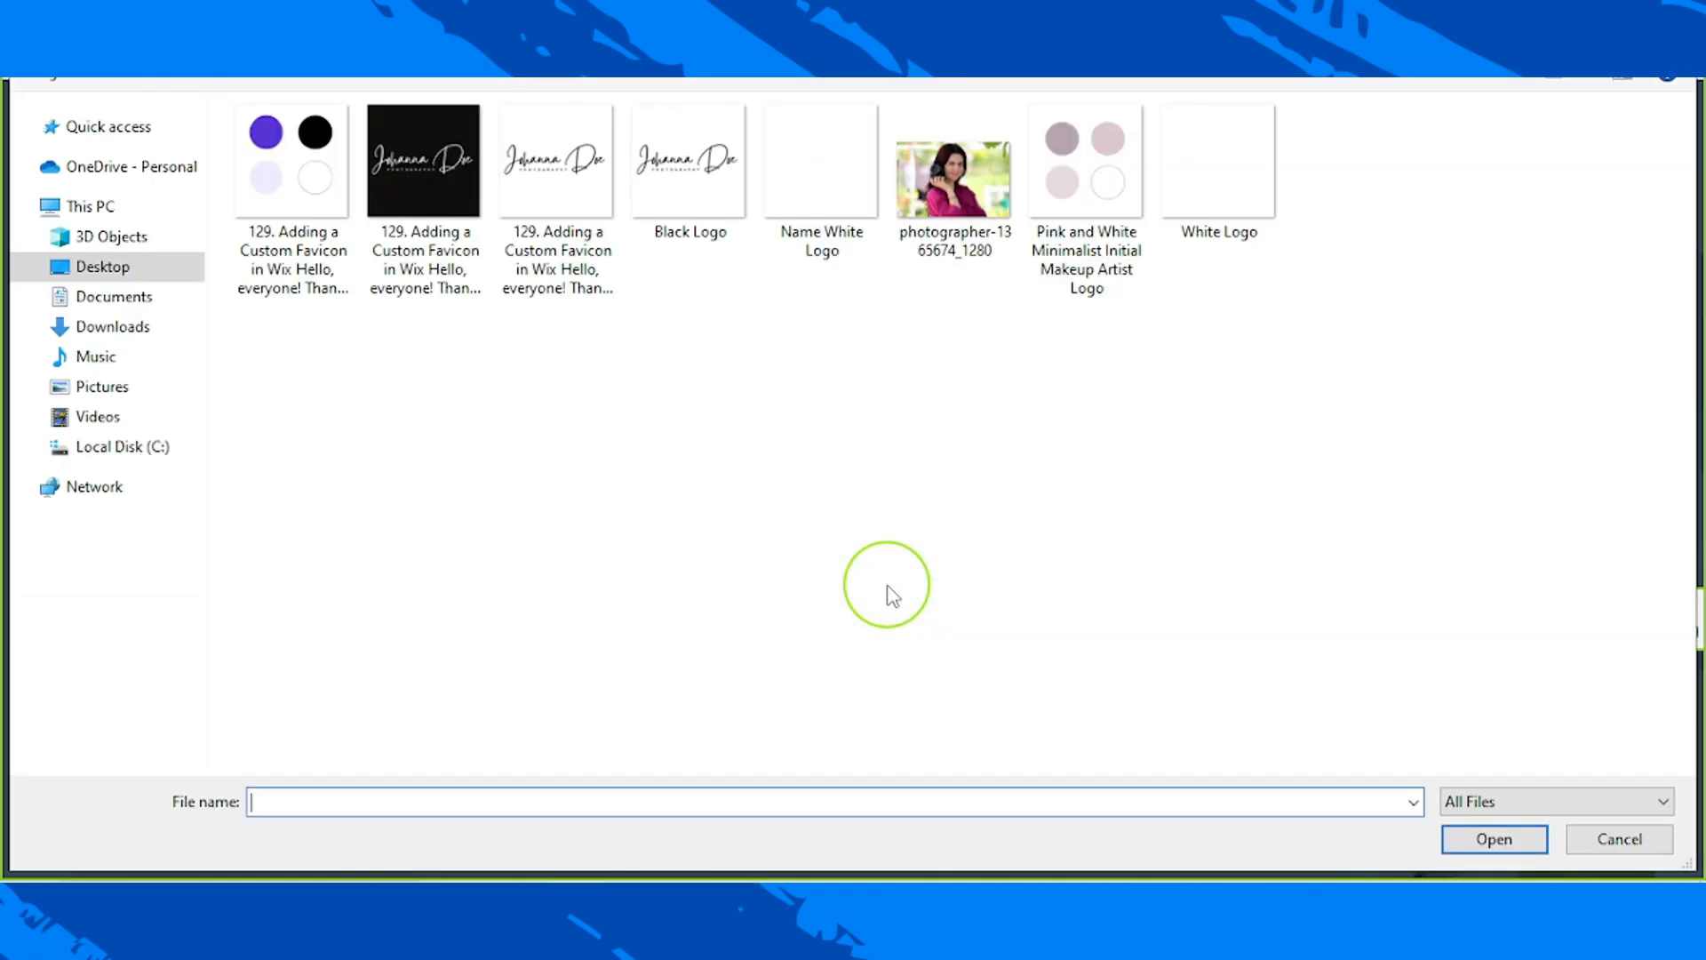
{"action": "left_click", "coordinate": [895, 180]}
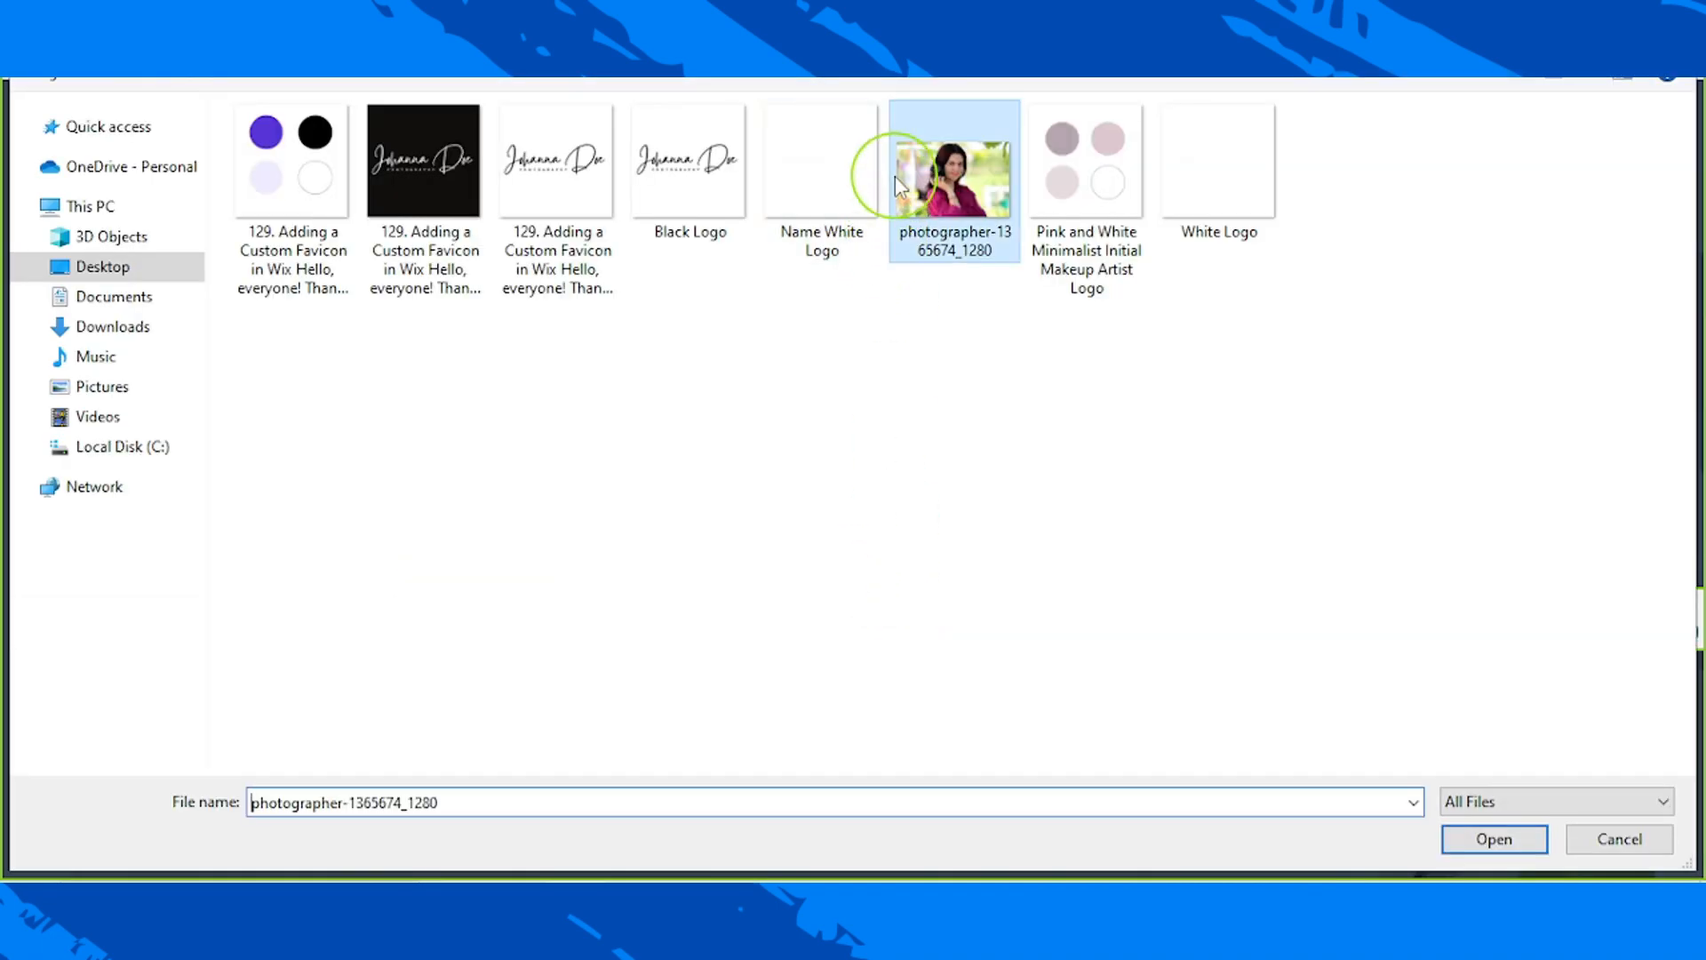
{"action": "left_click", "coordinate": [1488, 840]}
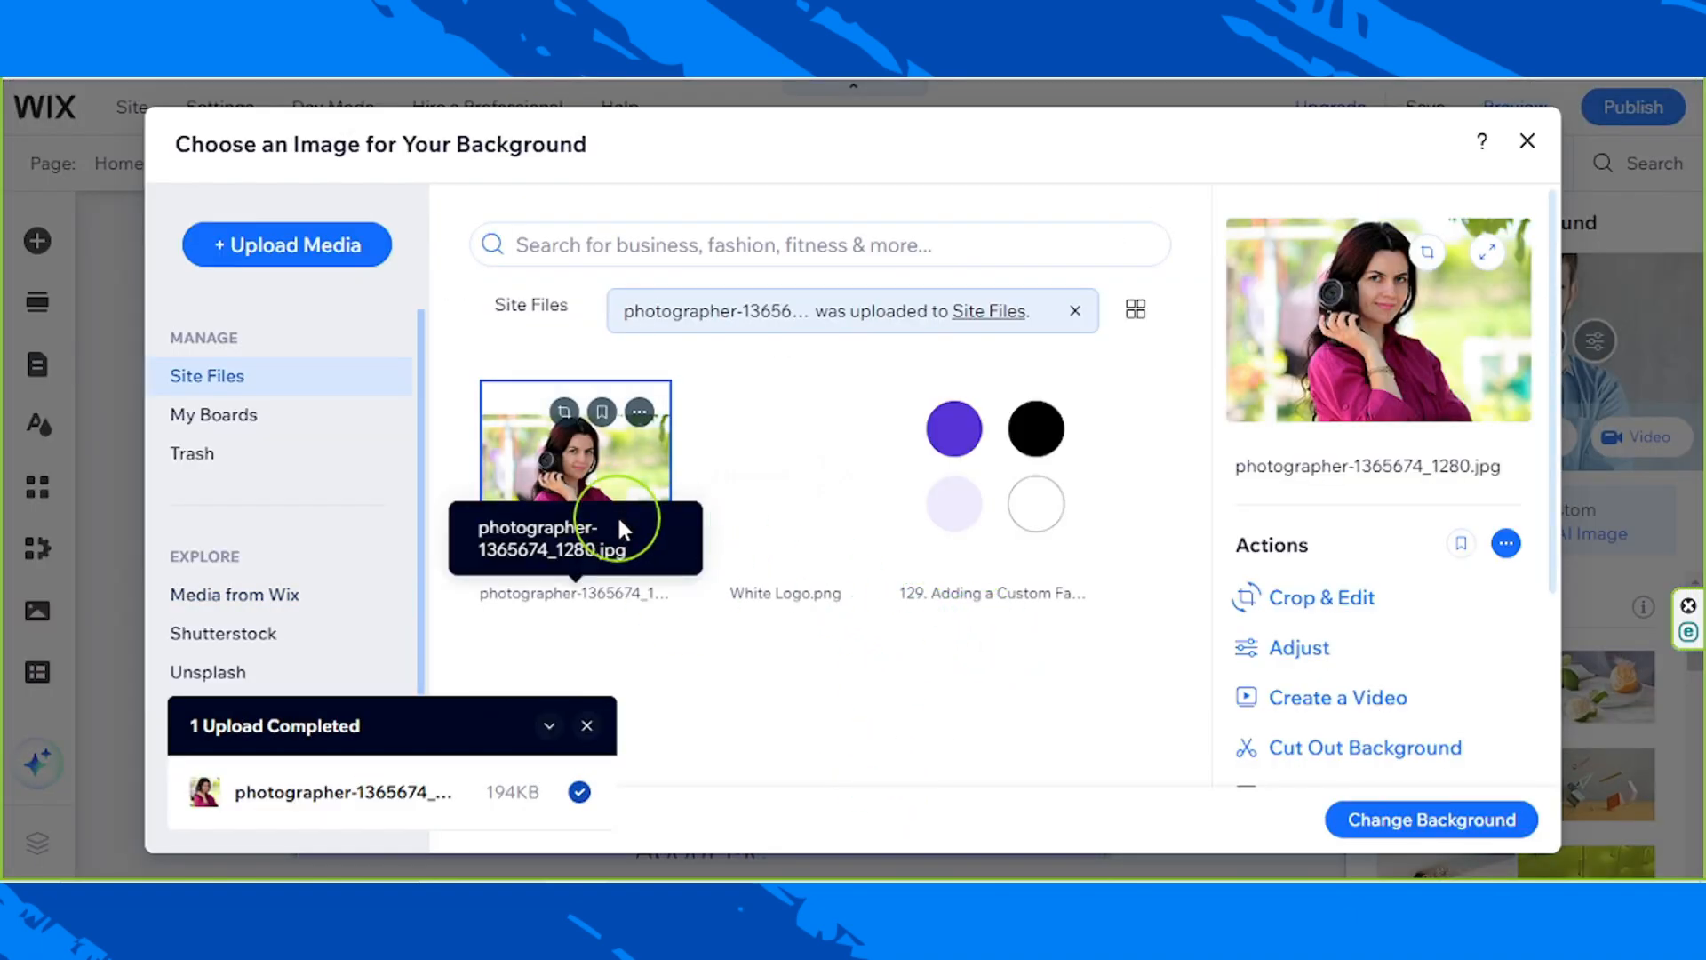
Step: Apply the uploaded photographer image as the column background and close the Welcome section's Quick Edit
{"action": "left_click", "coordinate": [1488, 840]}
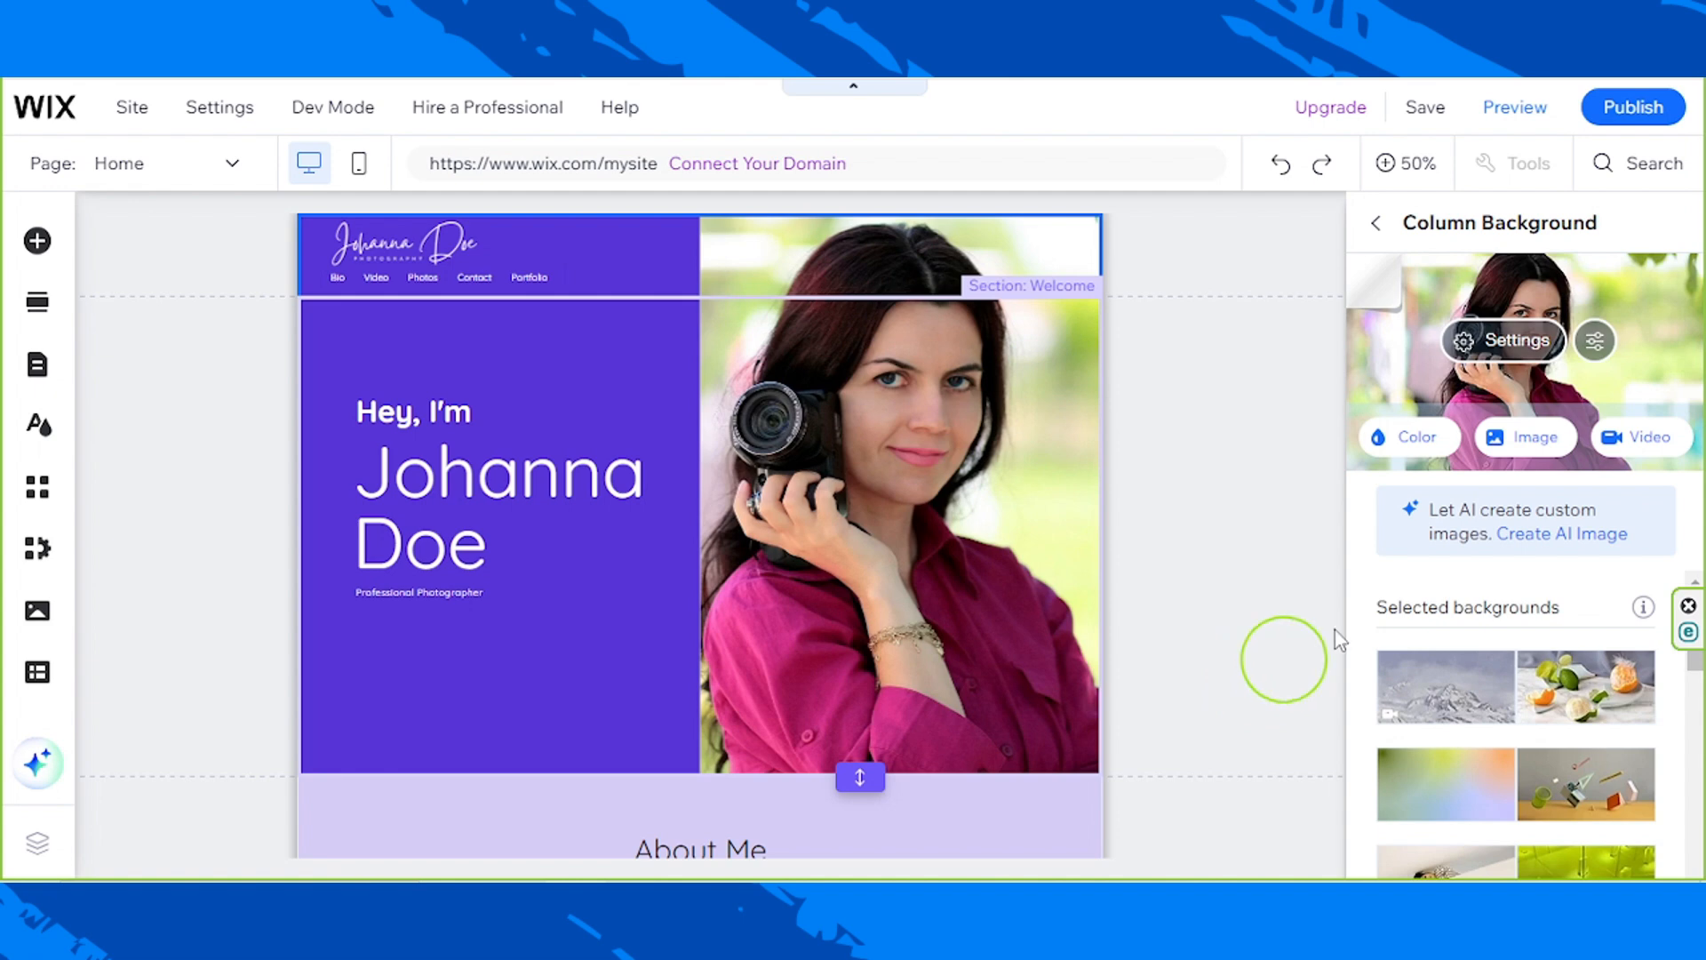
{"action": "left_click", "coordinate": [1377, 233]}
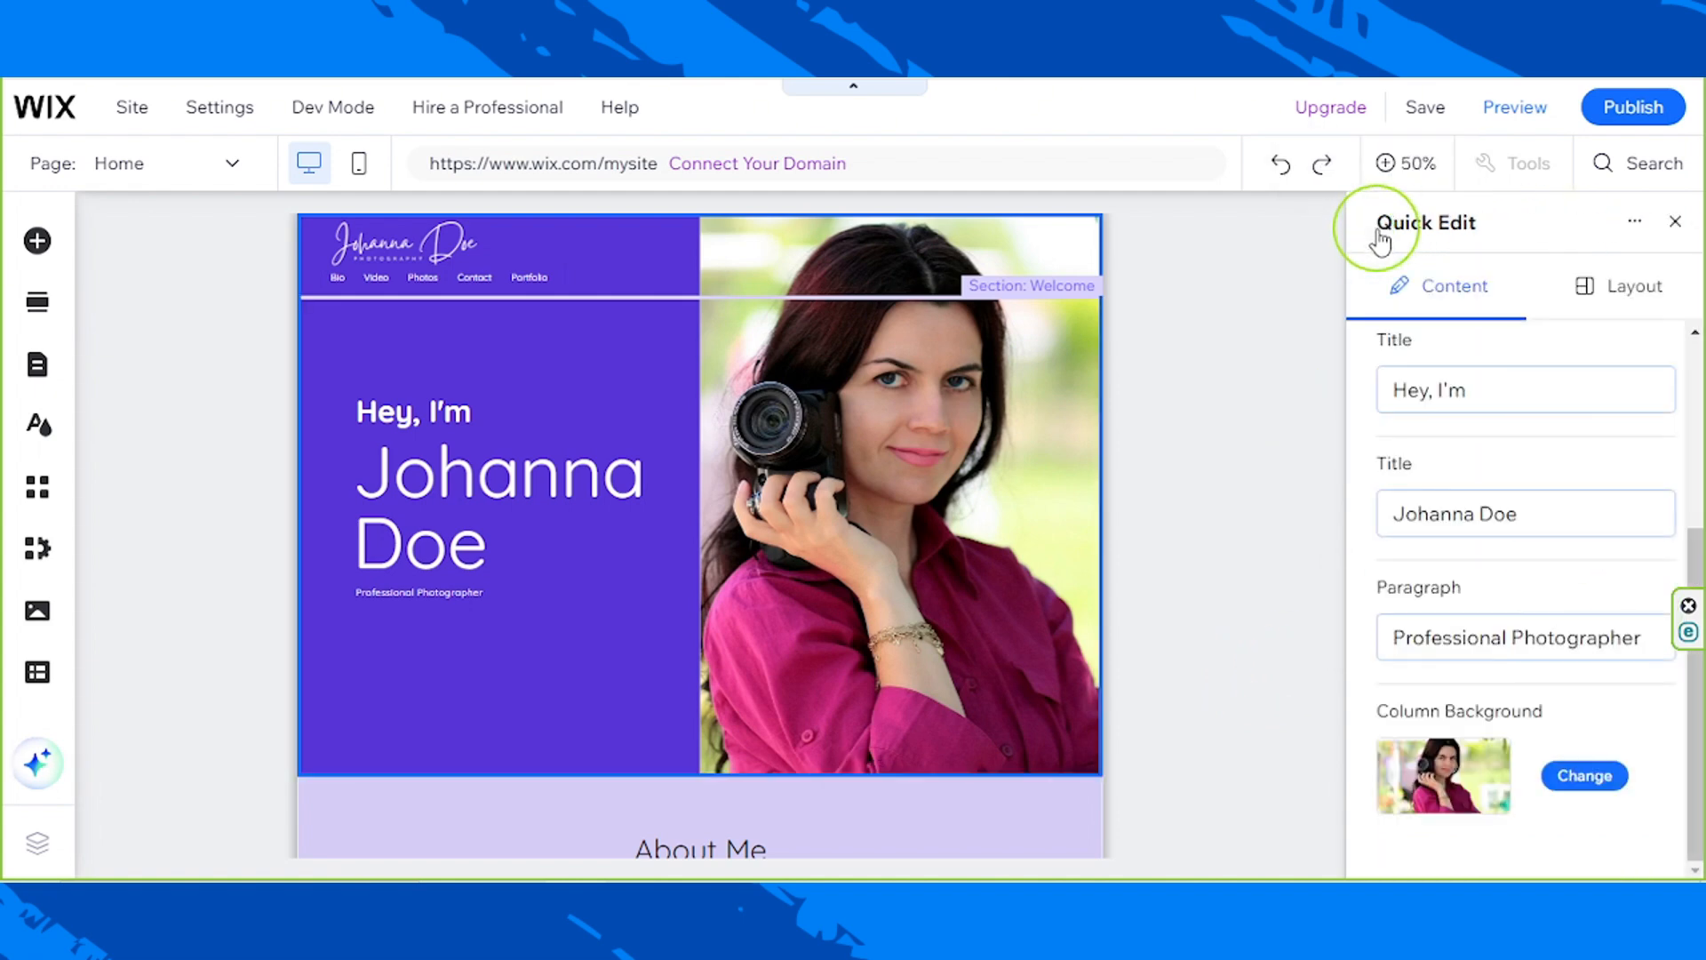
{"action": "scroll", "coordinate": [1550, 544], "scroll_direction": "up", "scroll_amount": 3}
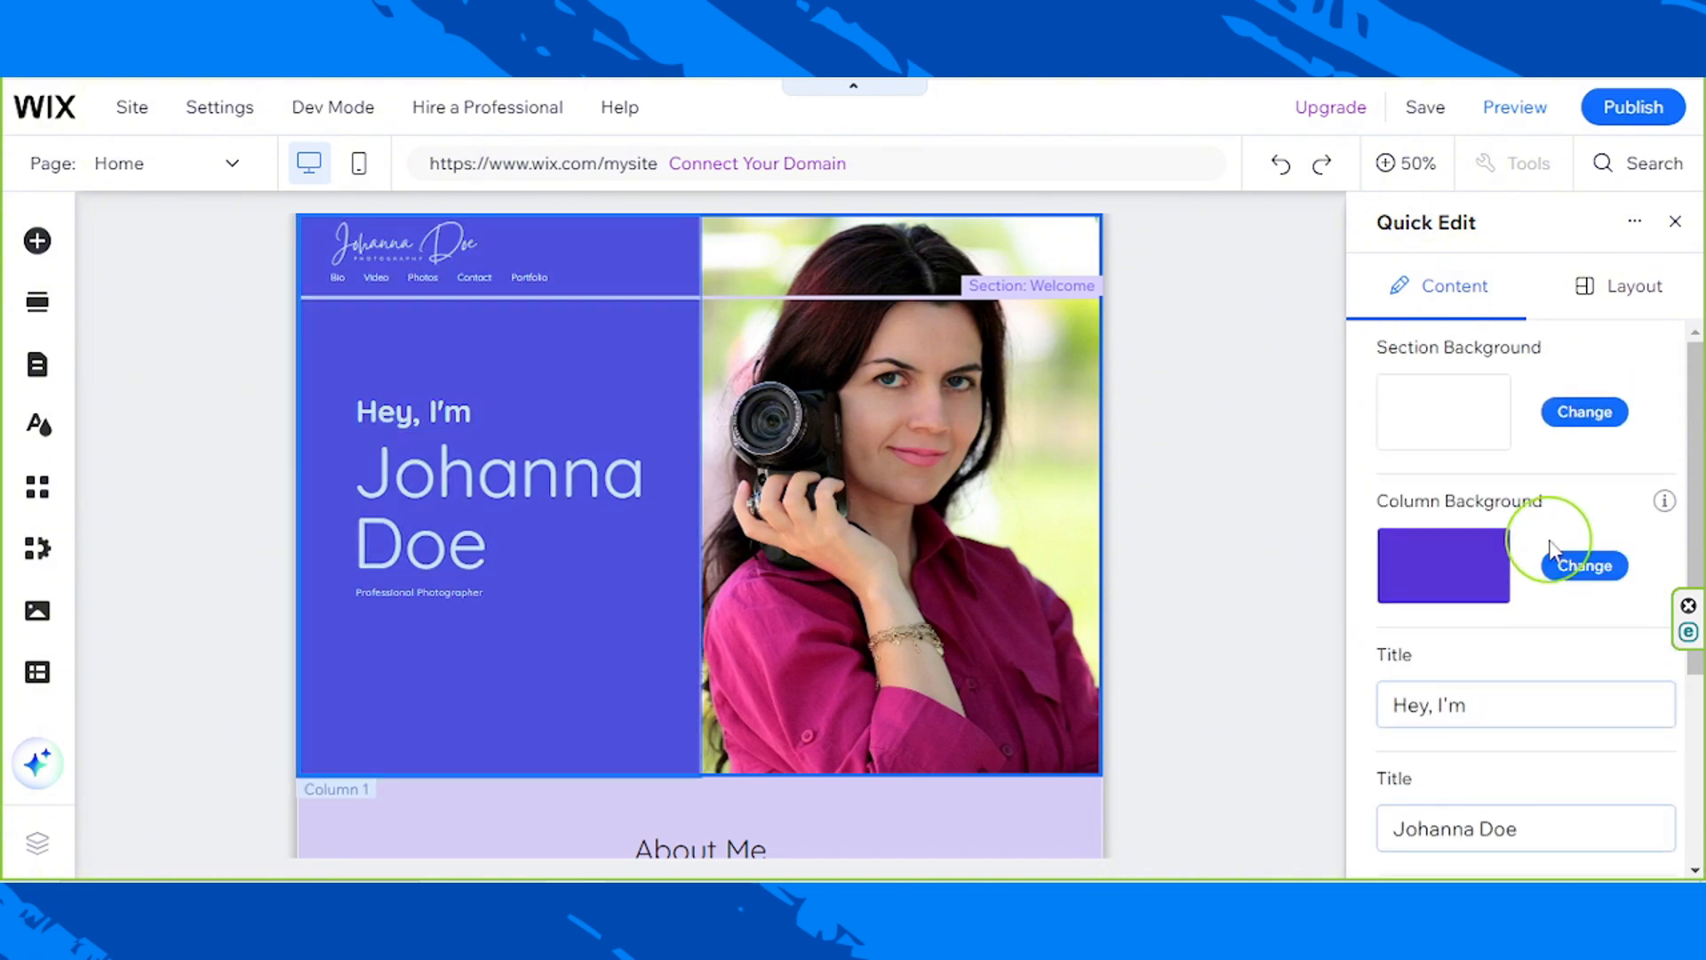
{"action": "scroll", "coordinate": [1550, 545], "scroll_direction": "down", "scroll_amount": 4}
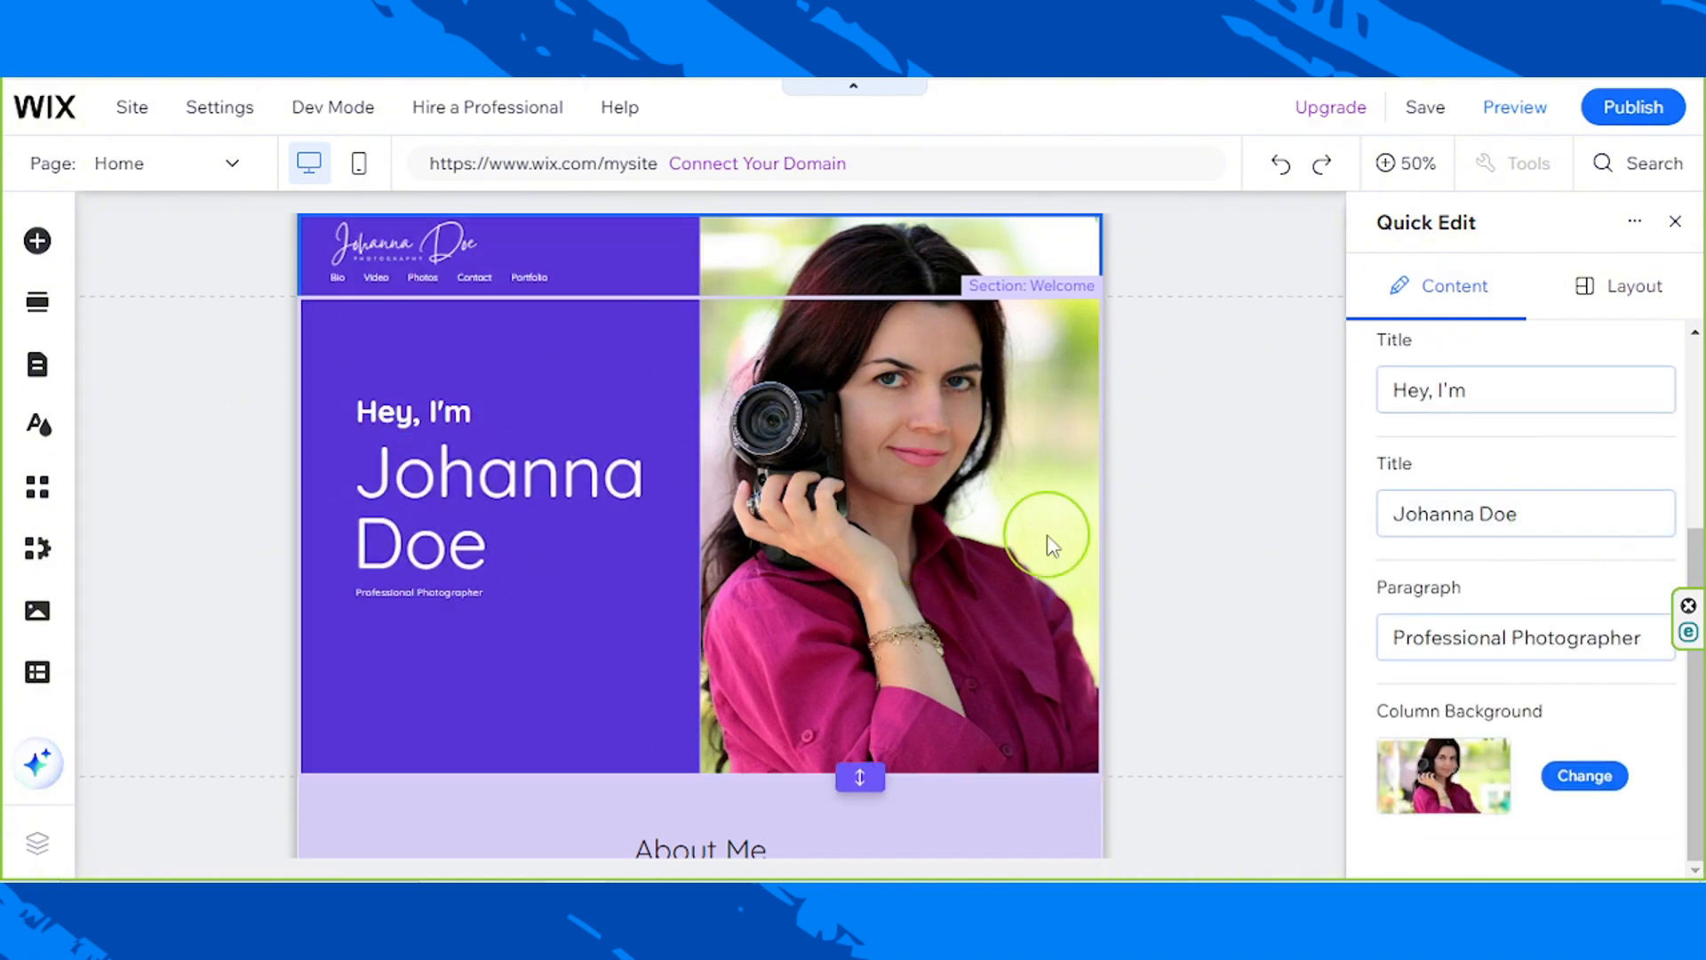
{"action": "left_click", "coordinate": [1676, 225]}
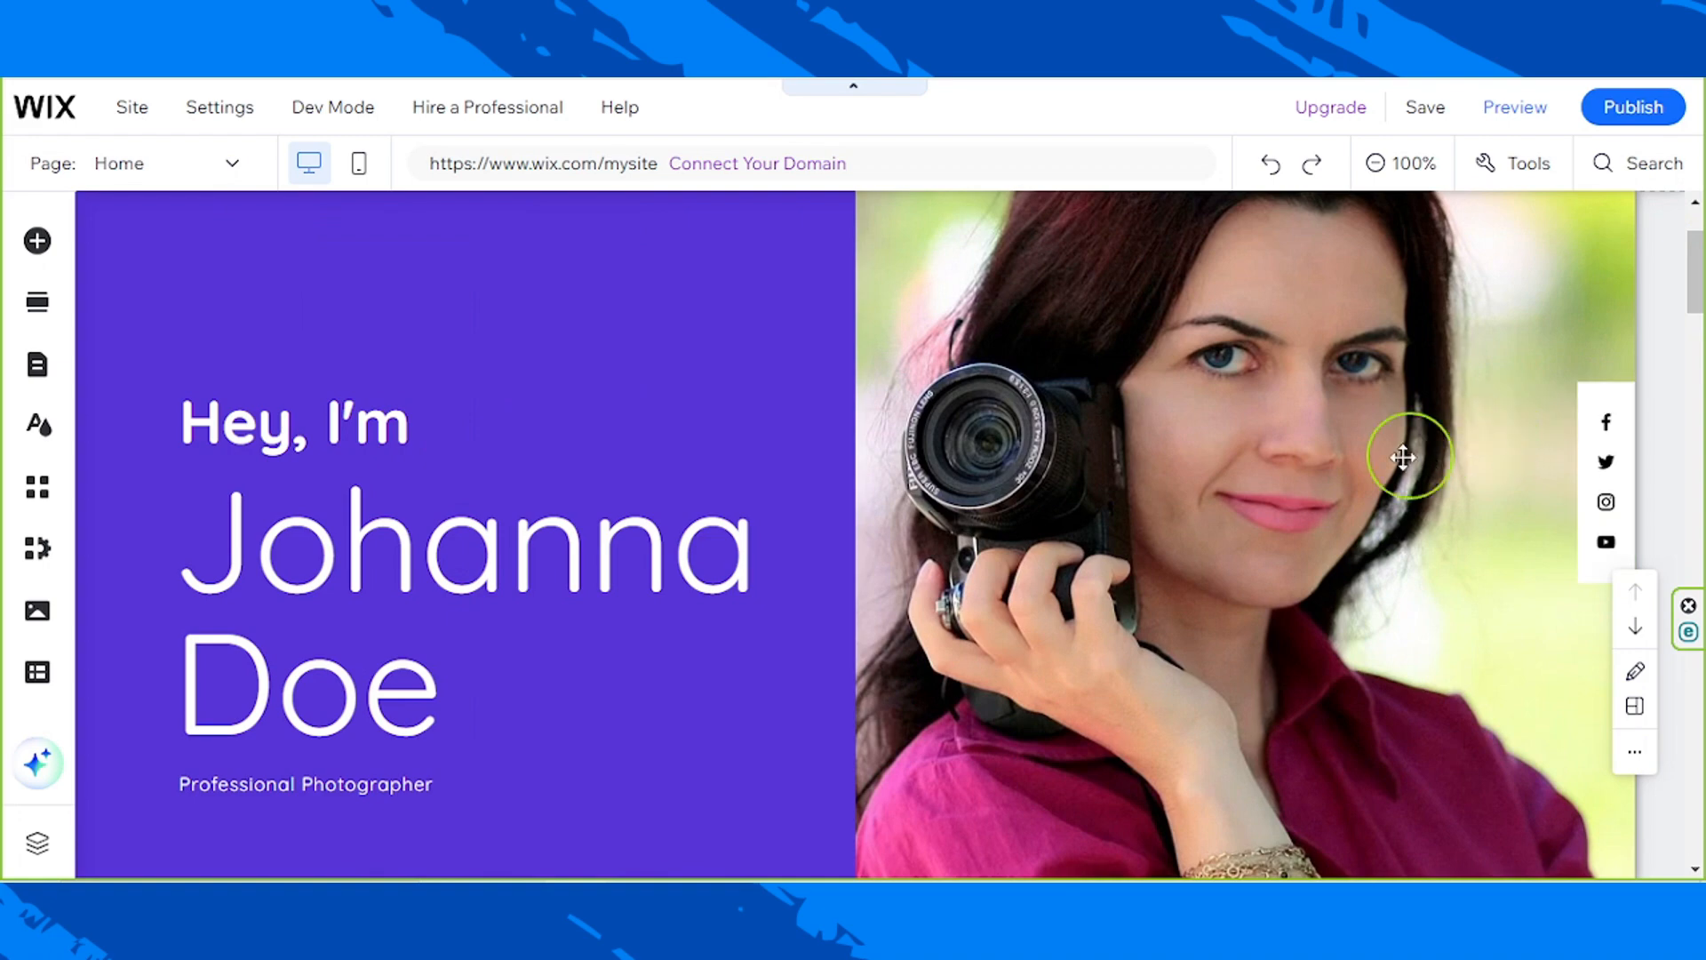
Step: Delete the pinned container box holding the social media icons over the Welcome section's photo
{"action": "scroll", "coordinate": [1244, 561], "scroll_direction": "up", "scroll_amount": 2}
{"action": "left_click", "coordinate": [1245, 562]}
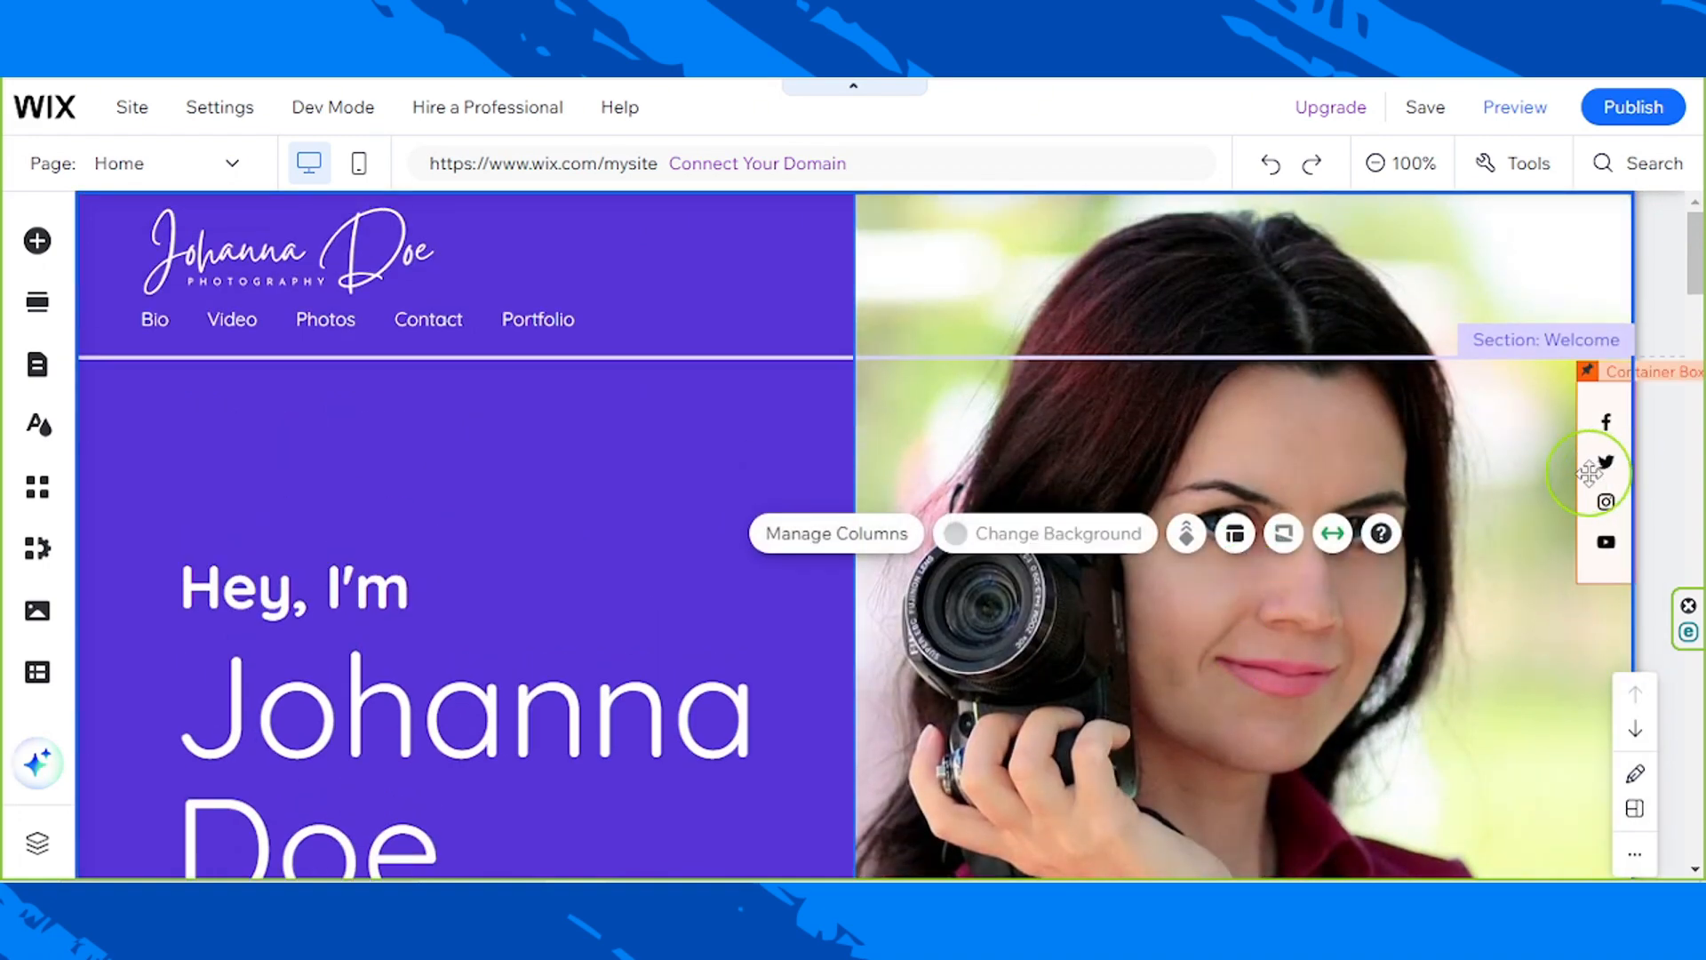
{"action": "left_click", "coordinate": [1590, 485]}
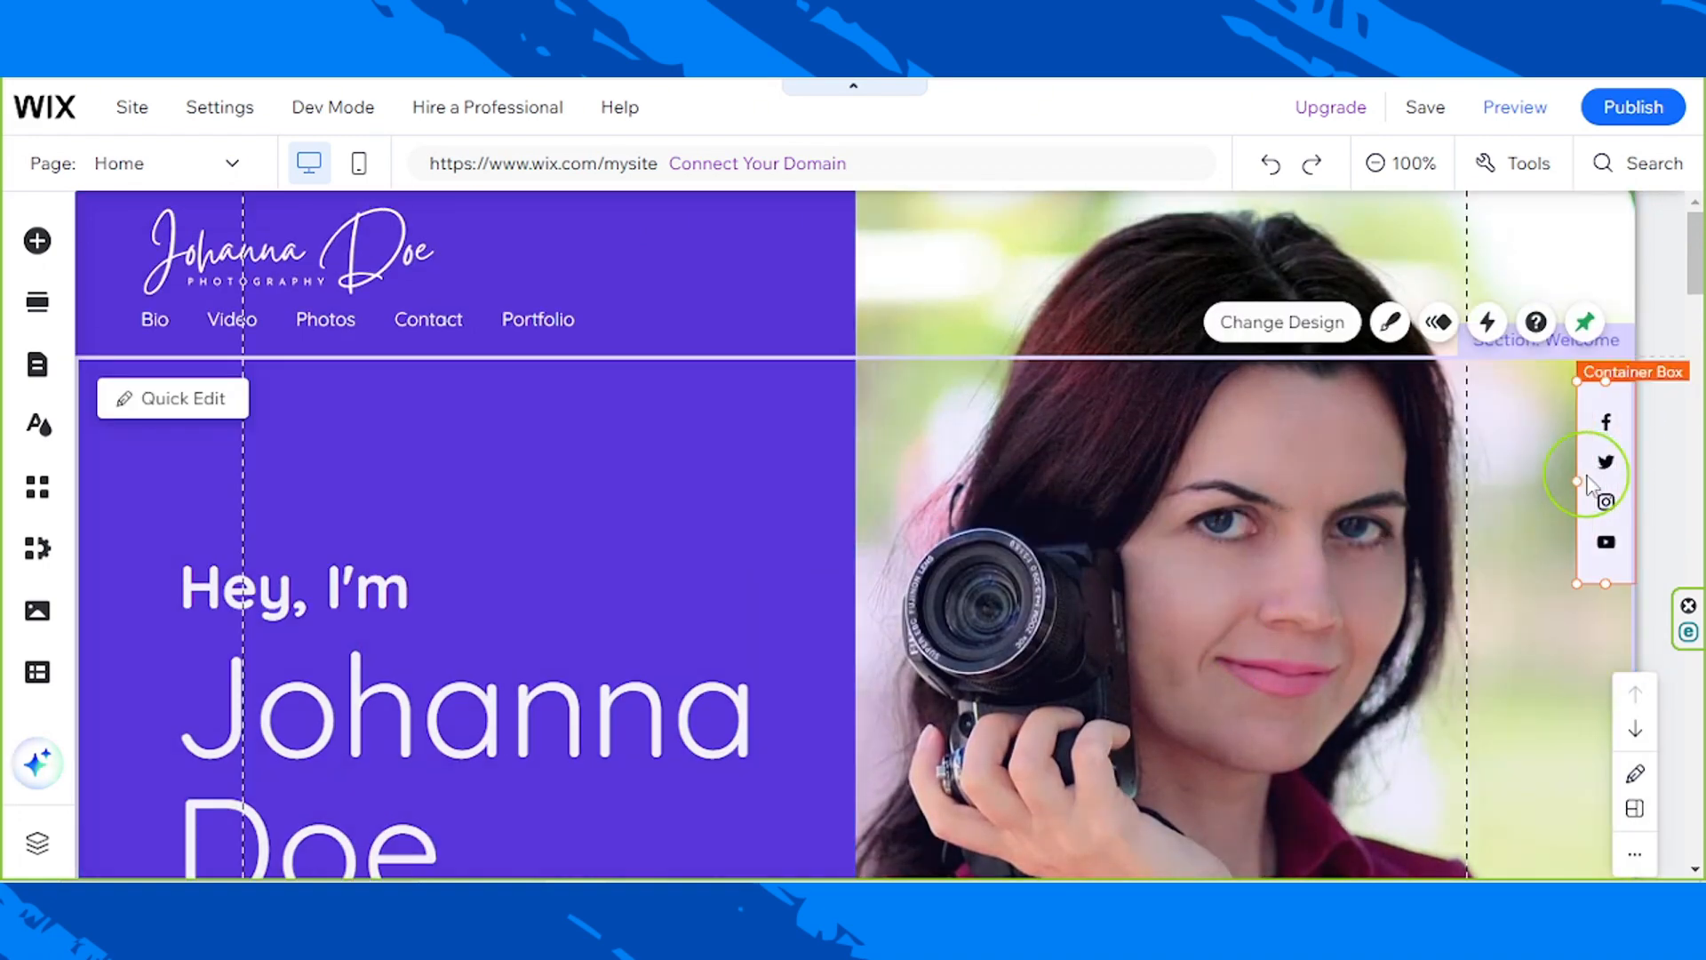
{"action": "key", "text": "Delete"}
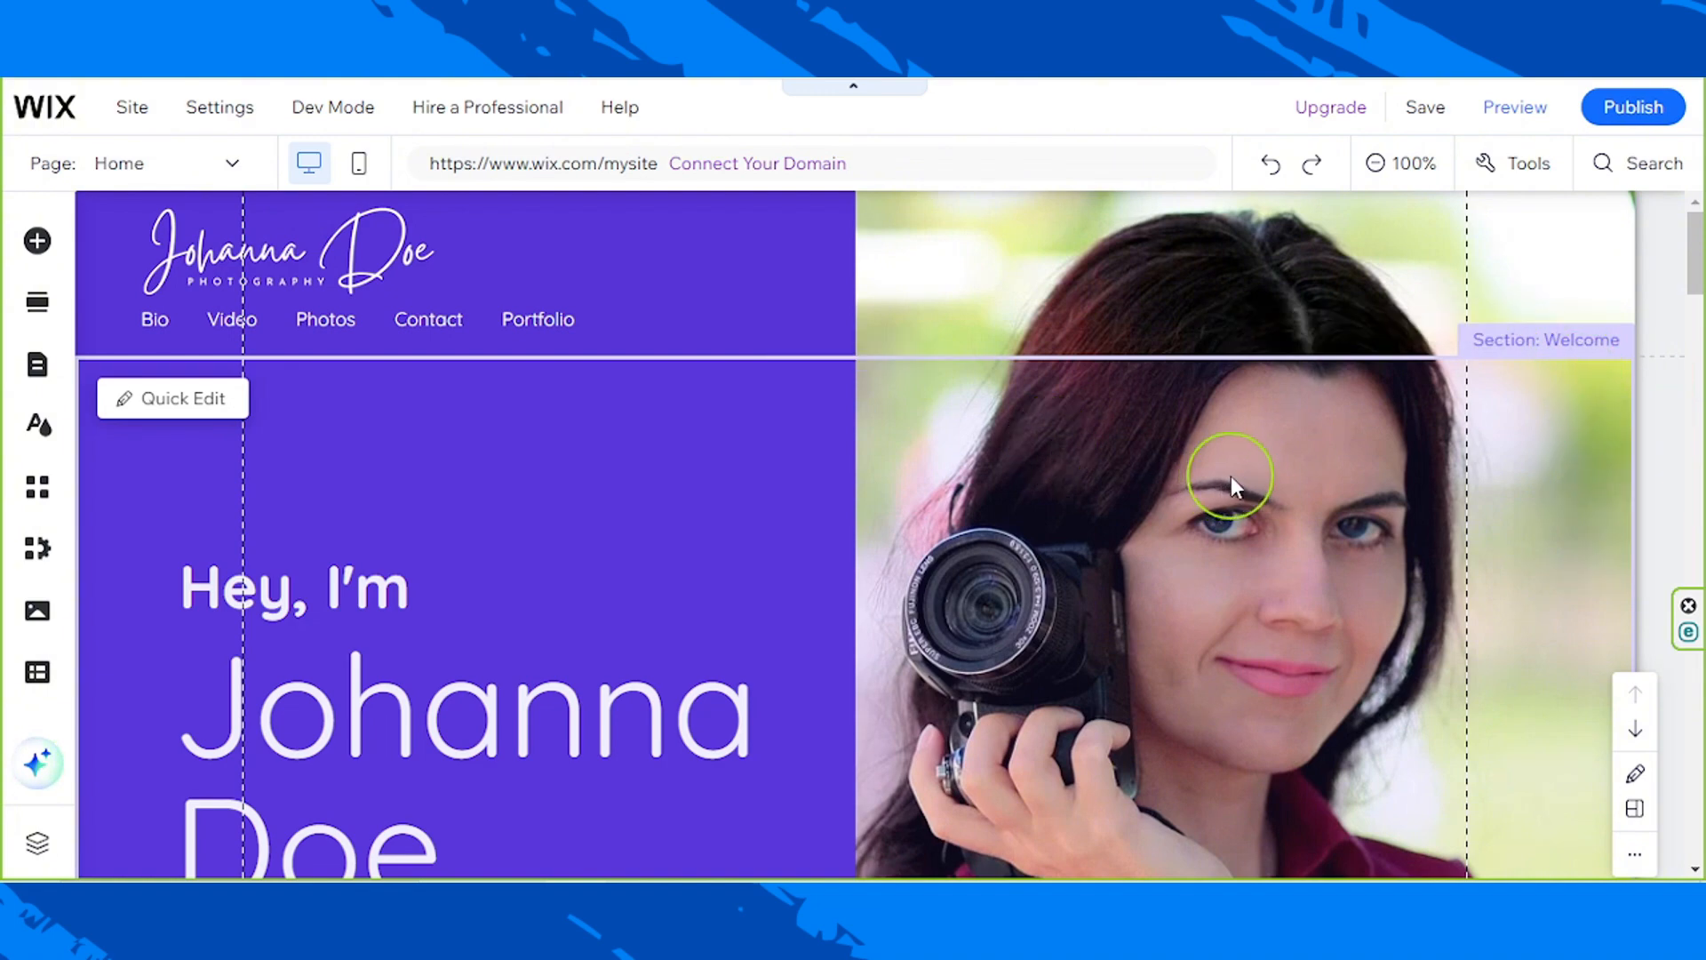
Step: Open the AI Text Creator for the paragraph in the About Me section
{"action": "scroll", "coordinate": [1420, 588], "scroll_direction": "down", "scroll_amount": 10}
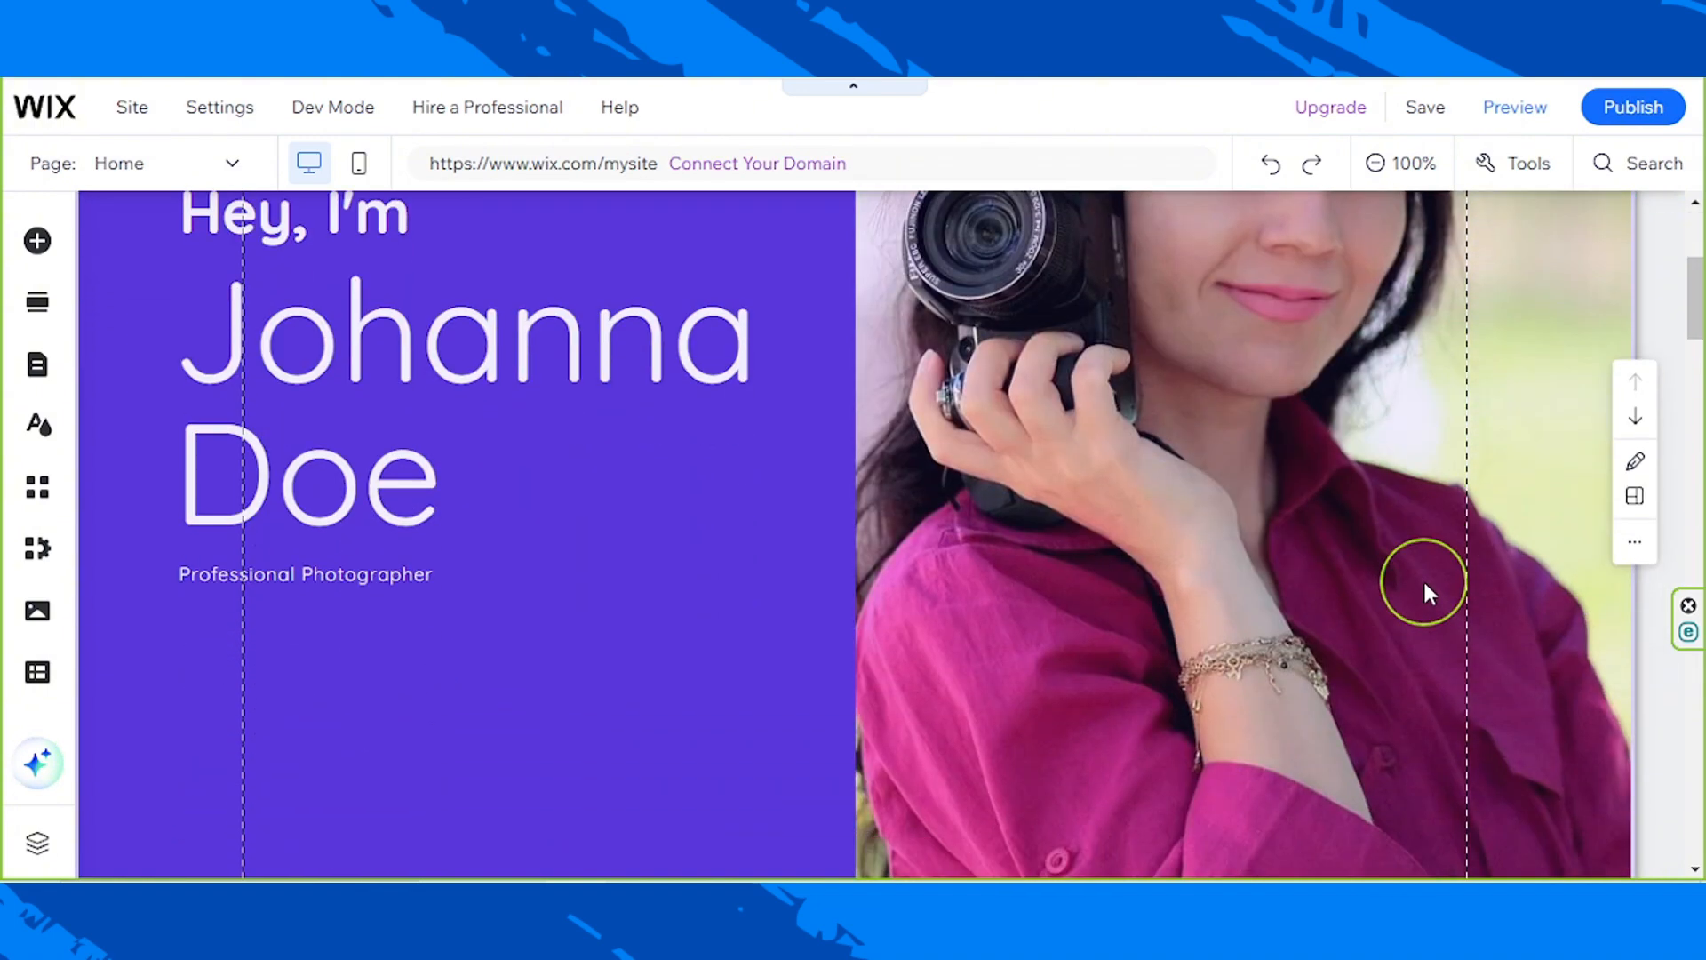
{"action": "scroll", "coordinate": [1426, 592], "scroll_direction": "down", "scroll_amount": 2}
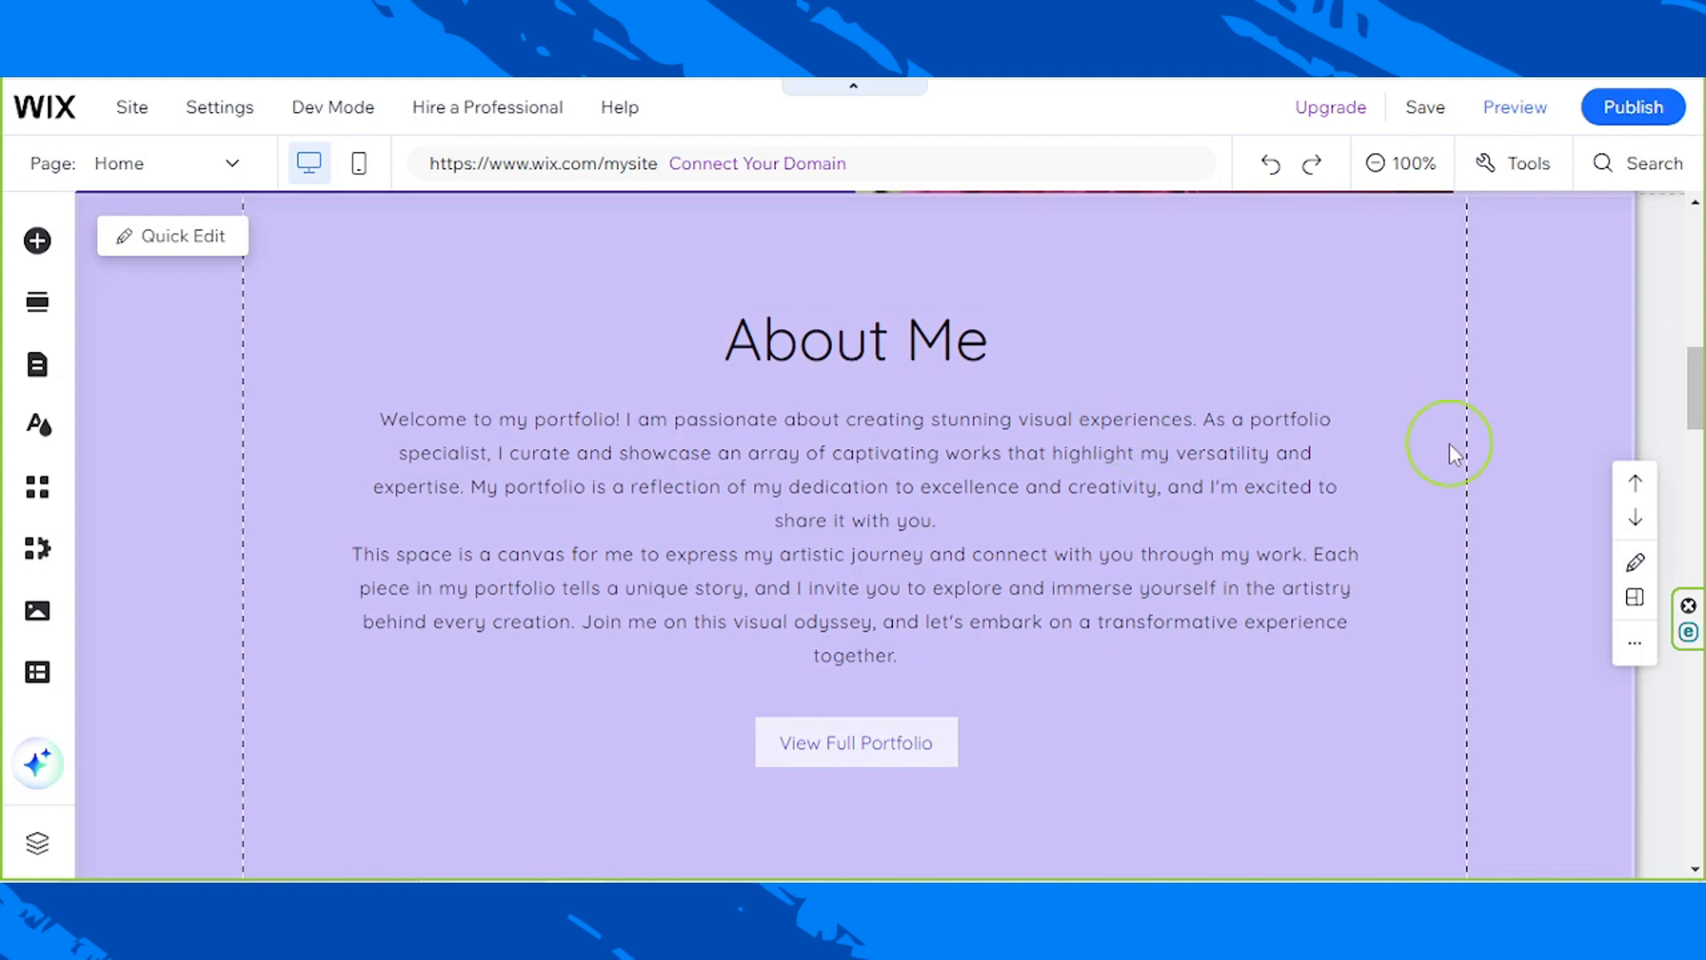
{"action": "left_click", "coordinate": [1537, 562]}
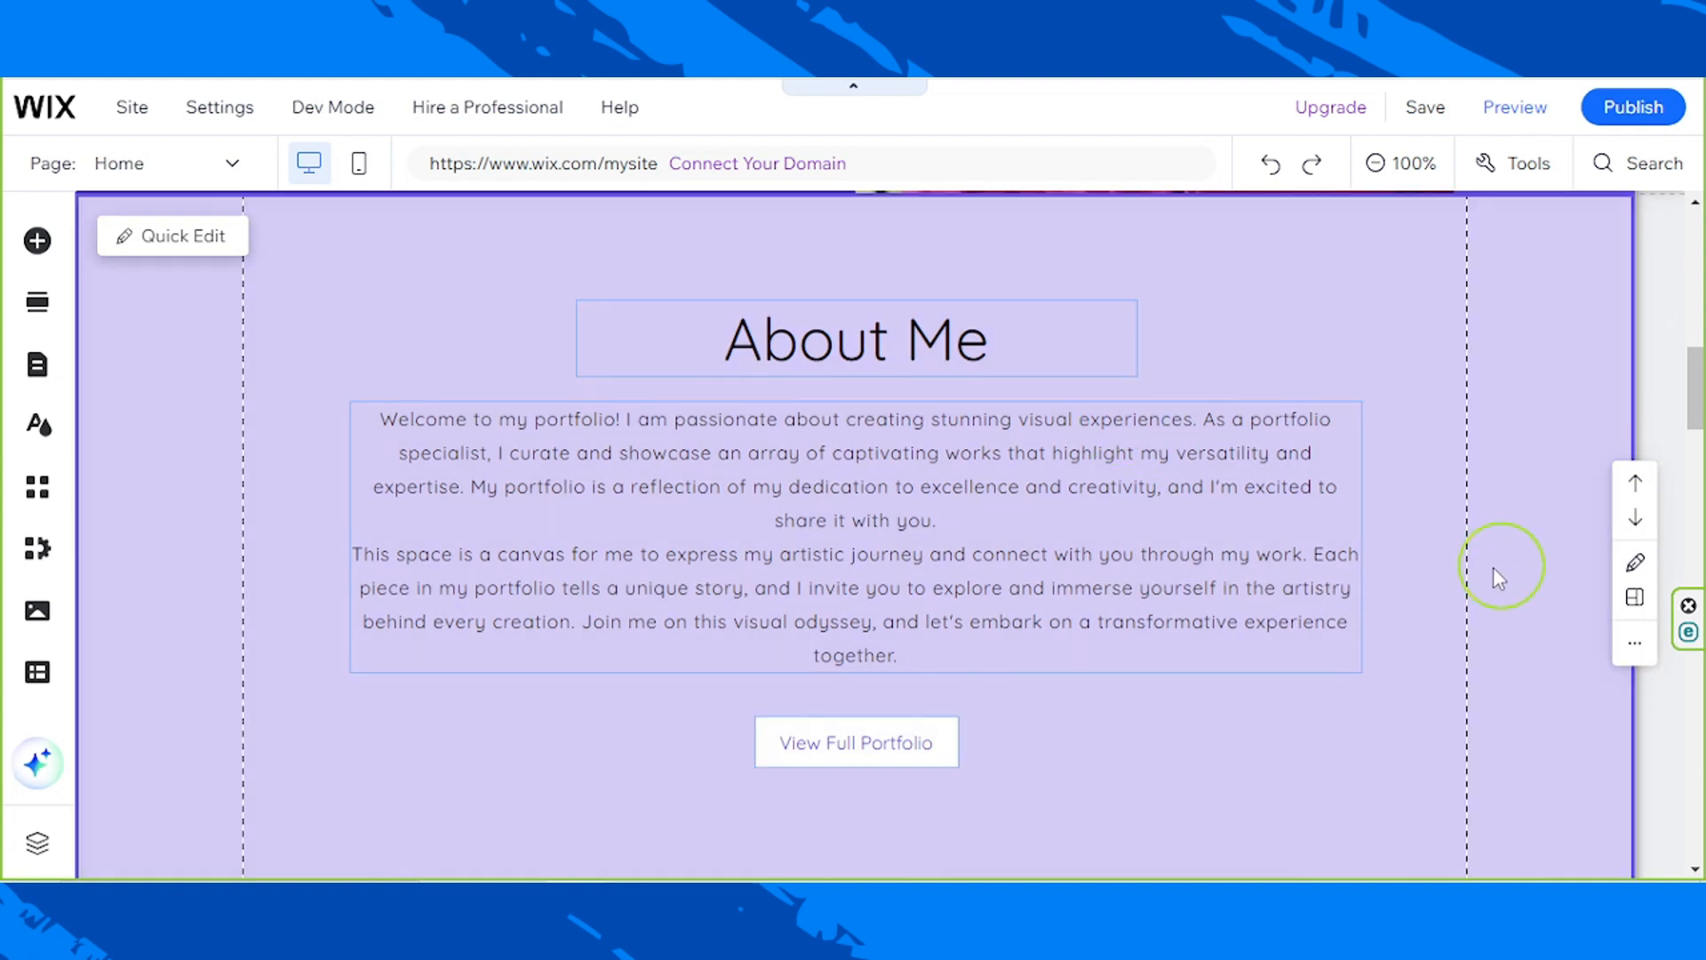
{"action": "scroll", "coordinate": [1046, 650], "scroll_direction": "down", "scroll_amount": 3}
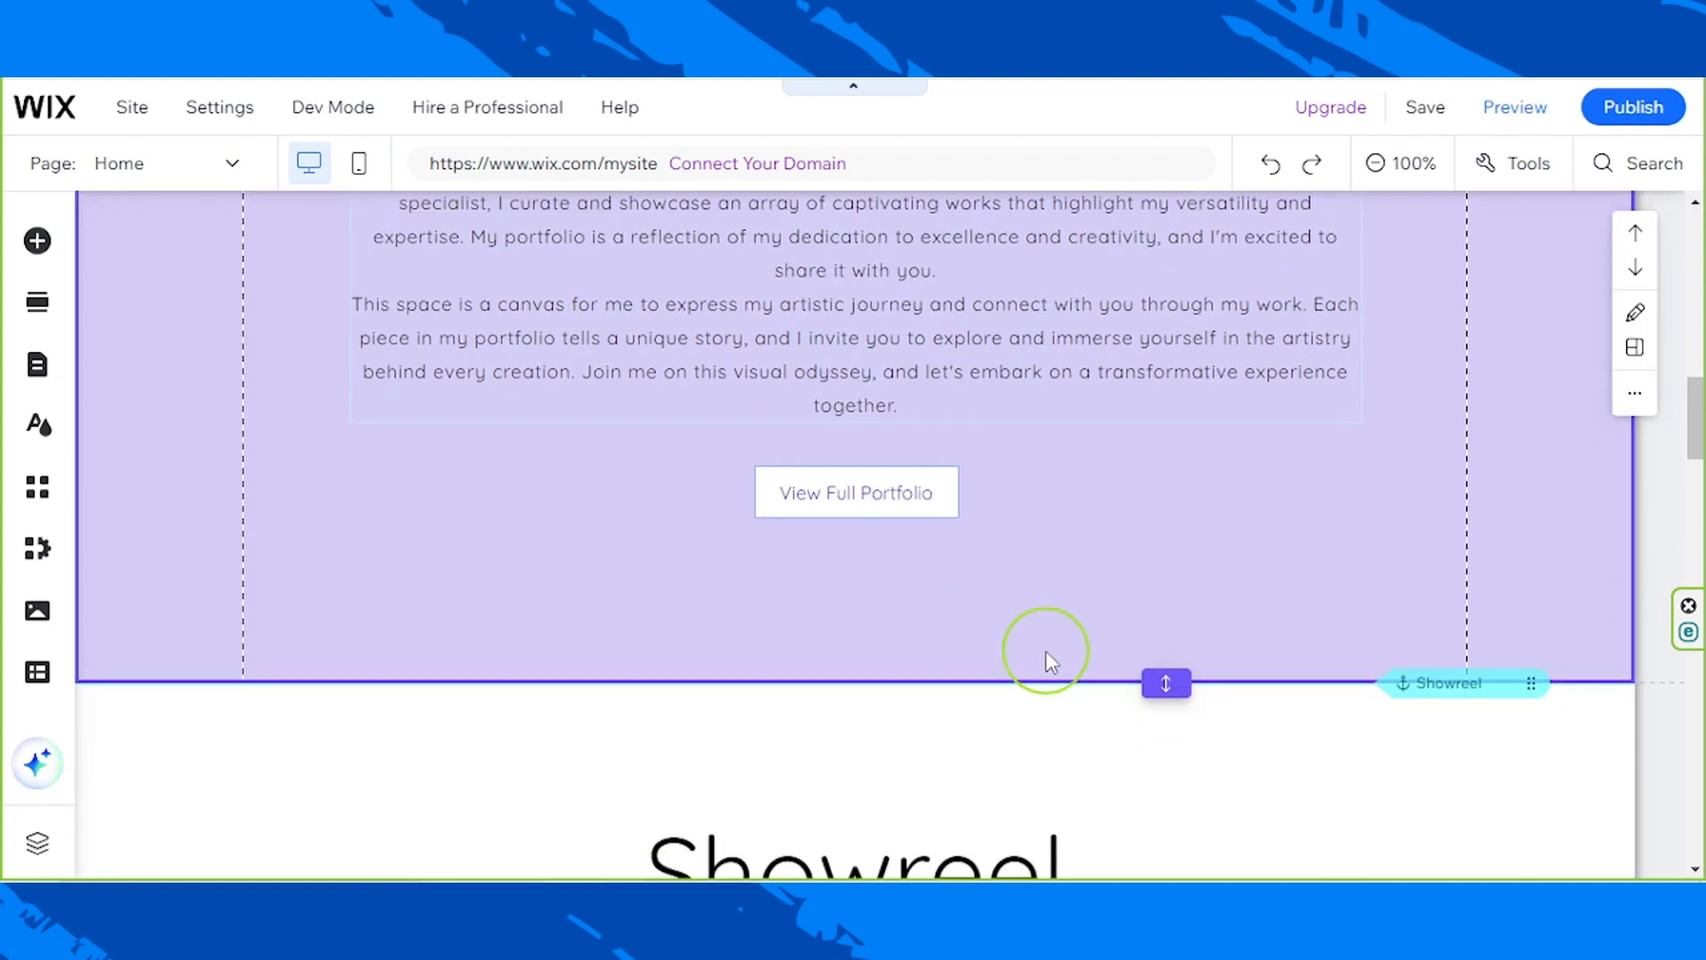
{"action": "scroll", "coordinate": [1047, 650], "scroll_direction": "up", "scroll_amount": 3}
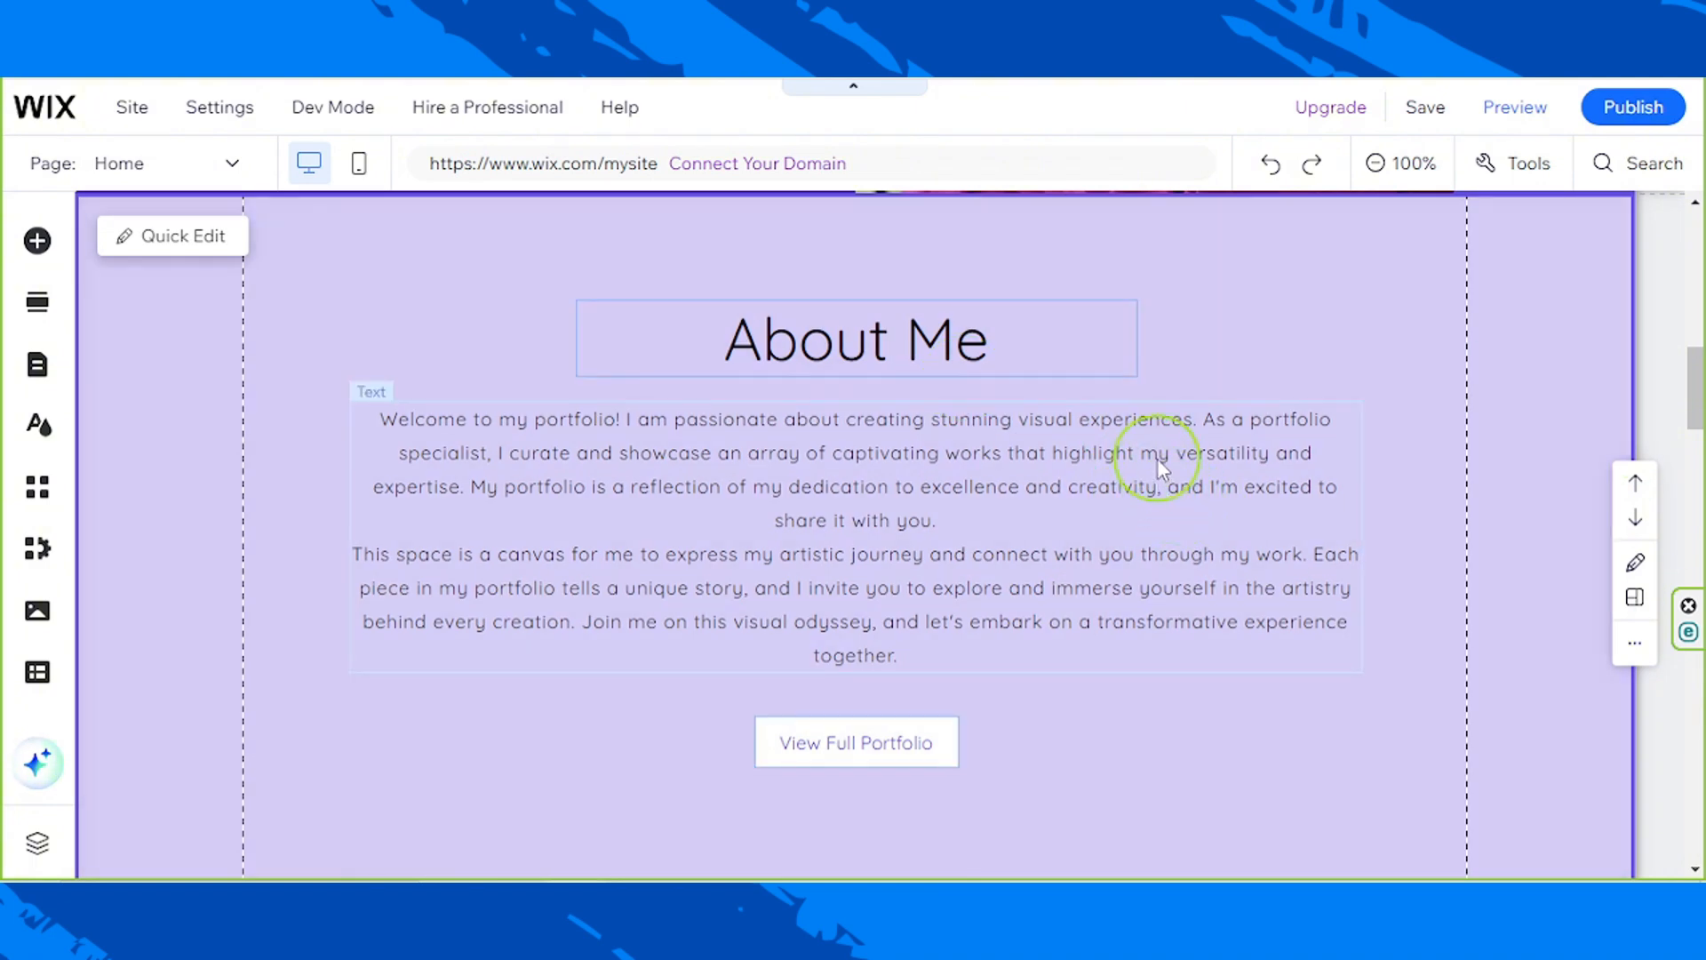
{"action": "left_click", "coordinate": [1028, 490]}
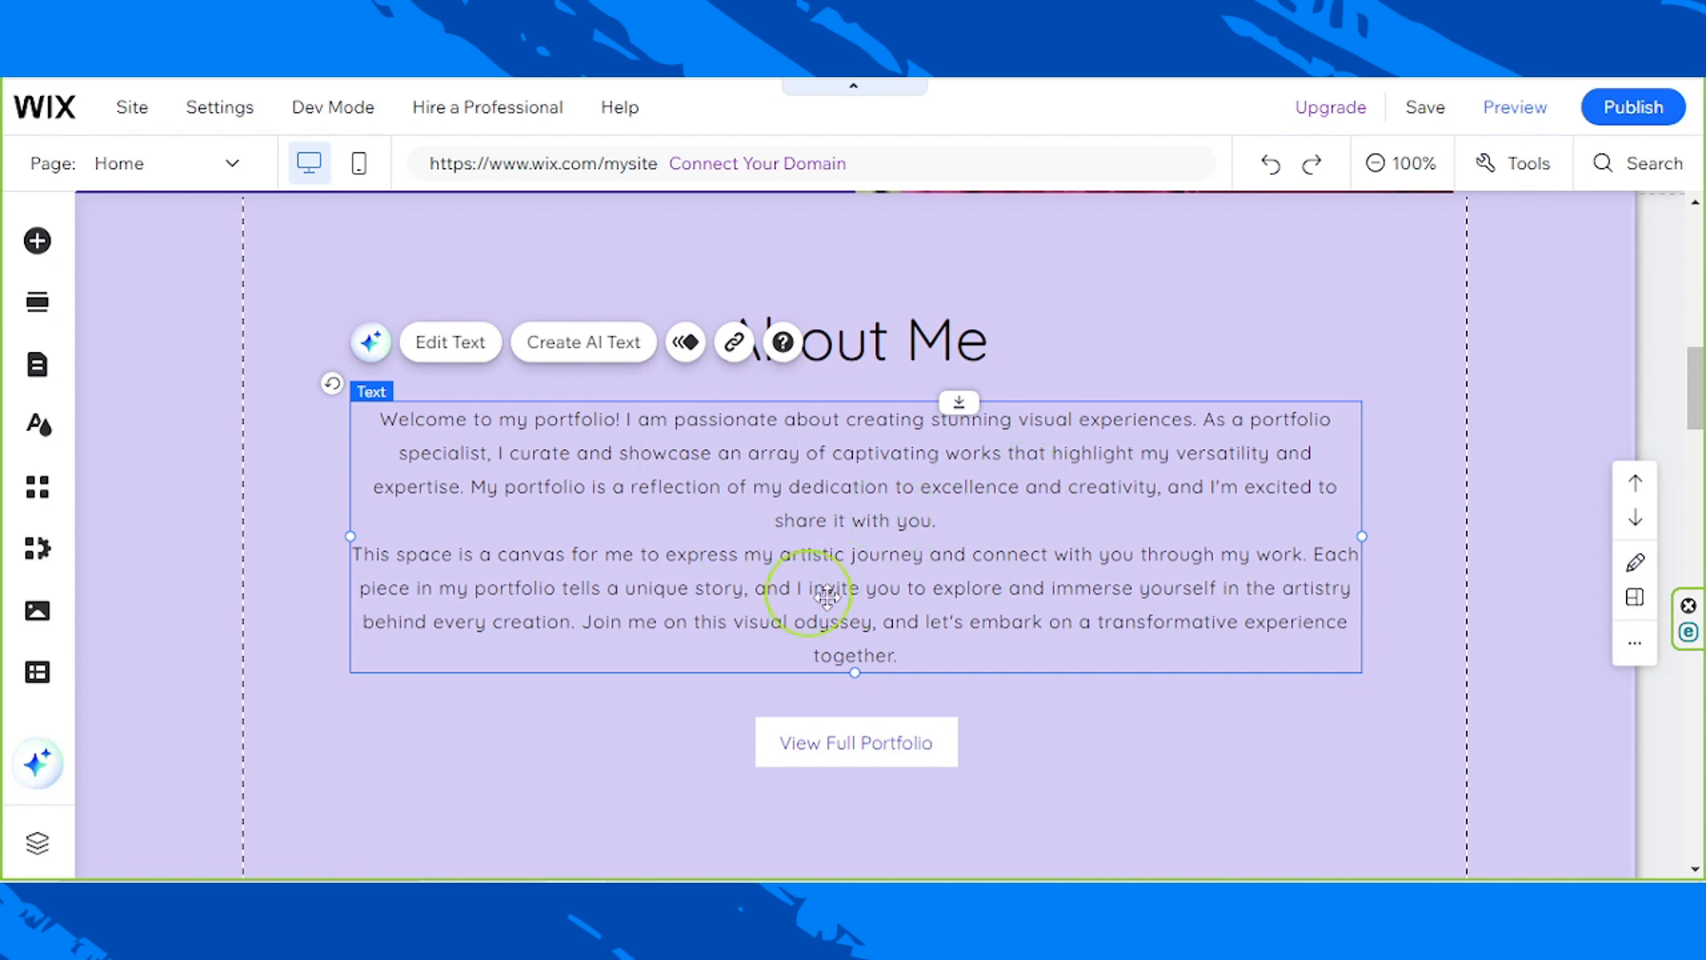
{"action": "scroll", "coordinate": [800, 568], "scroll_direction": "up", "scroll_amount": 5}
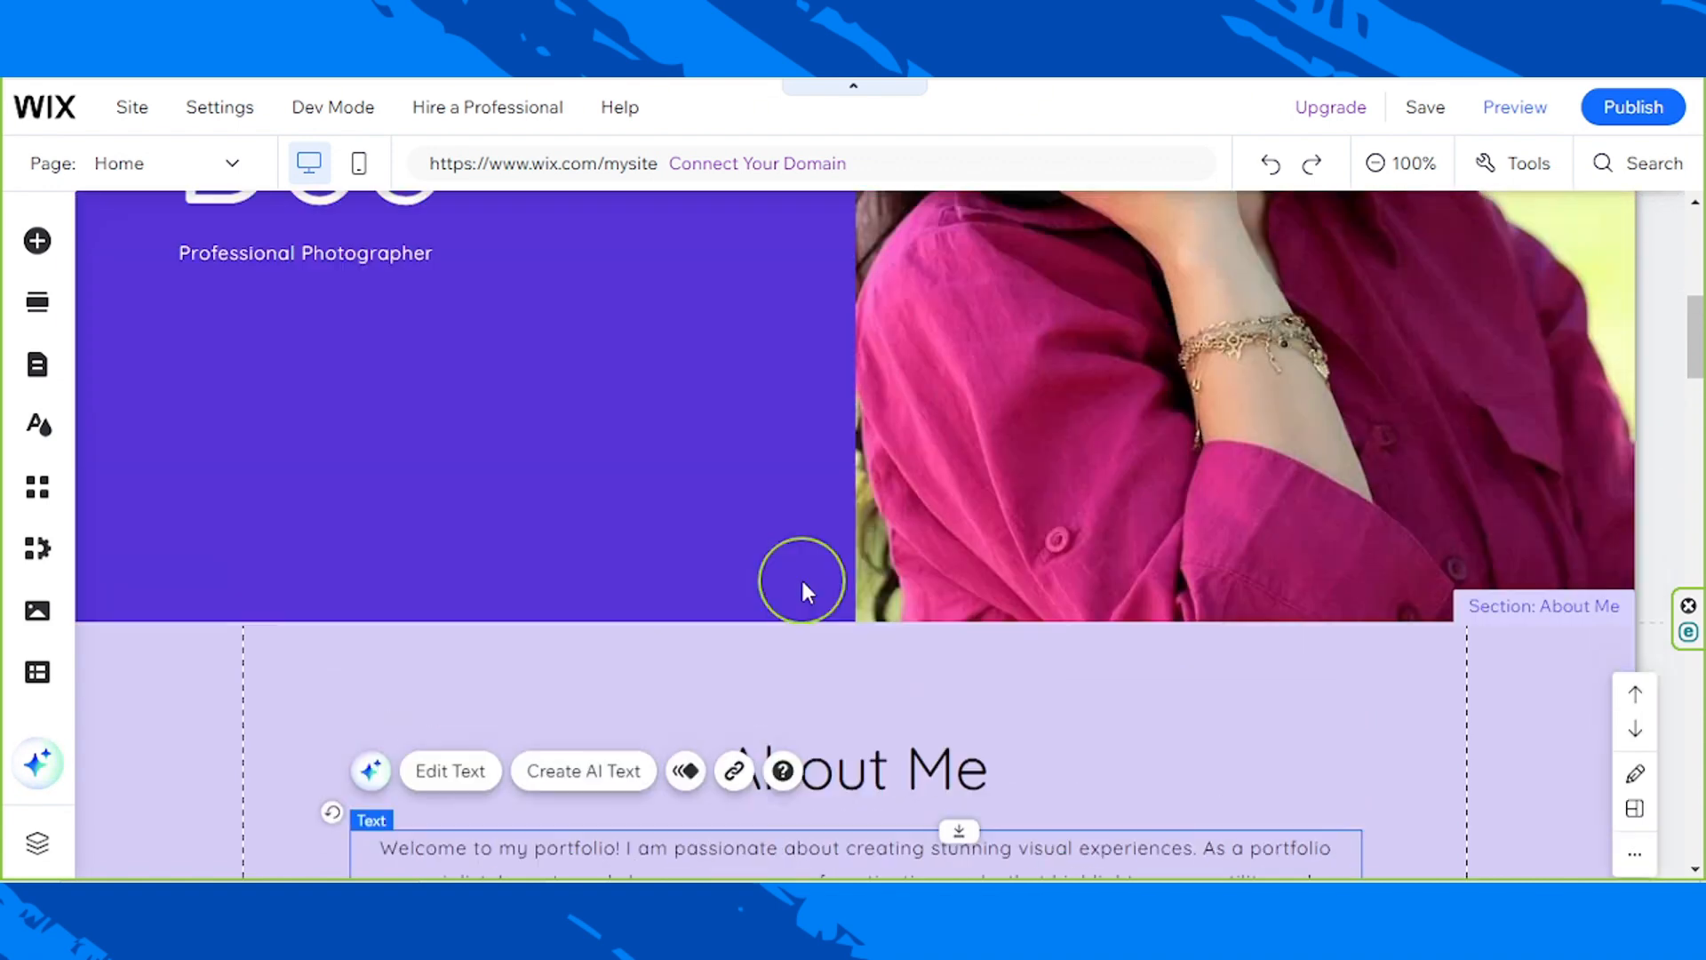
{"action": "scroll", "coordinate": [851, 585], "scroll_direction": "down", "scroll_amount": 5}
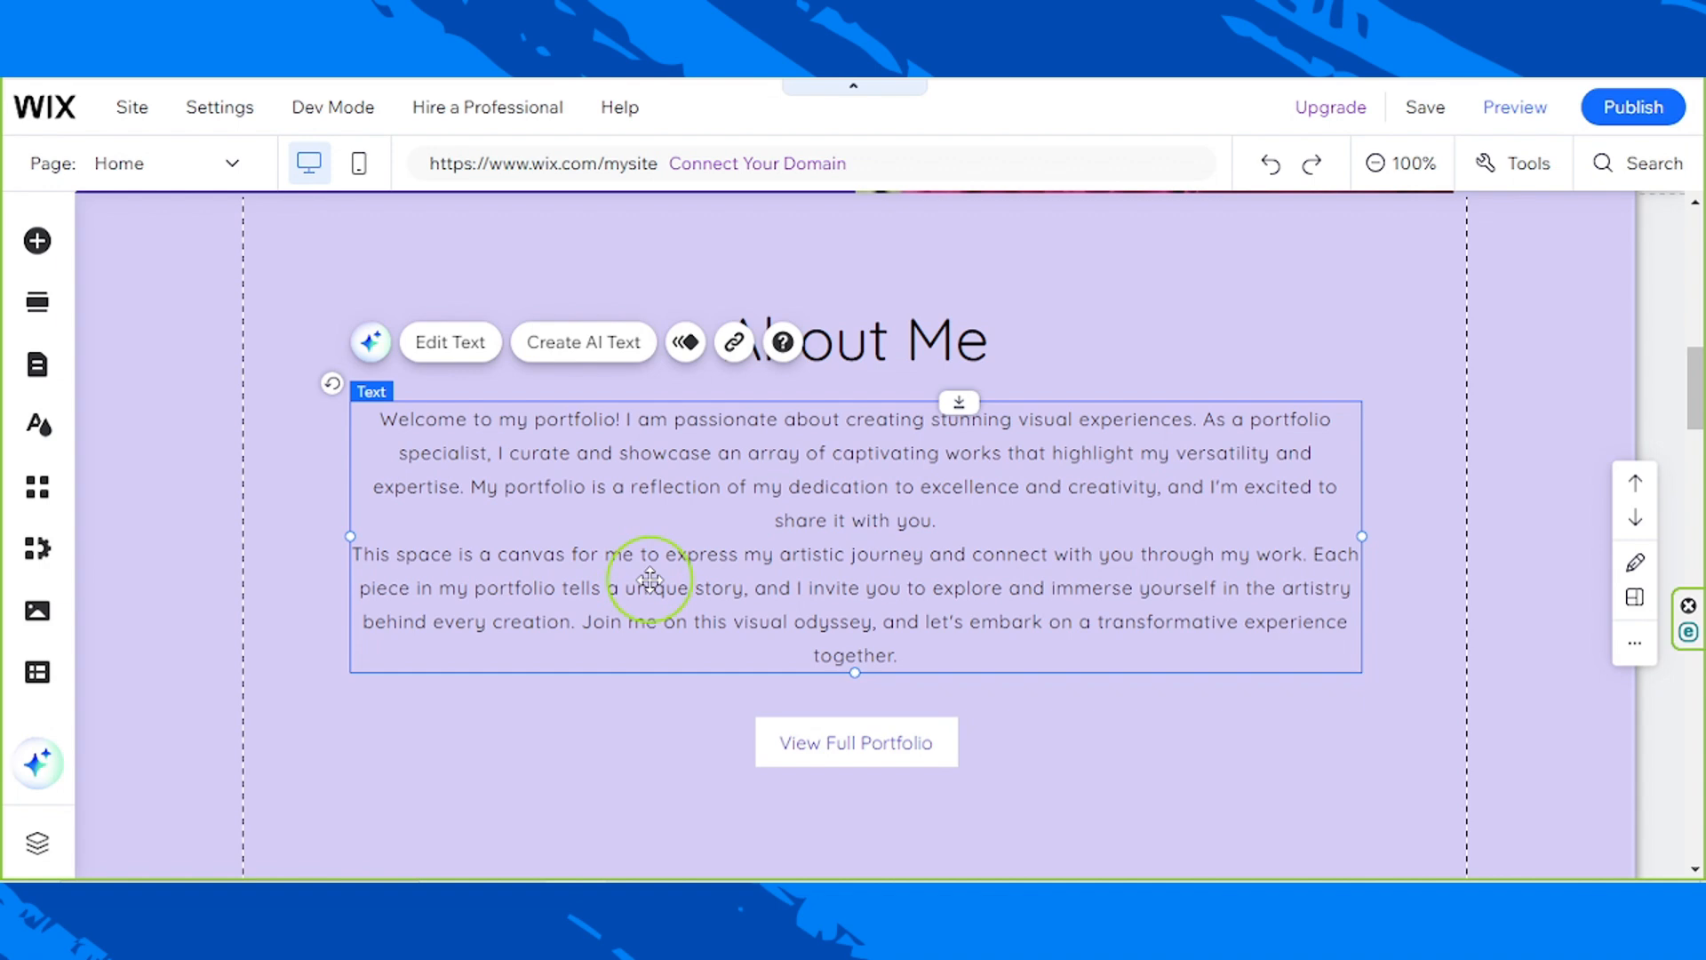
{"action": "left_click", "coordinate": [578, 354]}
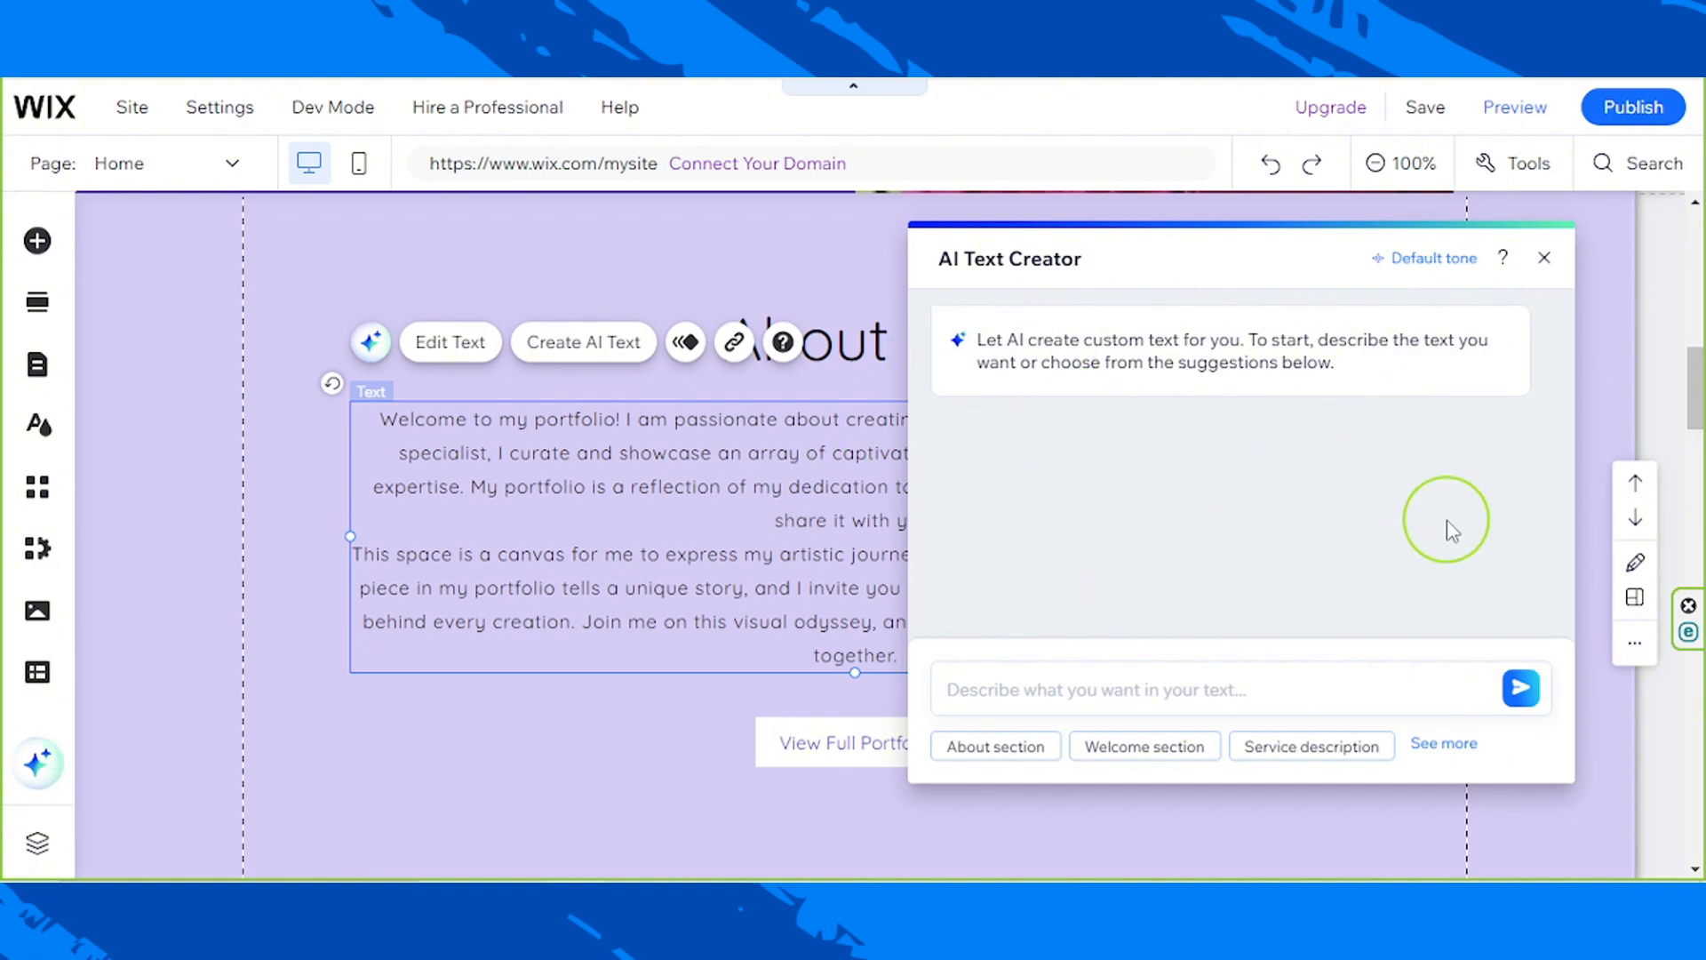
Step: Start the AI prompt with the photographer's full name and profession, adding that the hobby "turned into my passion and eventually, a career that I love."
{"action": "left_click", "coordinate": [1153, 698]}
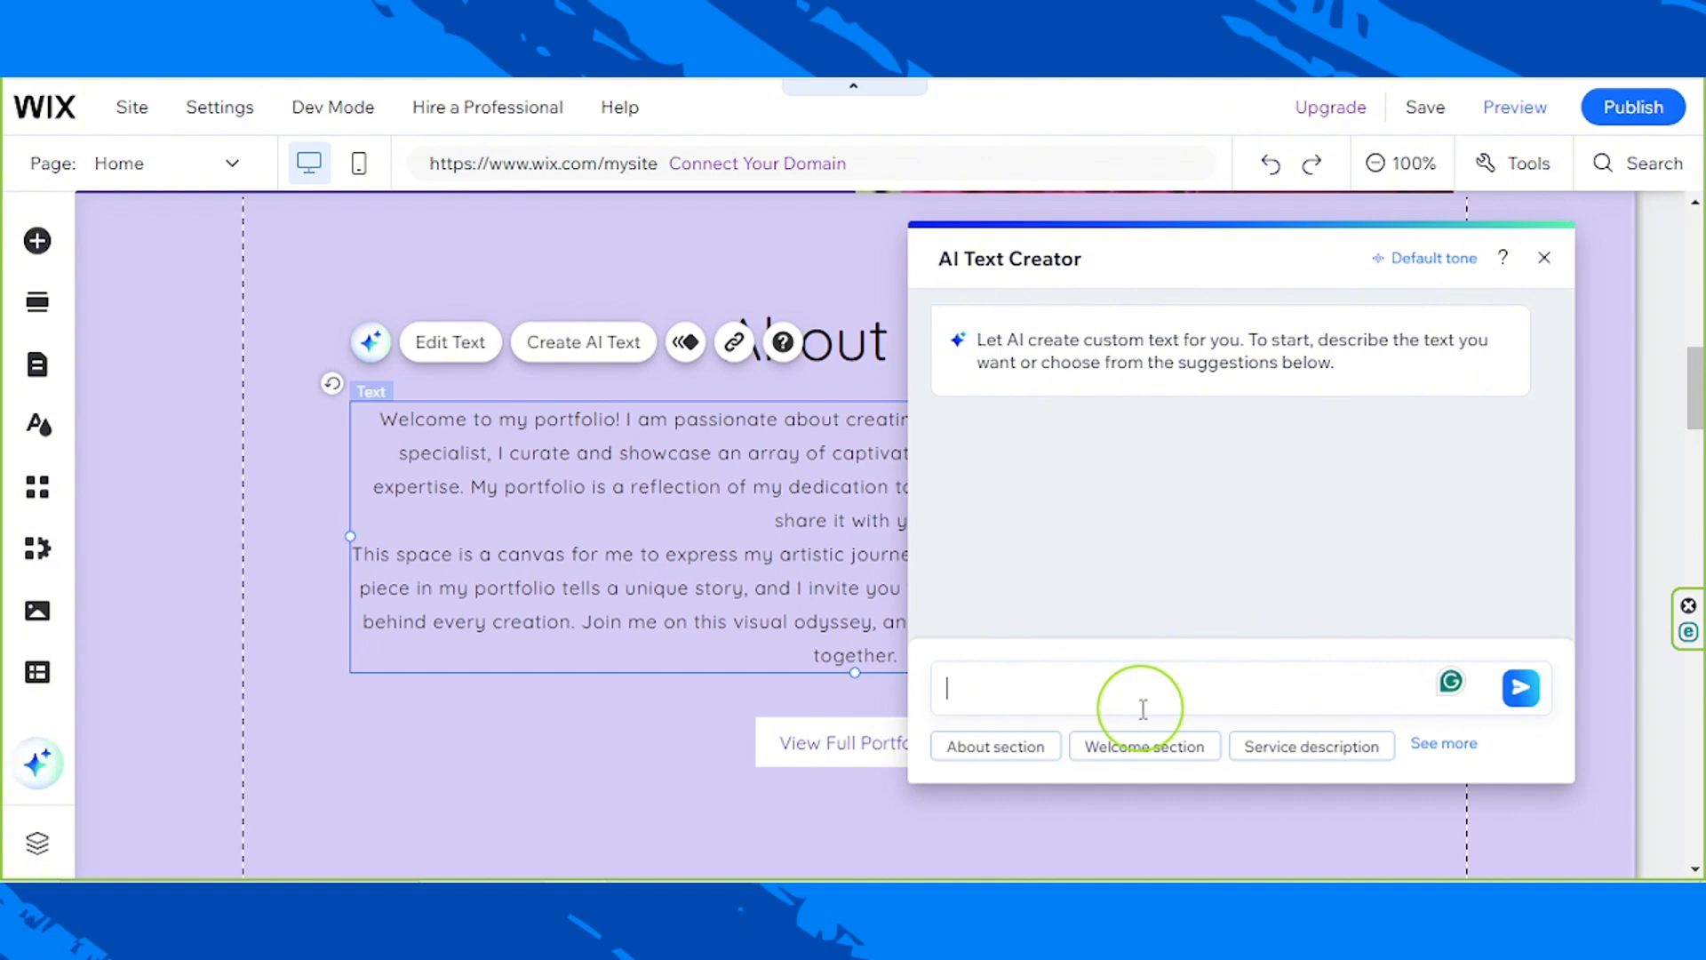
{"action": "type", "text": "My na"}
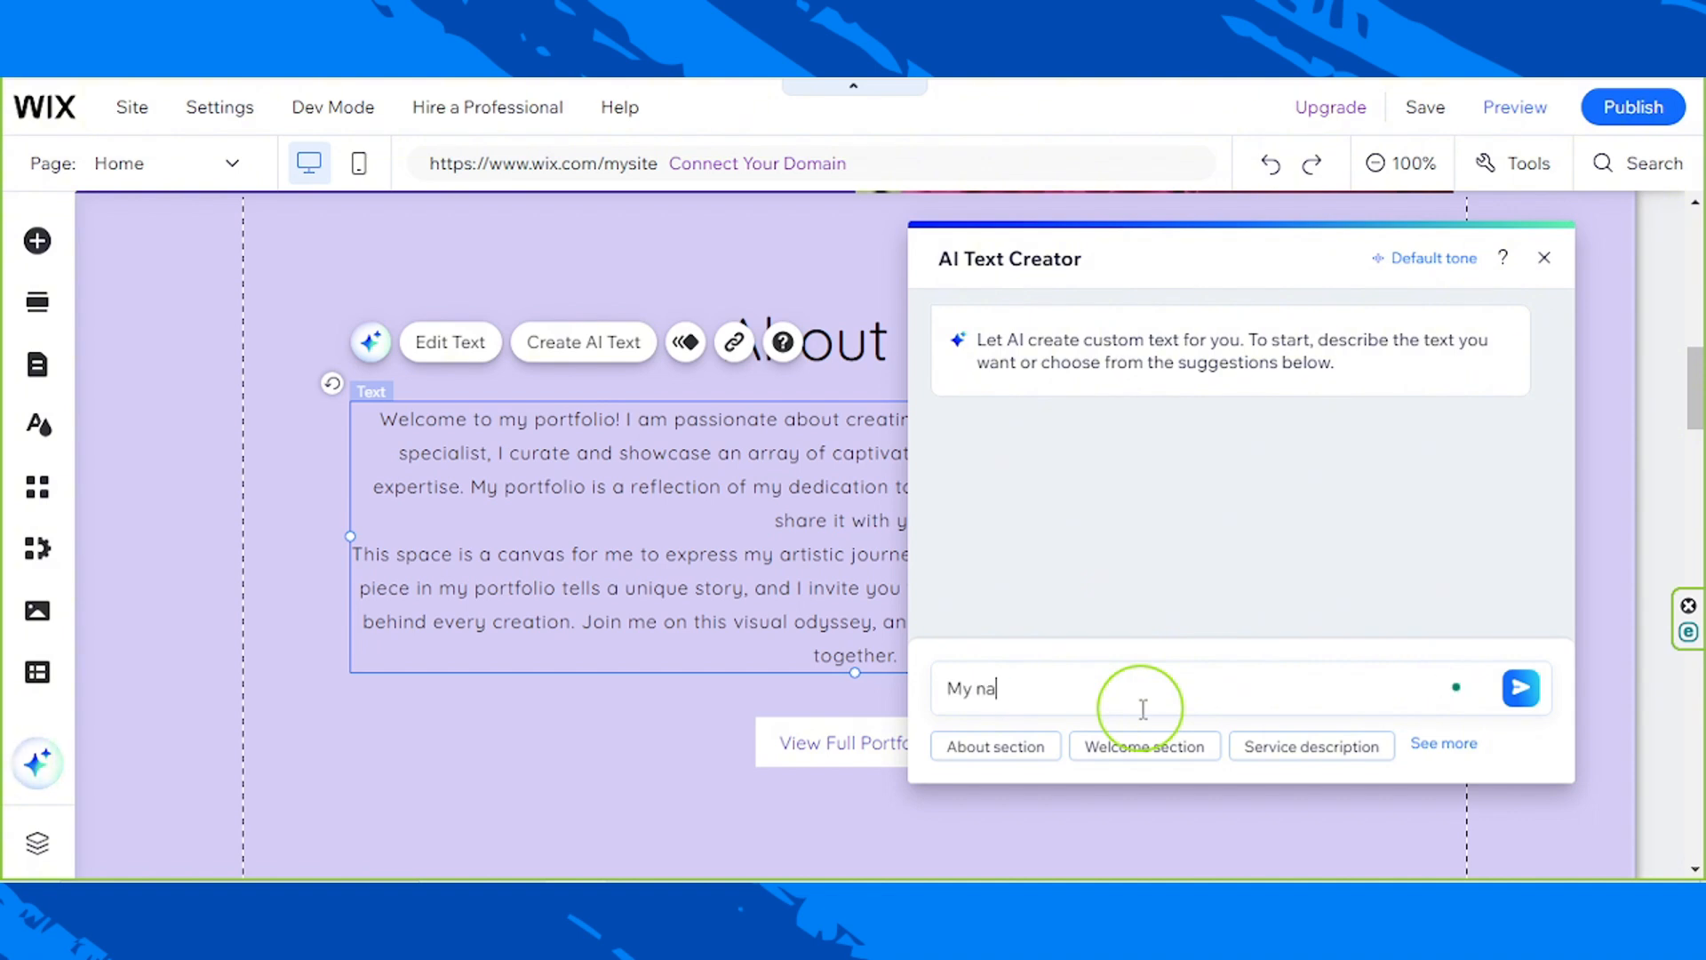
{"action": "type", "text": "me is Johanna Doe and I'm a professional photographer. I love photography and i"}
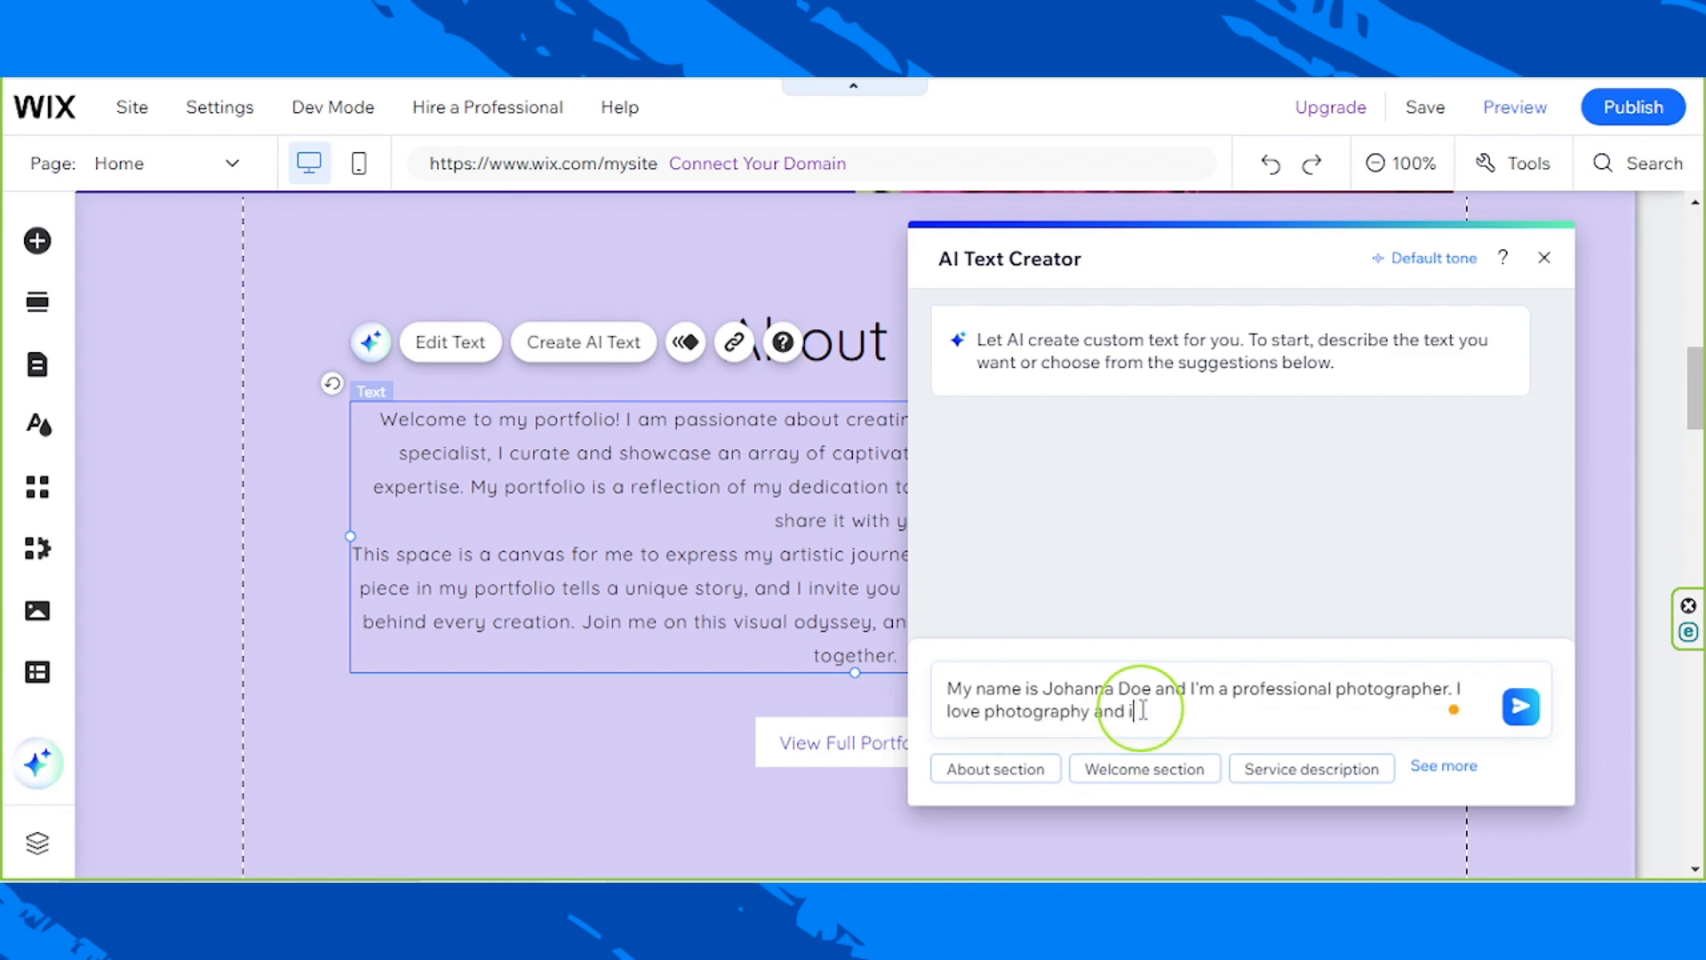
{"action": "key", "text": "BackSpace"}
{"action": "key", "text": "BackSpace"}
{"action": "key", "text": "BackSpace"}
{"action": "key", "text": "BackSpace"}
{"action": "type", "text": ". It was once my hobby but it turned into my passion and eventually, a career that I love."}
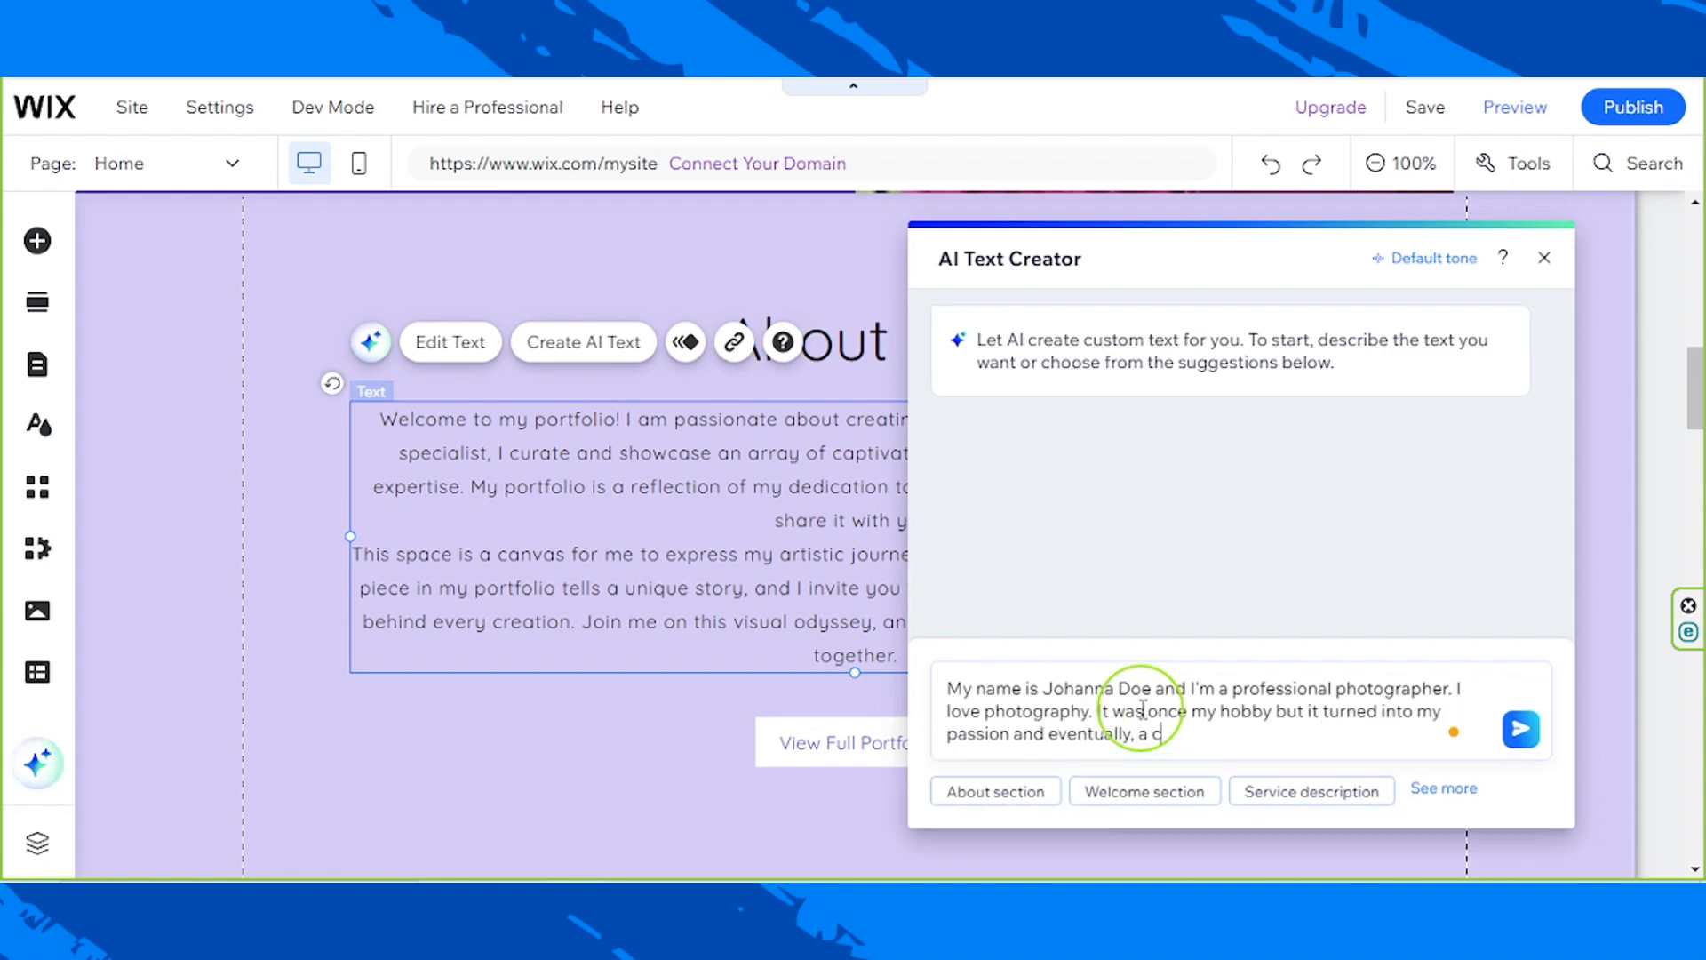
Step: Add a second prompt paragraph reading "Now, I'm a professional photographer that you can book for different events."
{"action": "key", "text": "Return"}
{"action": "key", "text": "Return"}
{"action": "type", "text": "I would like to share"}
{"action": "key", "text": "BackSpace"}
{"action": "key", "text": "BackSpace"}
{"action": "key", "text": "BackSpace"}
{"action": "key", "text": "BackSpace"}
{"action": "key", "text": "BackSpace"}
{"action": "key", "text": "BackSpace"}
{"action": "key", "text": "BackSpace"}
{"action": "key", "text": "BackSpace"}
{"action": "key", "text": "BackSpace"}
{"action": "key", "text": "BackSpace"}
{"action": "key", "text": "BackSpace"}
{"action": "key", "text": "BackSpace"}
{"action": "key", "text": "BackSpace"}
{"action": "key", "text": "BackSpace"}
{"action": "key", "text": "BackSpace"}
{"action": "key", "text": "BackSpace"}
{"action": "key", "text": "BackSpace"}
{"action": "key", "text": "BackSpace"}
{"action": "key", "text": "BackSpace"}
{"action": "key", "text": "BackSpace"}
{"action": "type", "text": "Now, I'm a"}
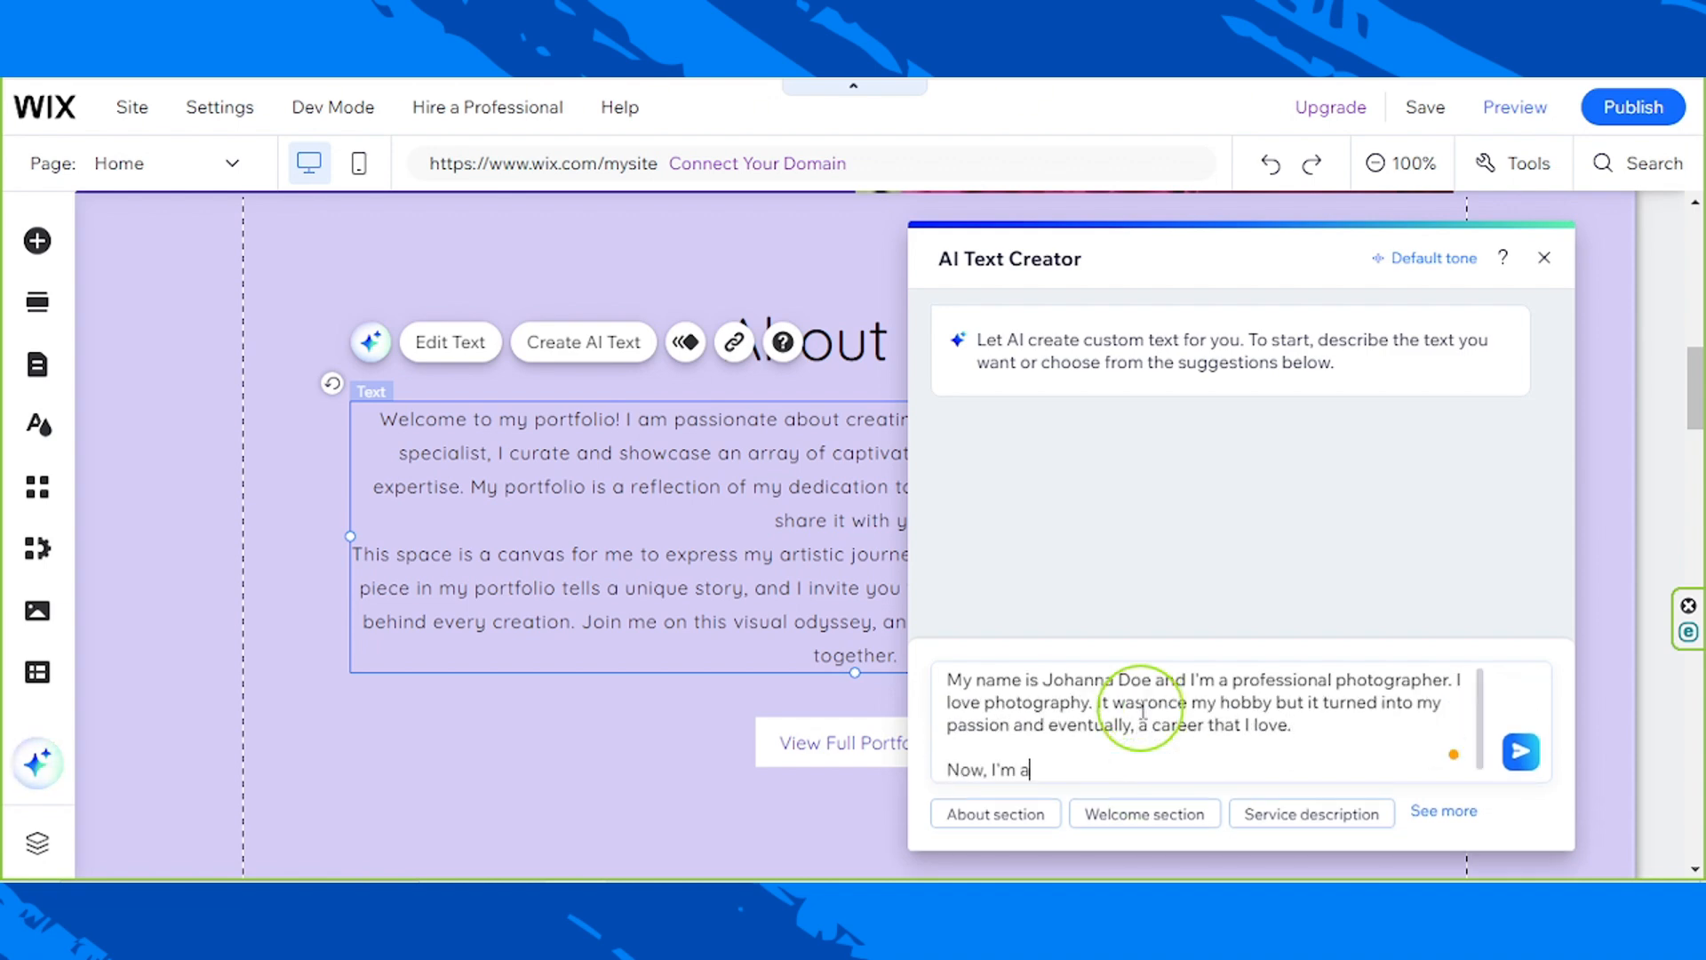
{"action": "type", "text": " professional photographer that you can book for different events."}
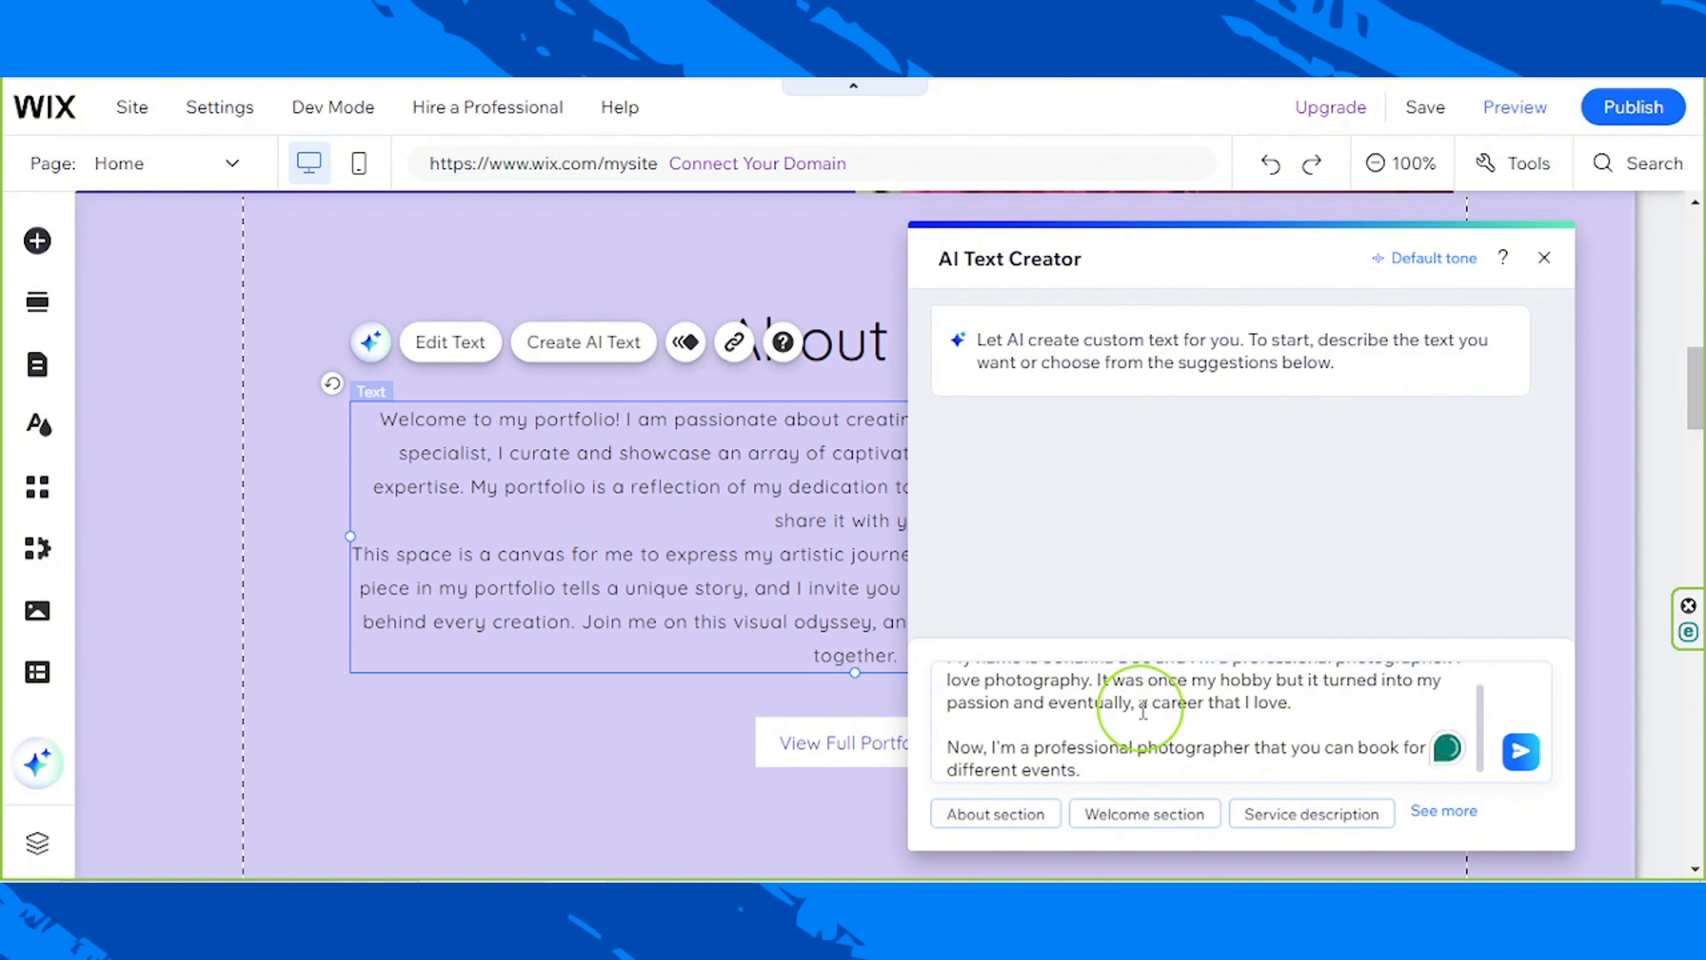
Step: Set the site's tone of voice to Enthusiastic, save it, and generate the text from the prompt
{"action": "left_click", "coordinate": [1426, 266]}
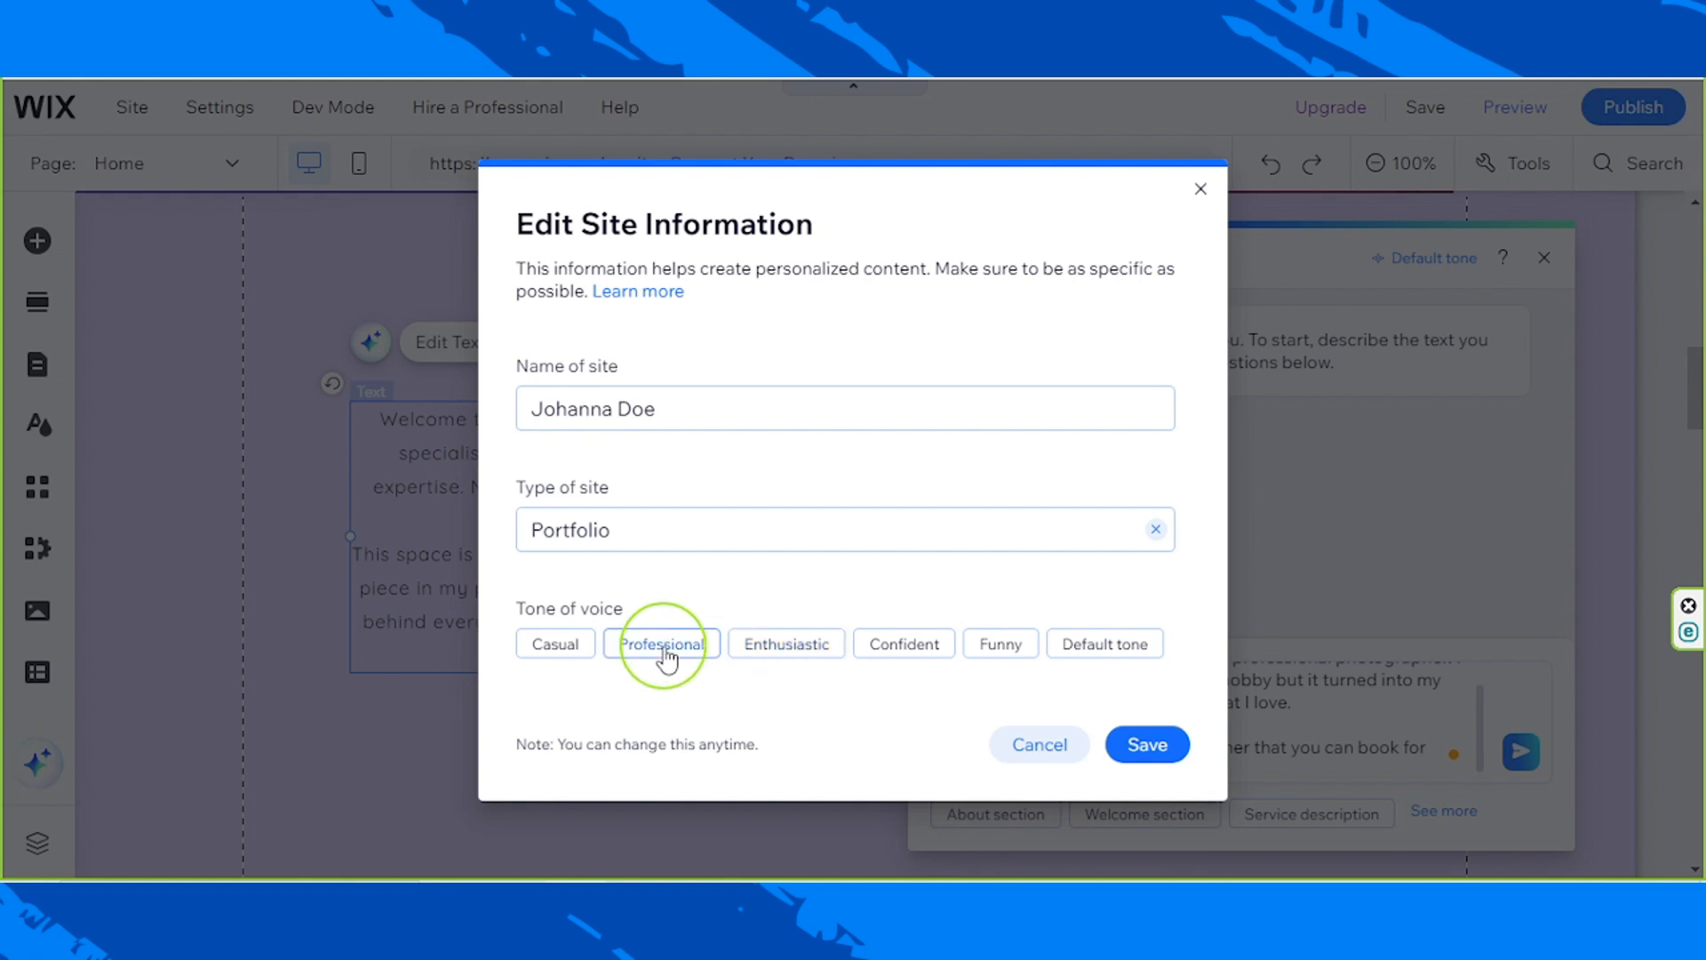
{"action": "left_click", "coordinate": [819, 664]}
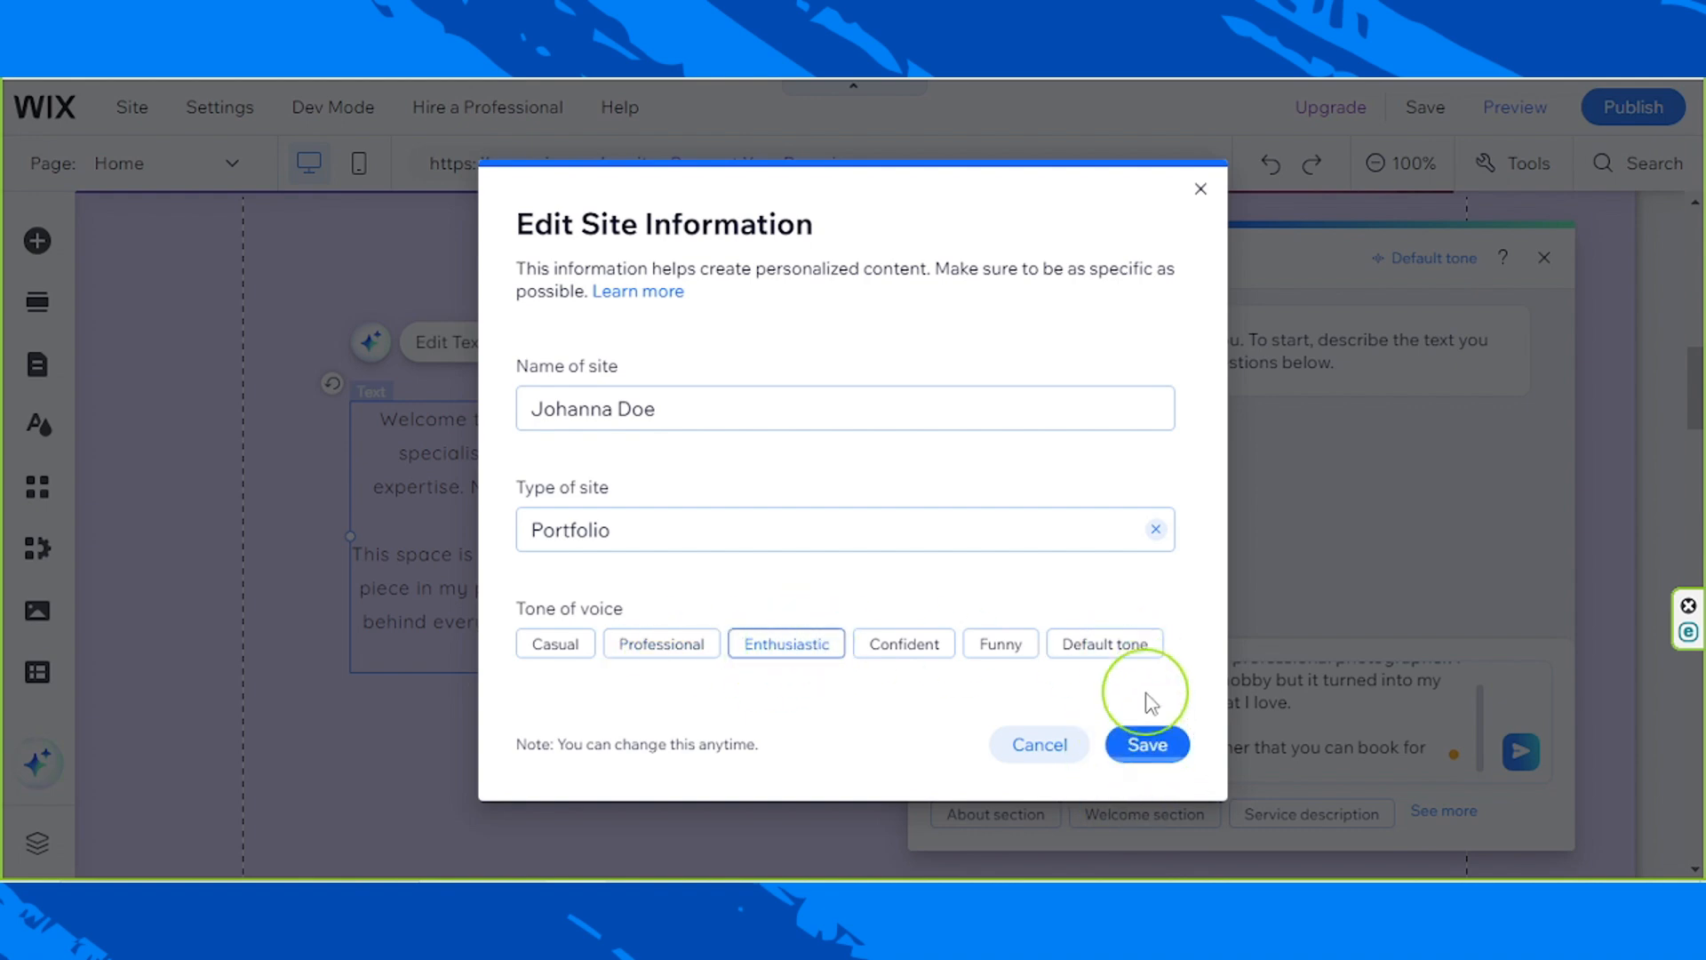
{"action": "left_click", "coordinate": [1152, 748]}
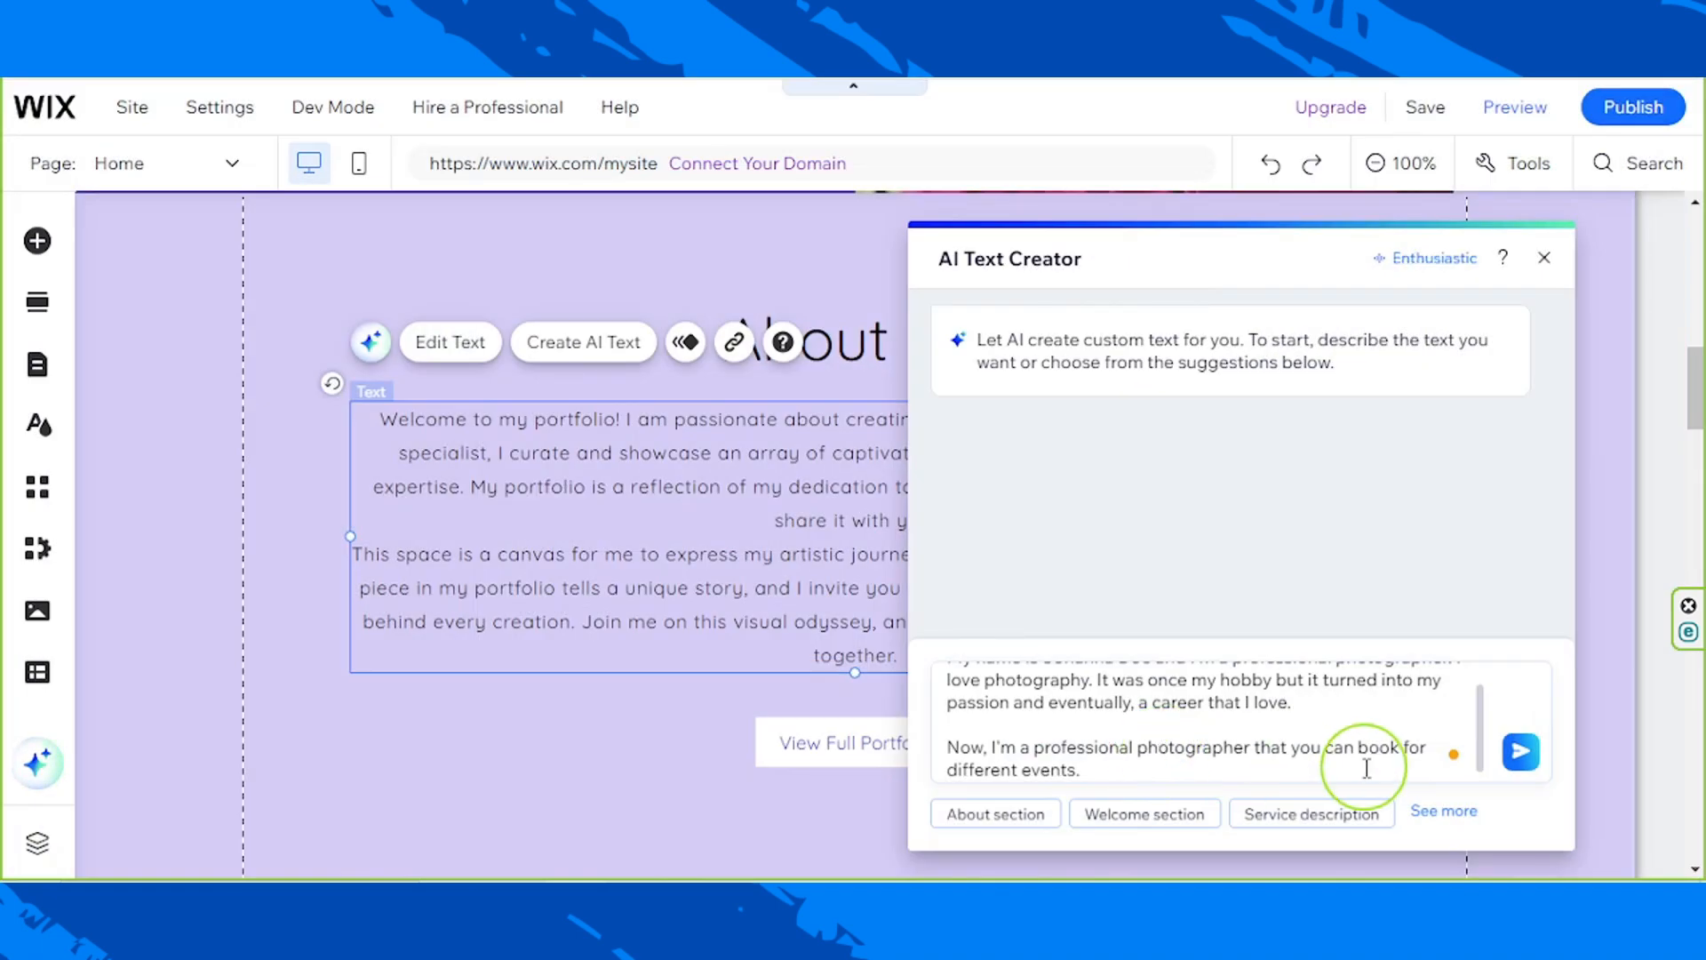
{"action": "left_click", "coordinate": [1521, 754]}
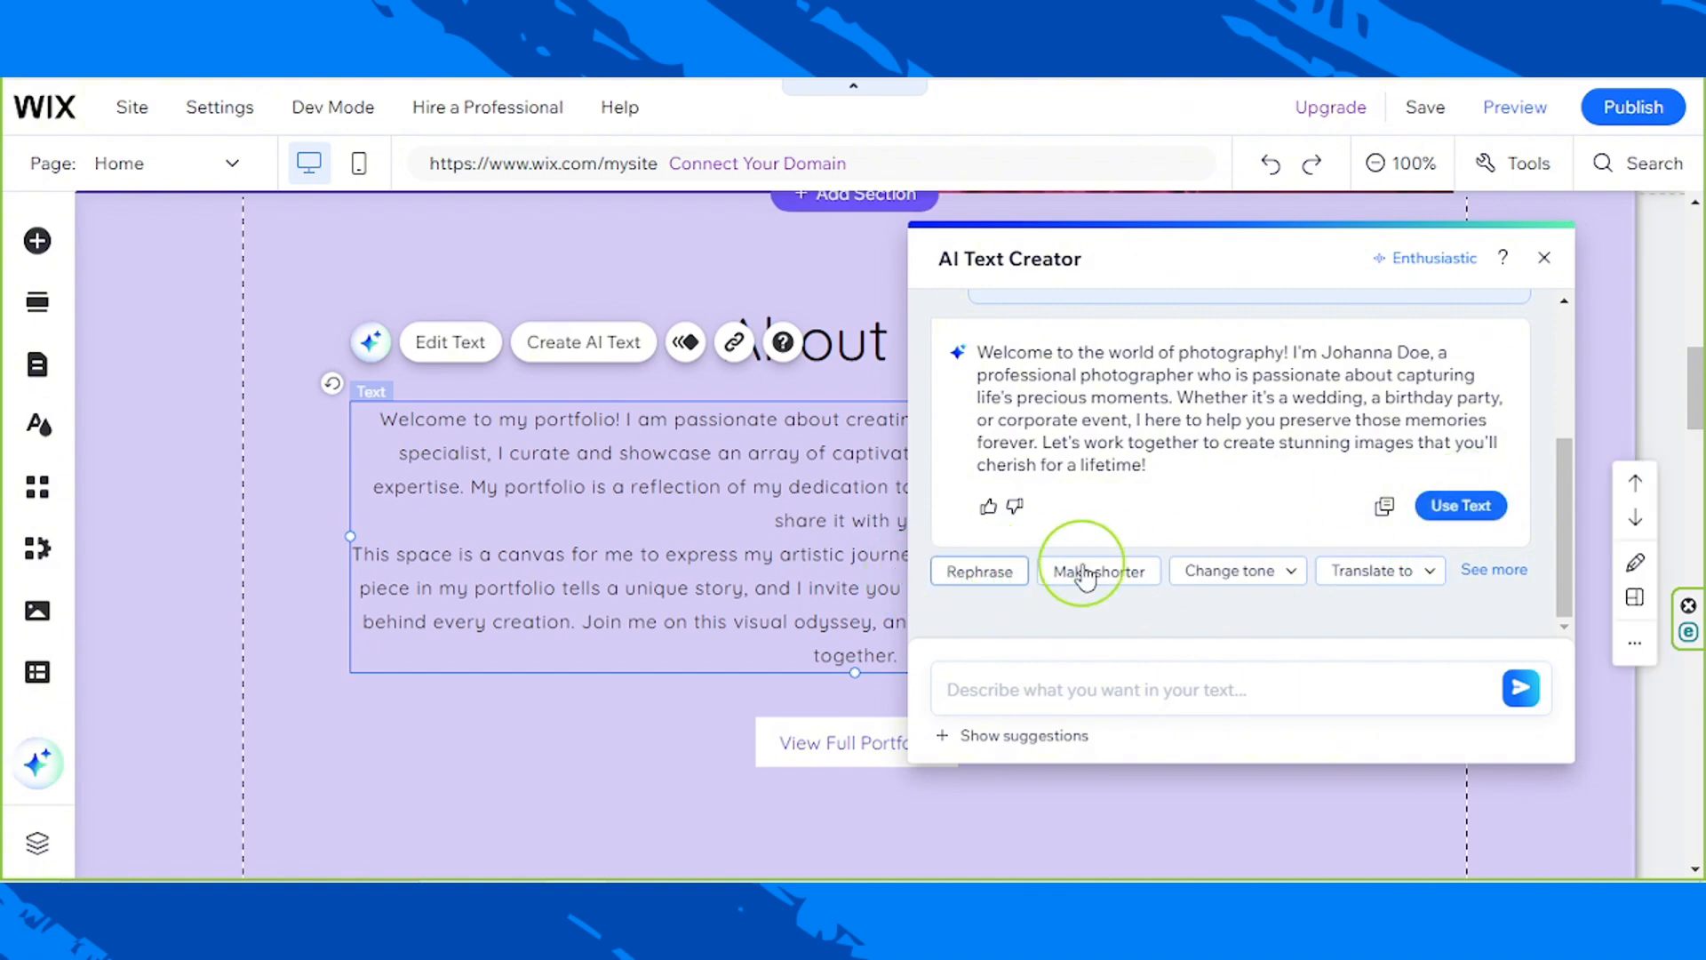
Step: Apply the generated text to the About Me paragraph and close the AI Text Creator
{"action": "left_click", "coordinate": [1489, 571]}
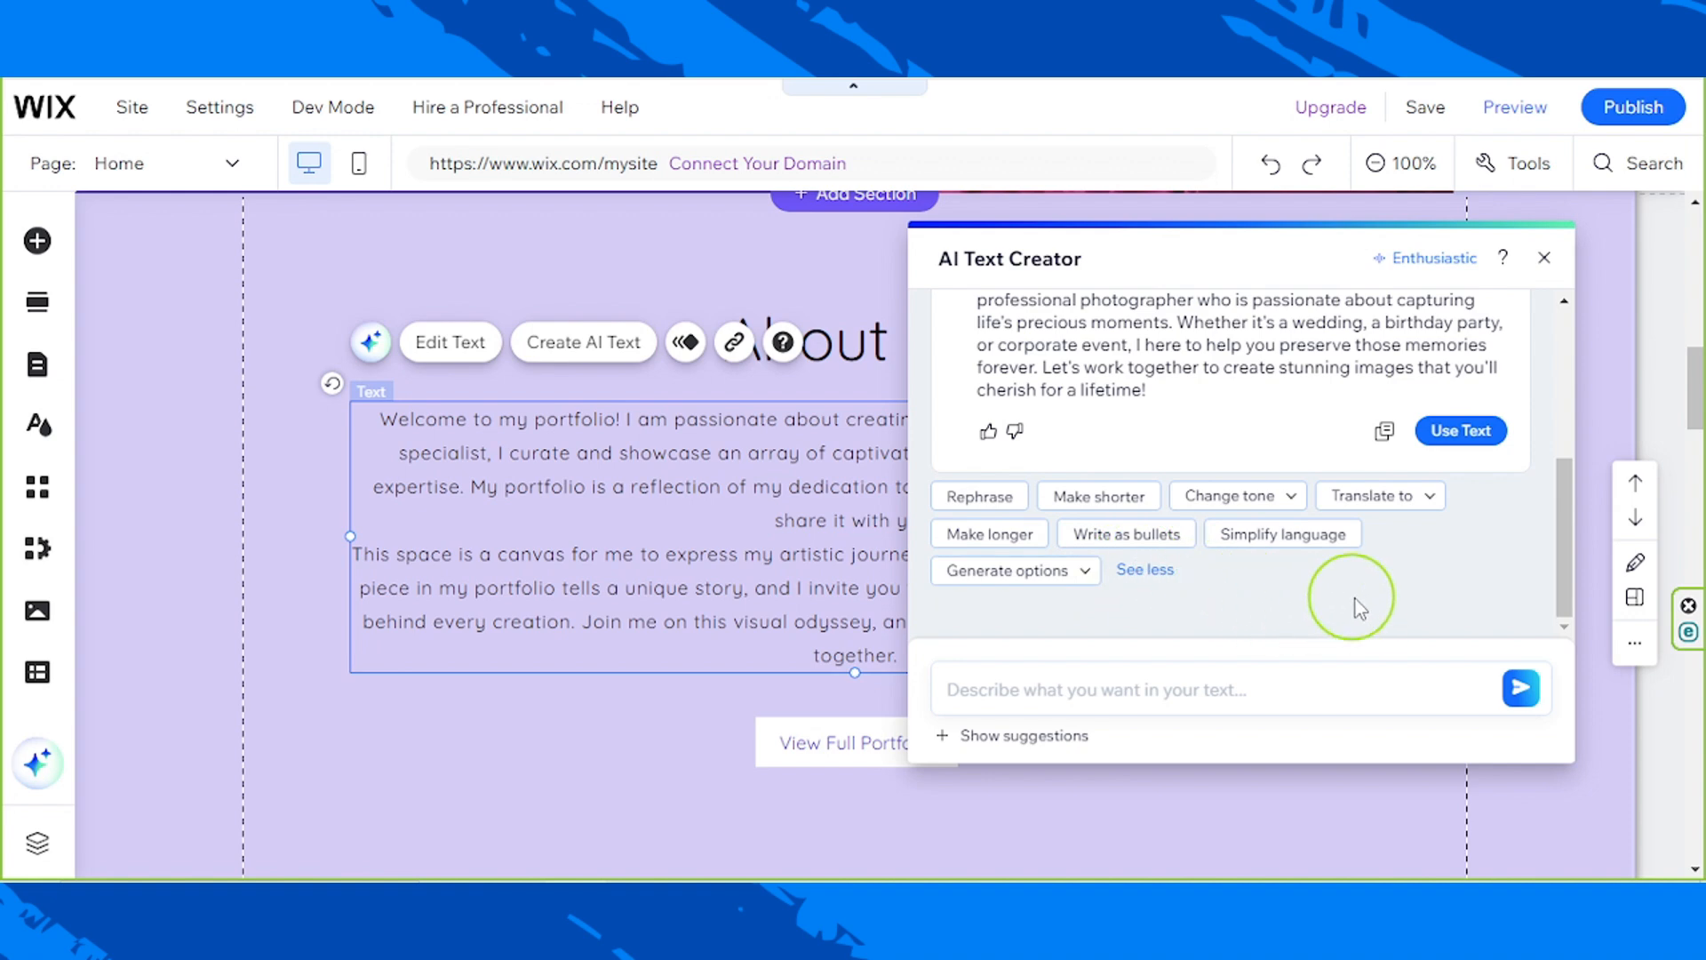
{"action": "scroll", "coordinate": [1371, 596], "scroll_direction": "up", "scroll_amount": 2}
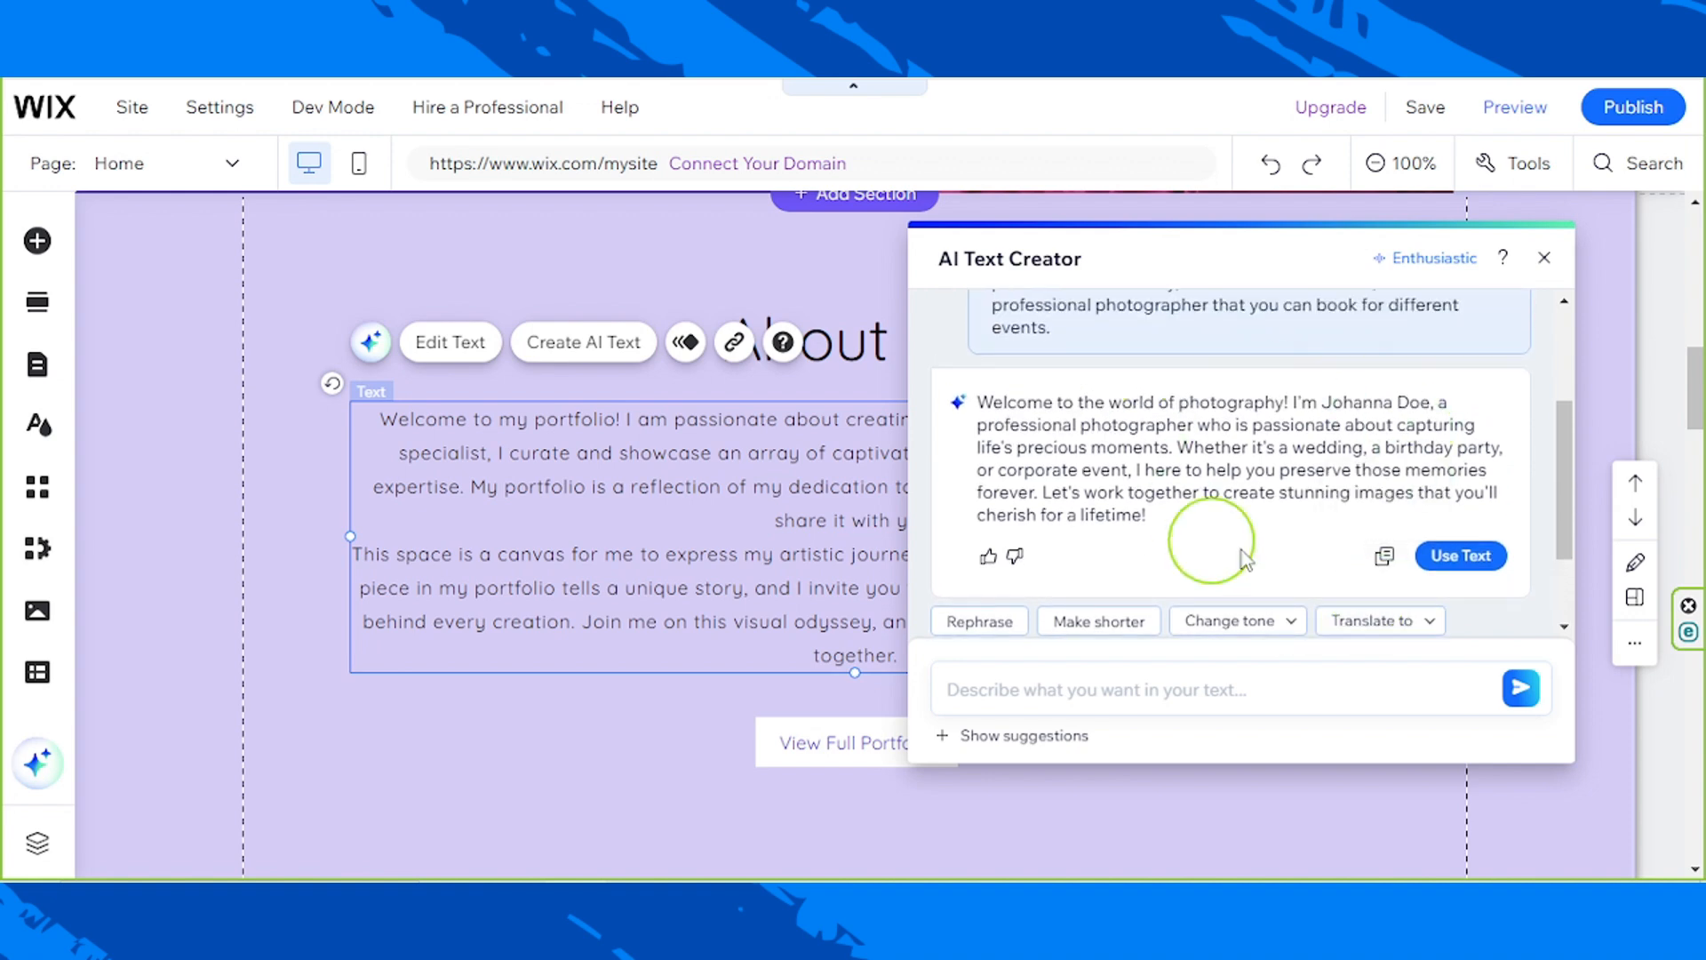
{"action": "left_click", "coordinate": [1461, 559]}
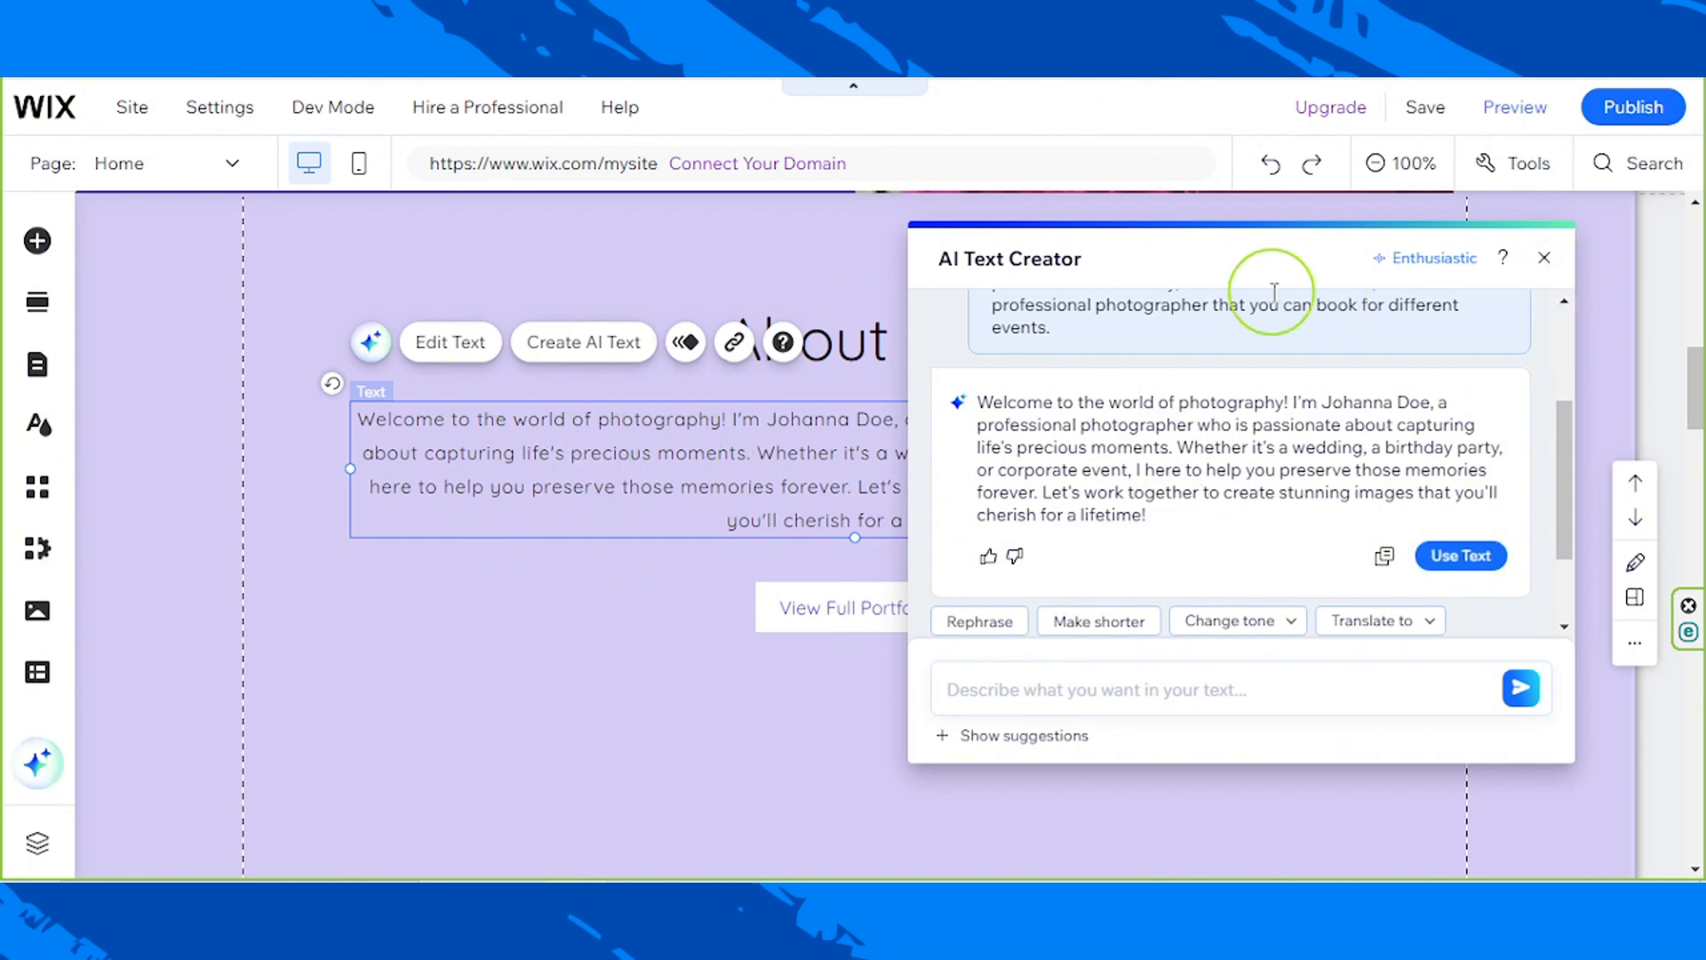
{"action": "left_click_drag", "start_coordinate": [1214, 284], "coordinate": [1181, 311]}
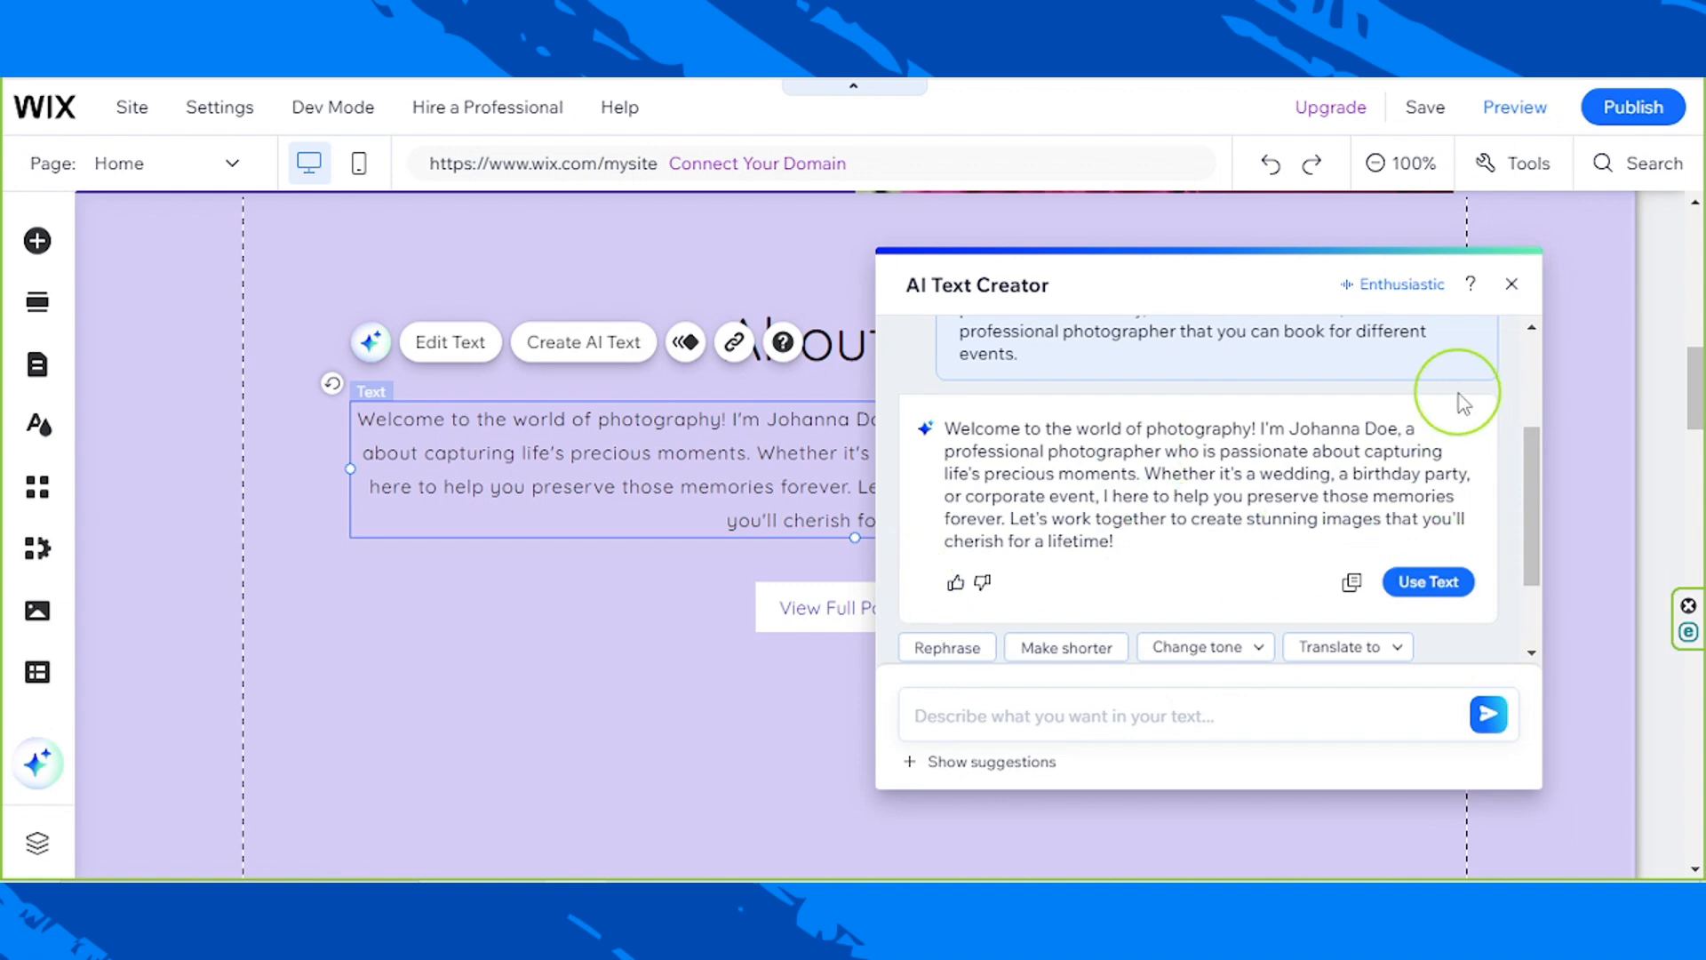
{"action": "left_click", "coordinate": [1508, 285]}
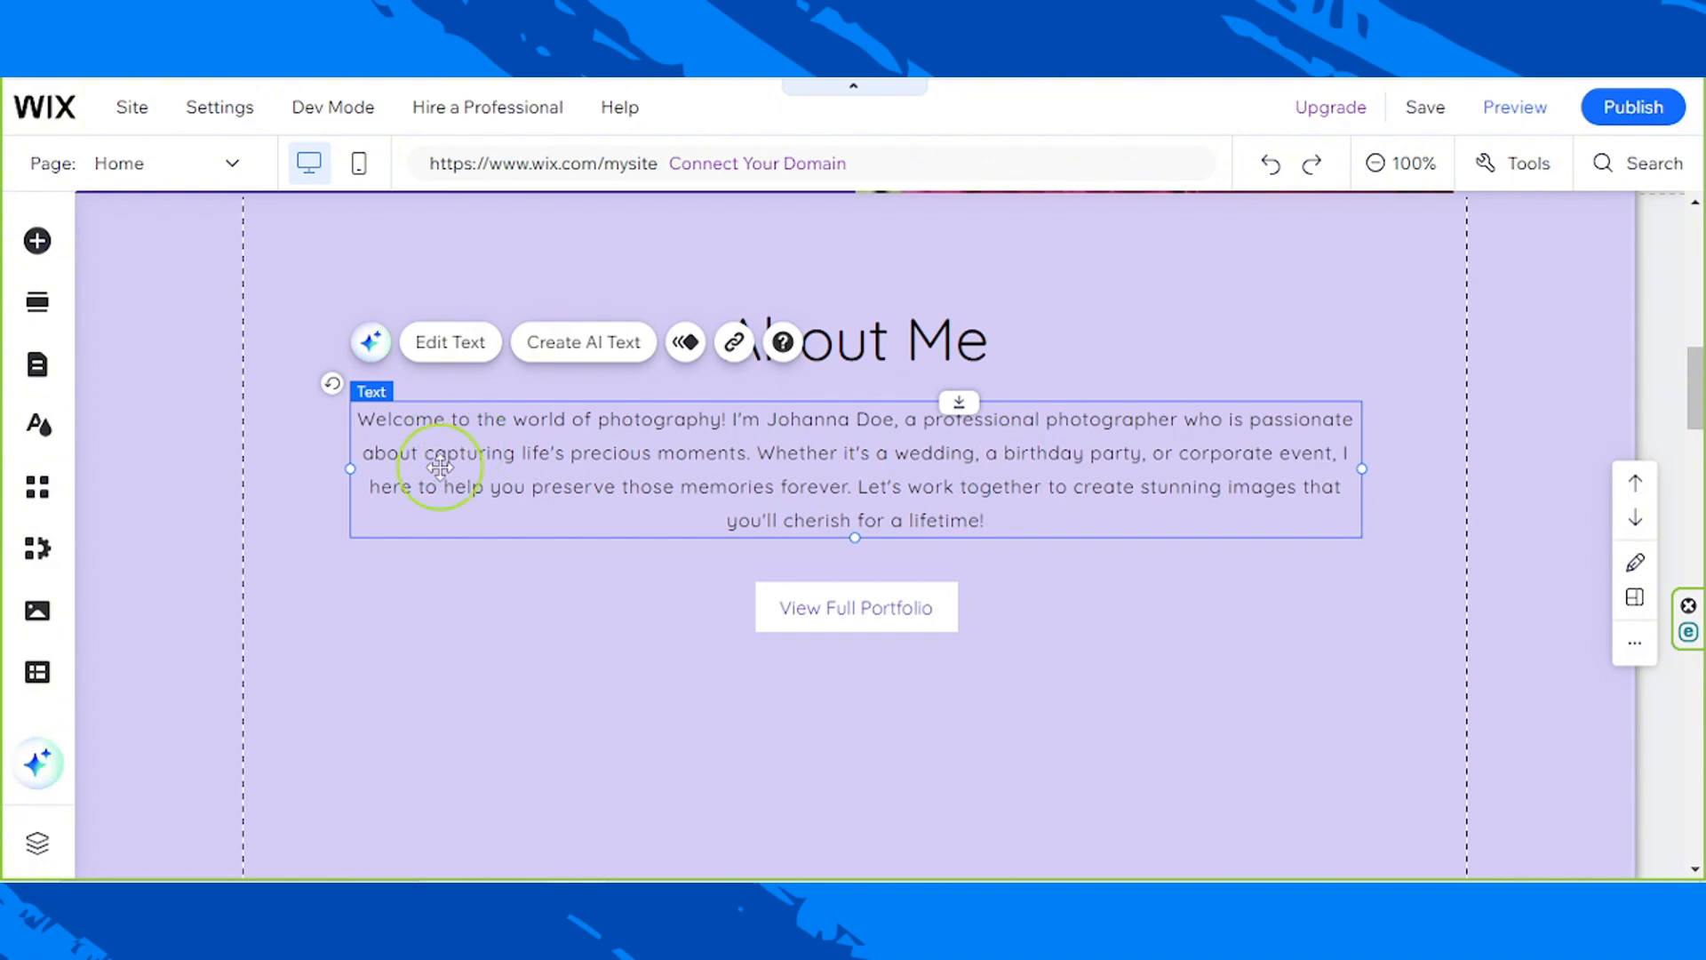
Step: Correct the About Me paragraph's wording to "or a corporate event, I'm here to help you" and finish editing the text
{"action": "double_click", "coordinate": [1307, 462]}
{"action": "left_click", "coordinate": [1305, 485]}
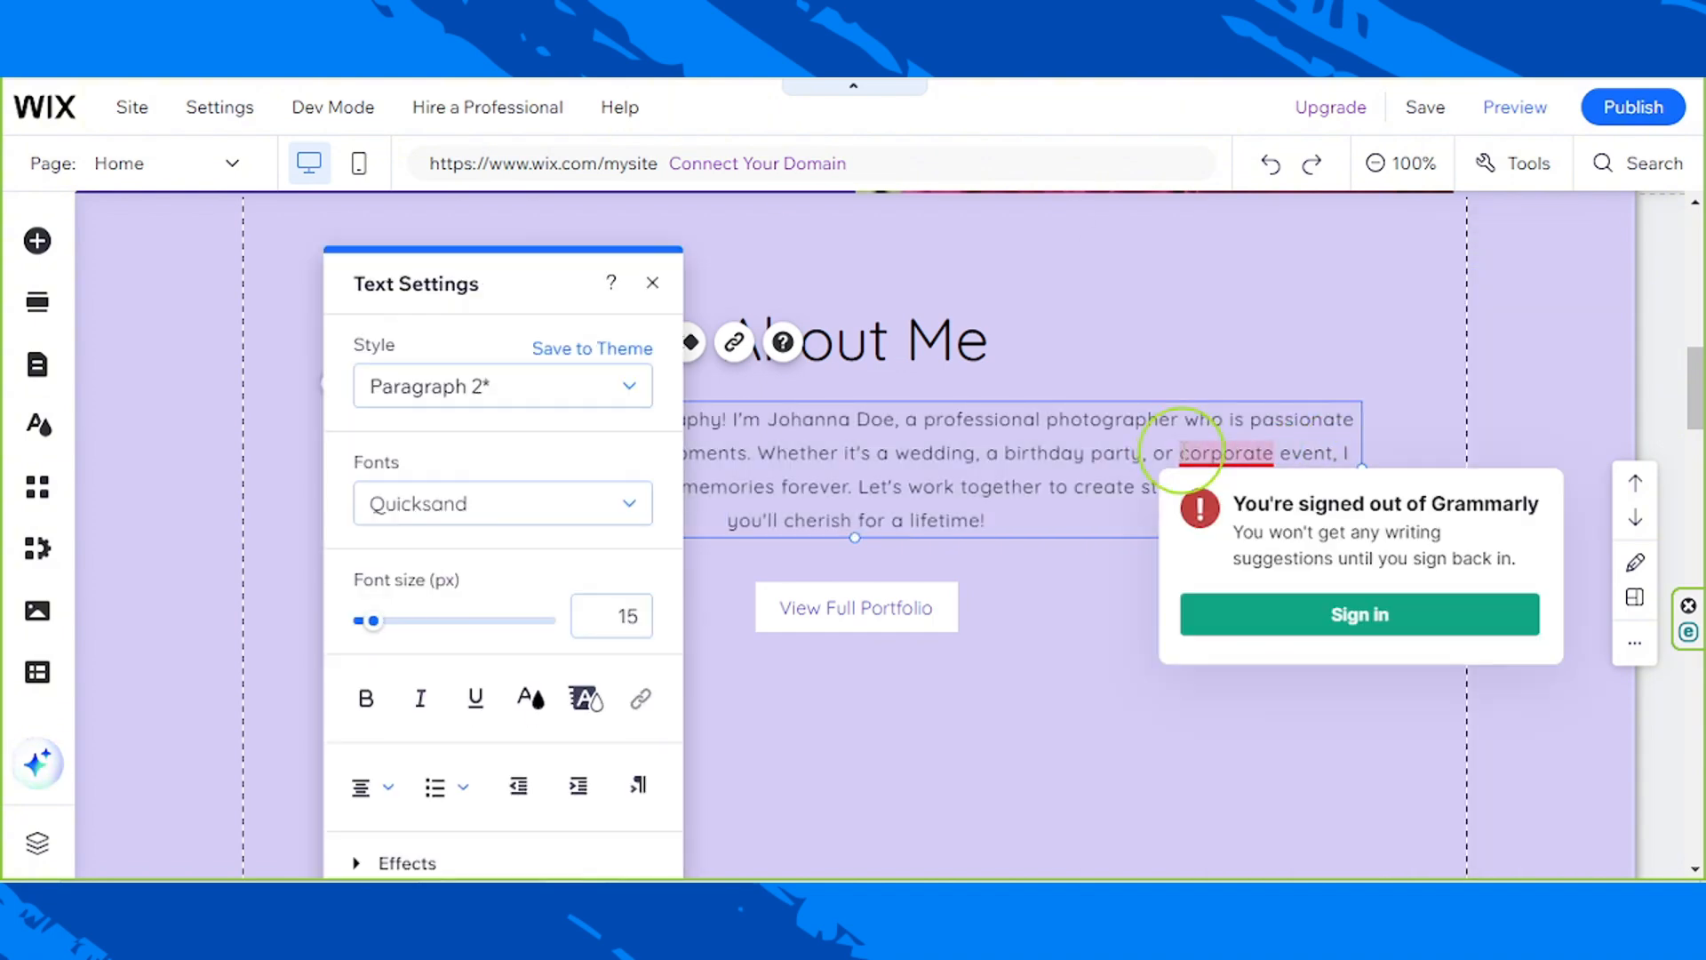
{"action": "key", "text": "Escape"}
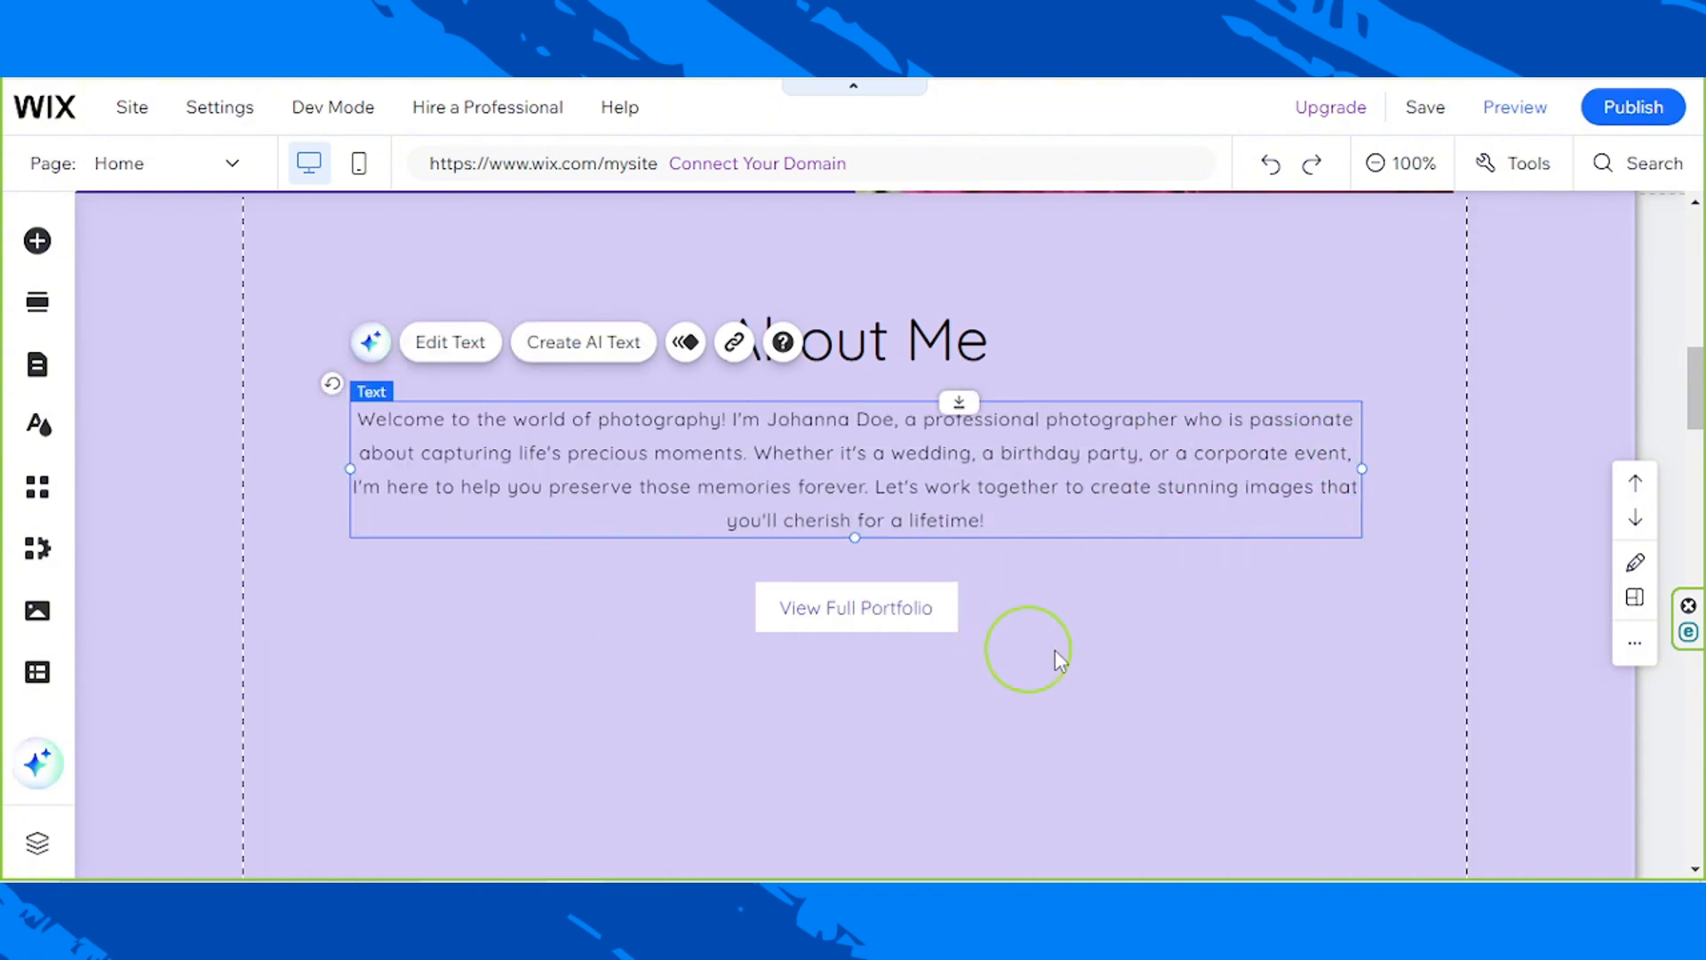
{"action": "left_click", "coordinate": [1086, 656]}
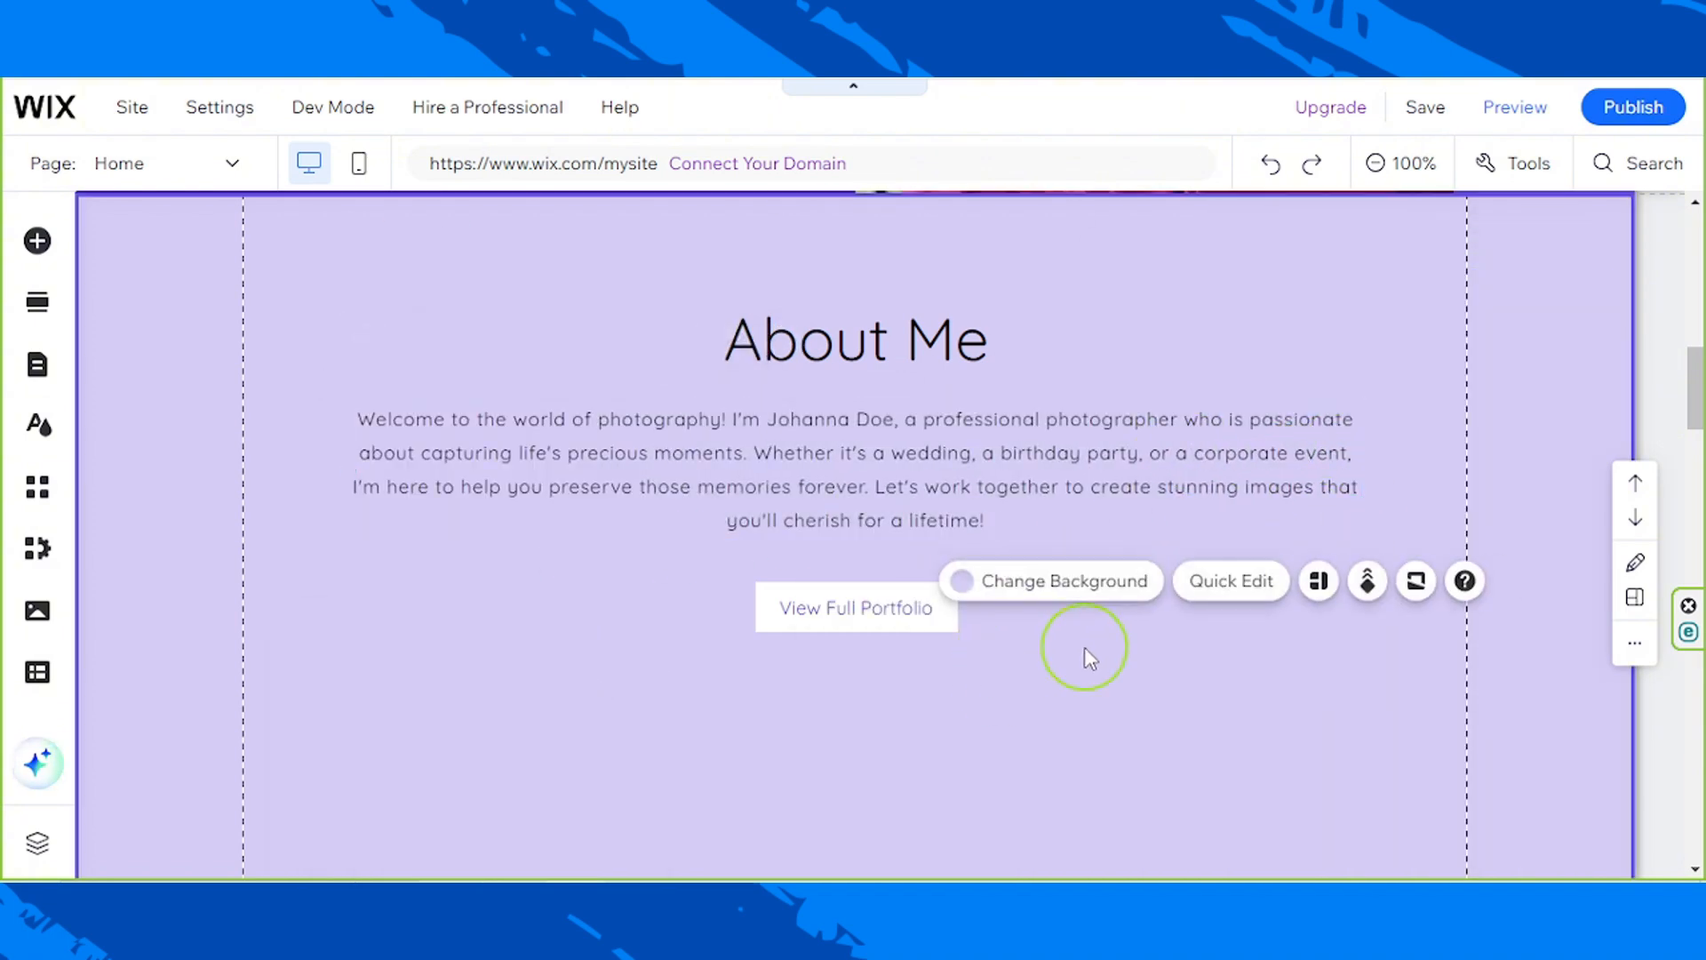
Step: Apply the solid purple themed button design to the View Full Portfolio button and close the design settings
{"action": "left_click", "coordinate": [947, 621]}
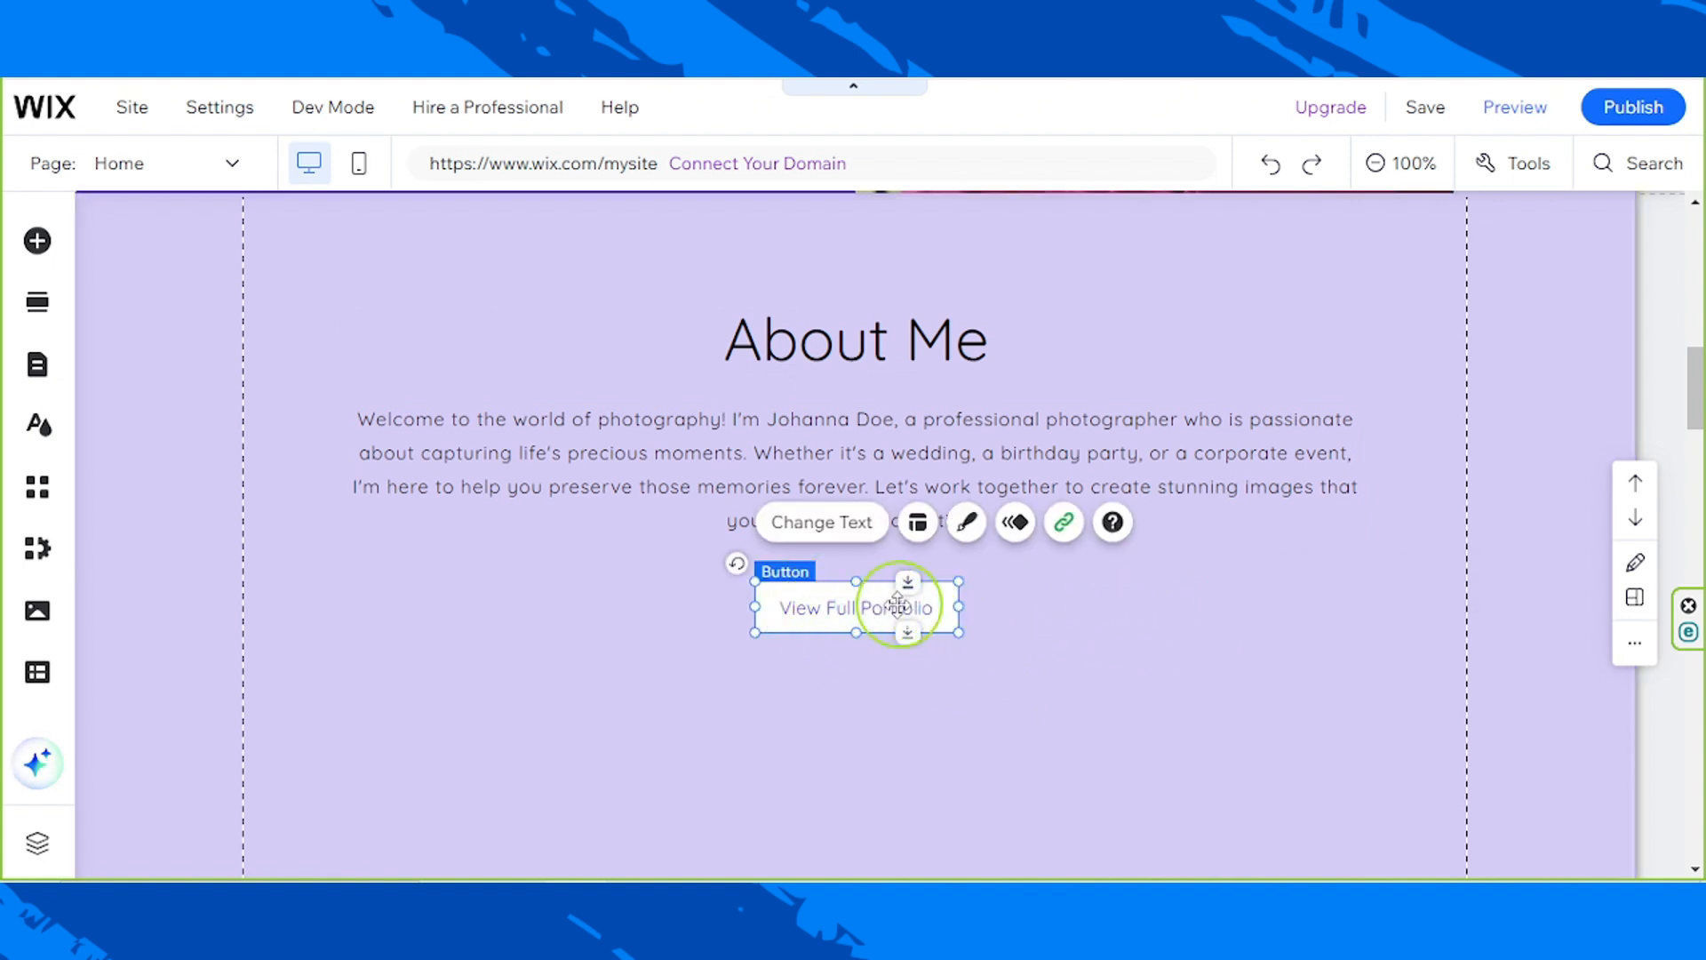
{"action": "left_click", "coordinate": [977, 539]}
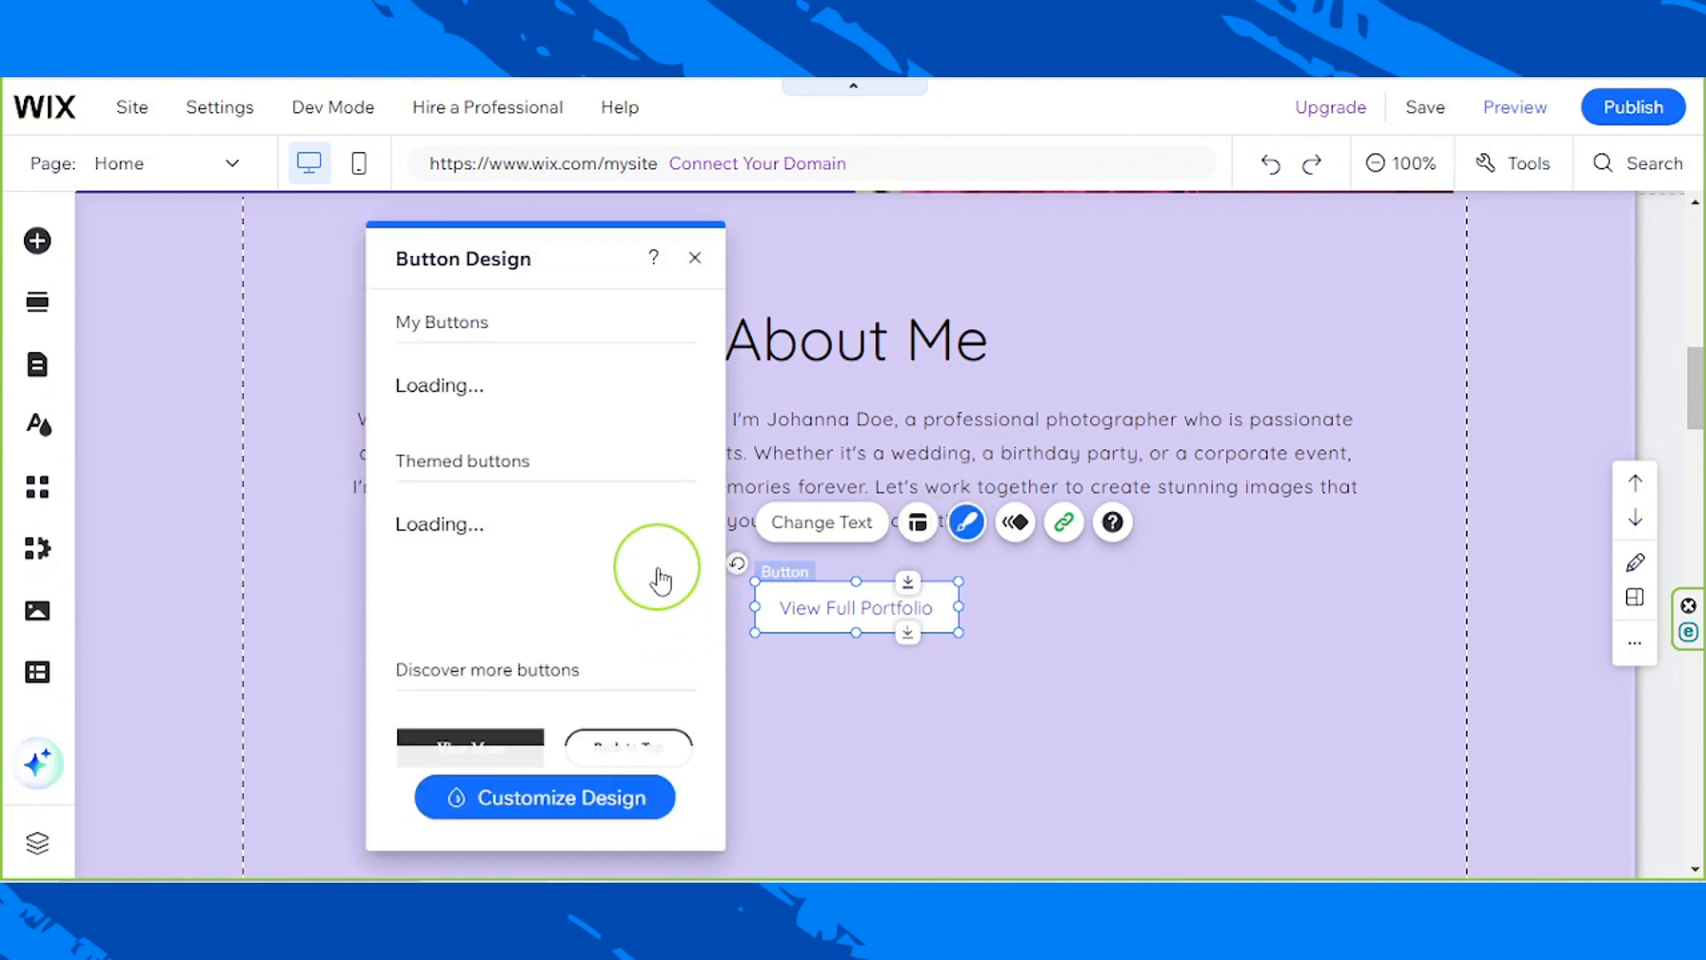
{"action": "scroll", "coordinate": [660, 579], "scroll_direction": "down", "scroll_amount": 1}
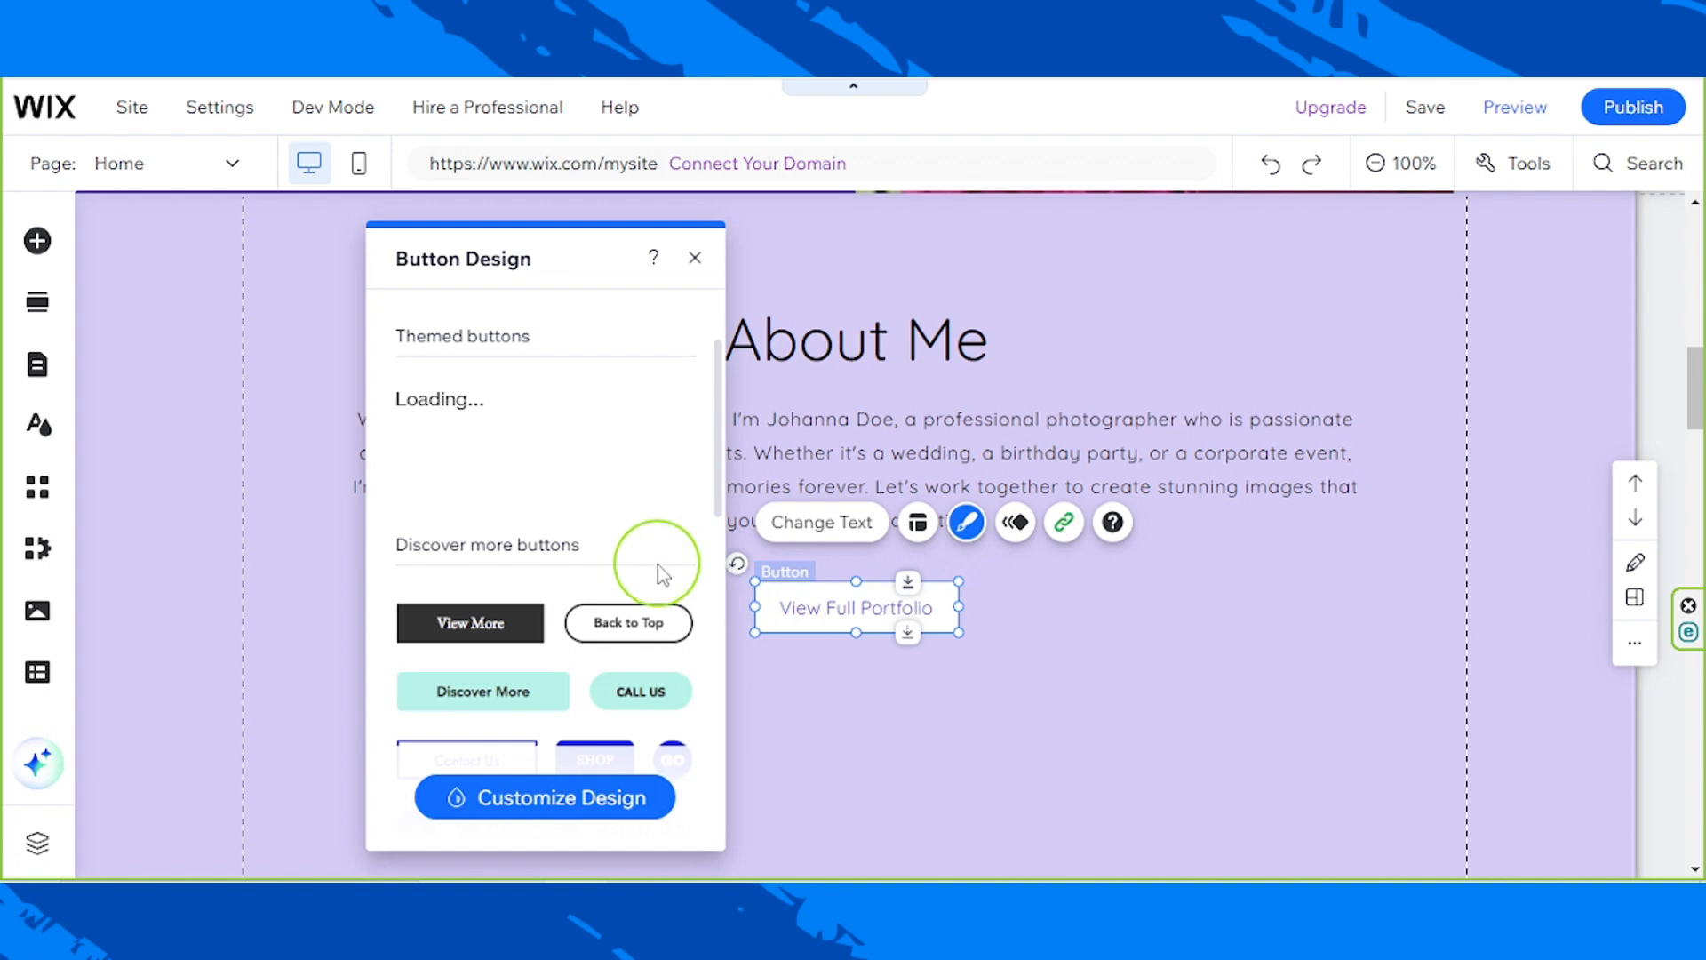
{"action": "left_click", "coordinate": [481, 691]}
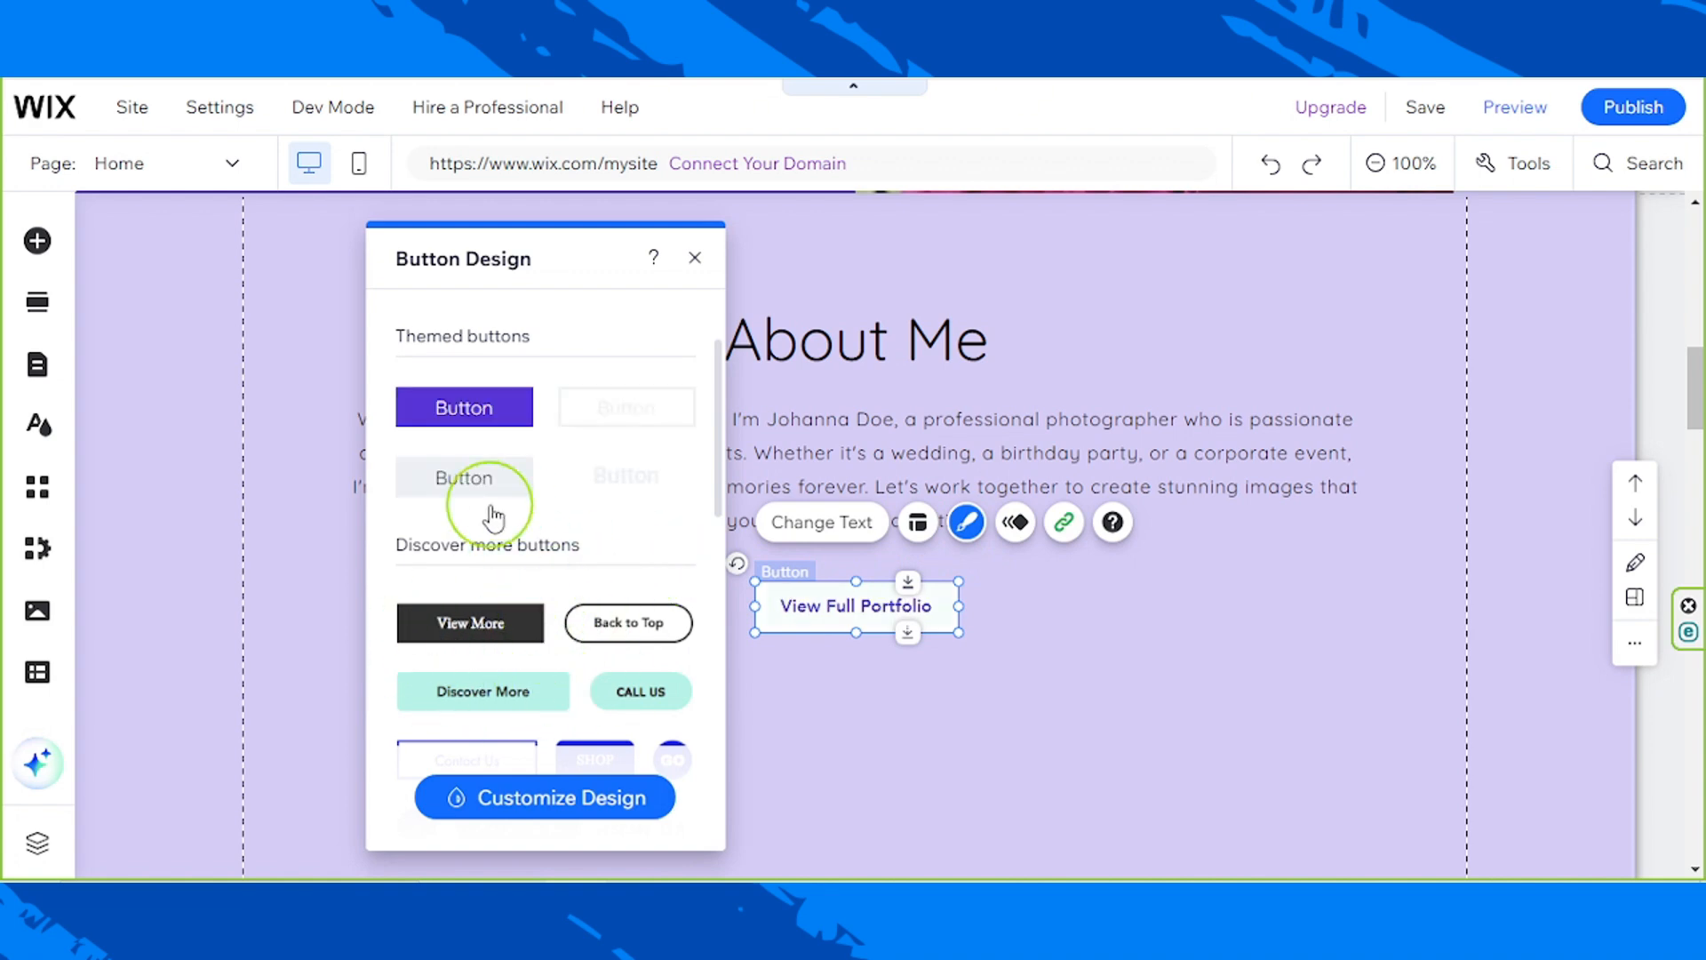
{"action": "left_click", "coordinate": [472, 410]}
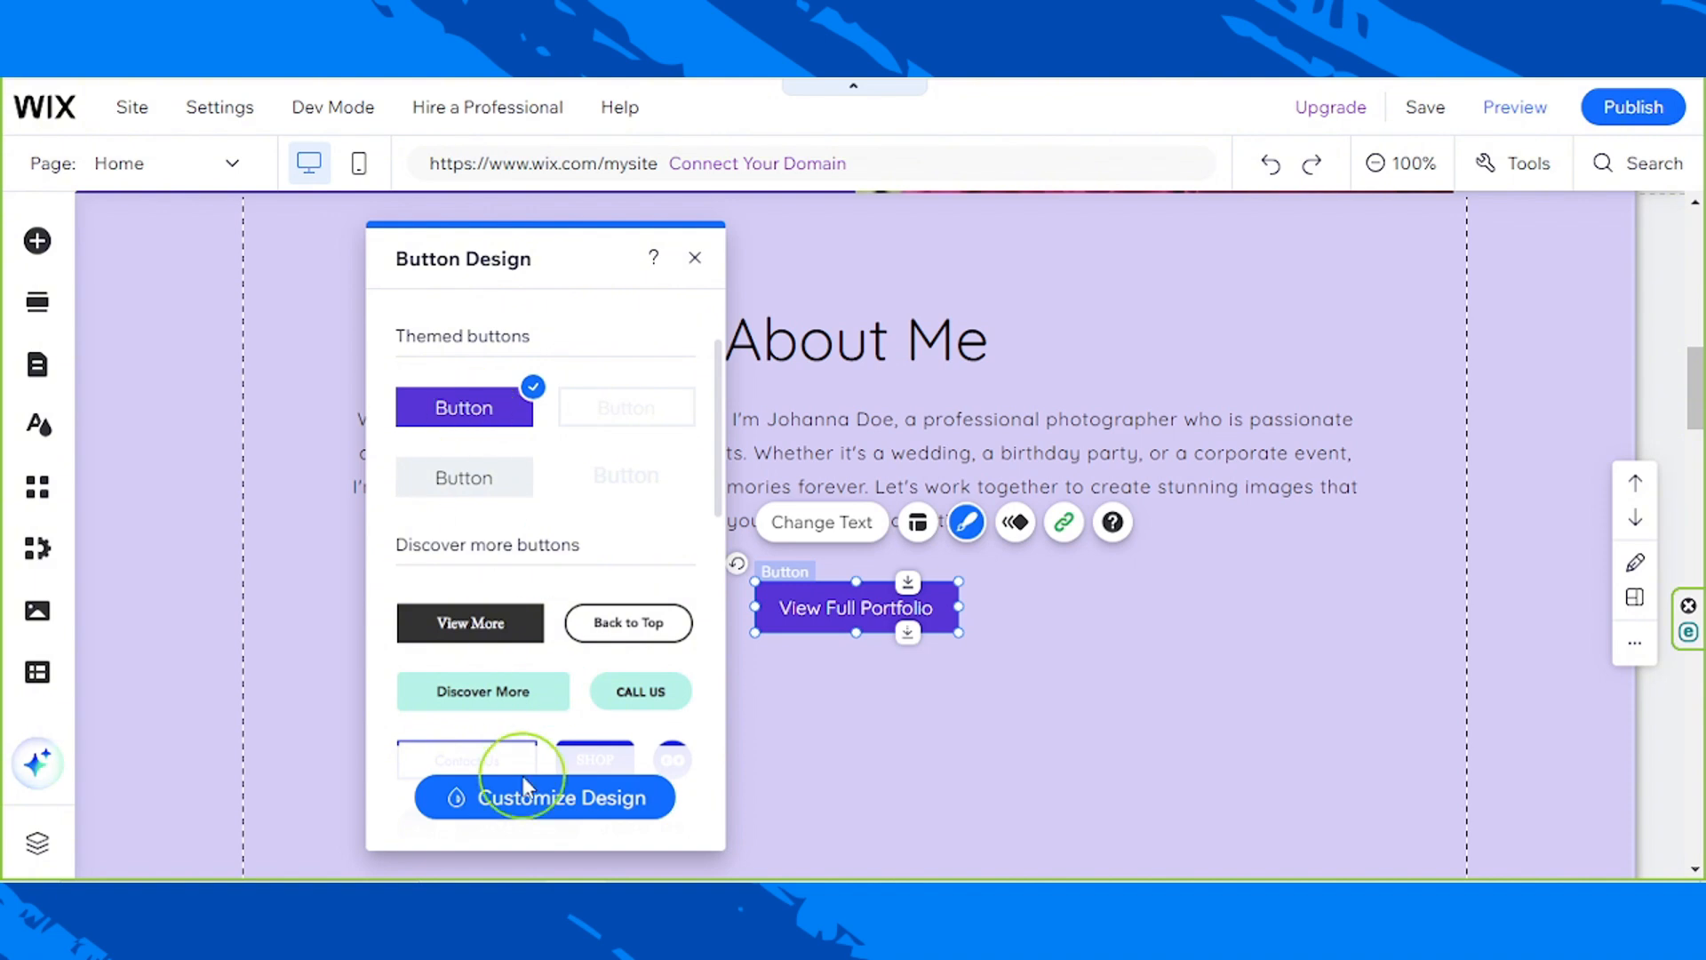
{"action": "left_click", "coordinate": [693, 259]}
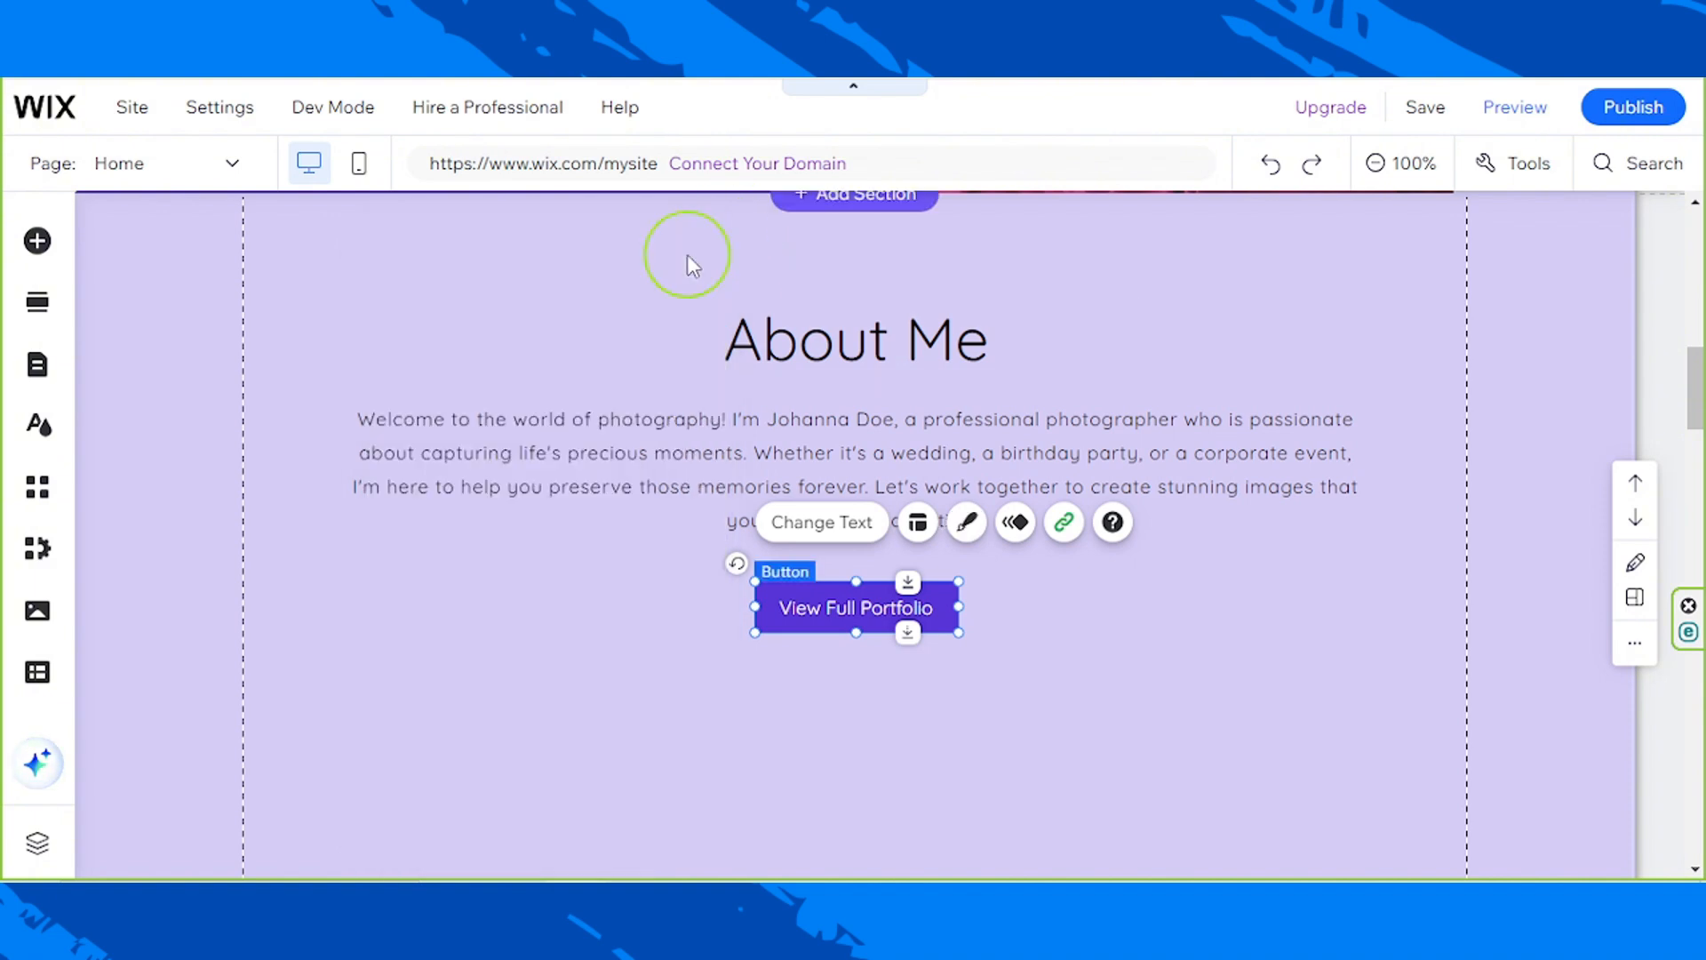
{"action": "left_click", "coordinate": [1293, 633]}
{"action": "scroll", "coordinate": [1056, 654], "scroll_direction": "up", "scroll_amount": 3}
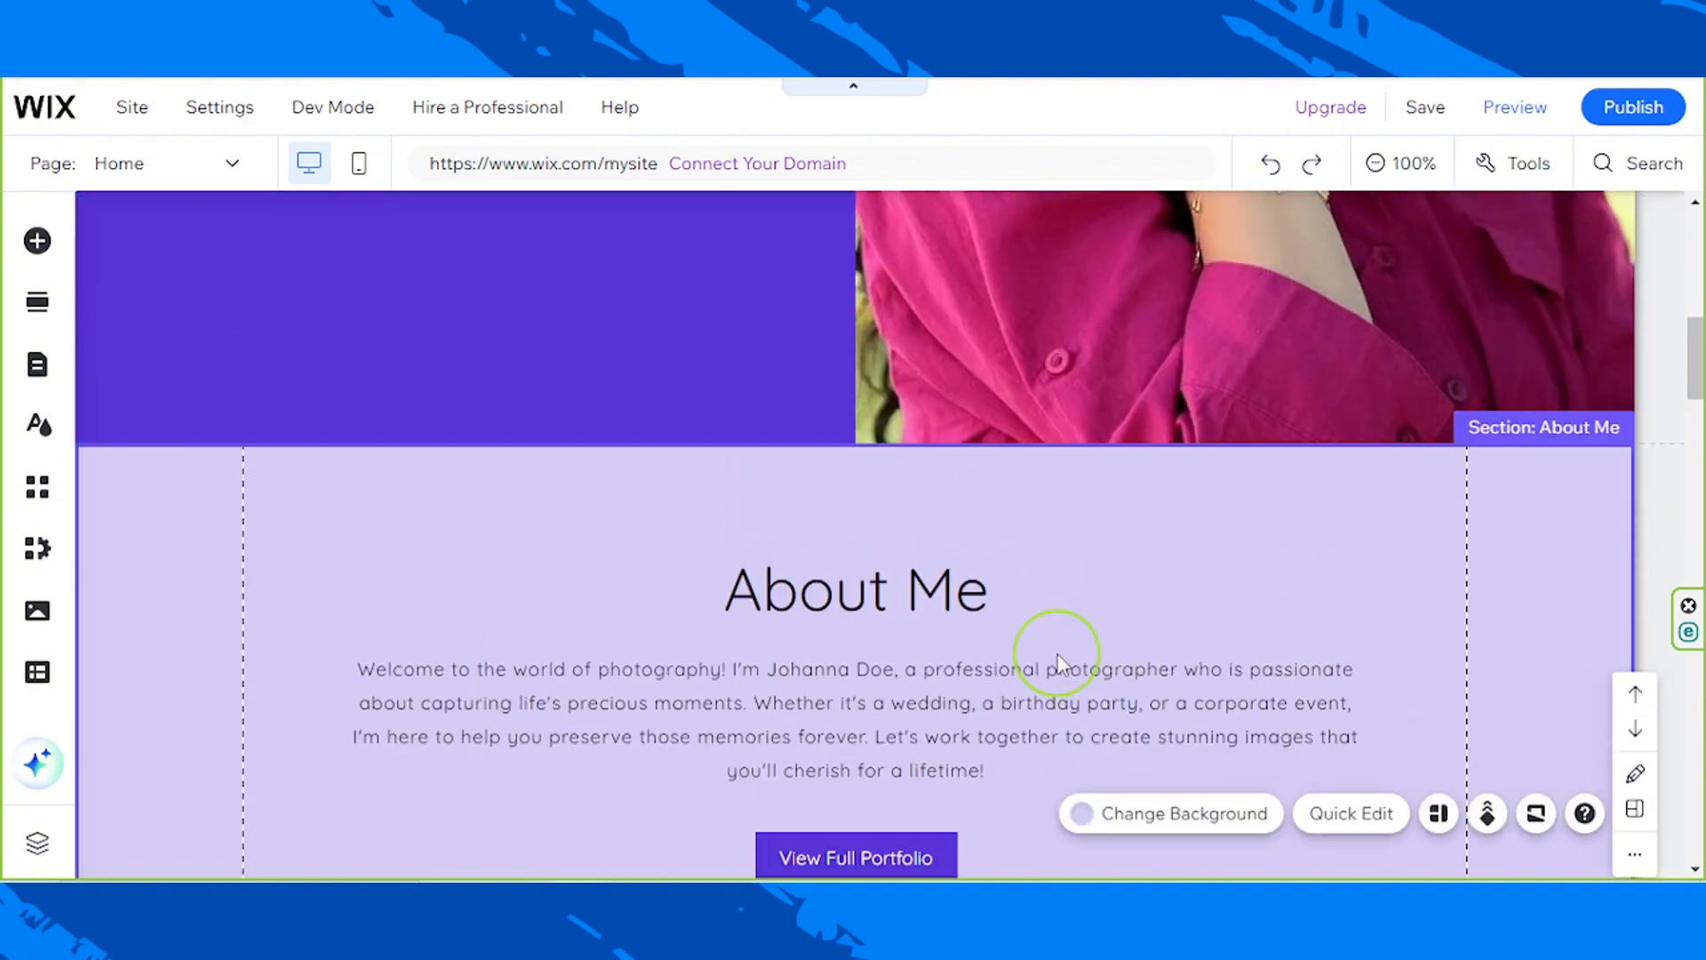
{"action": "scroll", "coordinate": [1057, 653], "scroll_direction": "down", "scroll_amount": 4}
{"action": "scroll", "coordinate": [985, 601], "scroll_direction": "up", "scroll_amount": 3}
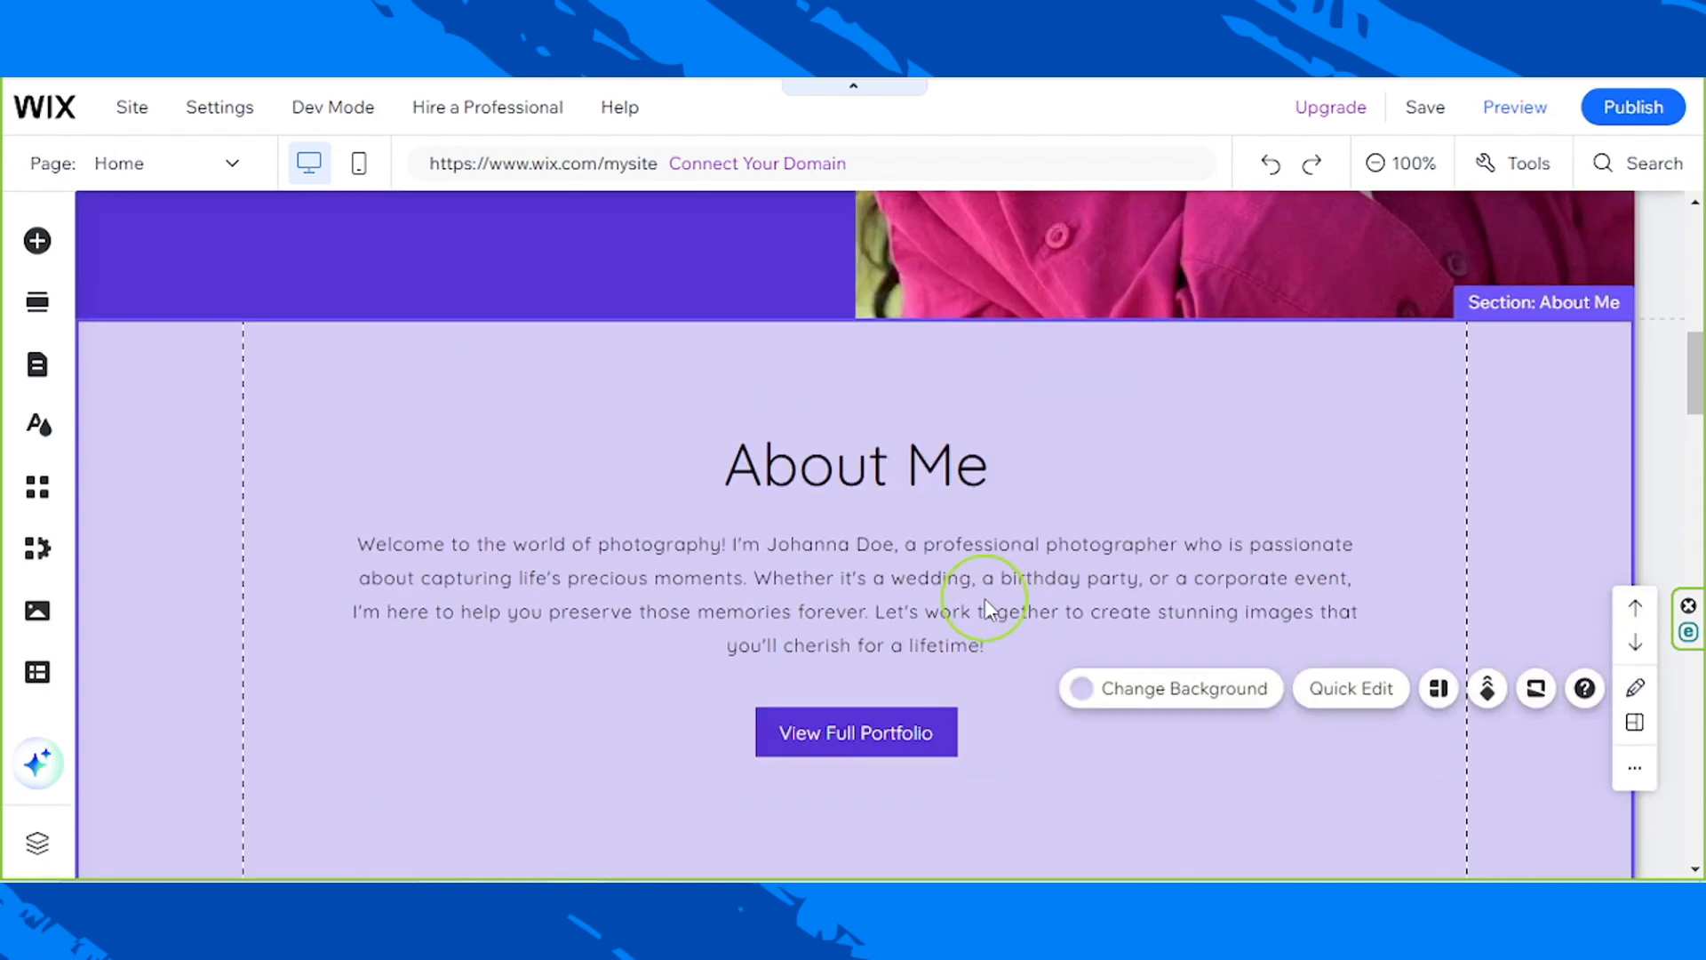
Step: Shorten the About Me section to reduce the empty space below the View Full Portfolio button
{"action": "scroll", "coordinate": [1048, 579], "scroll_direction": "down", "scroll_amount": 3}
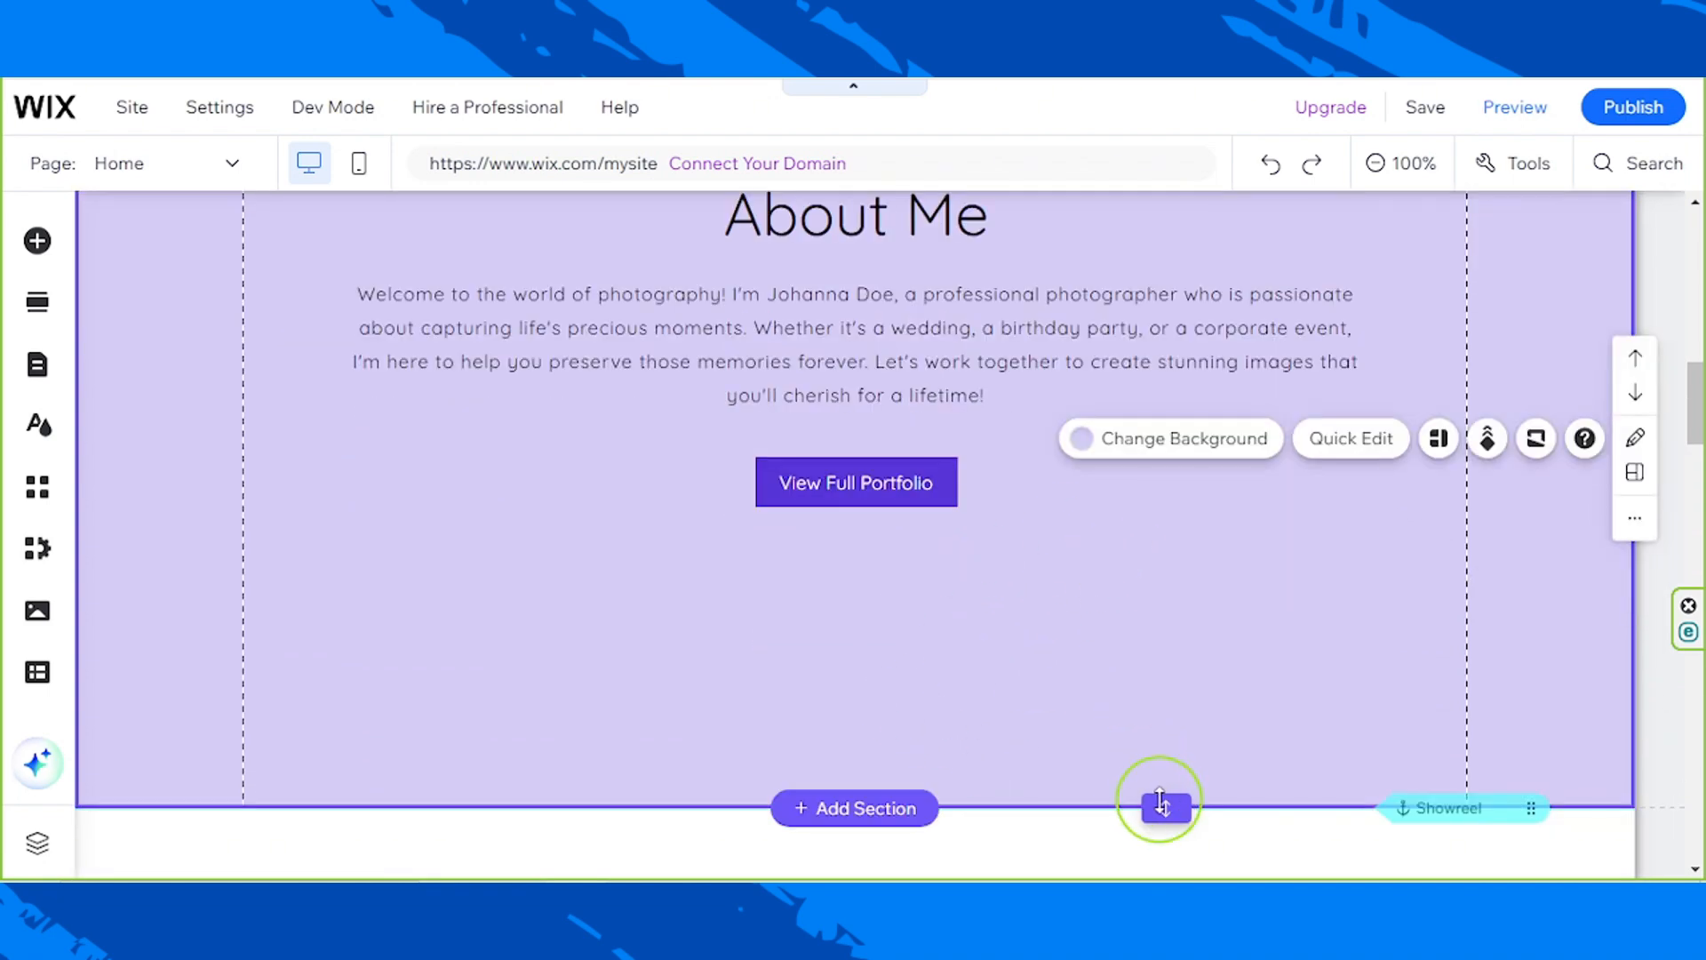
{"action": "left_click_drag", "start_coordinate": [1165, 807], "coordinate": [1203, 655]}
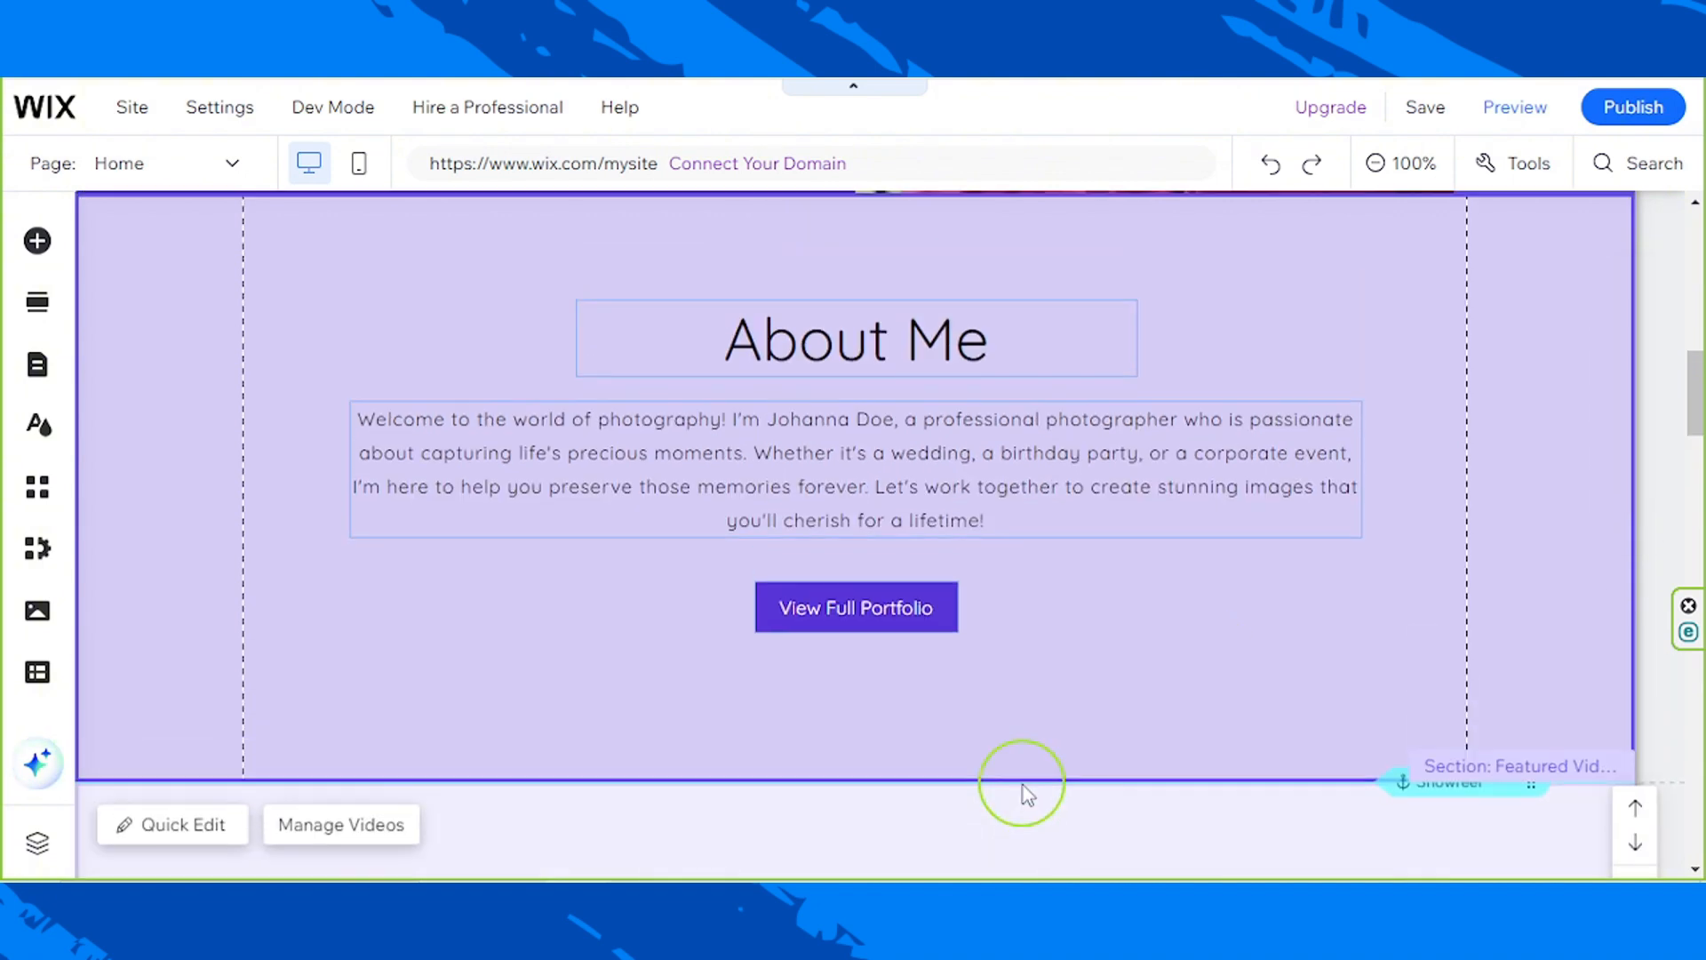
{"action": "scroll", "coordinate": [1022, 785], "scroll_direction": "up", "scroll_amount": 2}
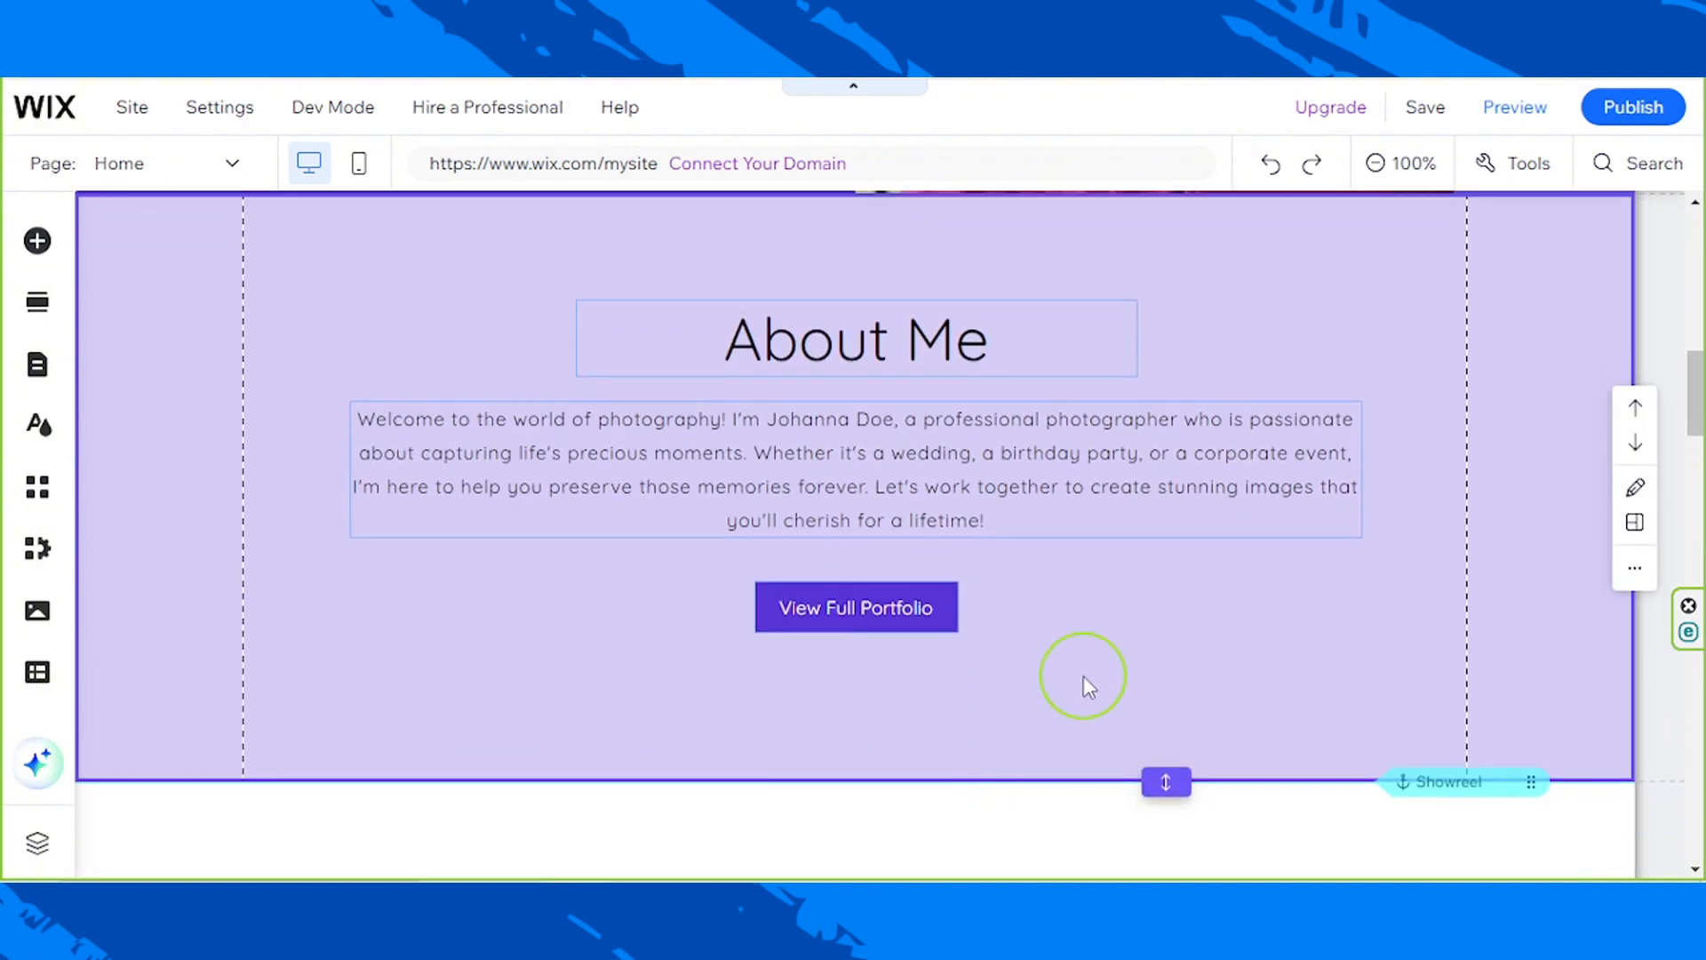
Step: Select the About Me heading, paragraph and View Full Portfolio button together and shift them slightly lower within the section
{"action": "left_click_drag", "start_coordinate": [1136, 675], "coordinate": [712, 286]}
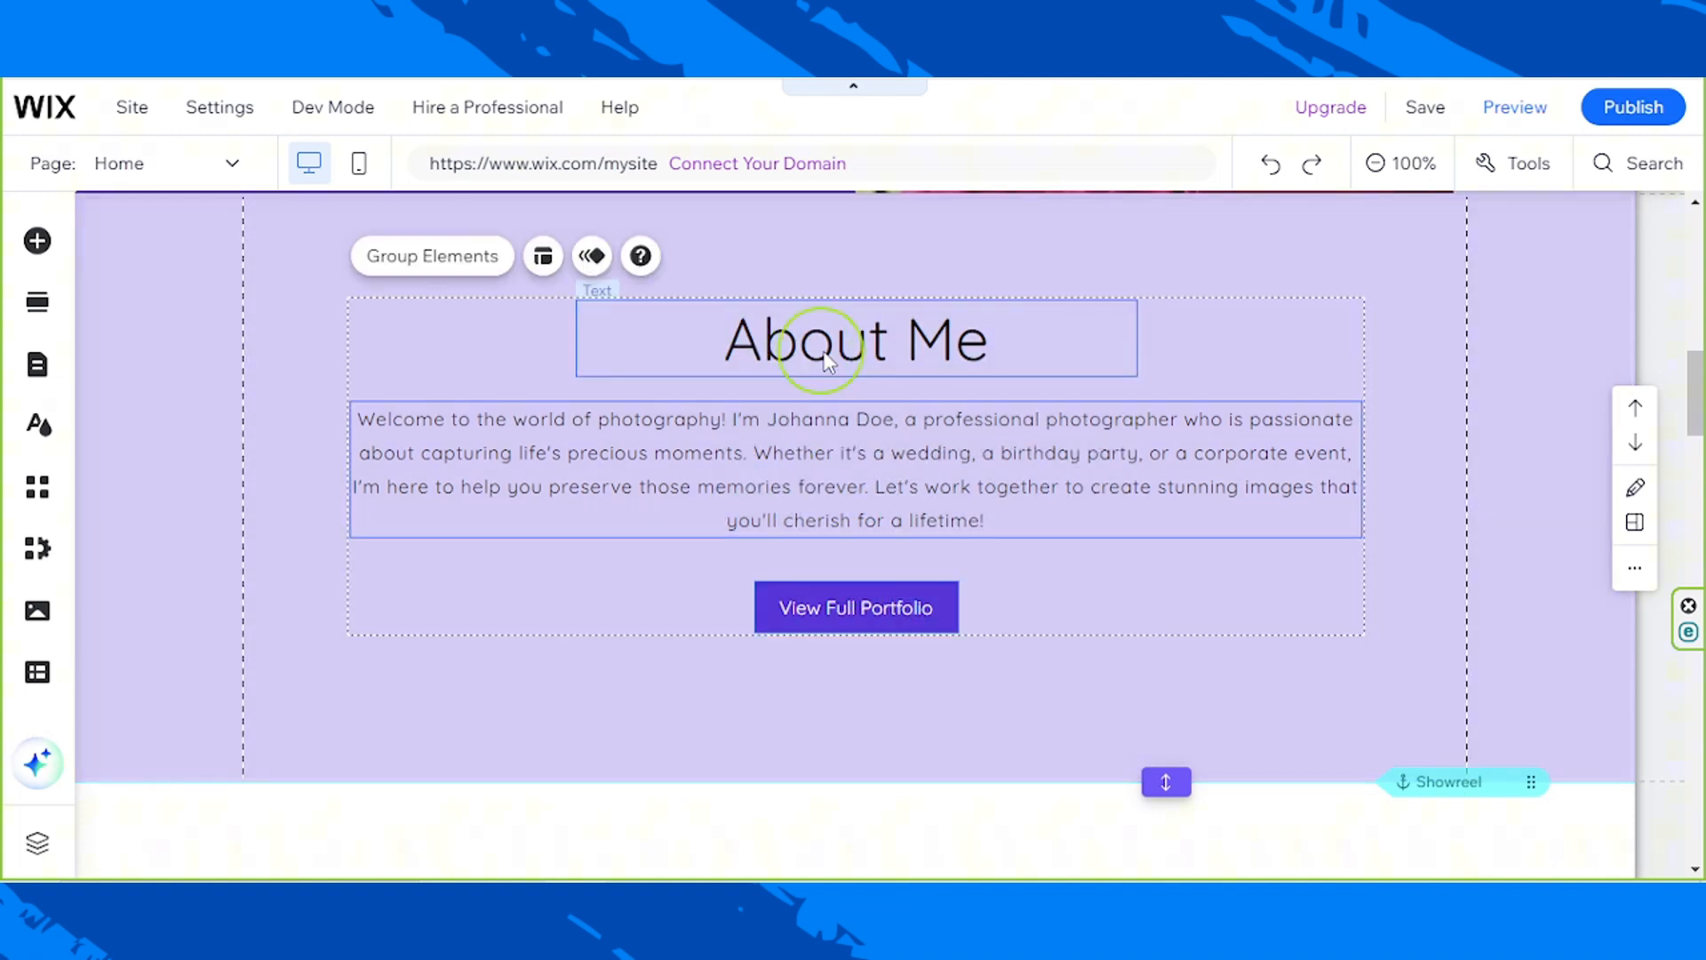
{"action": "left_click", "coordinate": [872, 396]}
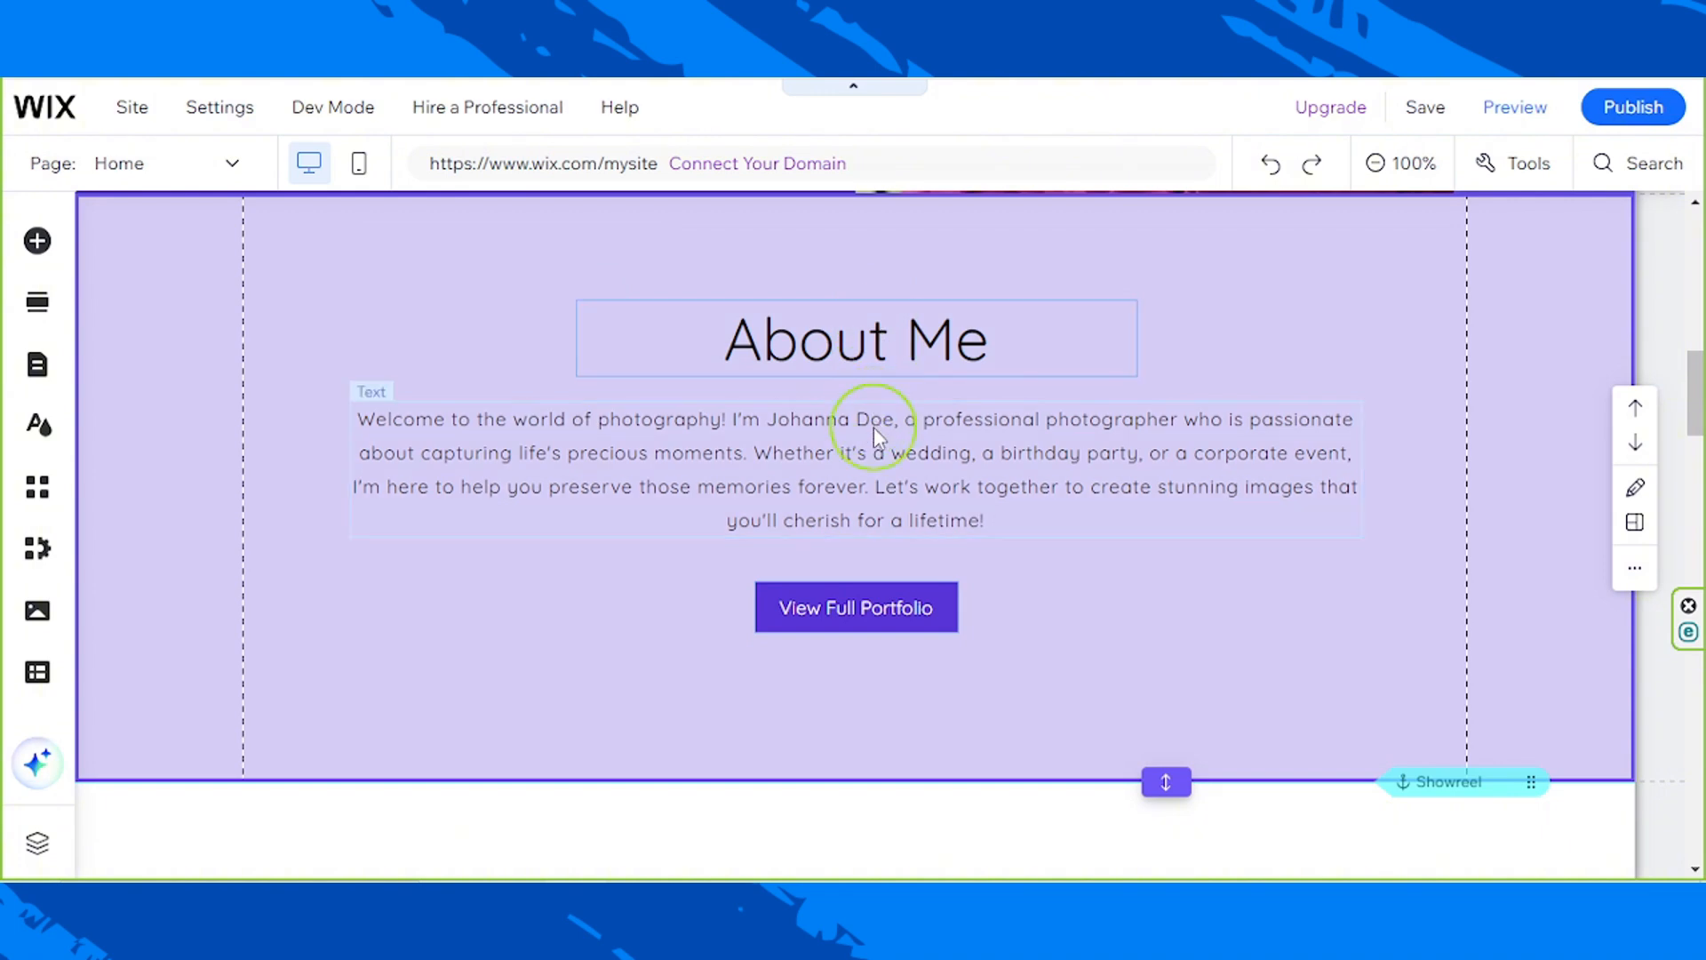
{"action": "left_click", "coordinate": [873, 427]}
{"action": "left_click_drag", "start_coordinate": [1071, 633], "coordinate": [646, 272]}
{"action": "left_click_drag", "start_coordinate": [857, 335], "coordinate": [876, 350]}
{"action": "scroll", "coordinate": [1342, 565], "scroll_direction": "up", "scroll_amount": 3}
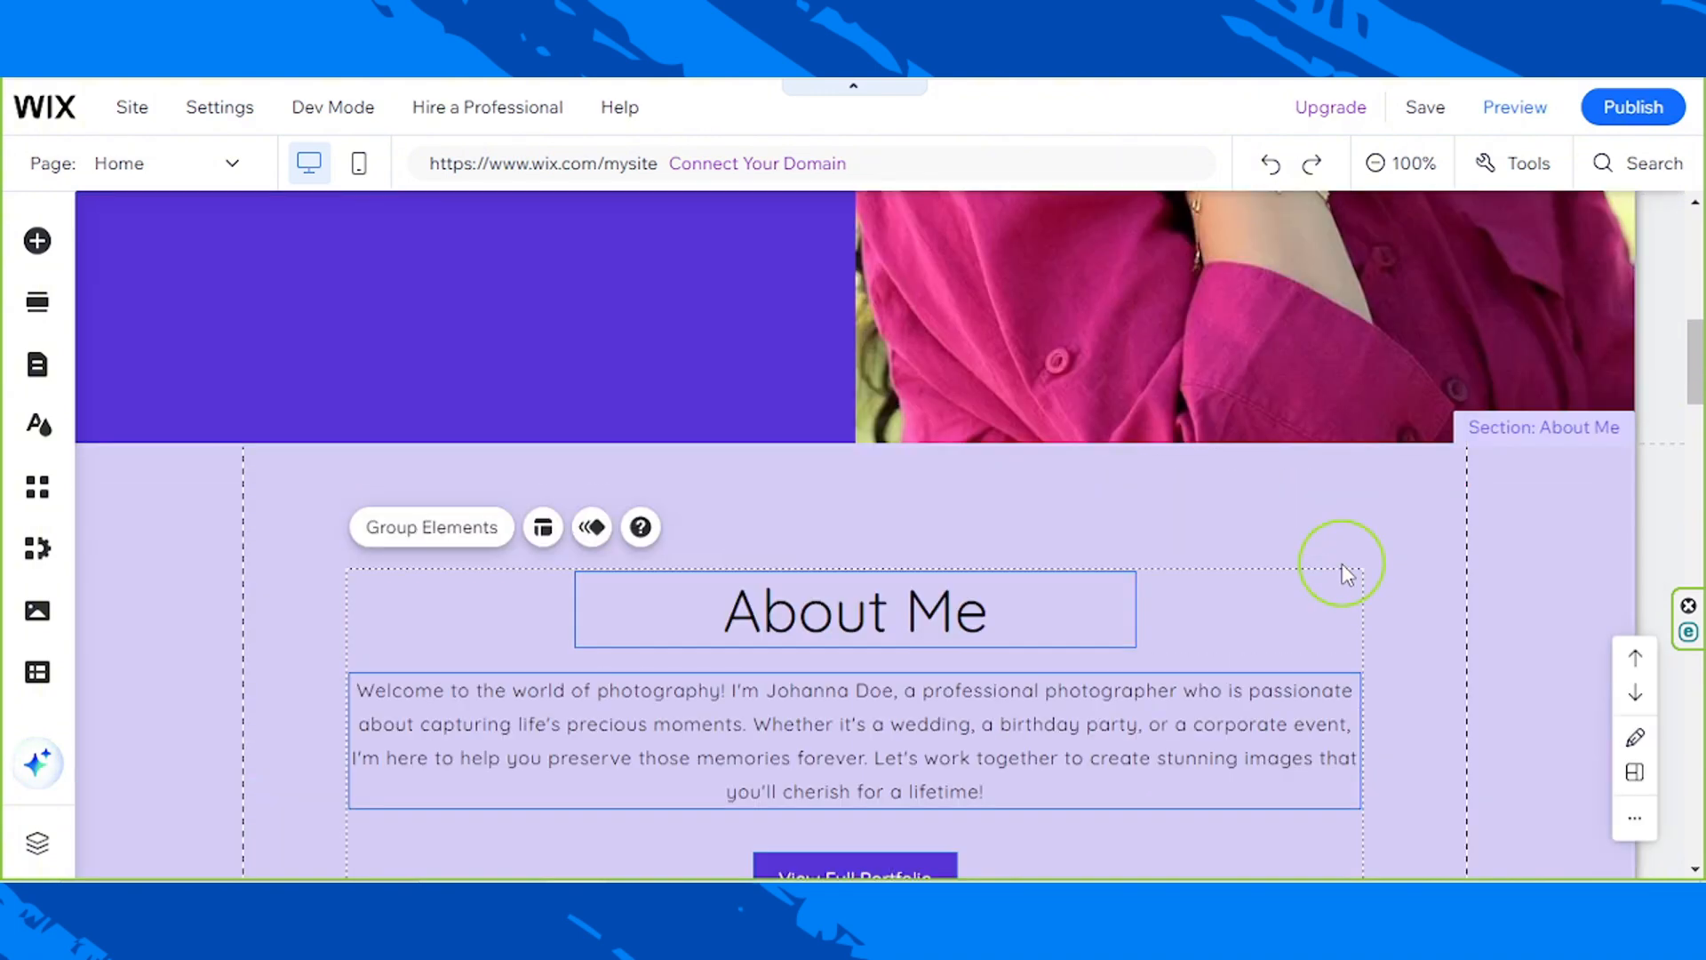
Step: Delete the strip holding the Showreel heading and video from the Featured Videos section
{"action": "scroll", "coordinate": [1340, 560], "scroll_direction": "down", "scroll_amount": 6}
{"action": "scroll", "coordinate": [1340, 556], "scroll_direction": "down", "scroll_amount": 2}
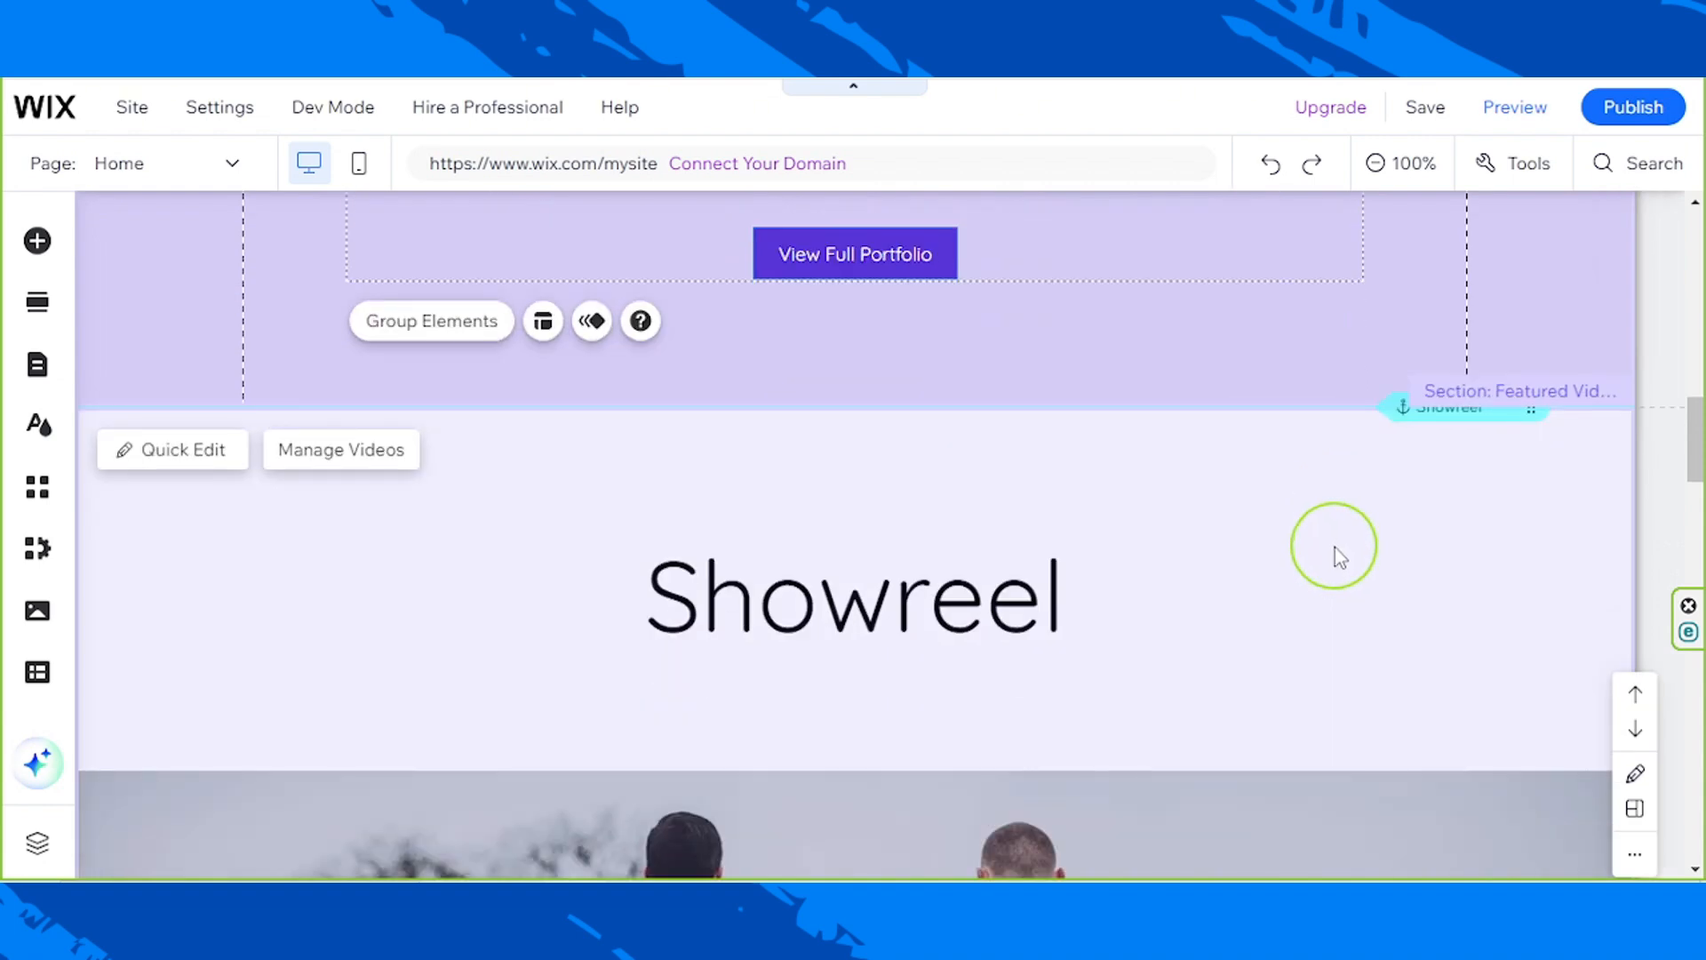
{"action": "scroll", "coordinate": [1334, 547], "scroll_direction": "down", "scroll_amount": 7}
{"action": "scroll", "coordinate": [1335, 545], "scroll_direction": "up", "scroll_amount": 5}
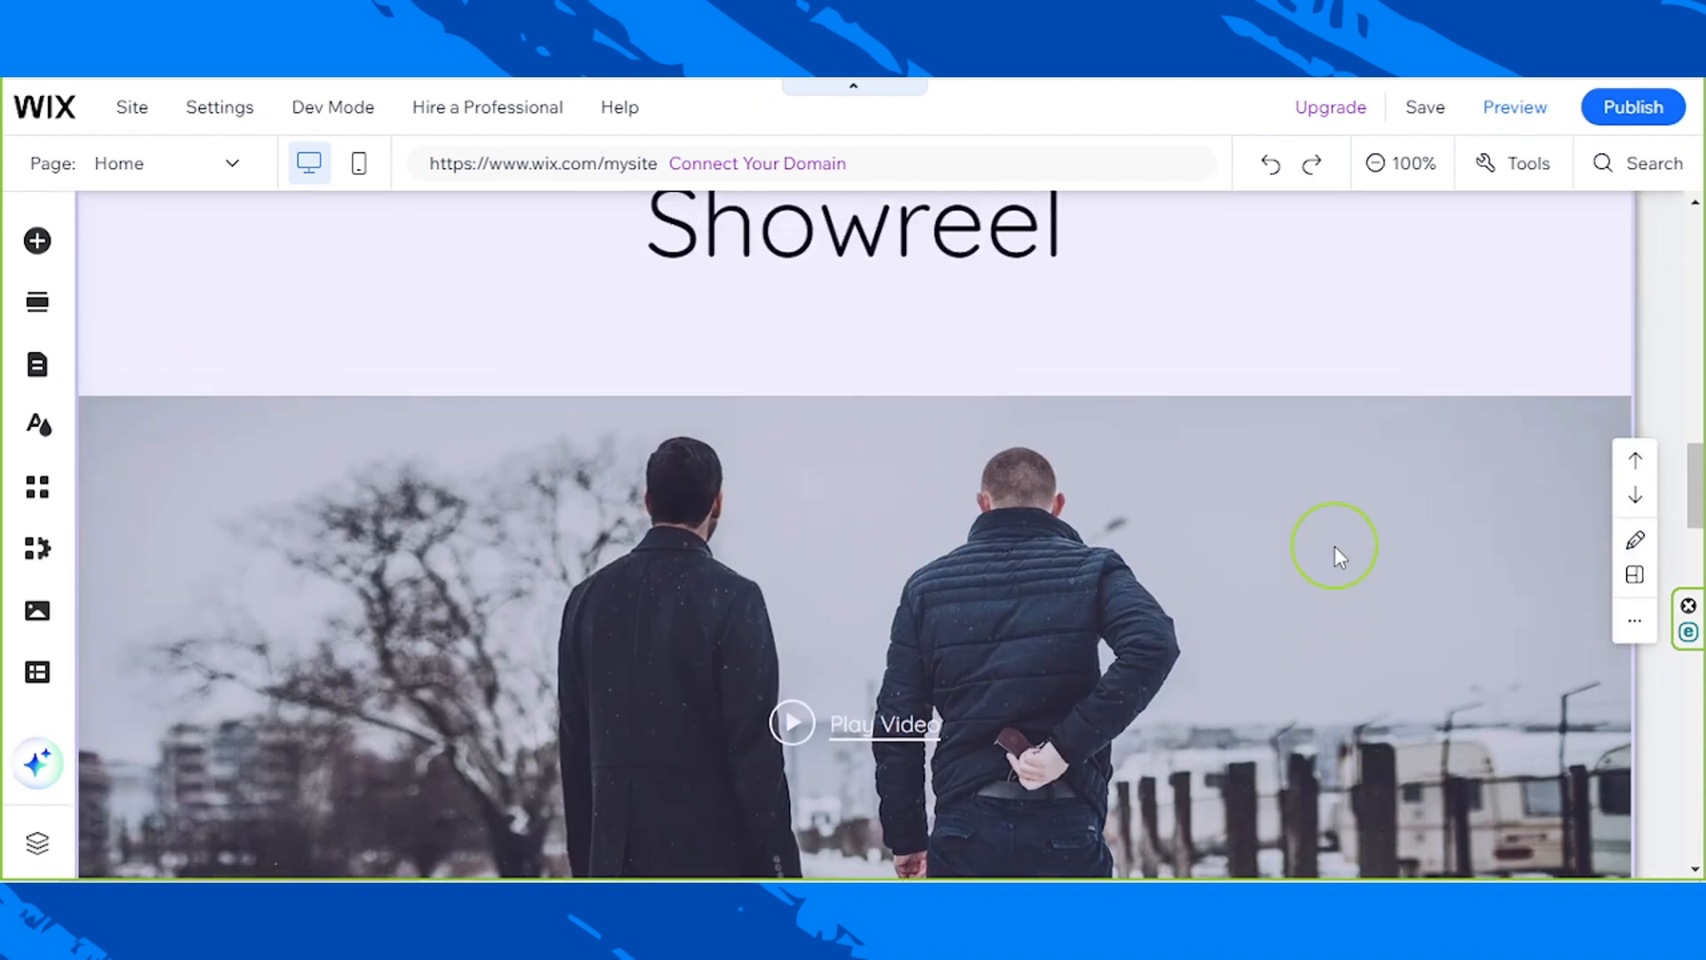
{"action": "left_click", "coordinate": [1337, 541]}
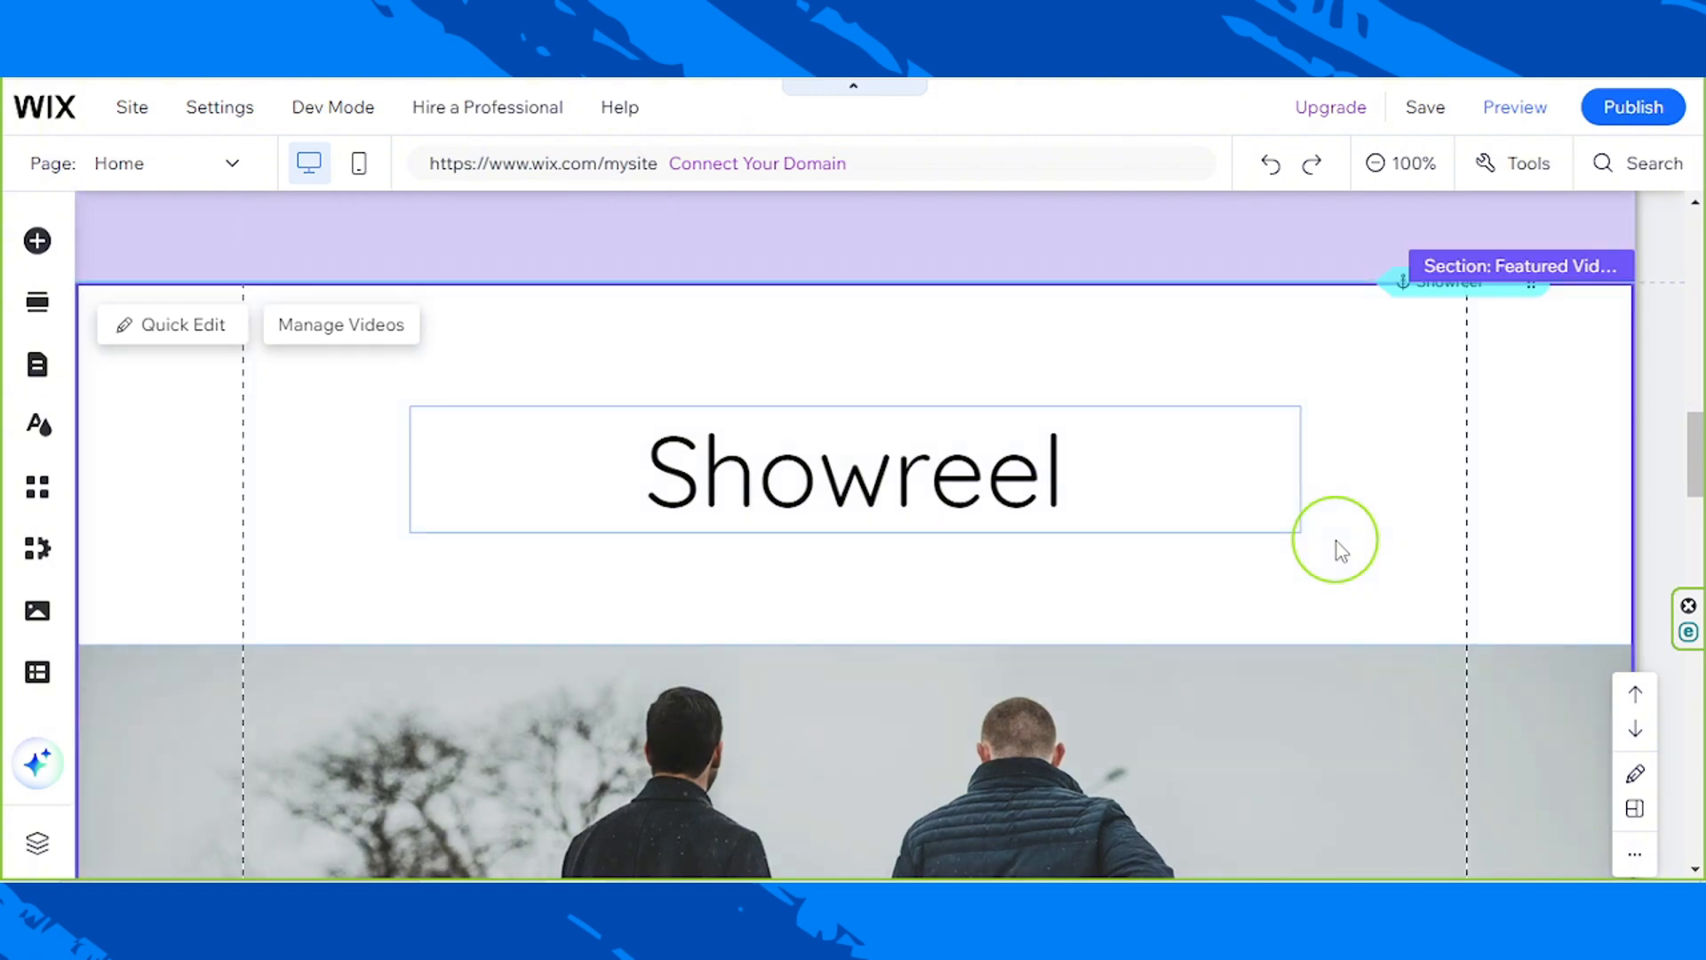
{"action": "scroll", "coordinate": [1361, 733], "scroll_direction": "down", "scroll_amount": 8}
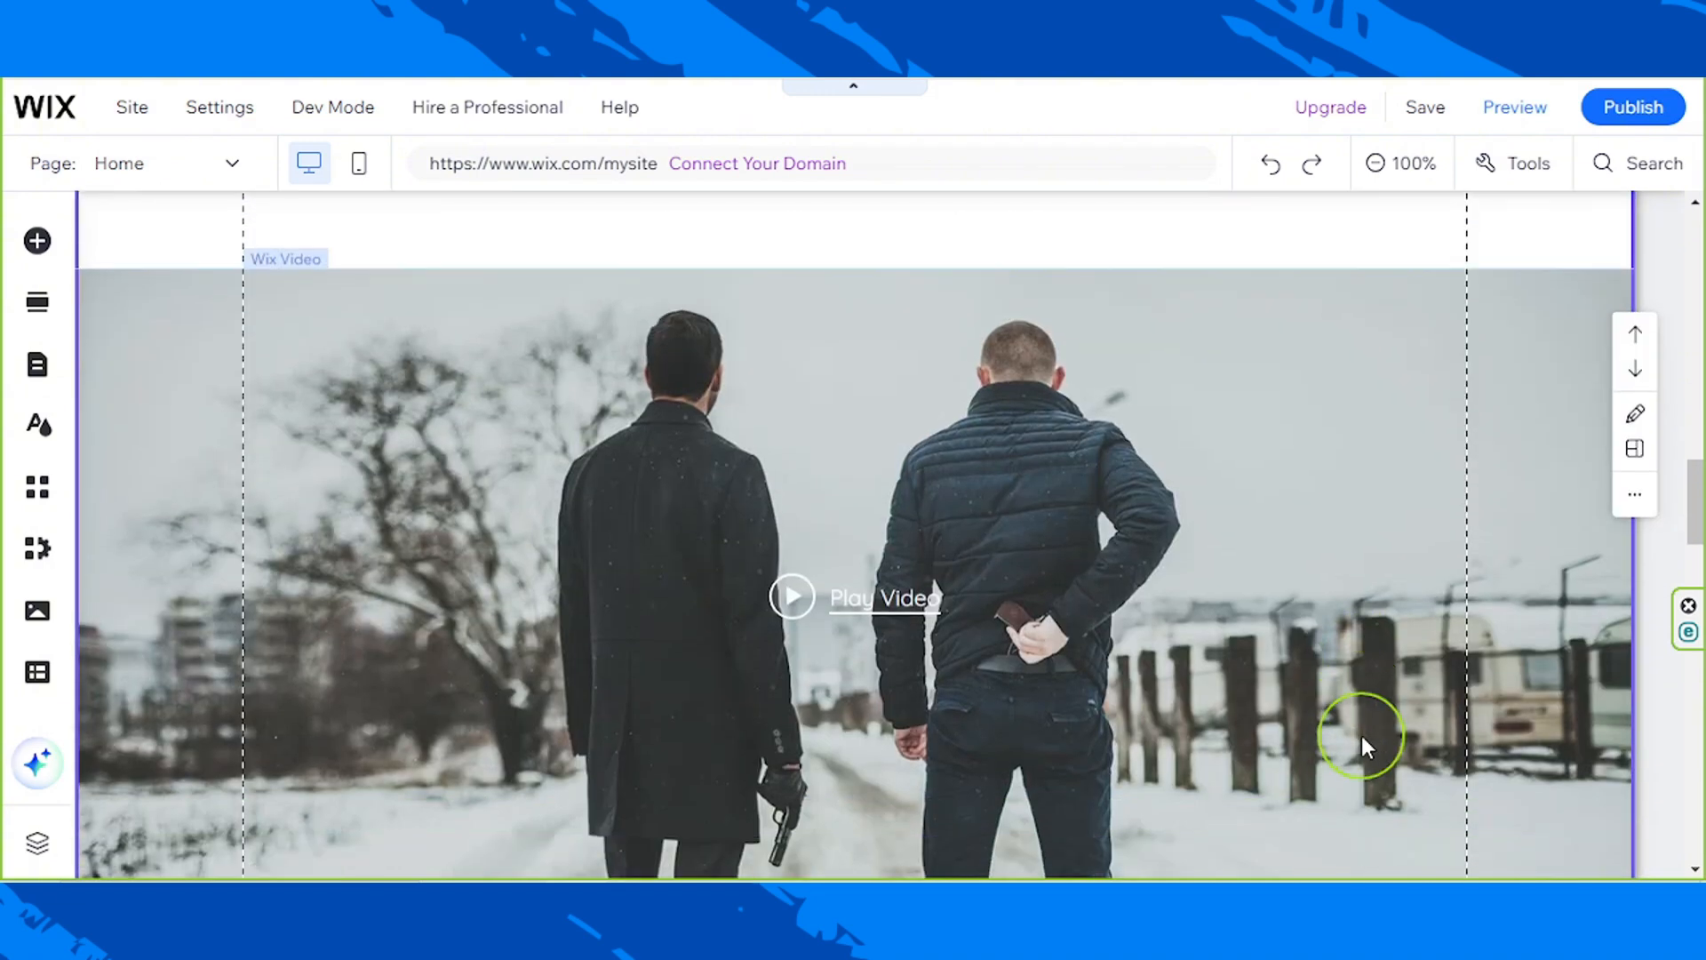
{"action": "scroll", "coordinate": [1361, 734], "scroll_direction": "up", "scroll_amount": 8}
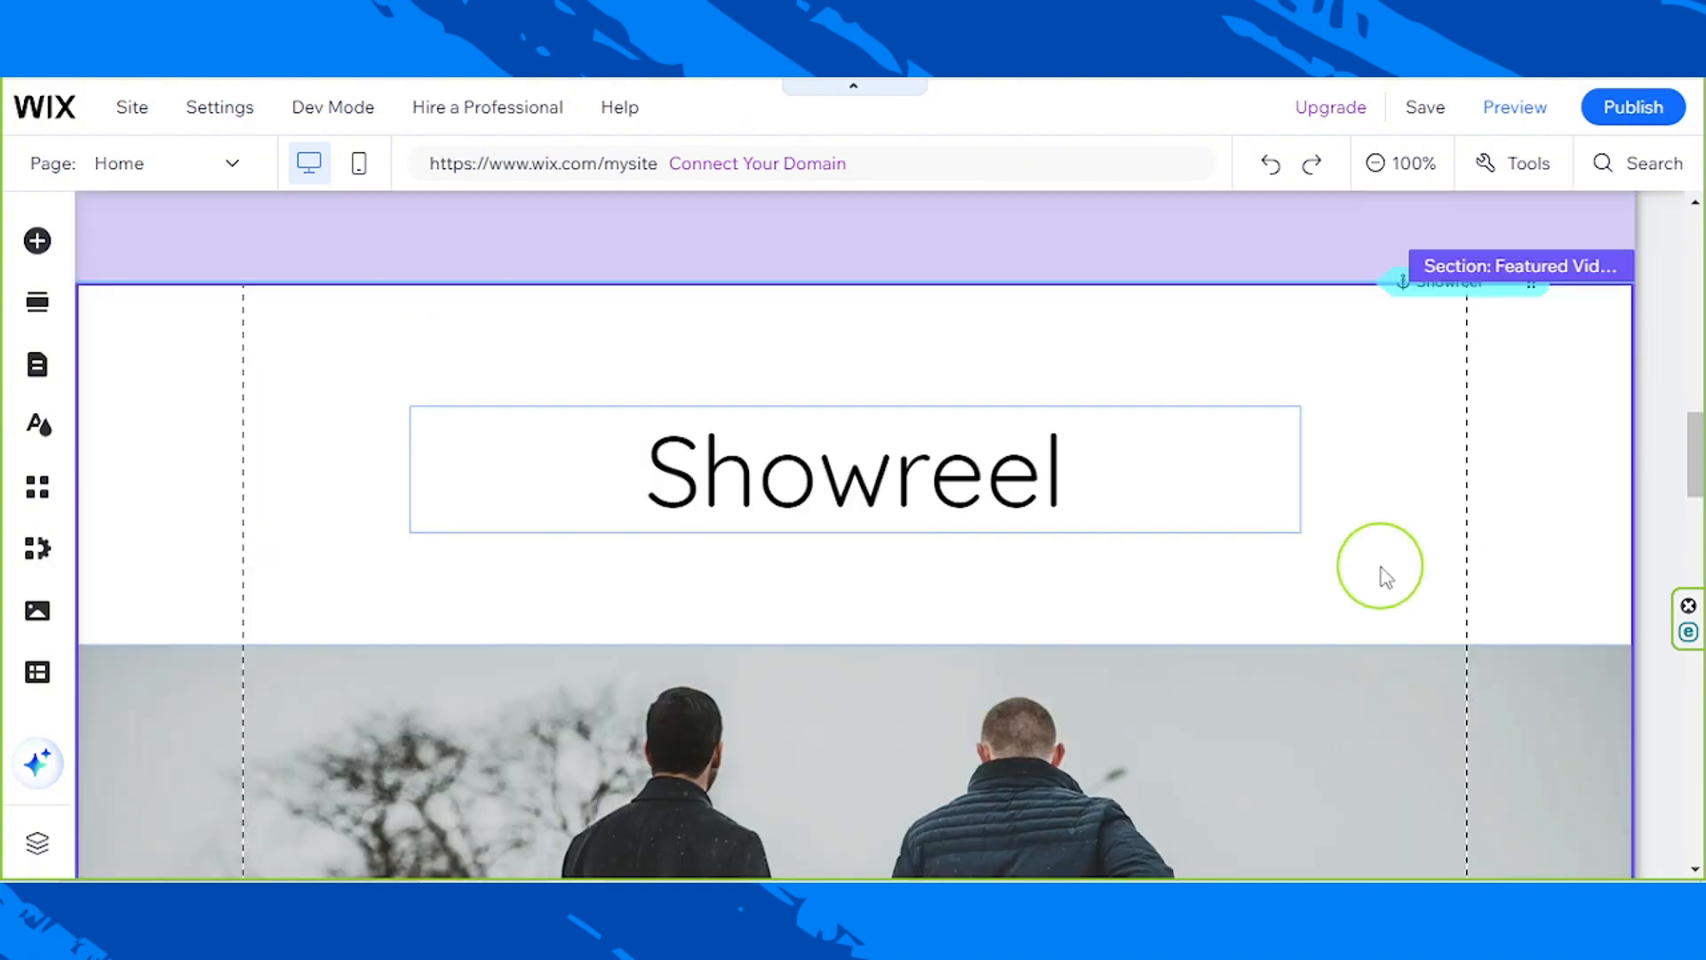
{"action": "left_click", "coordinate": [1385, 528]}
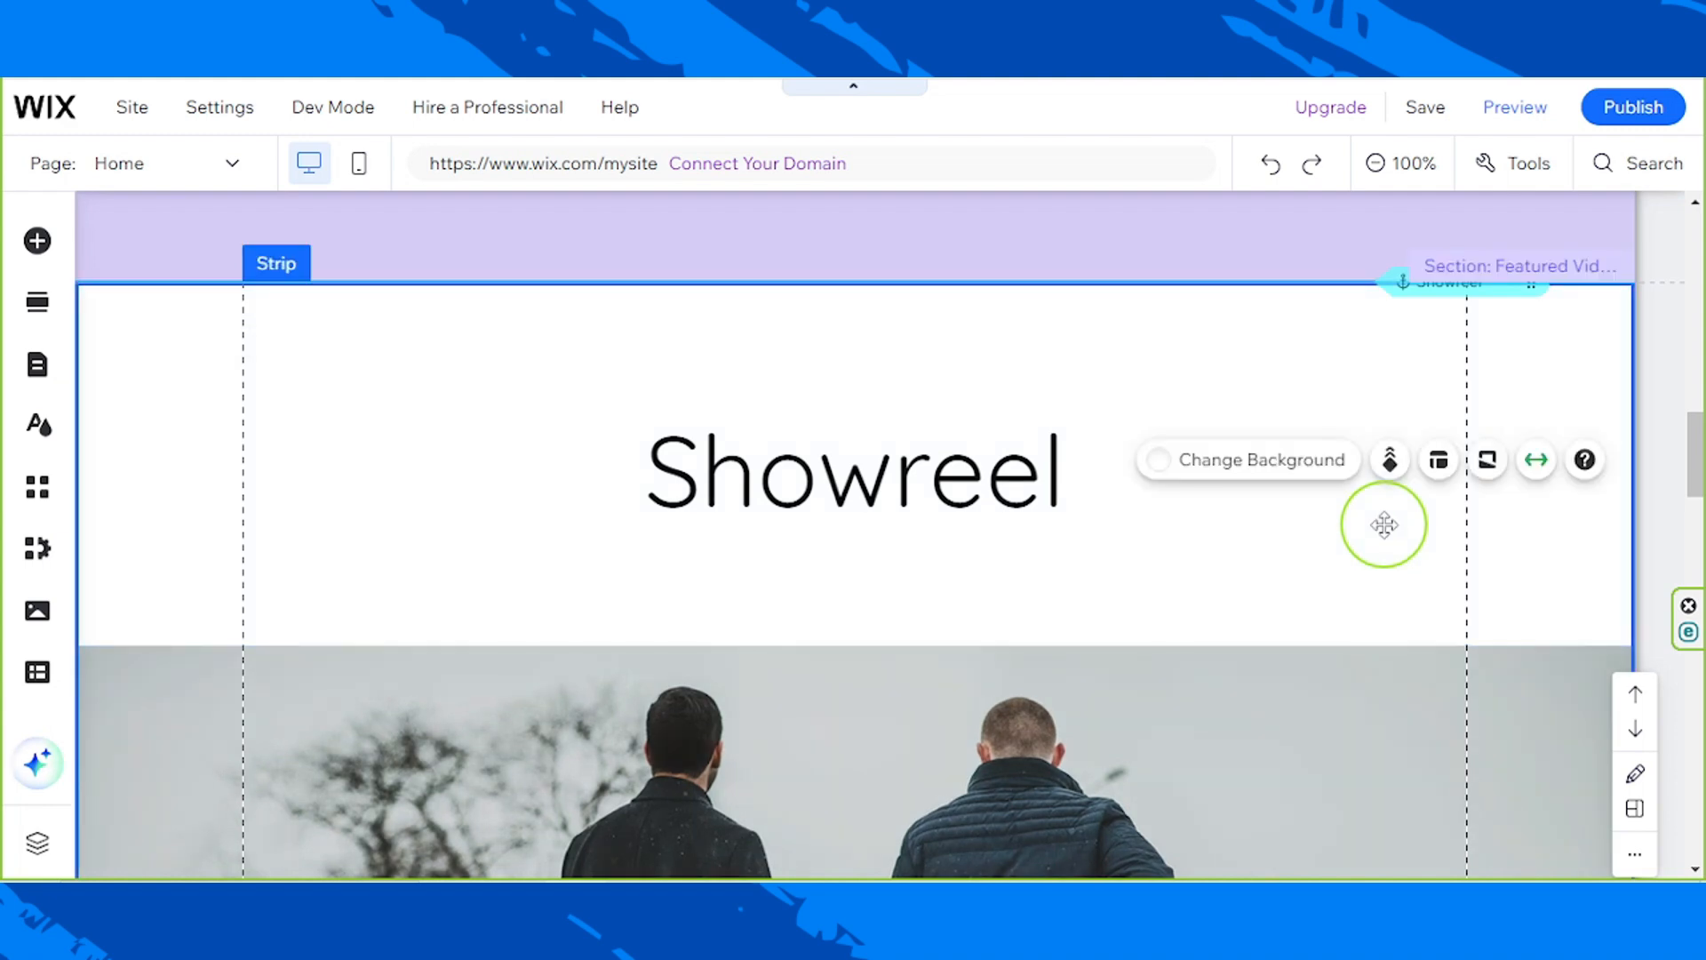
{"action": "key", "text": "Delete"}
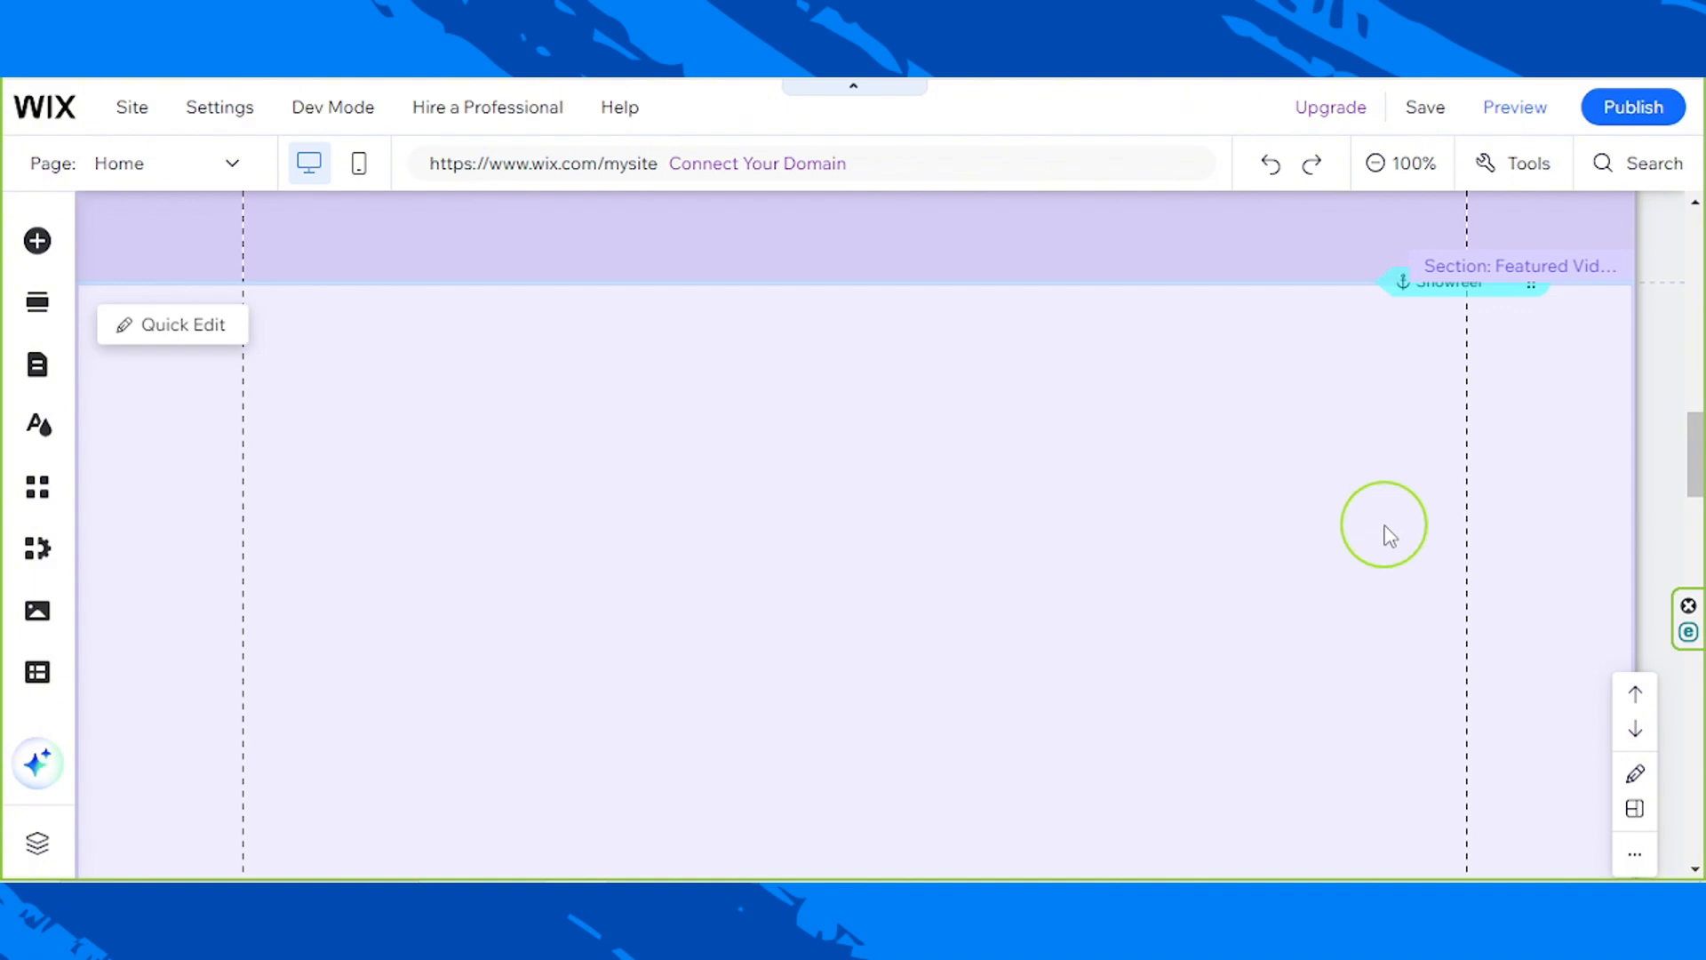
Step: Review the home page from the hero section through the Gallery images to the footer
{"action": "scroll", "coordinate": [1379, 515], "scroll_direction": "up", "scroll_amount": 10}
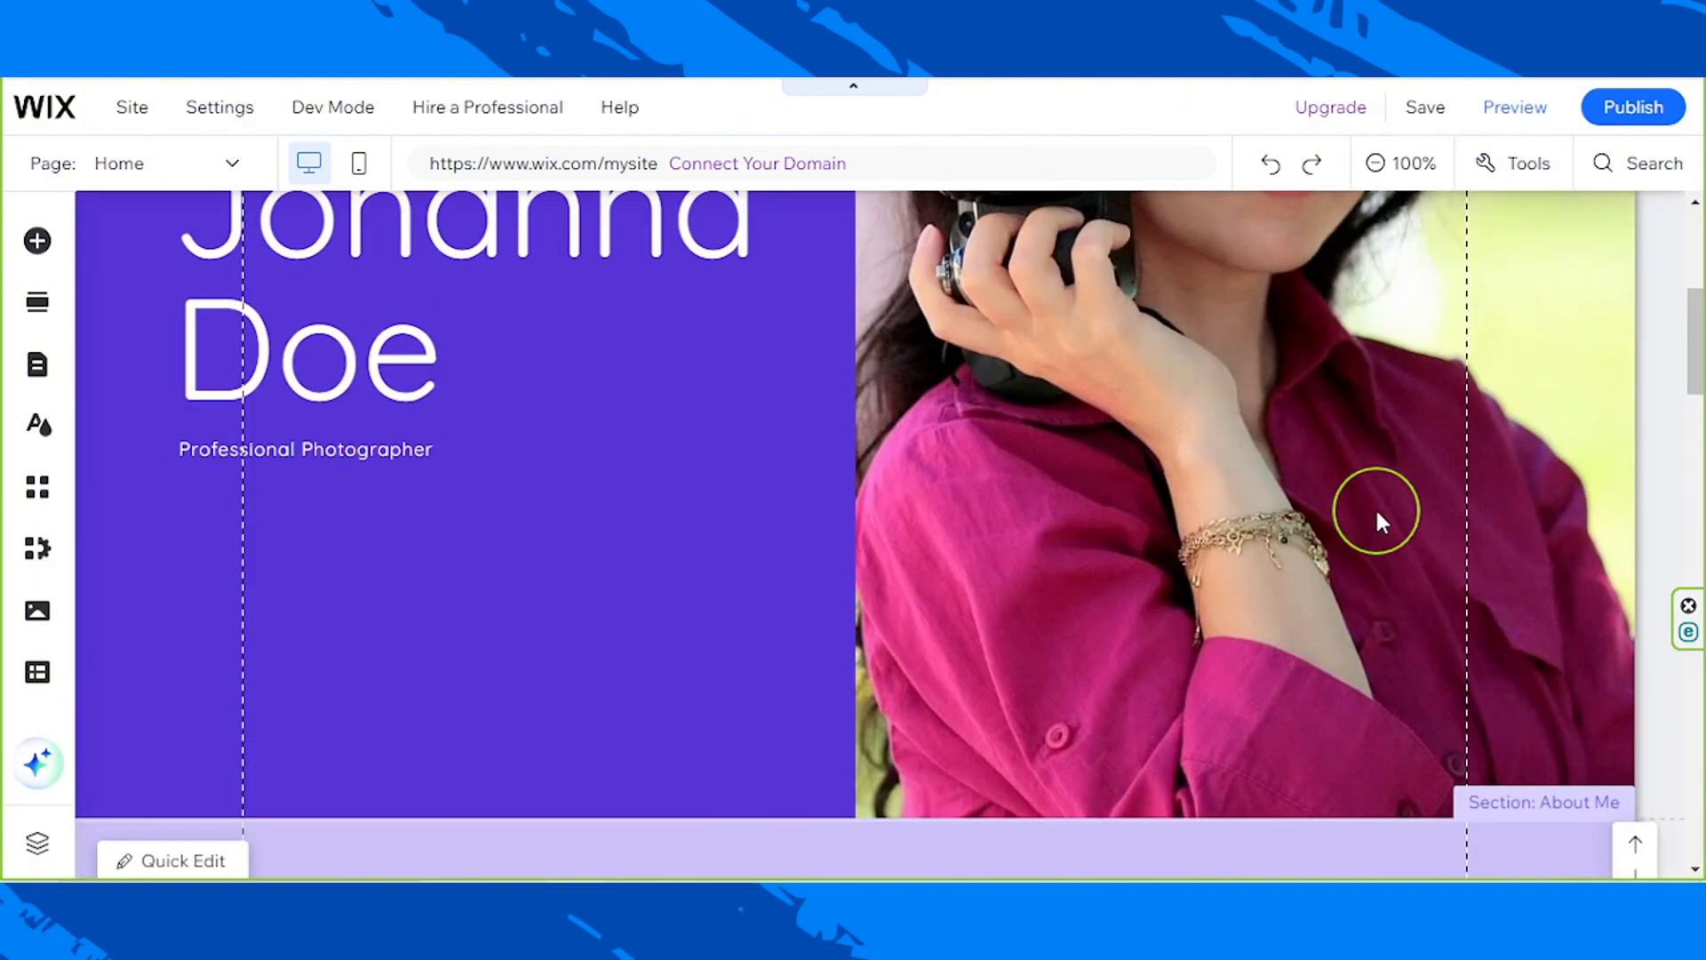
{"action": "scroll", "coordinate": [1377, 511], "scroll_direction": "down", "scroll_amount": 4}
{"action": "scroll", "coordinate": [1377, 511], "scroll_direction": "down", "scroll_amount": 10}
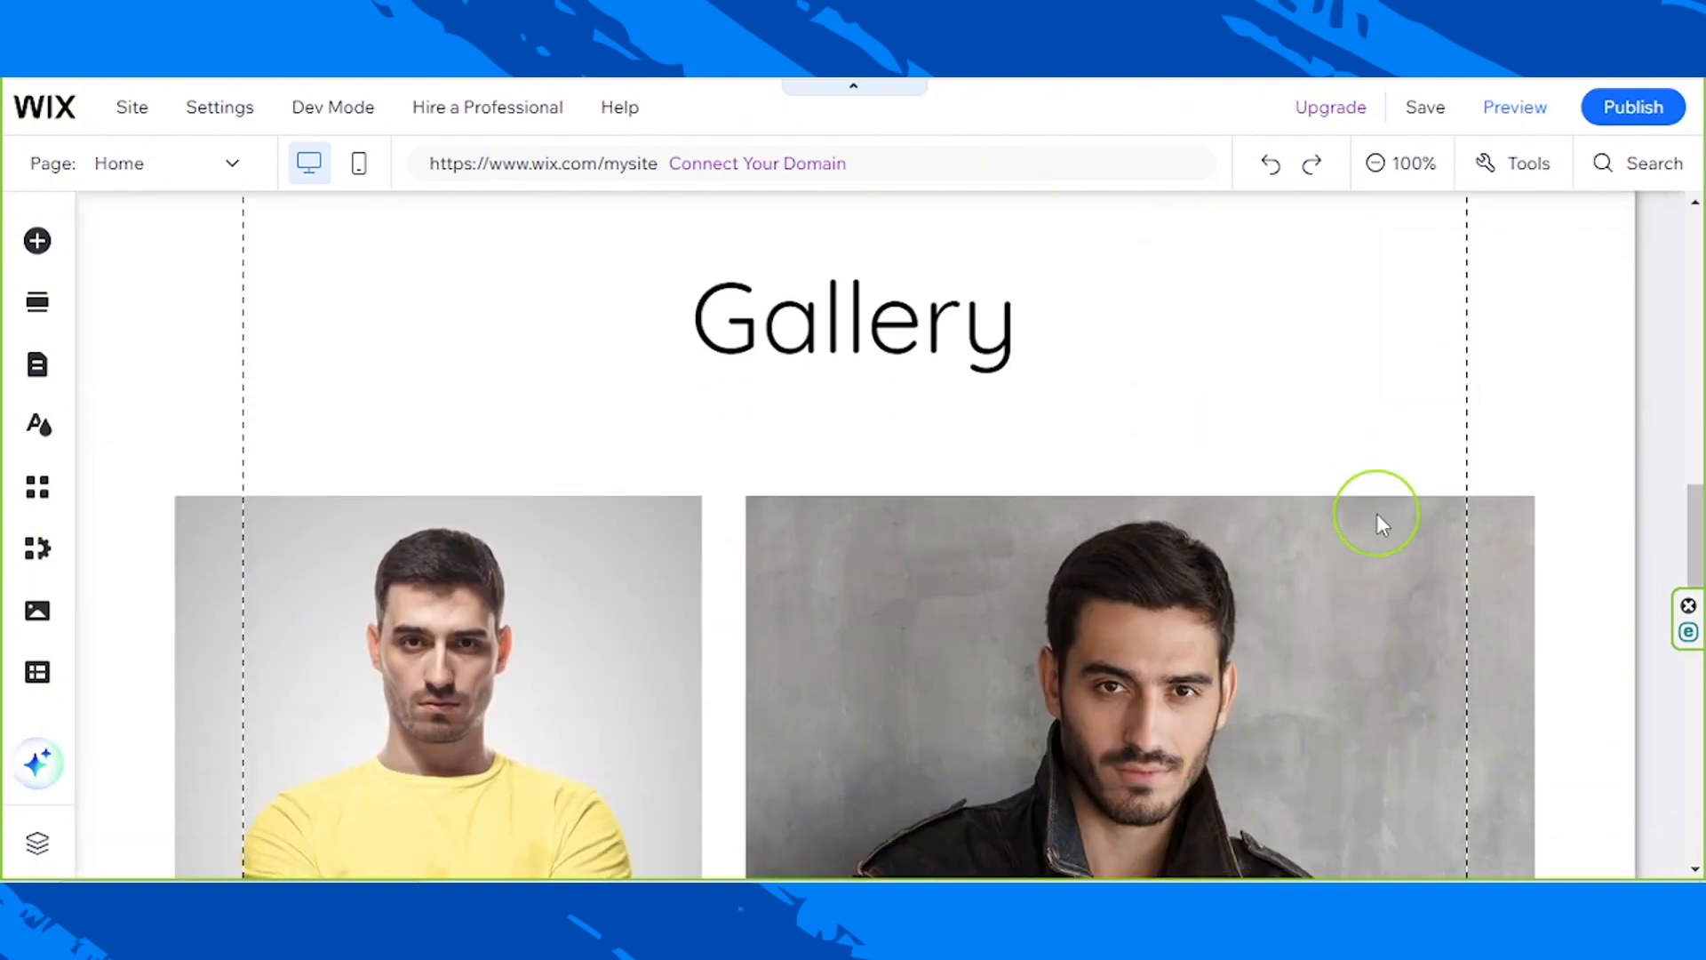
{"action": "scroll", "coordinate": [1377, 513], "scroll_direction": "down", "scroll_amount": 8}
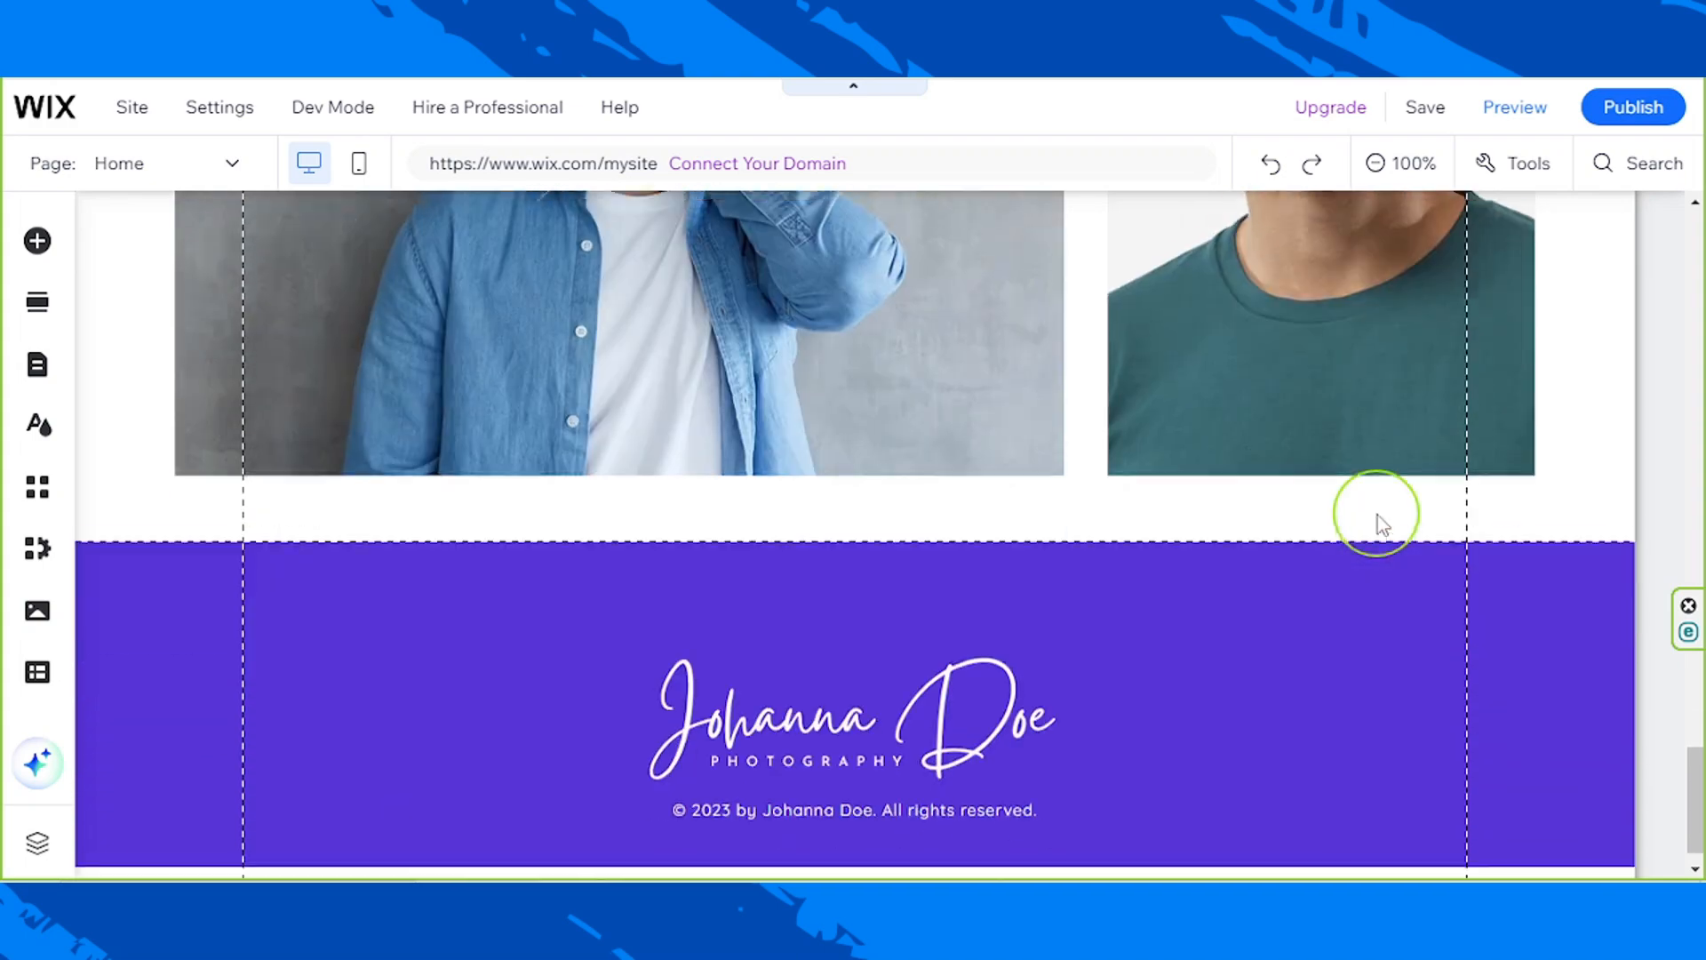
{"action": "scroll", "coordinate": [1377, 515], "scroll_direction": "up", "scroll_amount": 10}
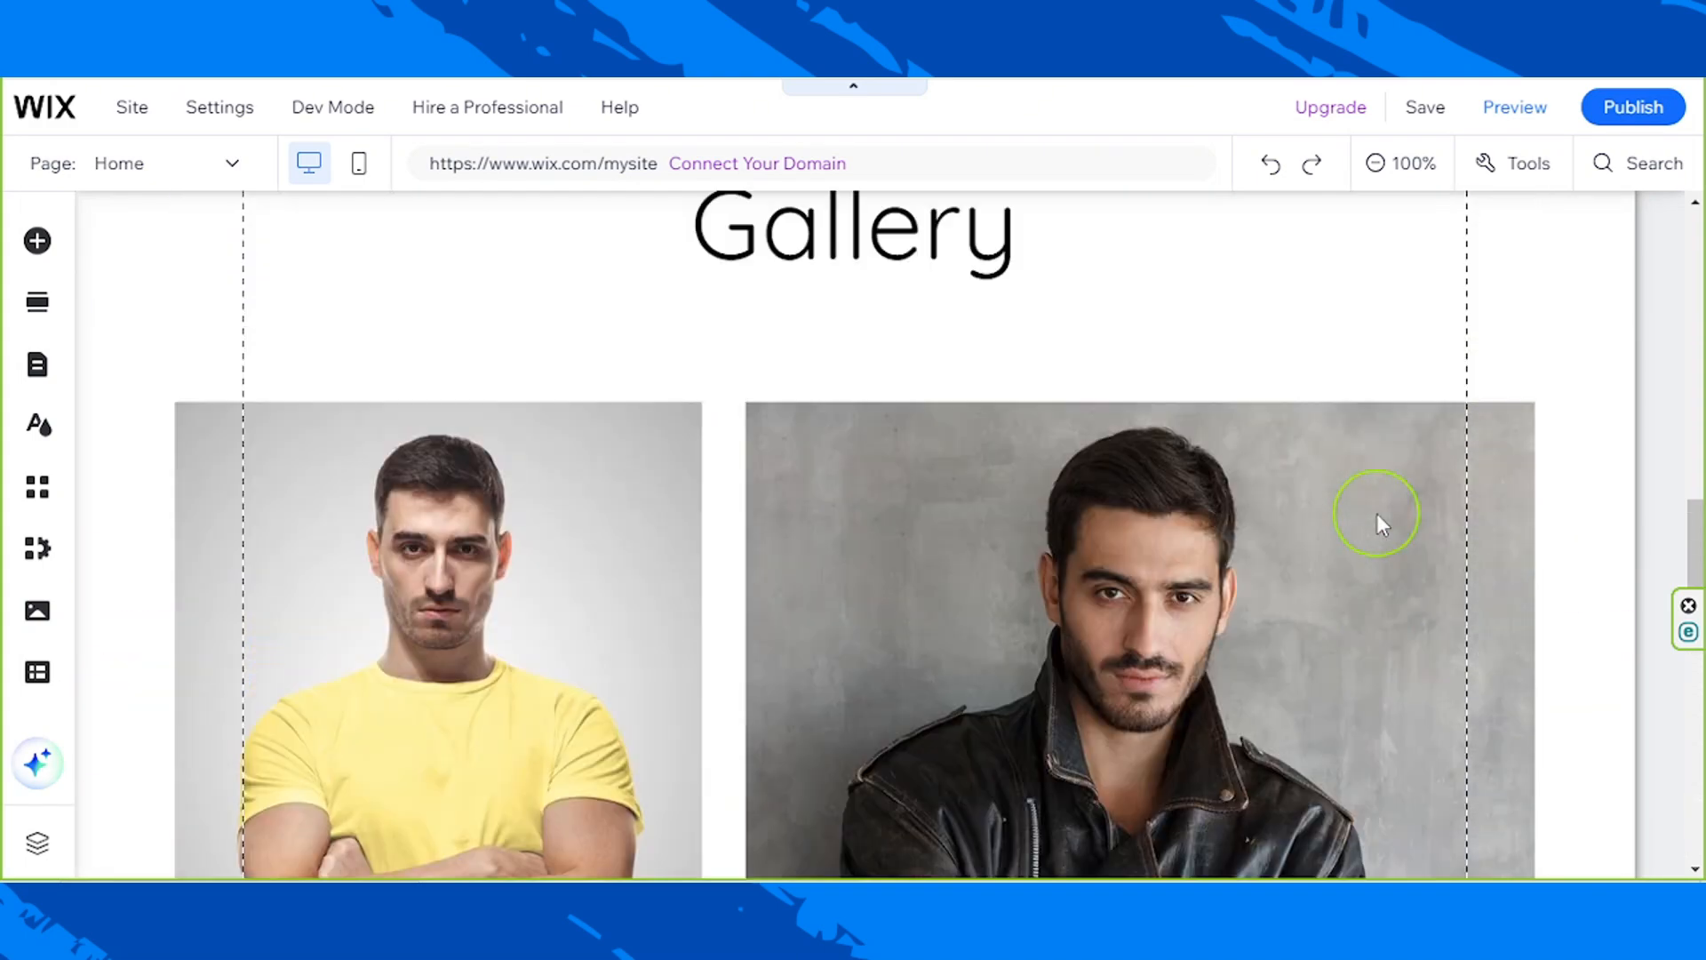
{"action": "scroll", "coordinate": [1377, 515], "scroll_direction": "down", "scroll_amount": 10}
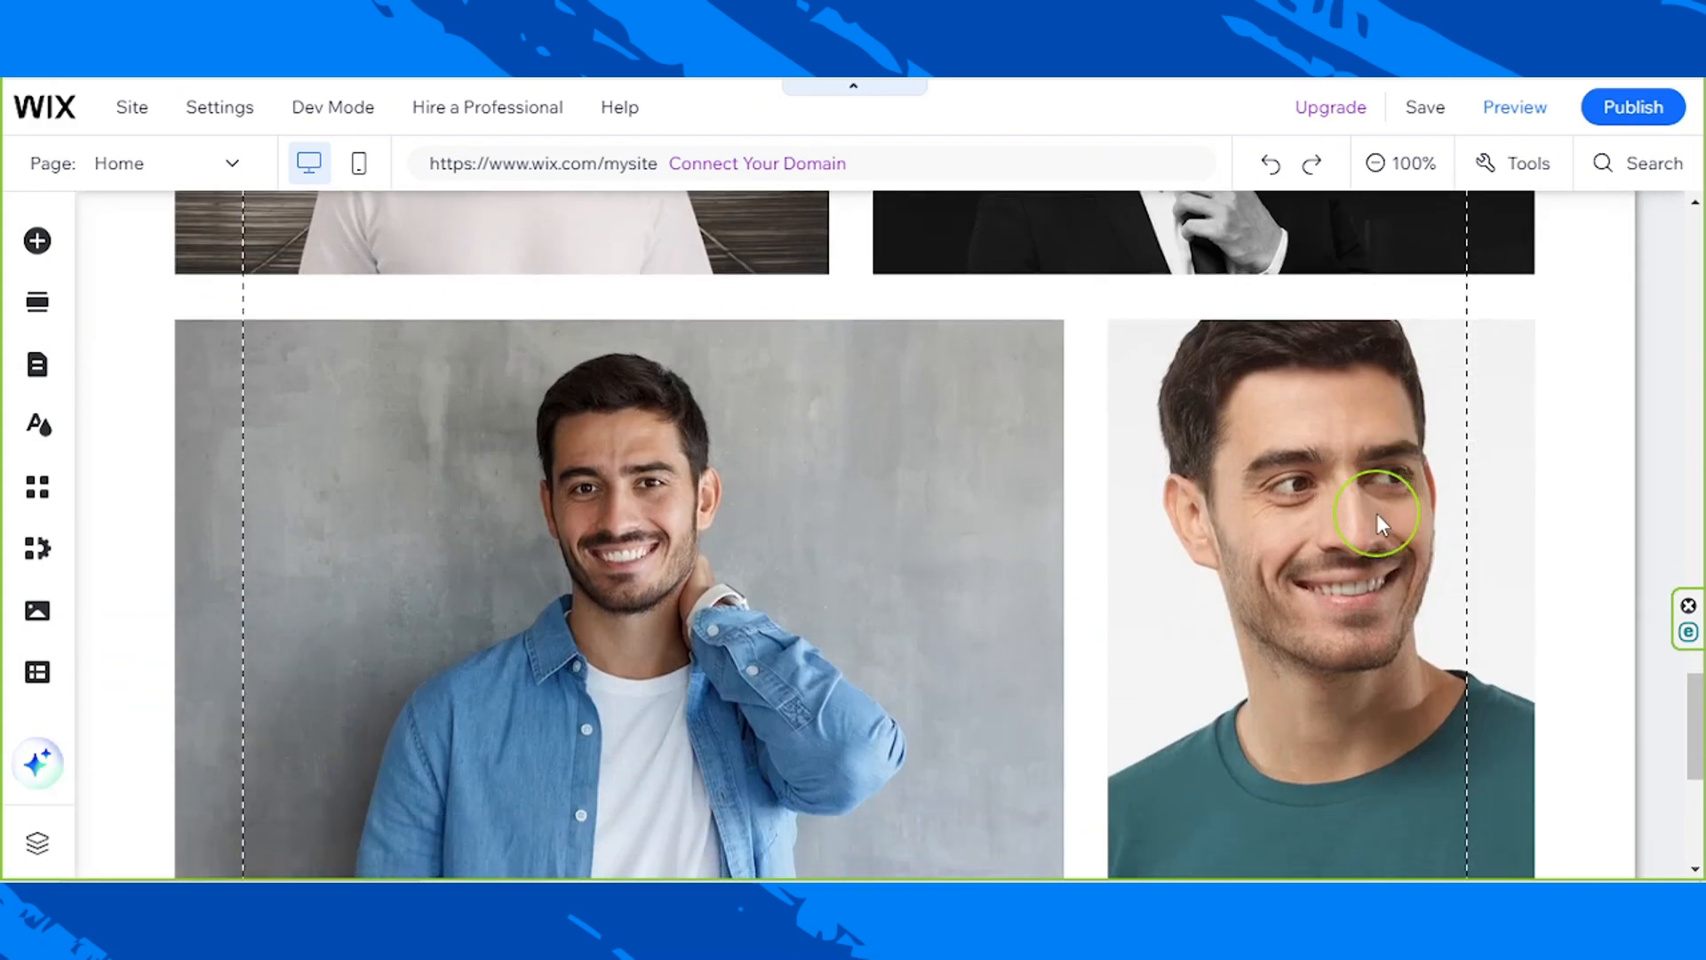
{"action": "scroll", "coordinate": [1377, 516], "scroll_direction": "up", "scroll_amount": 8}
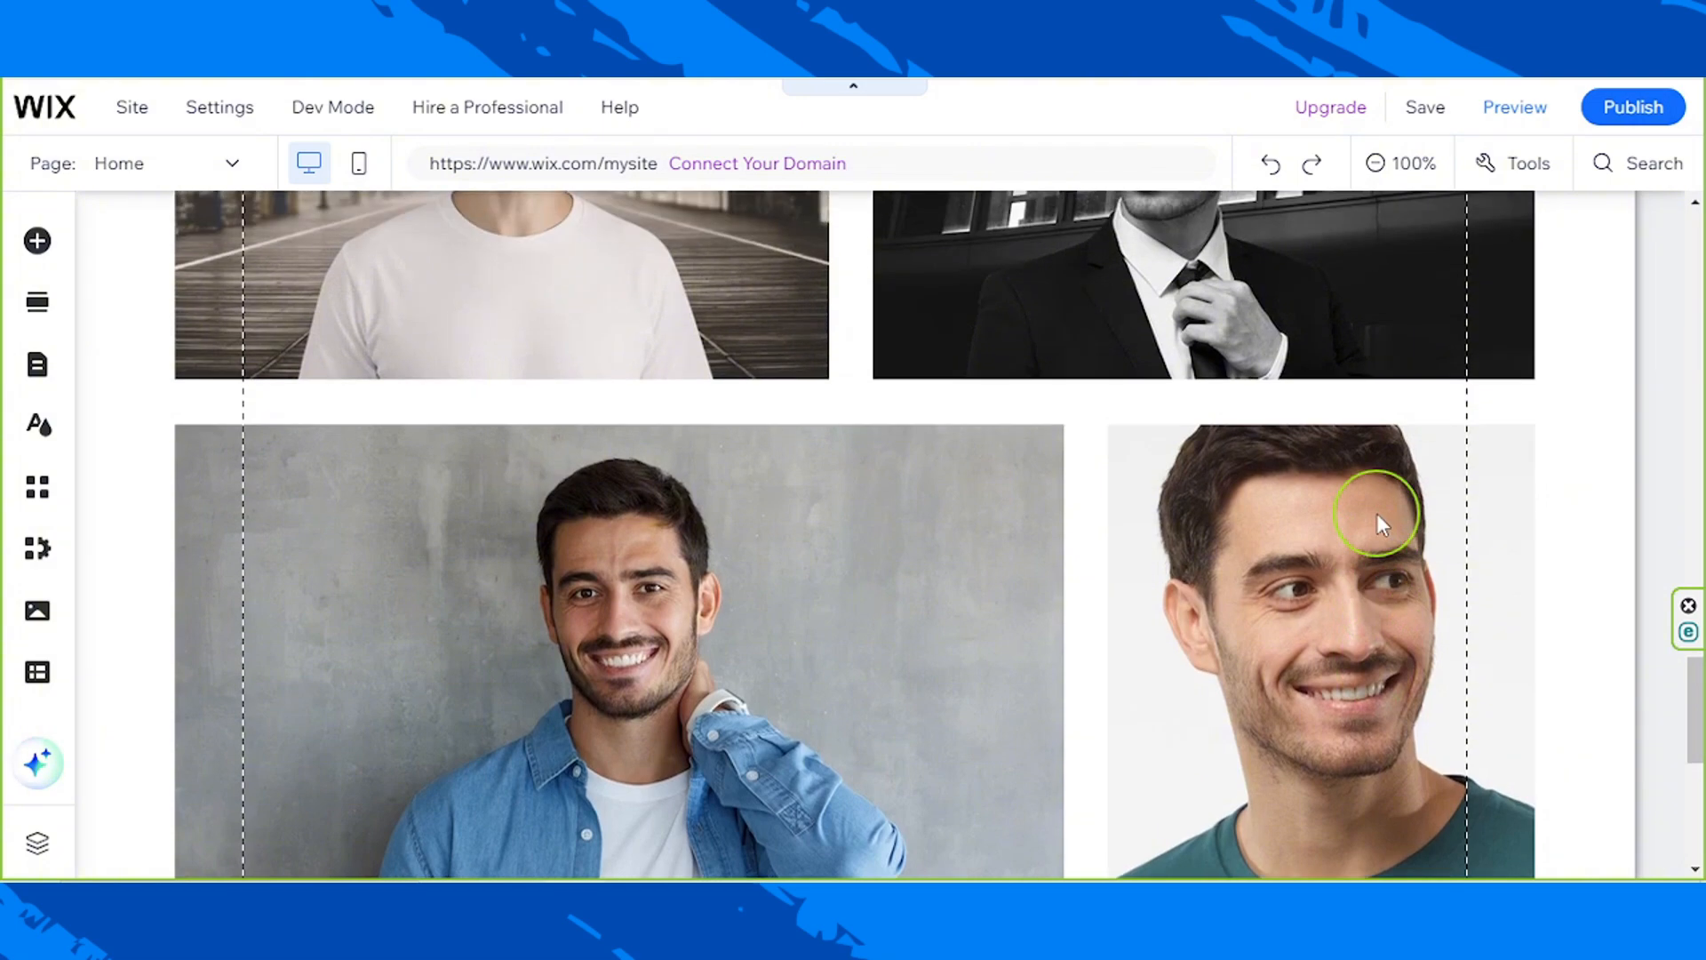
{"action": "scroll", "coordinate": [1381, 524], "scroll_direction": "up", "scroll_amount": 3}
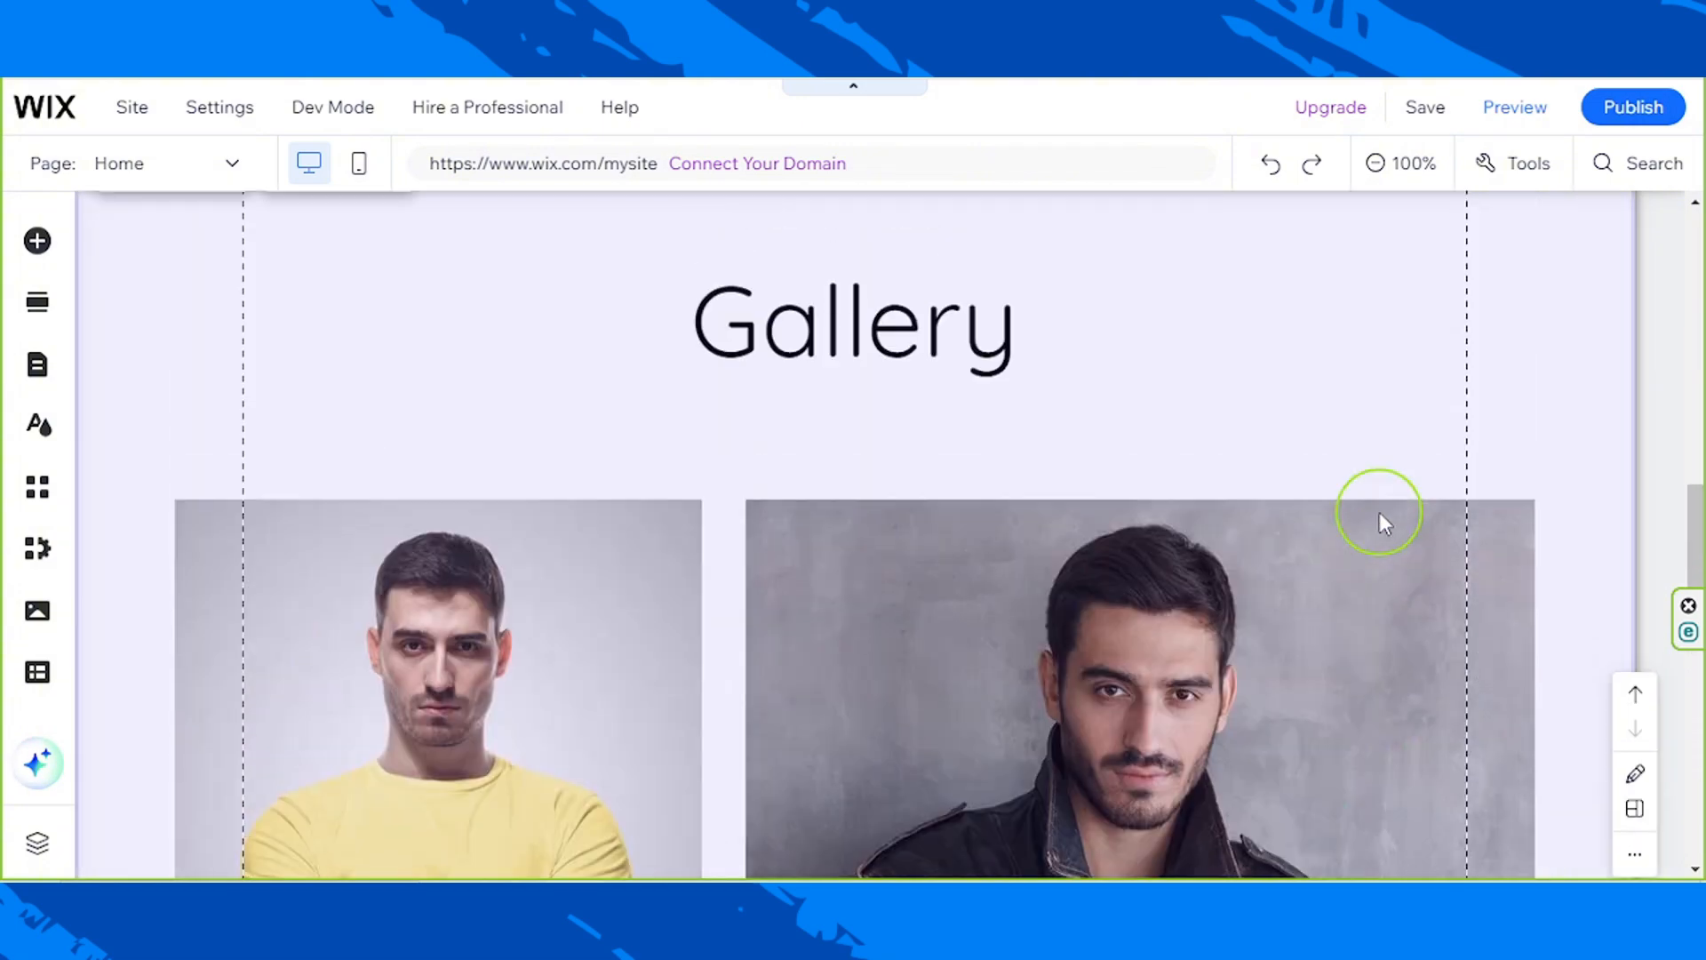
Step: Open the media manager of the Pro Gallery in the Gallery section
{"action": "scroll", "coordinate": [1383, 522], "scroll_direction": "down", "scroll_amount": 3}
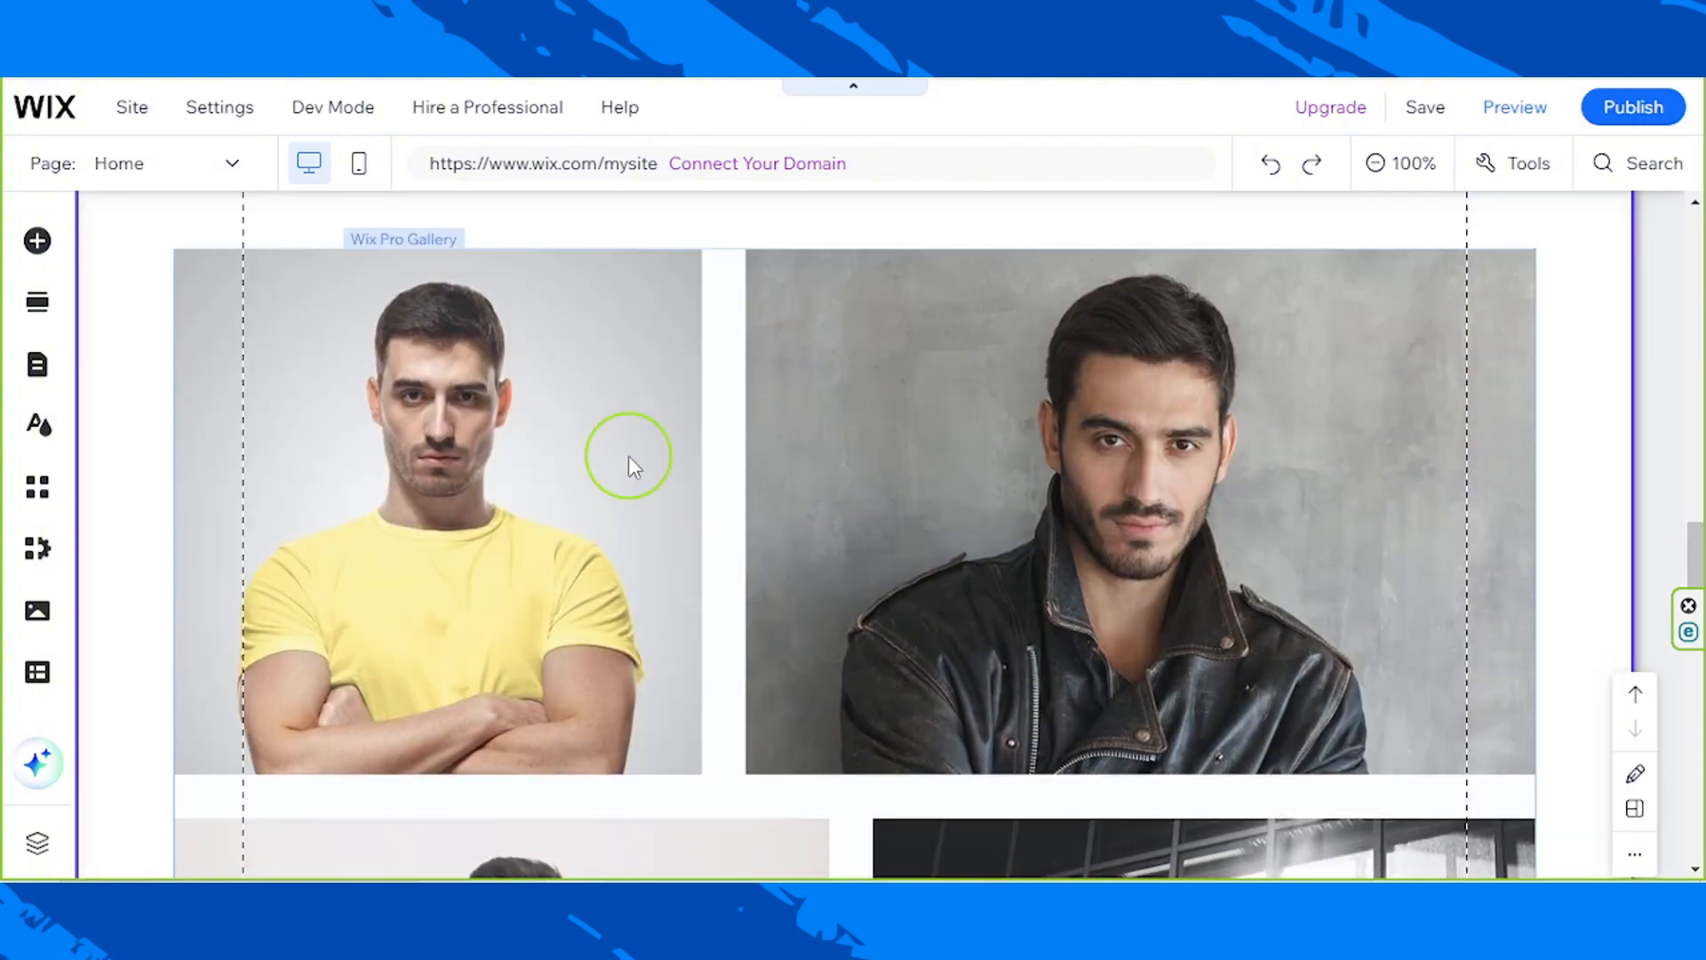
{"action": "left_click", "coordinate": [654, 457]}
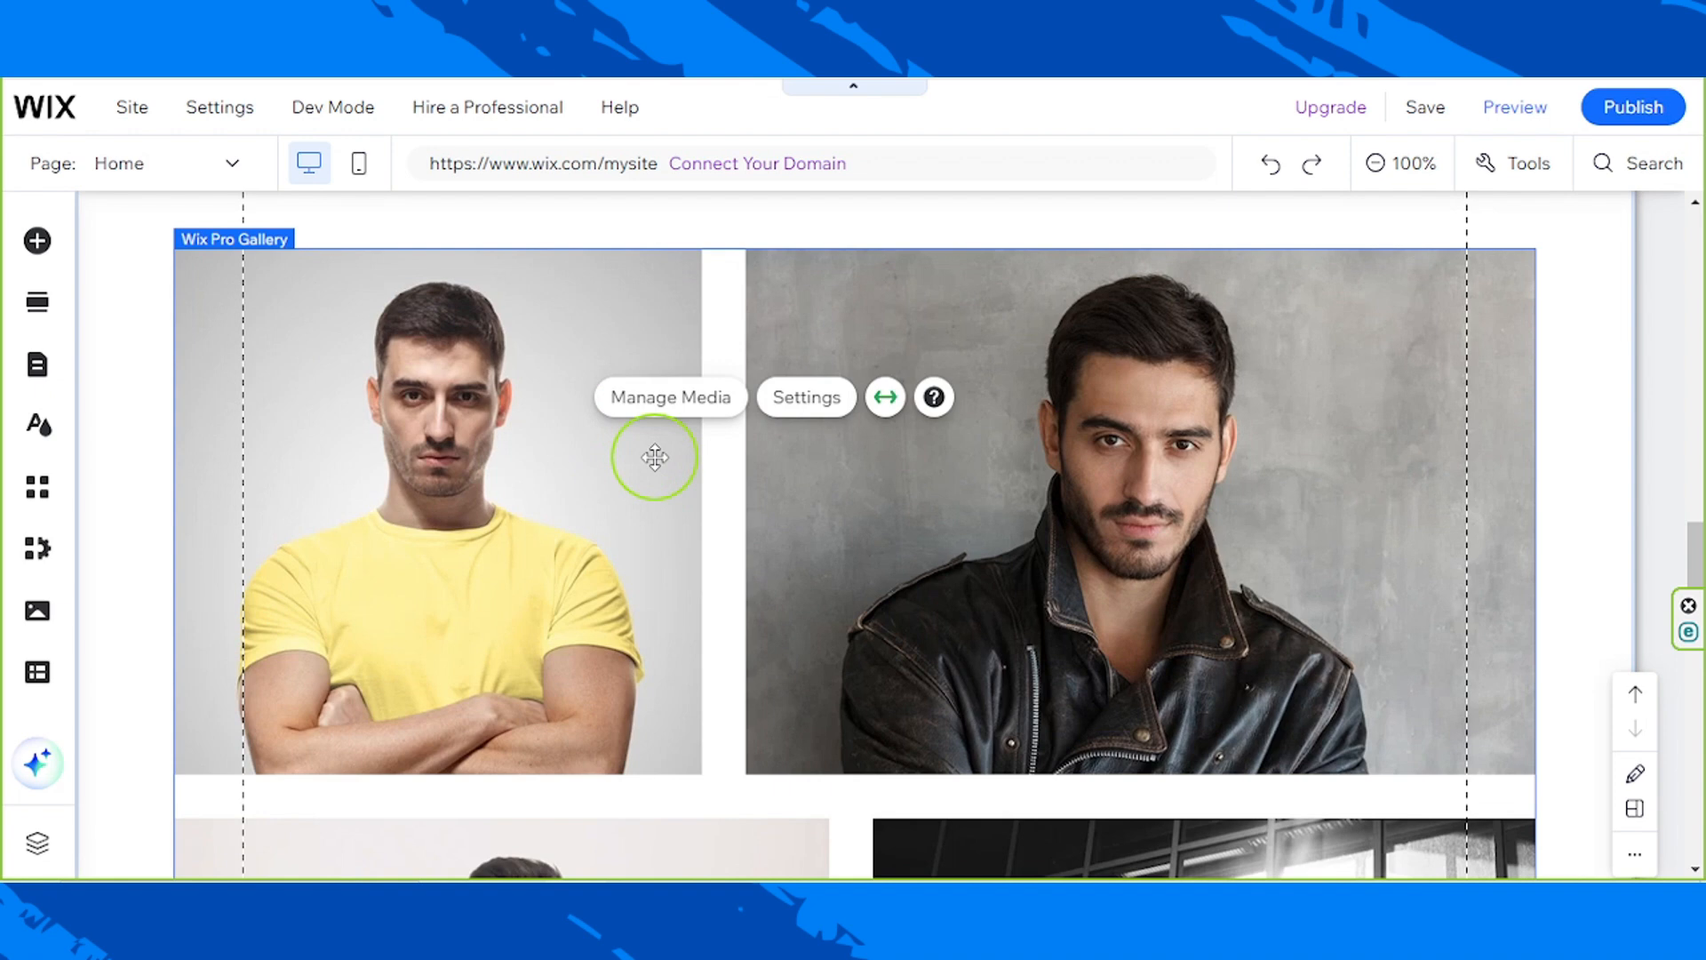
{"action": "left_click", "coordinate": [692, 404]}
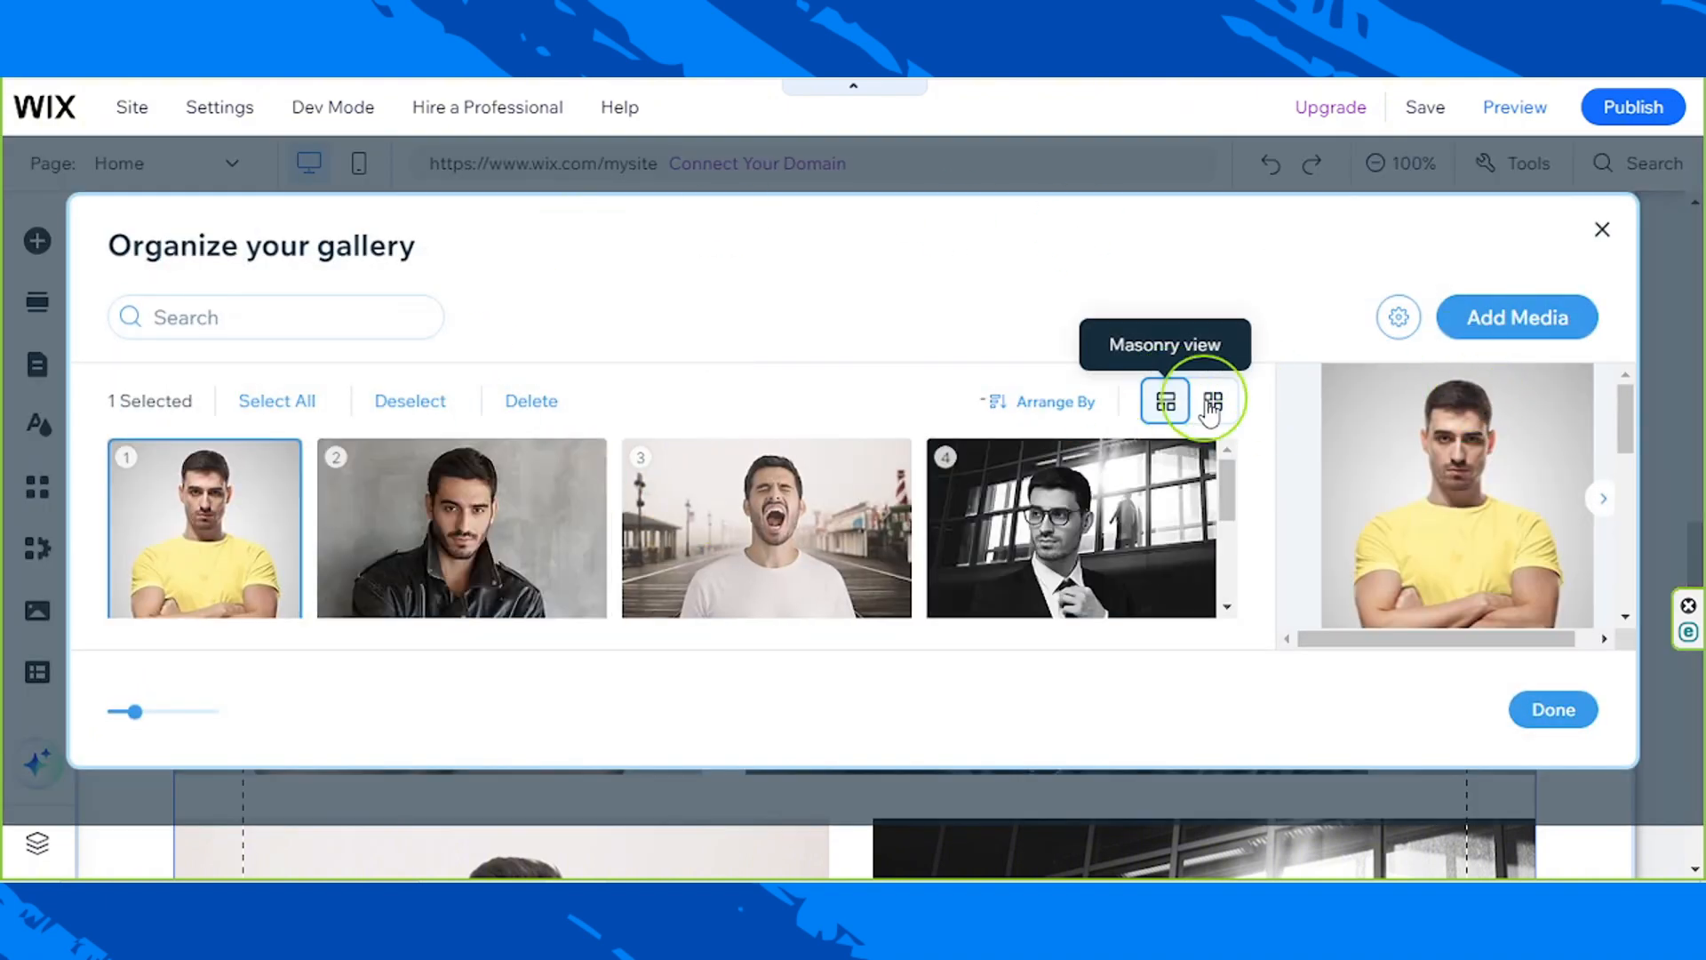
Step: Start replacing the gallery's first image, the man in the yellow T-shirt, with media uploaded from the computer
{"action": "mouse_move", "coordinate": [1227, 471]}
{"action": "left_mouse_down"}
{"action": "mouse_move", "coordinate": [1226, 571]}
{"action": "mouse_move", "coordinate": [1223, 476]}
{"action": "mouse_move", "coordinate": [1239, 492]}
{"action": "left_mouse_up"}
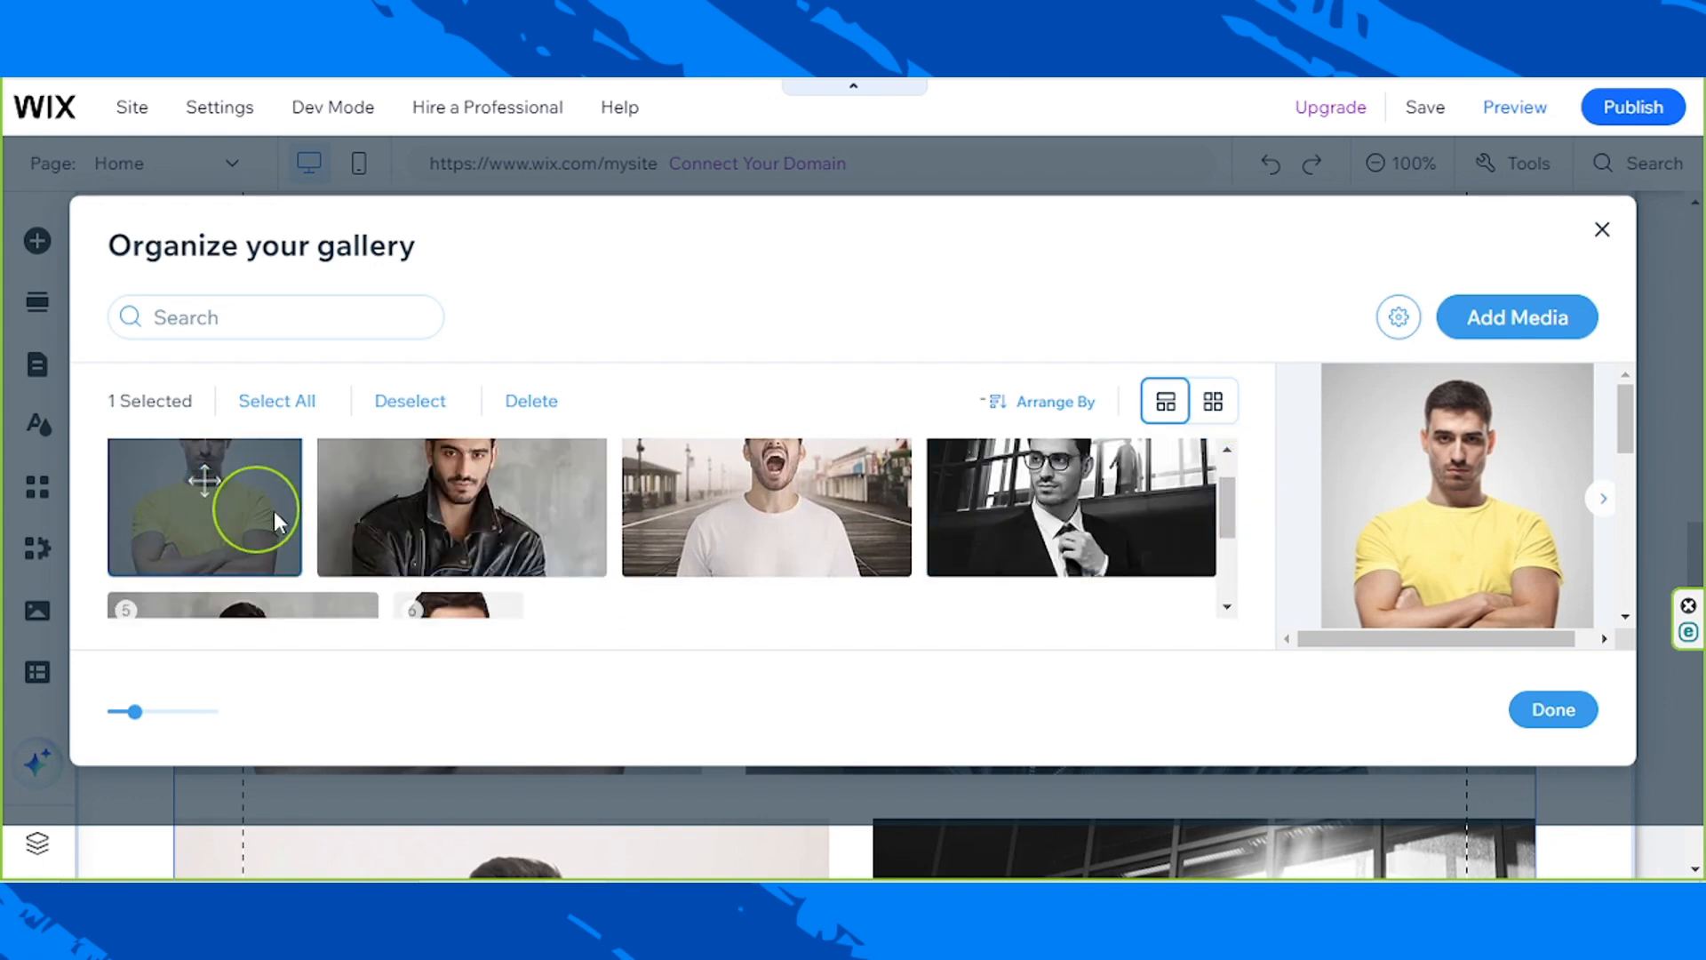
{"action": "left_click_drag", "start_coordinate": [1628, 409], "coordinate": [1631, 450]}
{"action": "left_click", "coordinate": [1386, 524]}
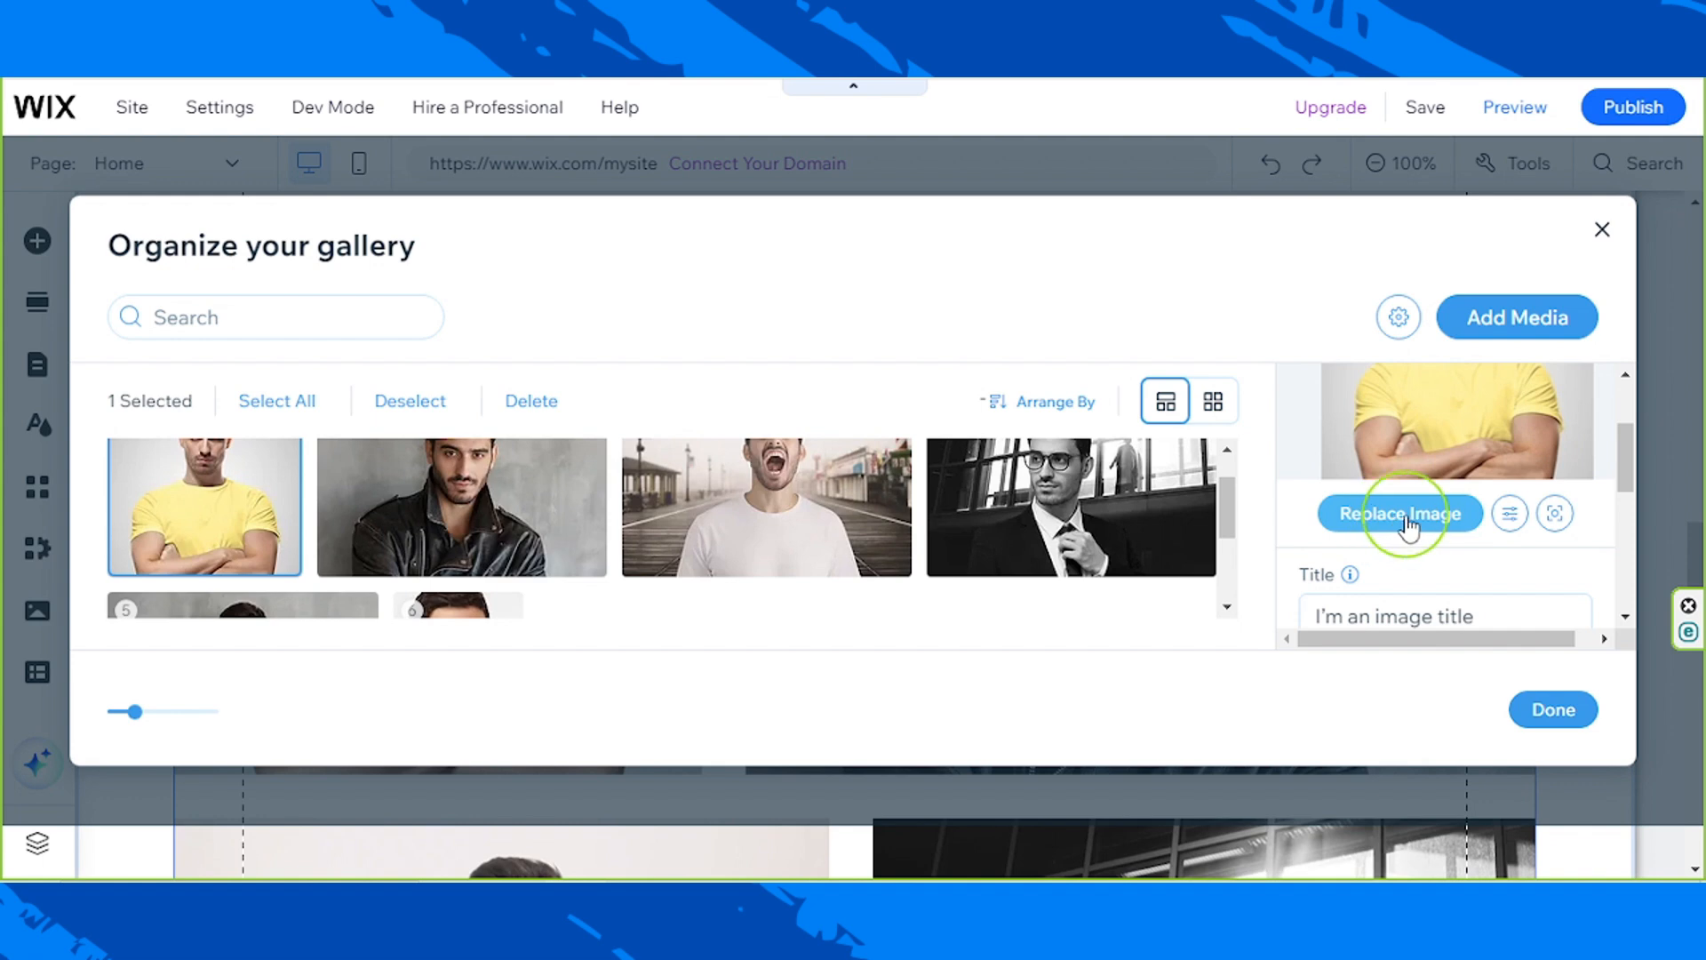
{"action": "left_click", "coordinate": [1408, 527]}
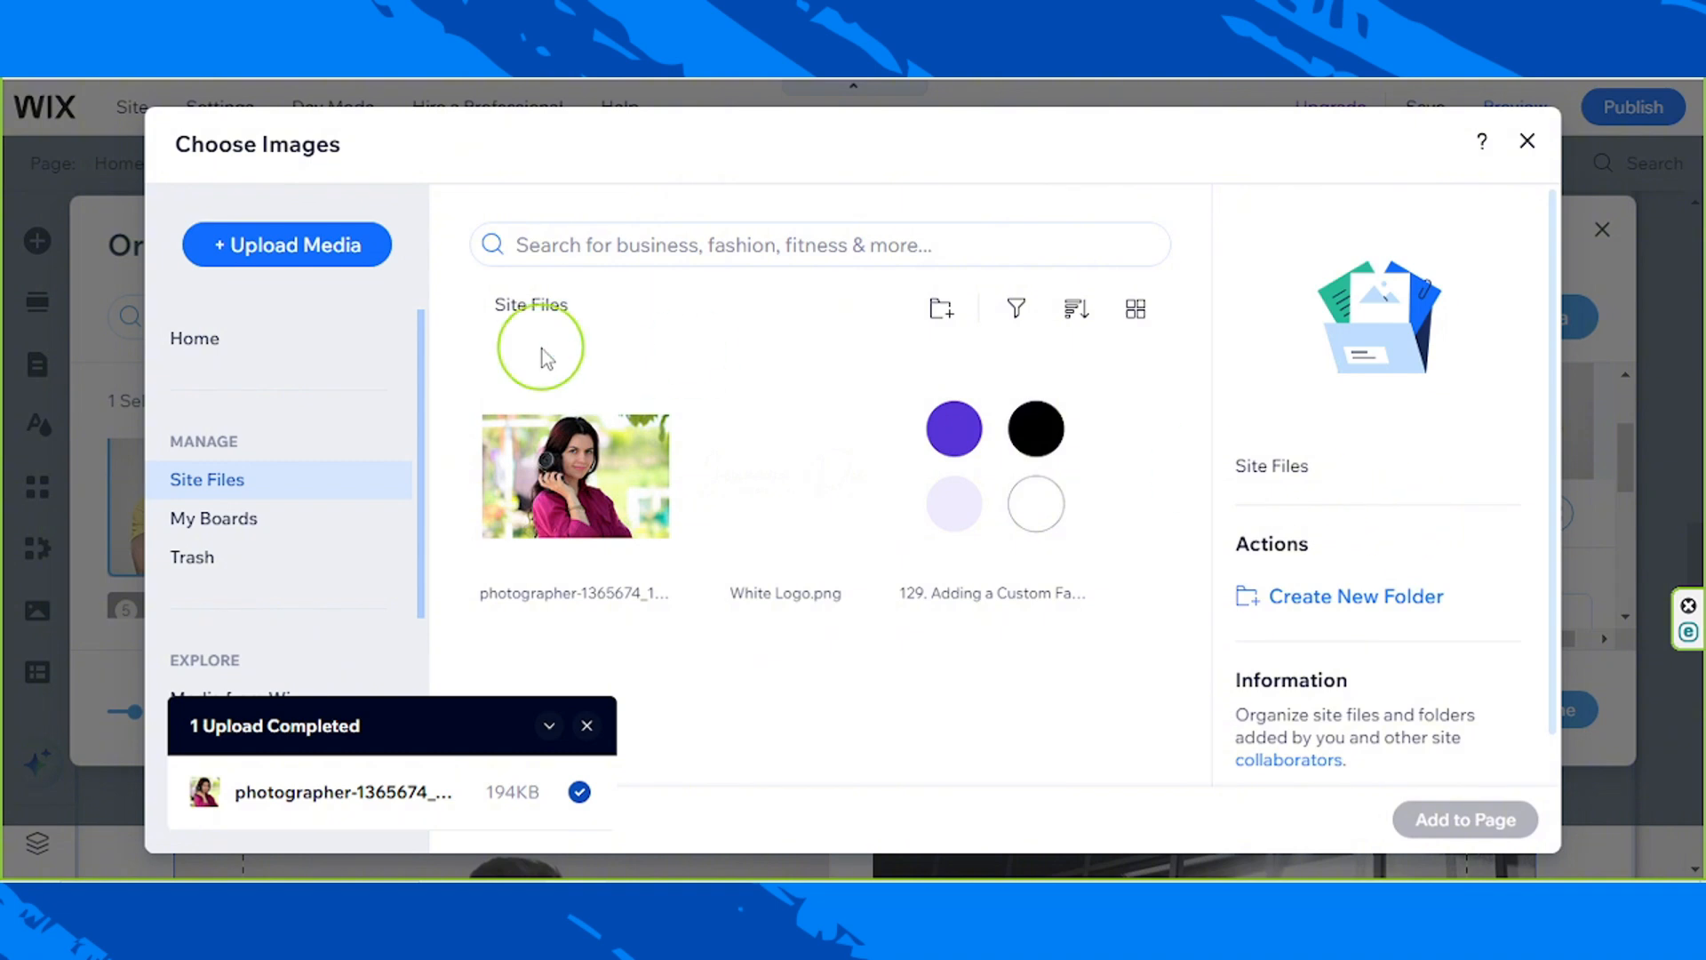
{"action": "left_click", "coordinate": [279, 252]}
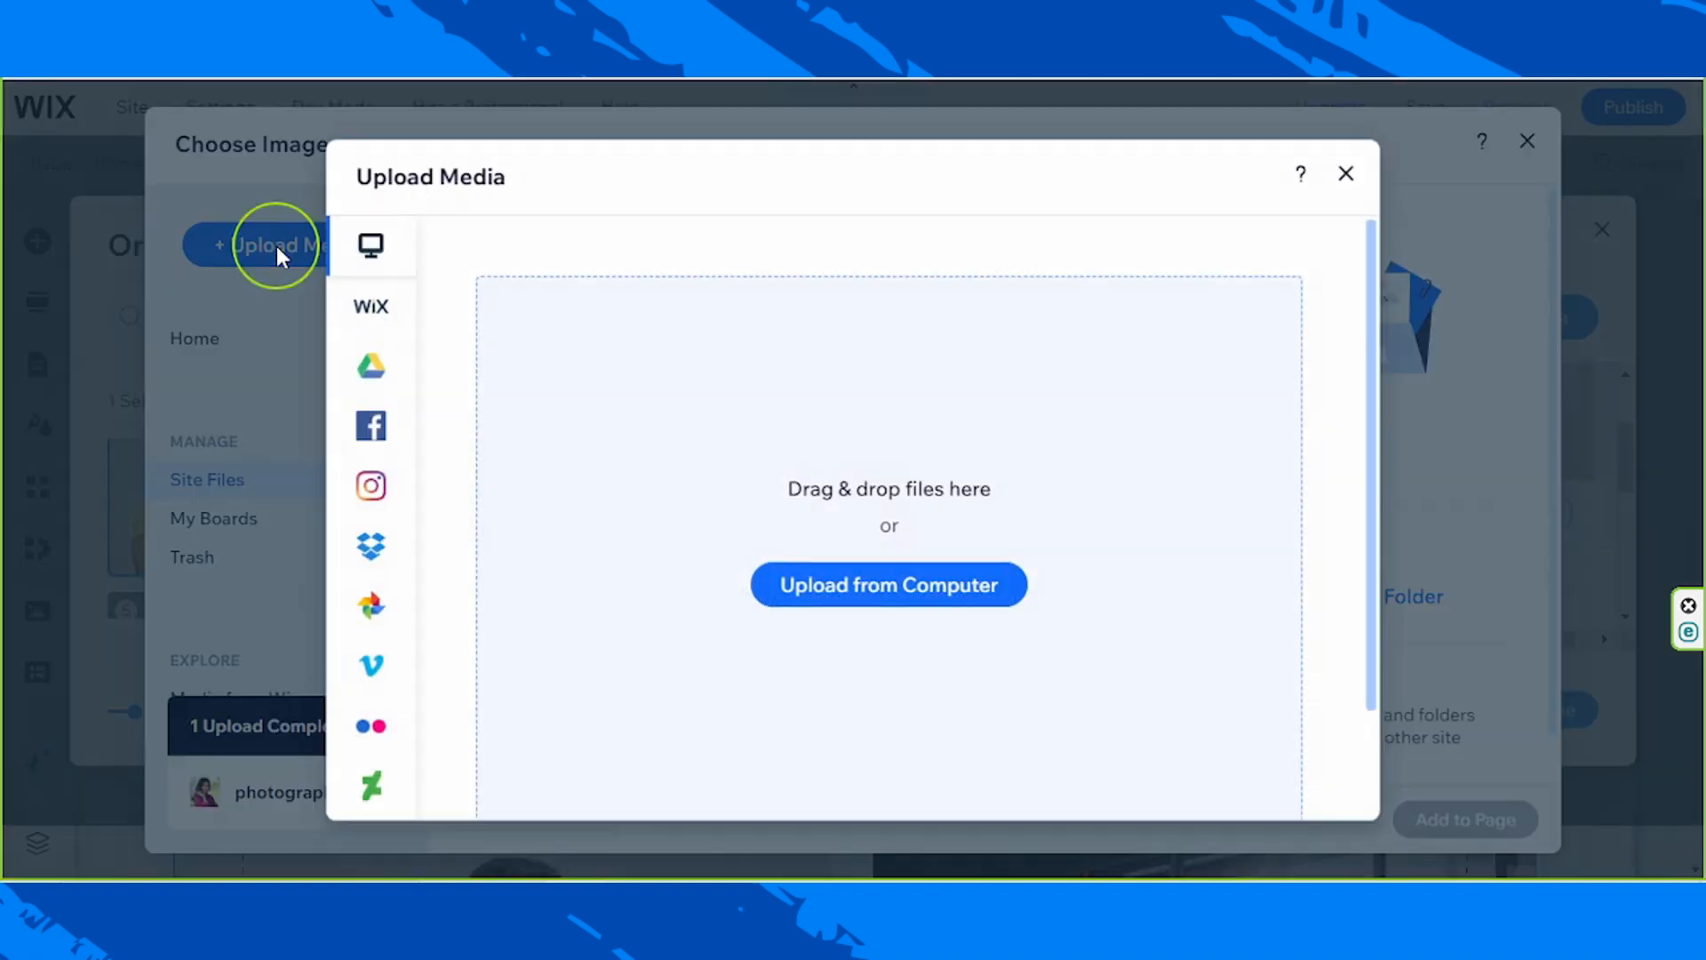
{"action": "left_click", "coordinate": [853, 595]}
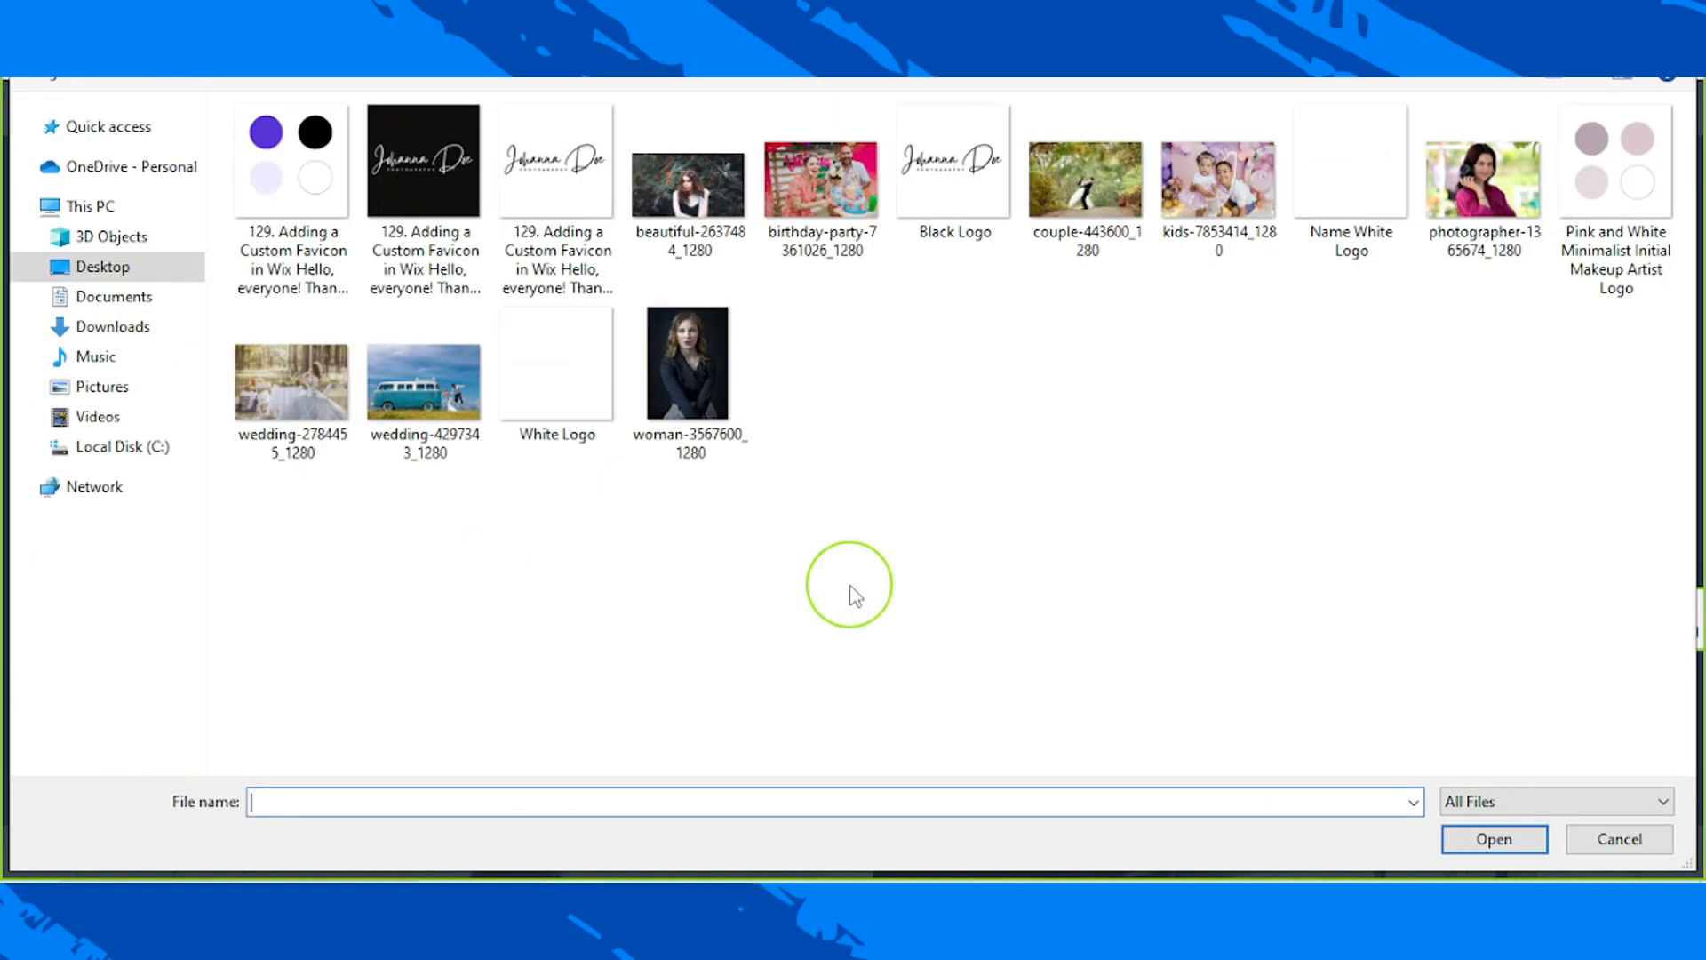
{"action": "left_click", "coordinate": [693, 233]}
{"action": "left_click", "coordinate": [1091, 247], "text": "ctrl"}
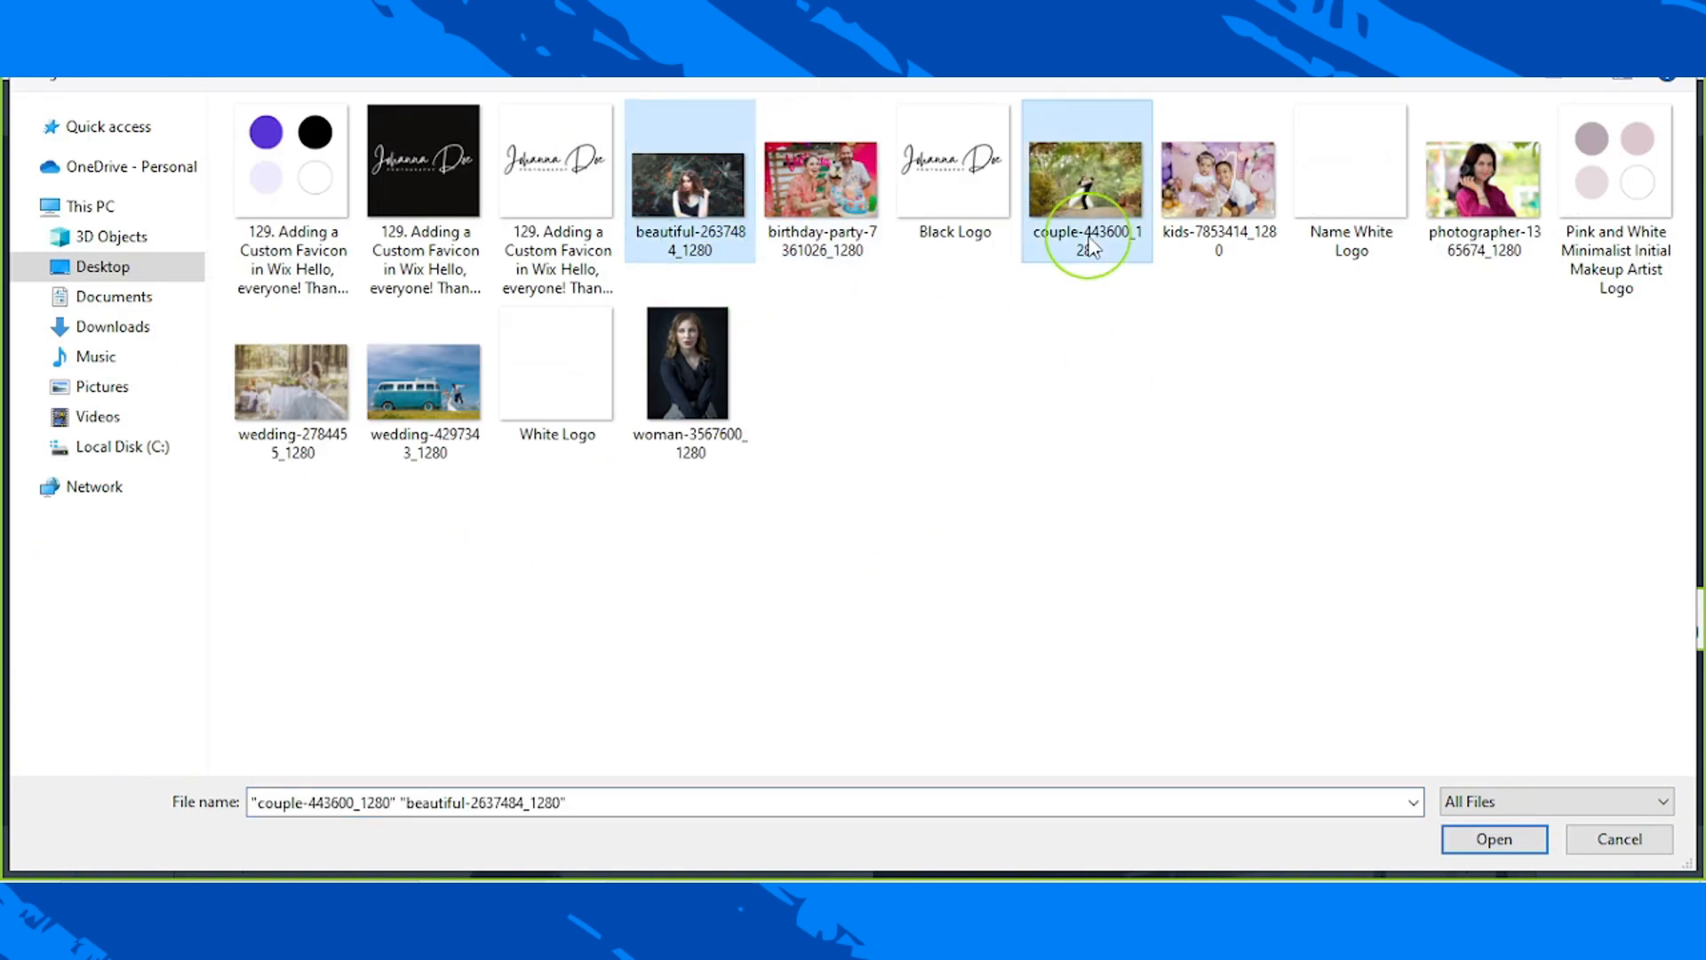
{"action": "left_click", "coordinate": [1213, 235], "text": "ctrl"}
{"action": "left_click", "coordinate": [1428, 234], "text": "ctrl"}
{"action": "left_click", "coordinate": [1458, 233], "text": "ctrl"}
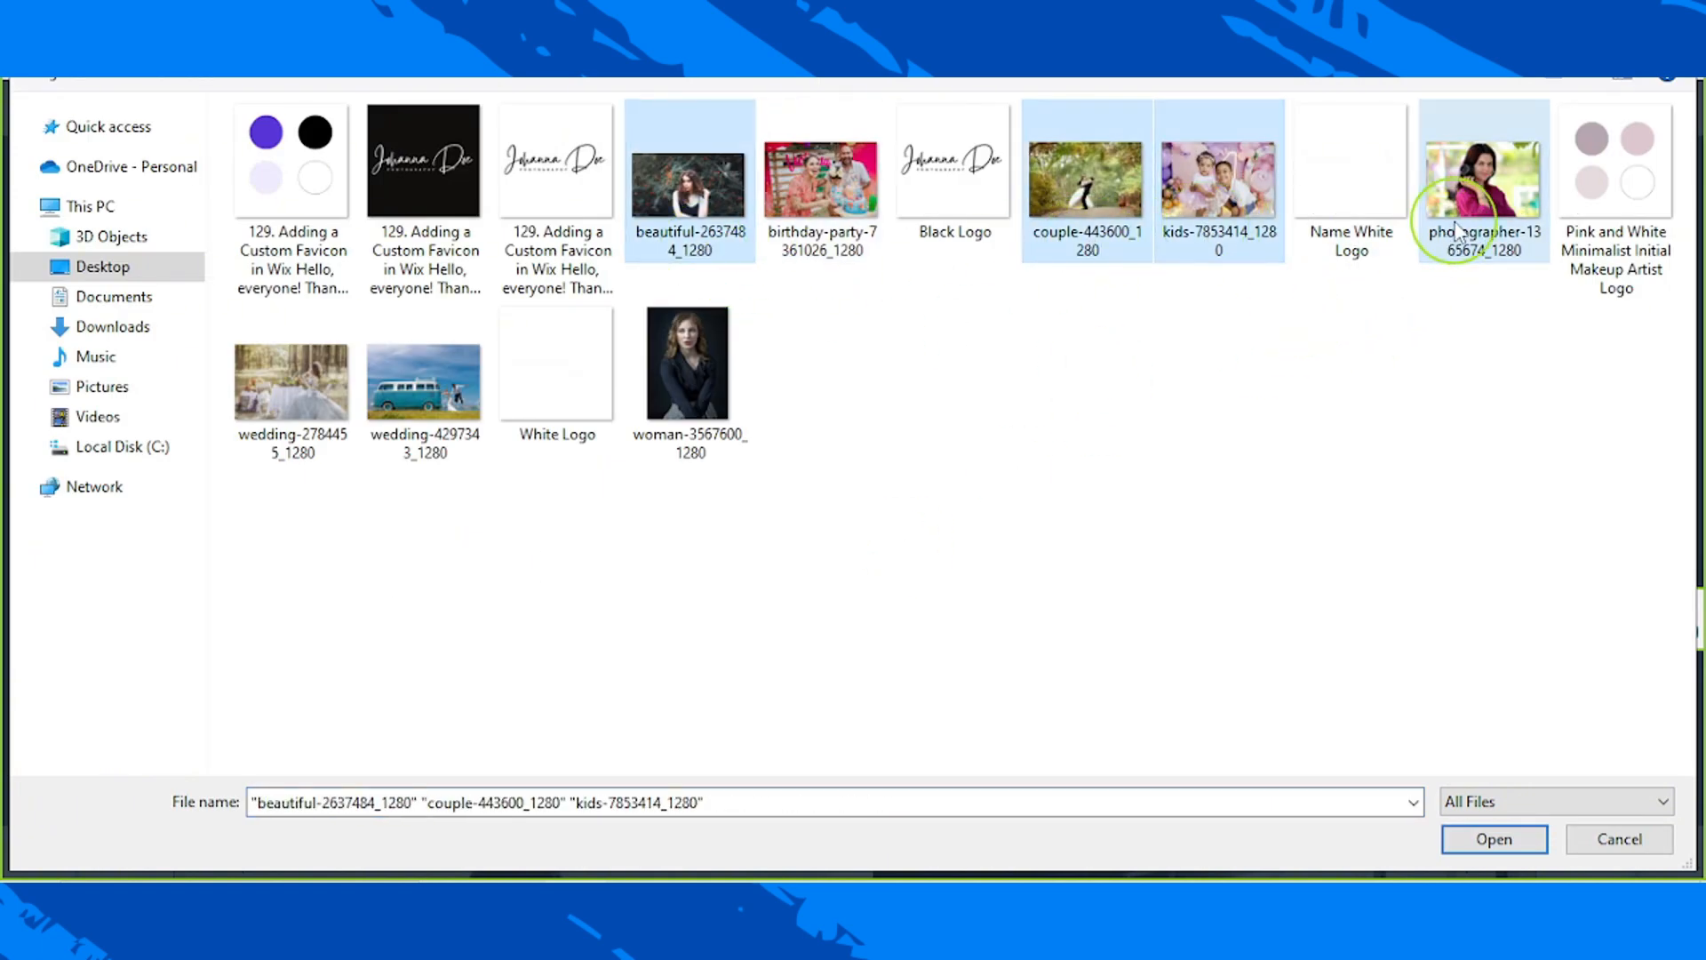
{"action": "left_click", "coordinate": [280, 444], "text": "ctrl"}
{"action": "left_click", "coordinate": [382, 445], "text": "ctrl"}
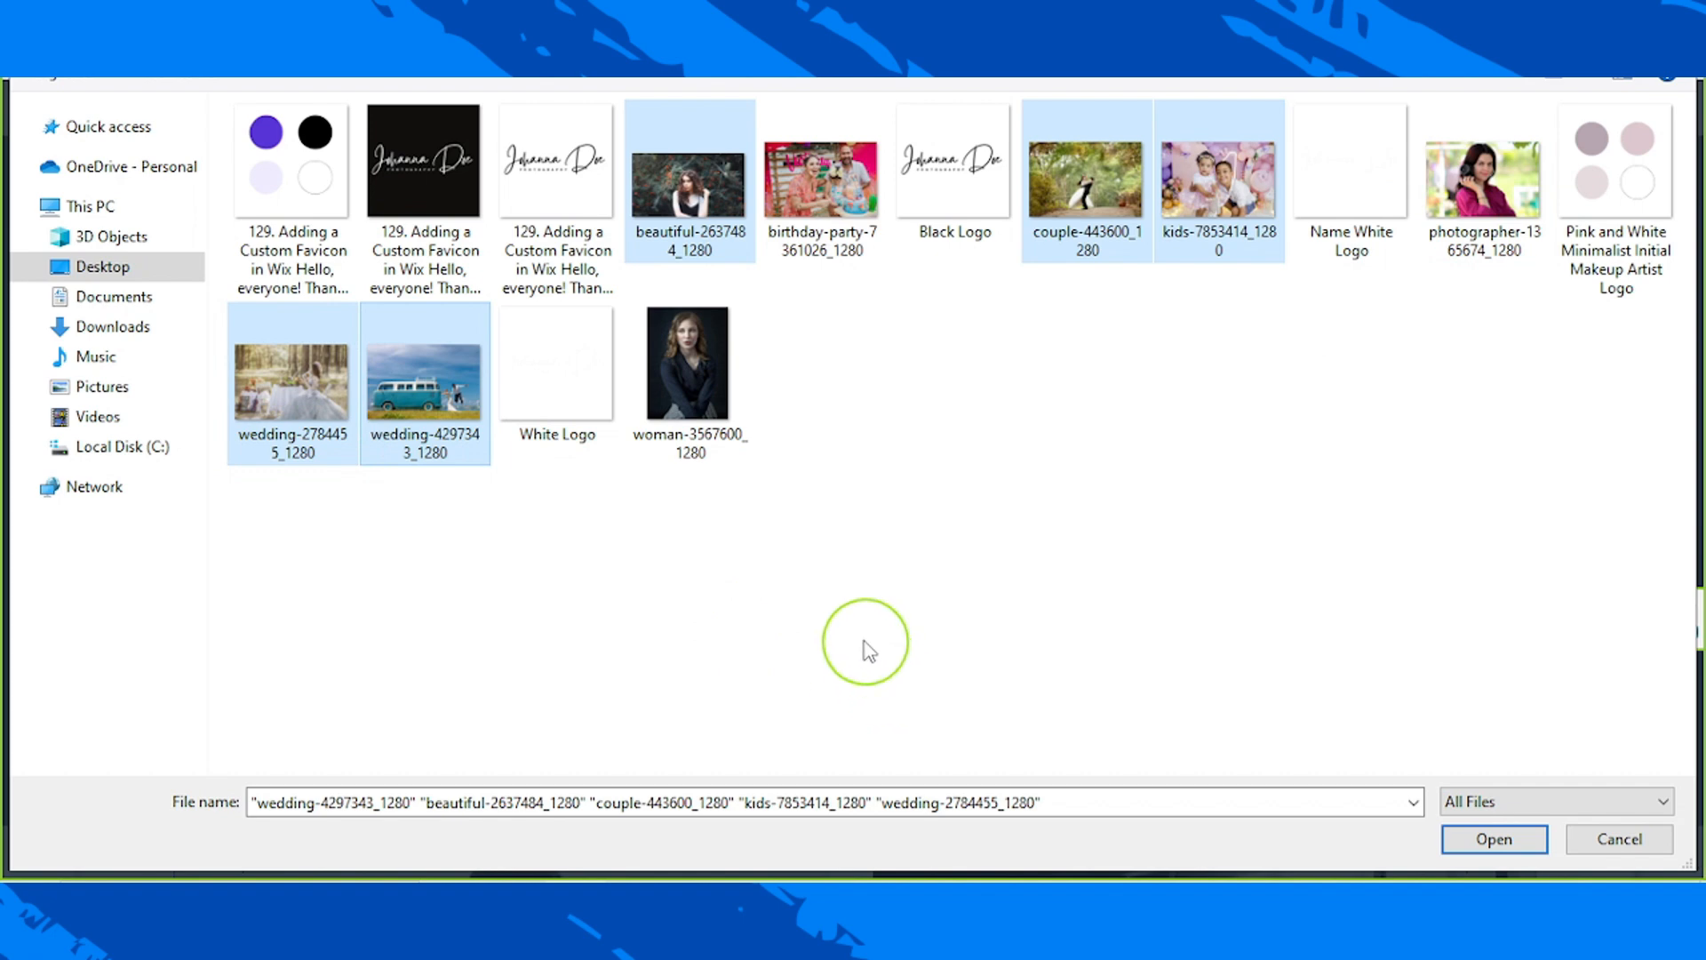
{"action": "left_click", "coordinate": [686, 404], "text": "ctrl"}
{"action": "left_click", "coordinate": [828, 196], "text": "ctrl"}
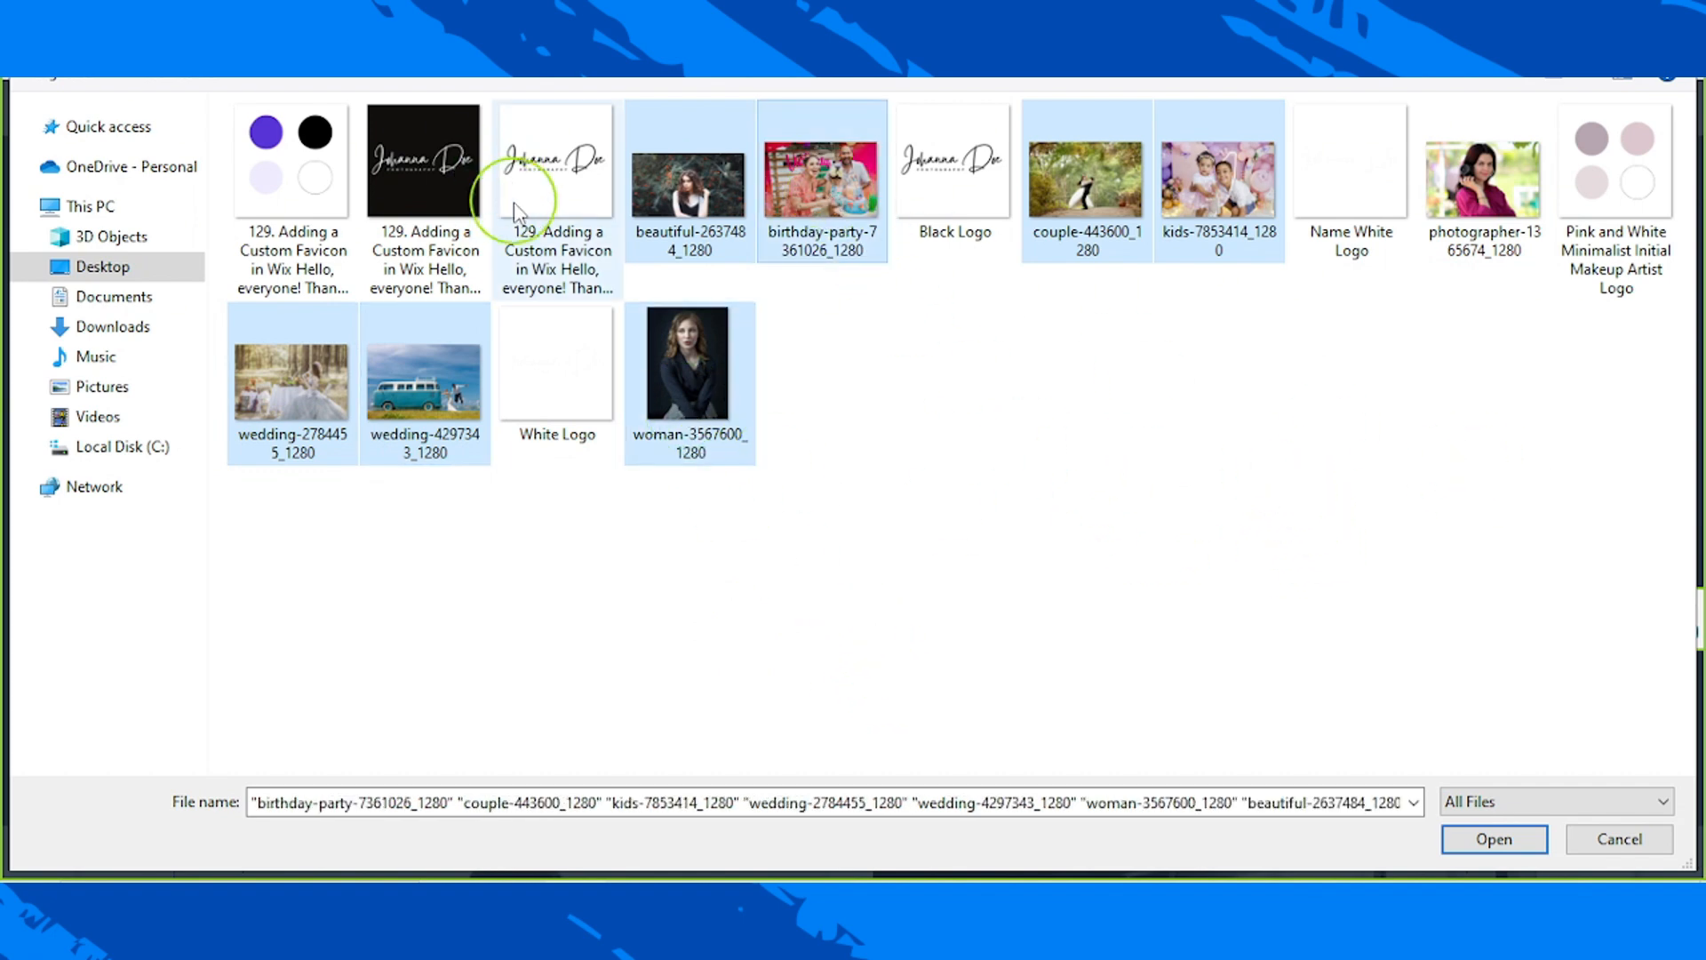
Step: Upload the seven Desktop photos whose file names start with beautiful, birthday-party, couple, kids, wedding (two files) and woman
{"action": "left_click", "coordinate": [720, 218]}
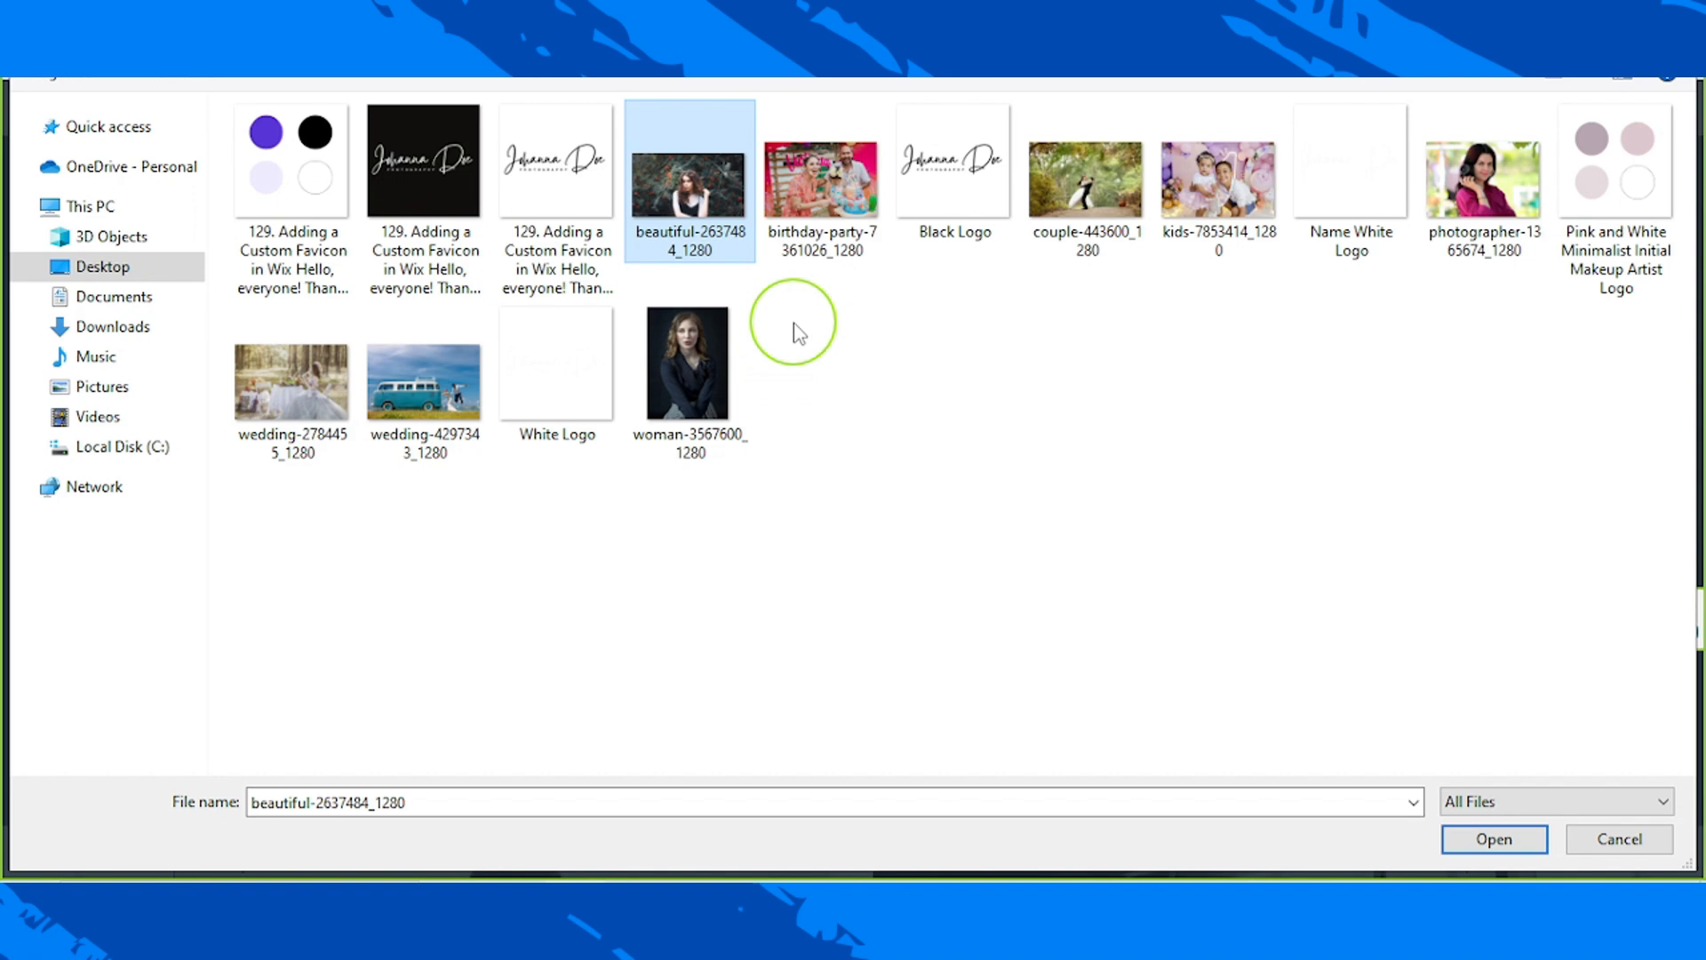
{"action": "left_click", "coordinate": [822, 183]}
{"action": "left_click", "coordinate": [737, 209], "text": "ctrl"}
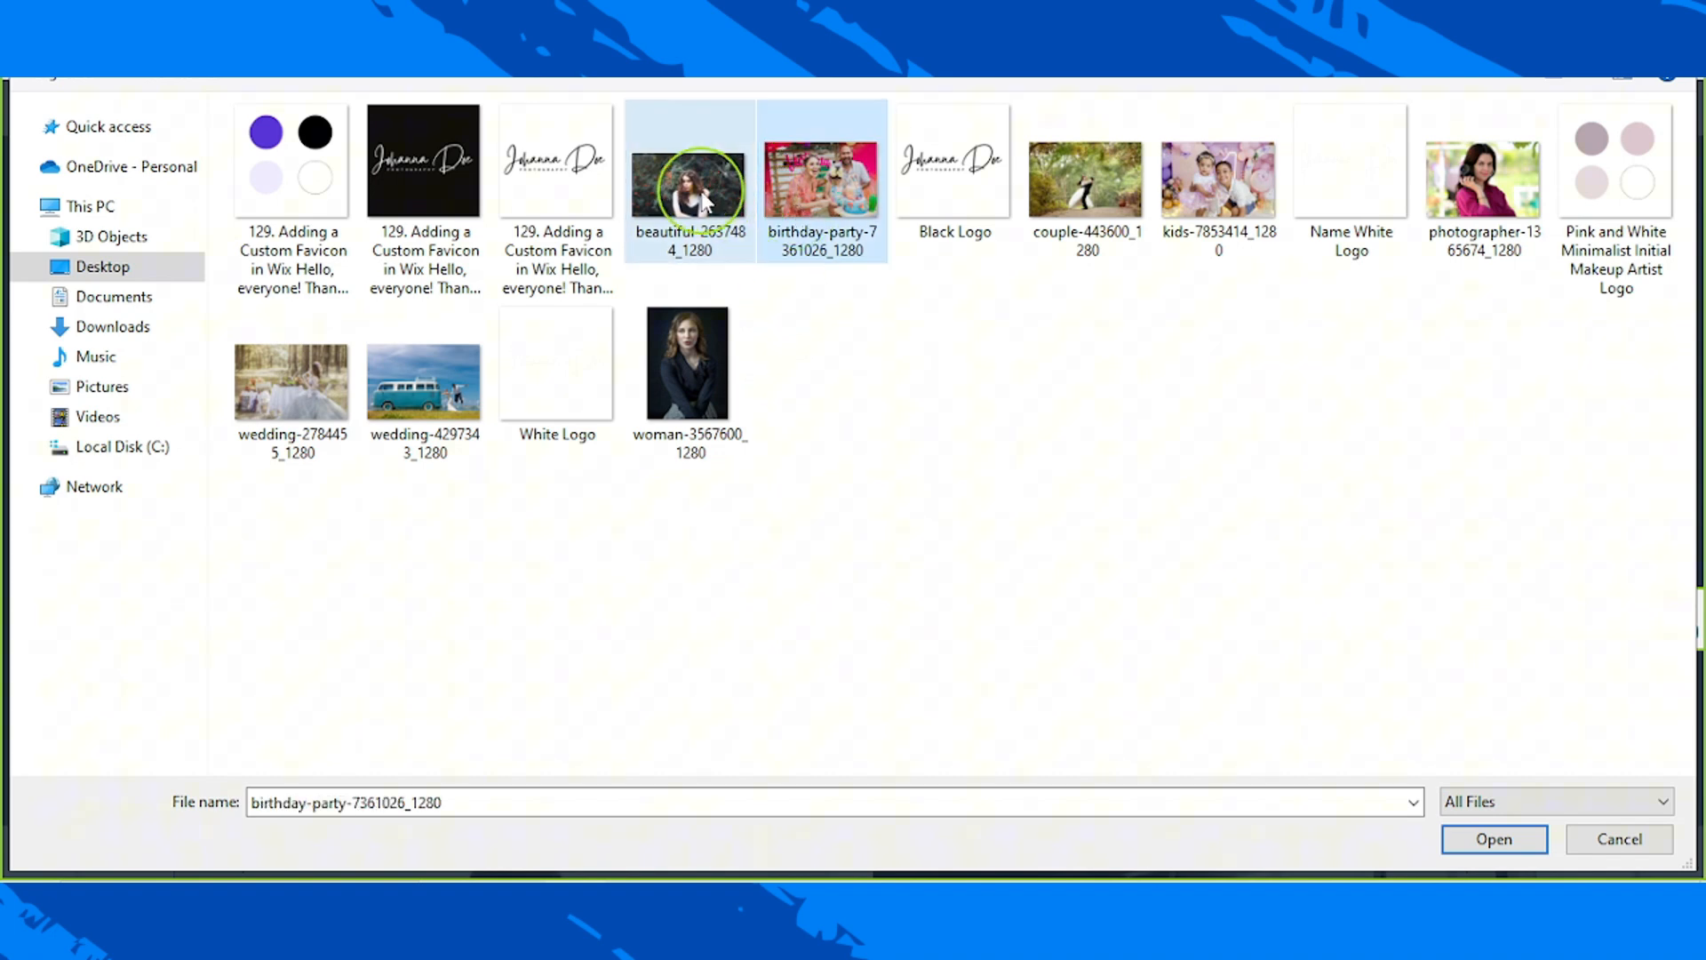
{"action": "left_click", "coordinate": [1046, 218], "text": "ctrl"}
{"action": "left_click", "coordinate": [1211, 191], "text": "ctrl"}
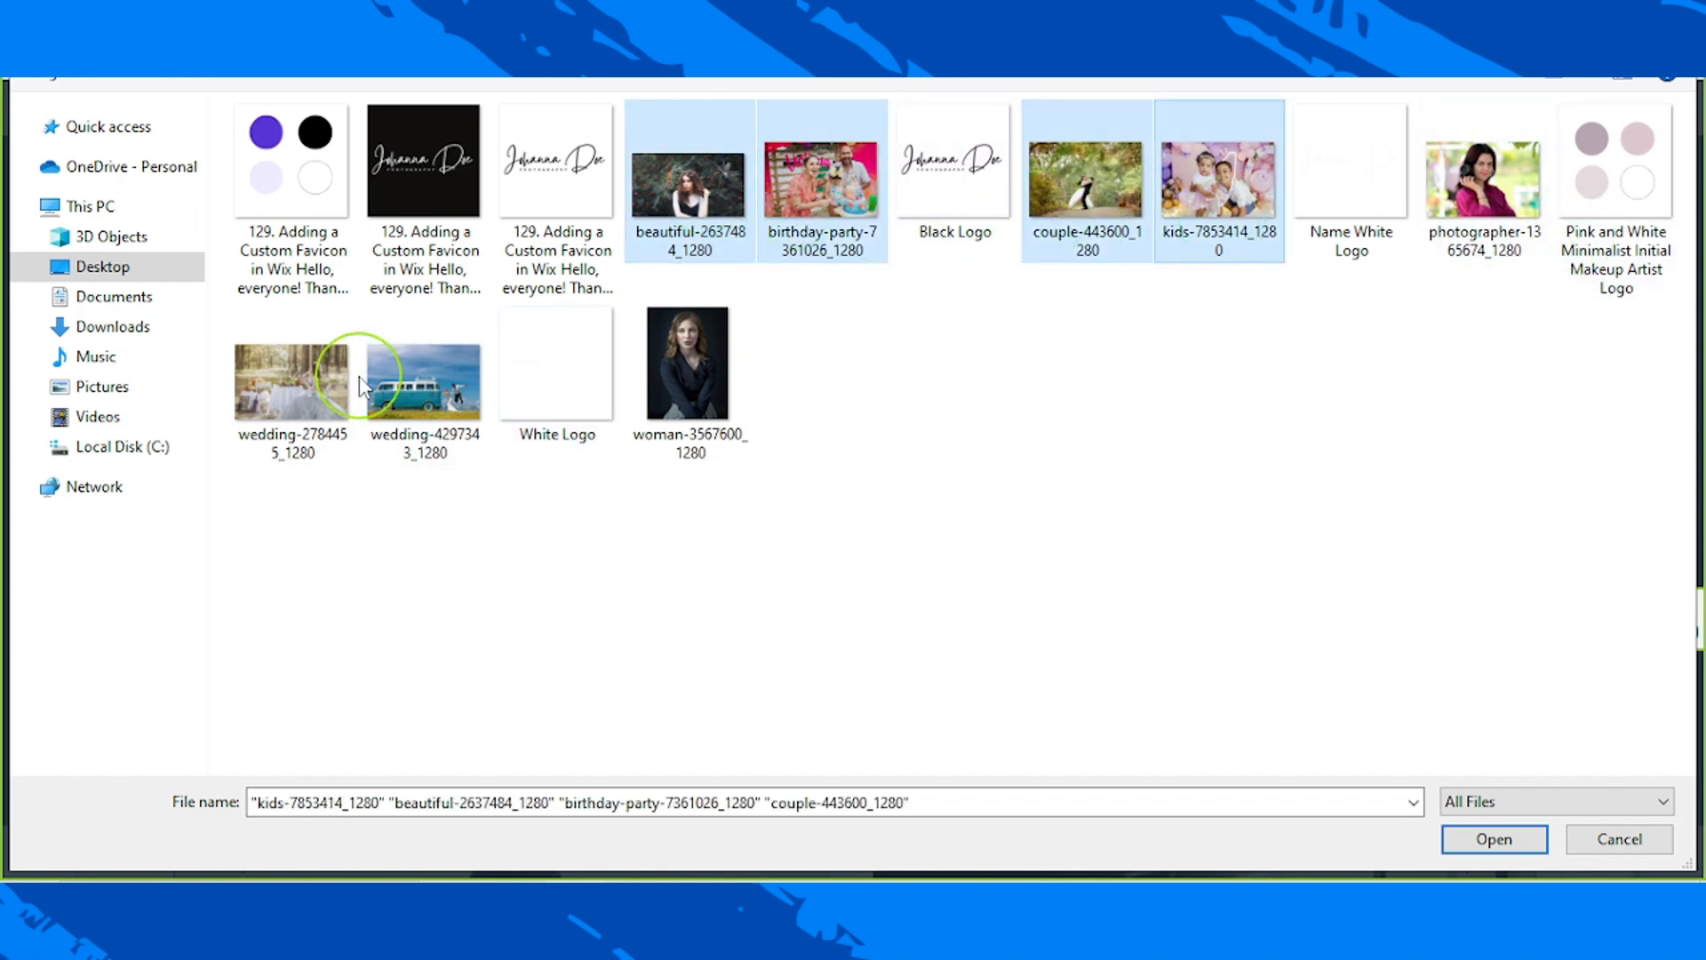
{"action": "left_click", "coordinate": [311, 382], "text": "ctrl"}
{"action": "left_click", "coordinate": [422, 382], "text": "ctrl"}
{"action": "left_click", "coordinate": [688, 373], "text": "ctrl"}
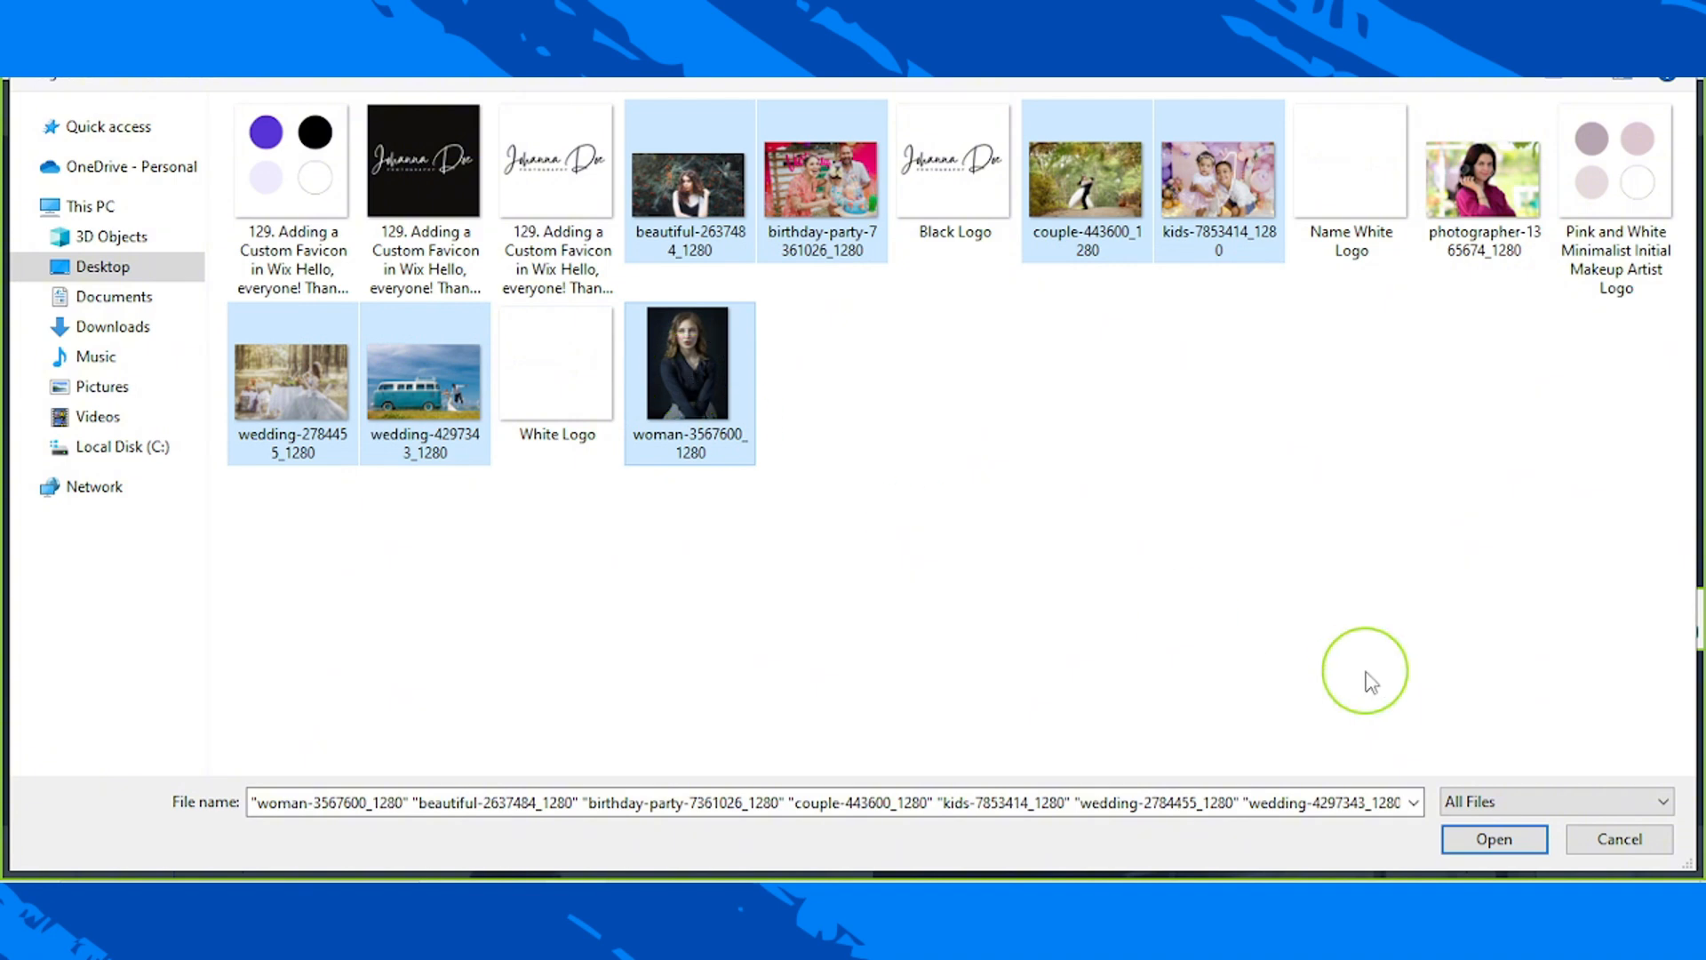
{"action": "left_click", "coordinate": [1506, 844]}
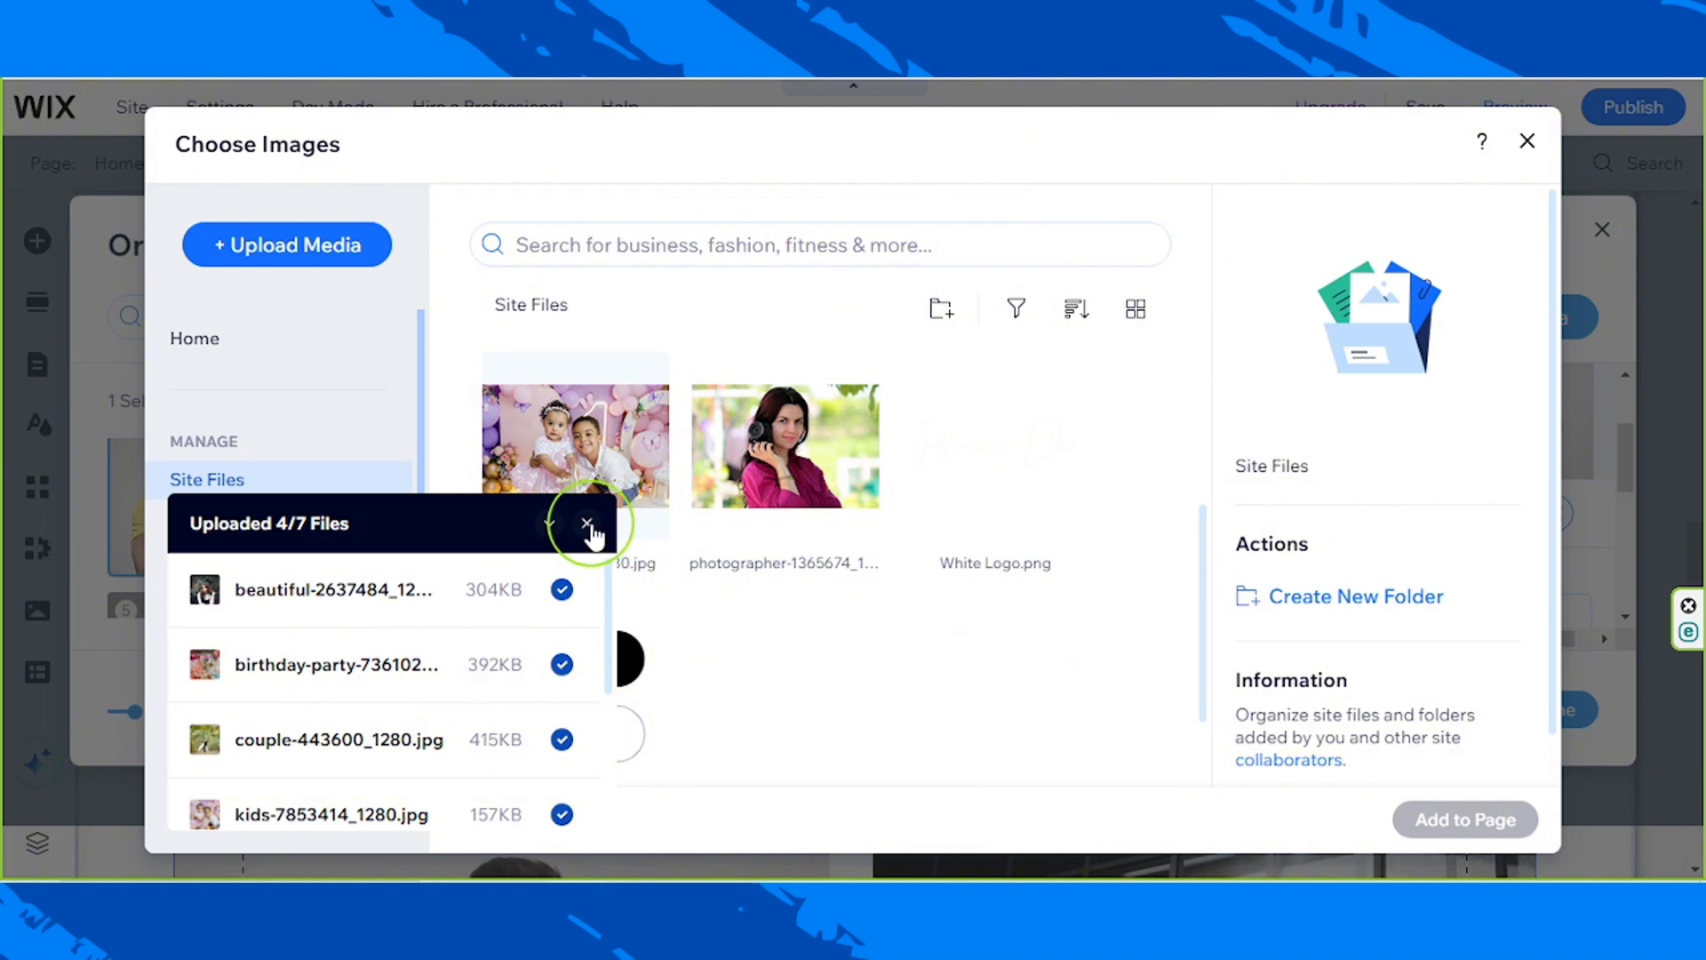
Step: Replace the gallery's first image with kids-7853414_1280.jpg from the site files
{"action": "left_click", "coordinate": [587, 524]}
{"action": "left_click", "coordinate": [830, 557]}
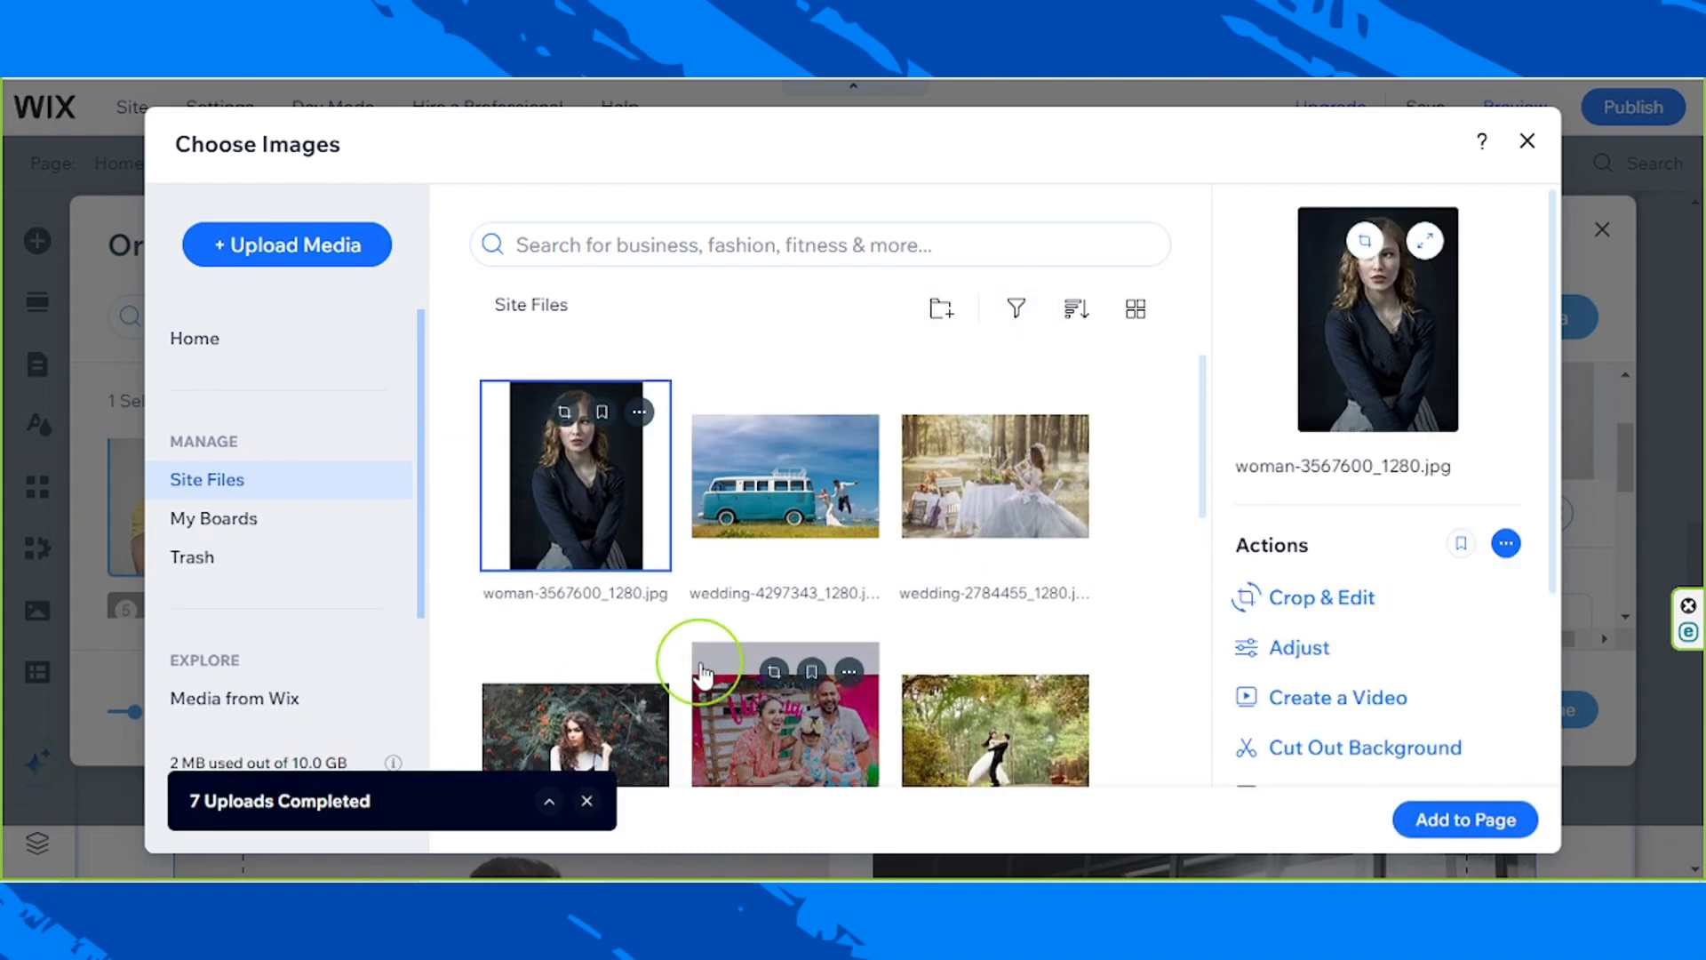
{"action": "scroll", "coordinate": [701, 666], "scroll_direction": "down", "scroll_amount": 6}
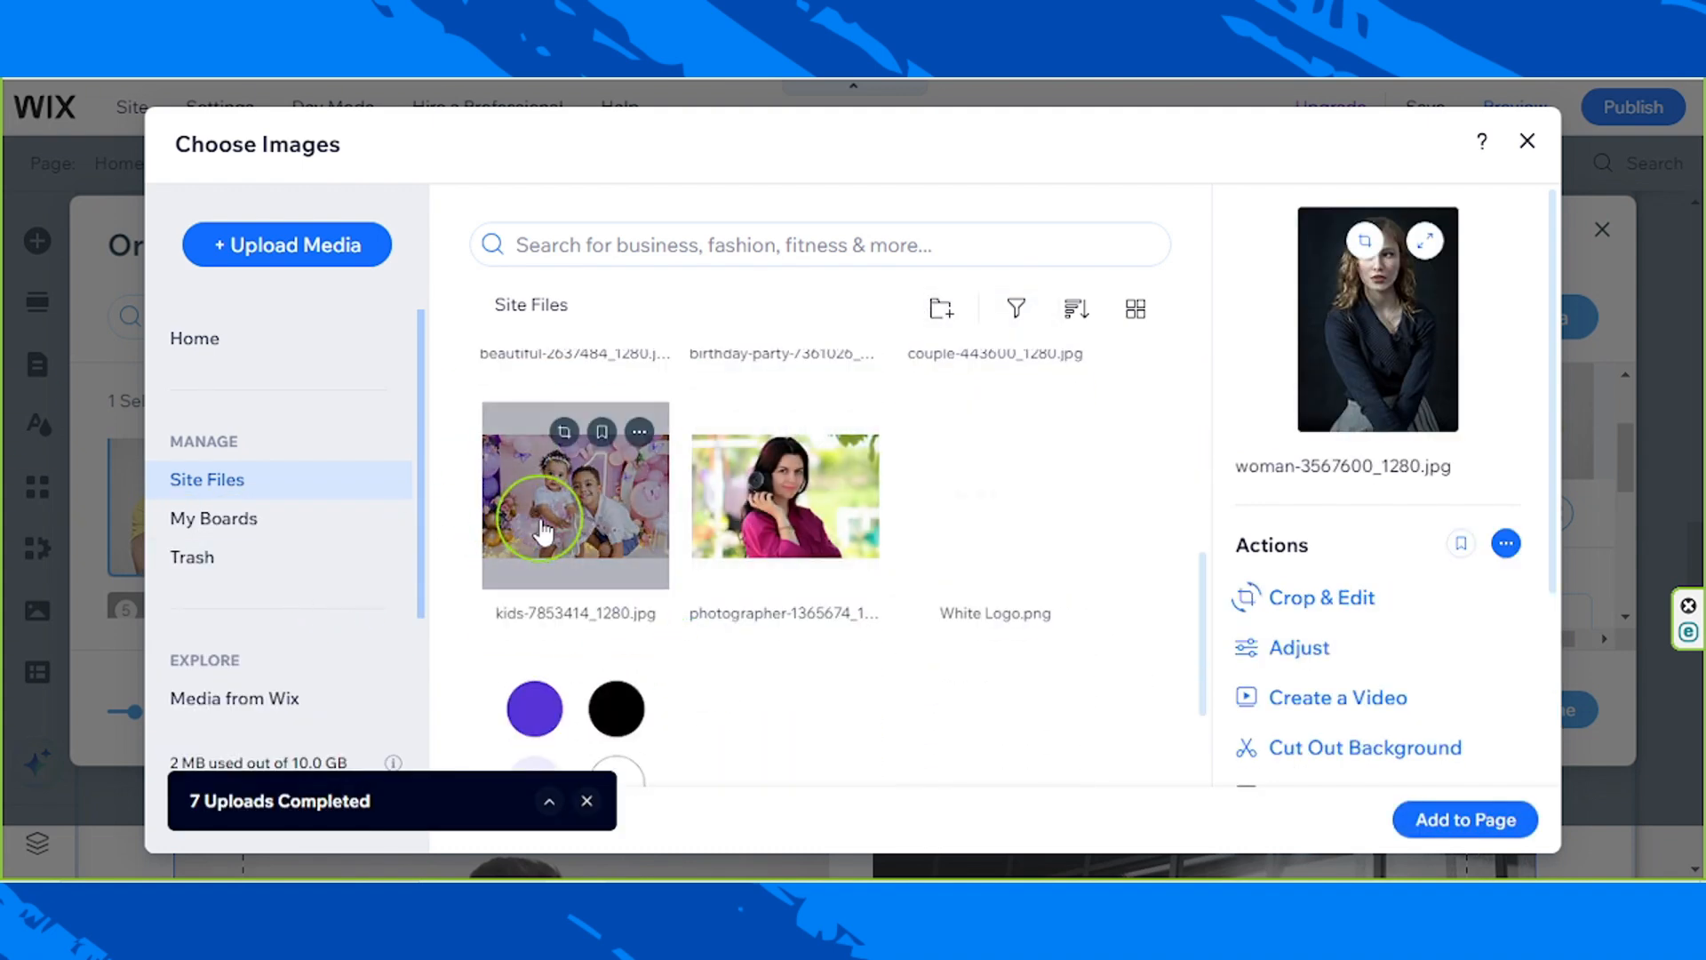
{"action": "left_click", "coordinate": [542, 530]}
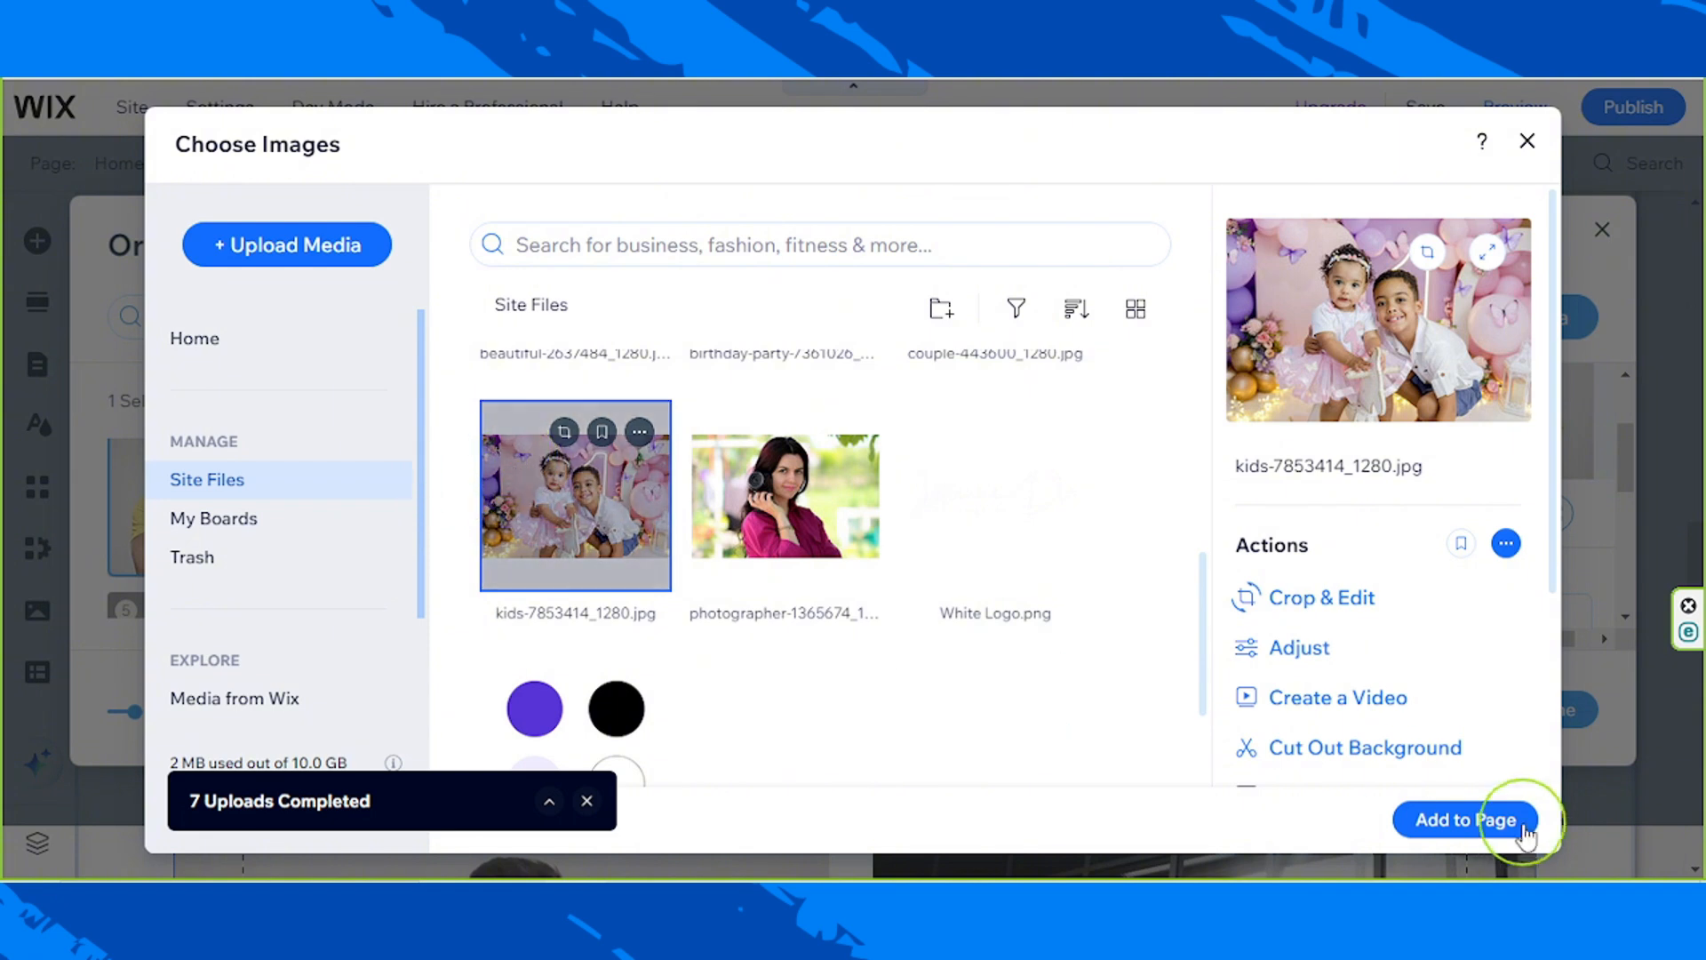
{"action": "left_click", "coordinate": [1490, 819]}
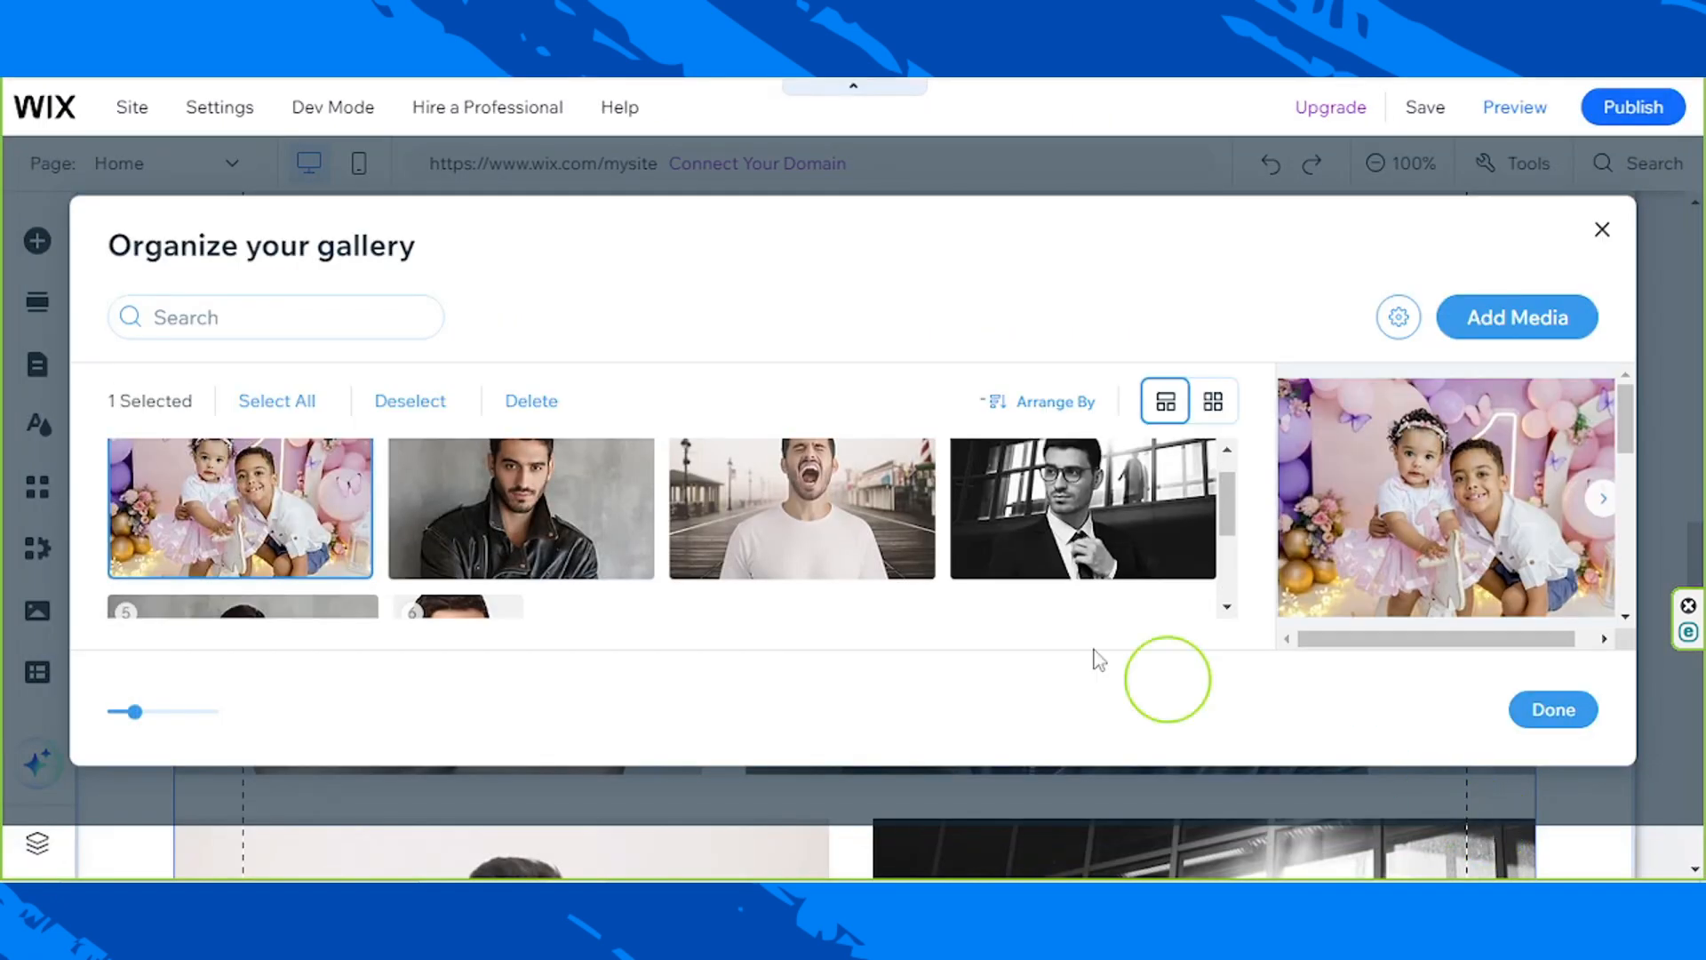
Step: Replace the gallery's second image, the man in the leather jacket, with couple-443600_1280.jpg
{"action": "left_click", "coordinate": [482, 517]}
{"action": "left_click", "coordinate": [780, 547]}
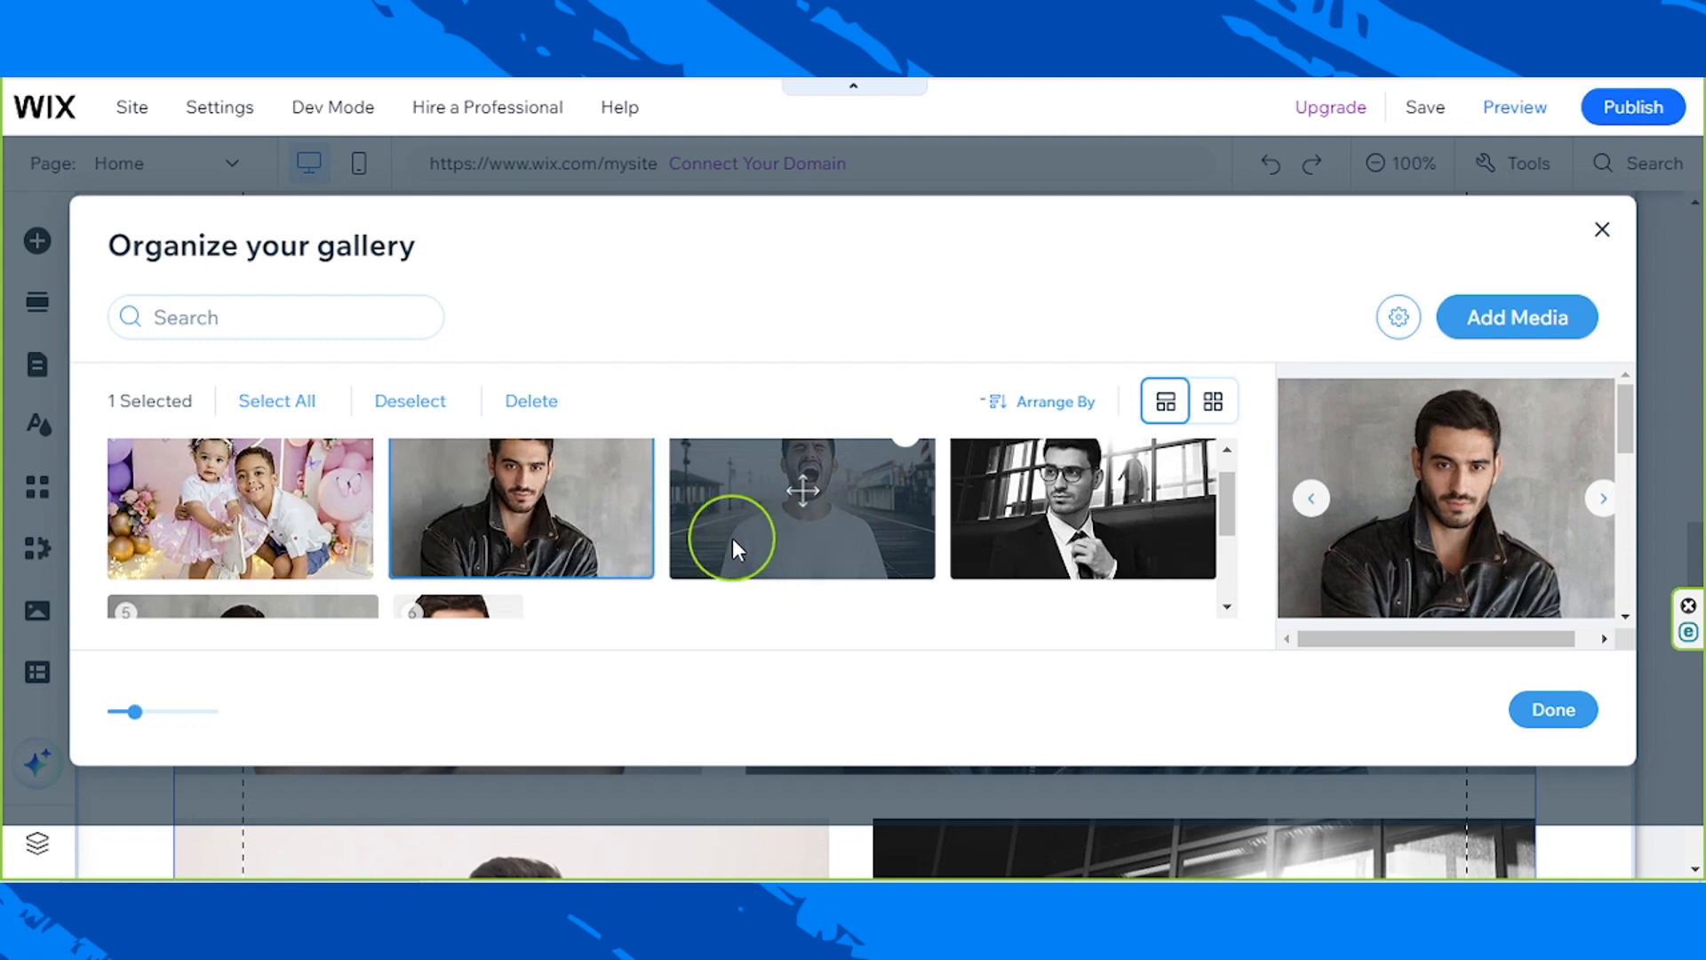
{"action": "left_click", "coordinate": [478, 524]}
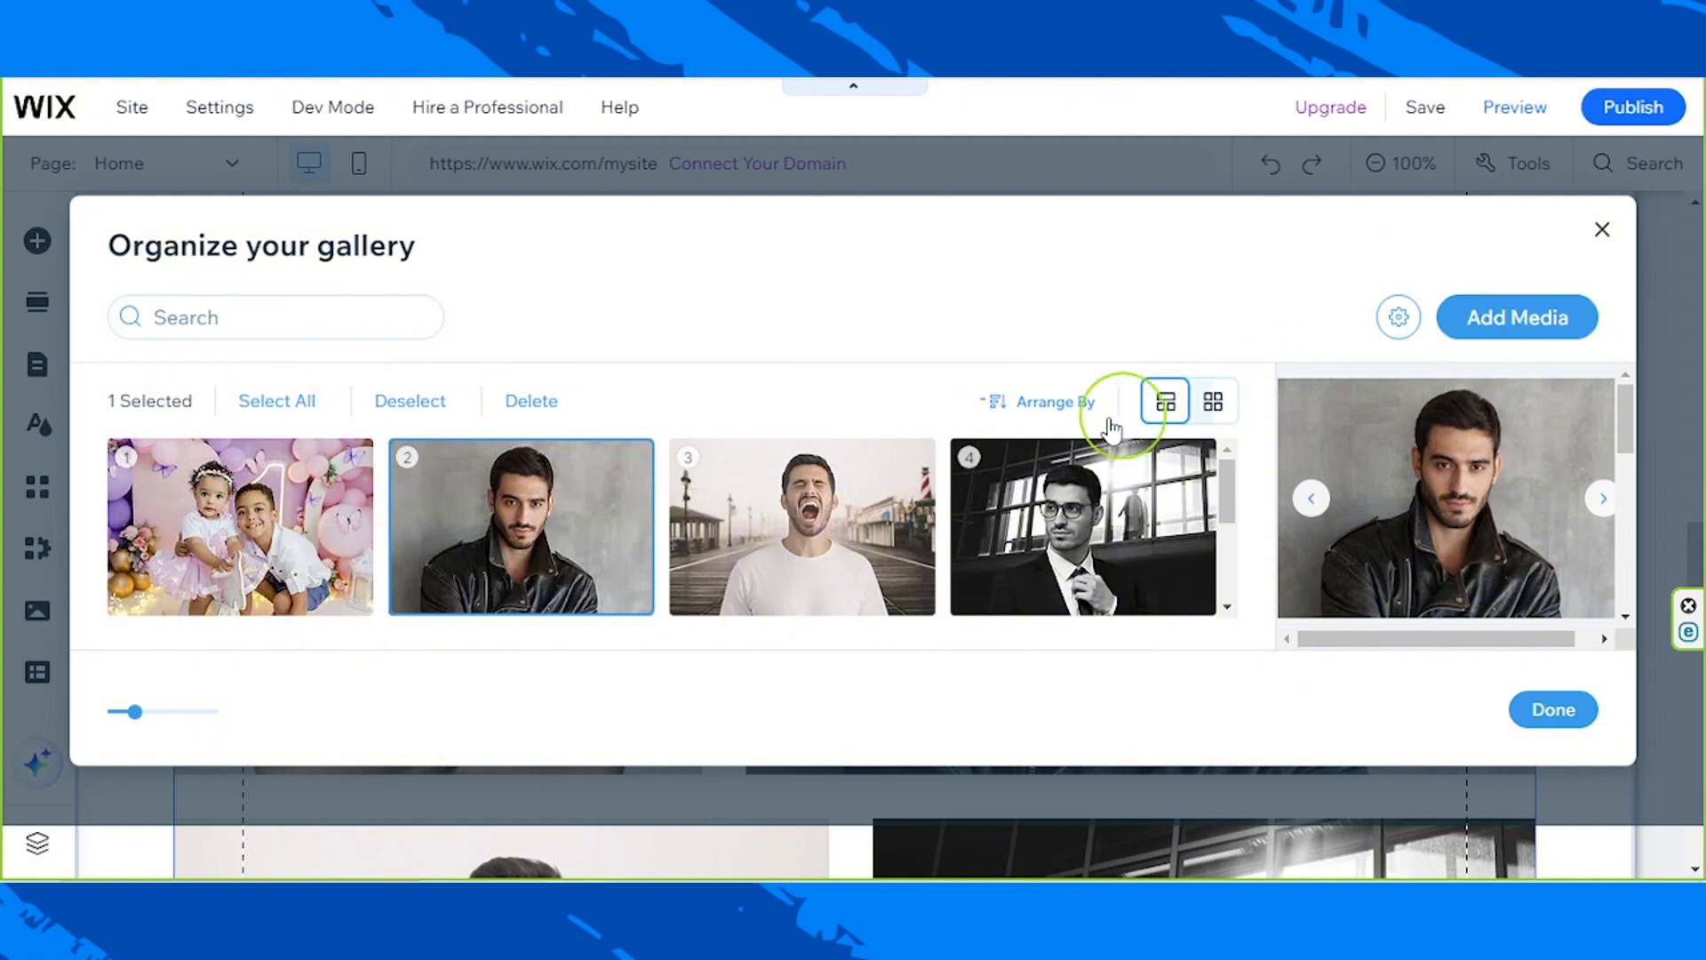
{"action": "scroll", "coordinate": [1390, 525], "scroll_direction": "down", "scroll_amount": 3}
{"action": "left_click", "coordinate": [1446, 430]}
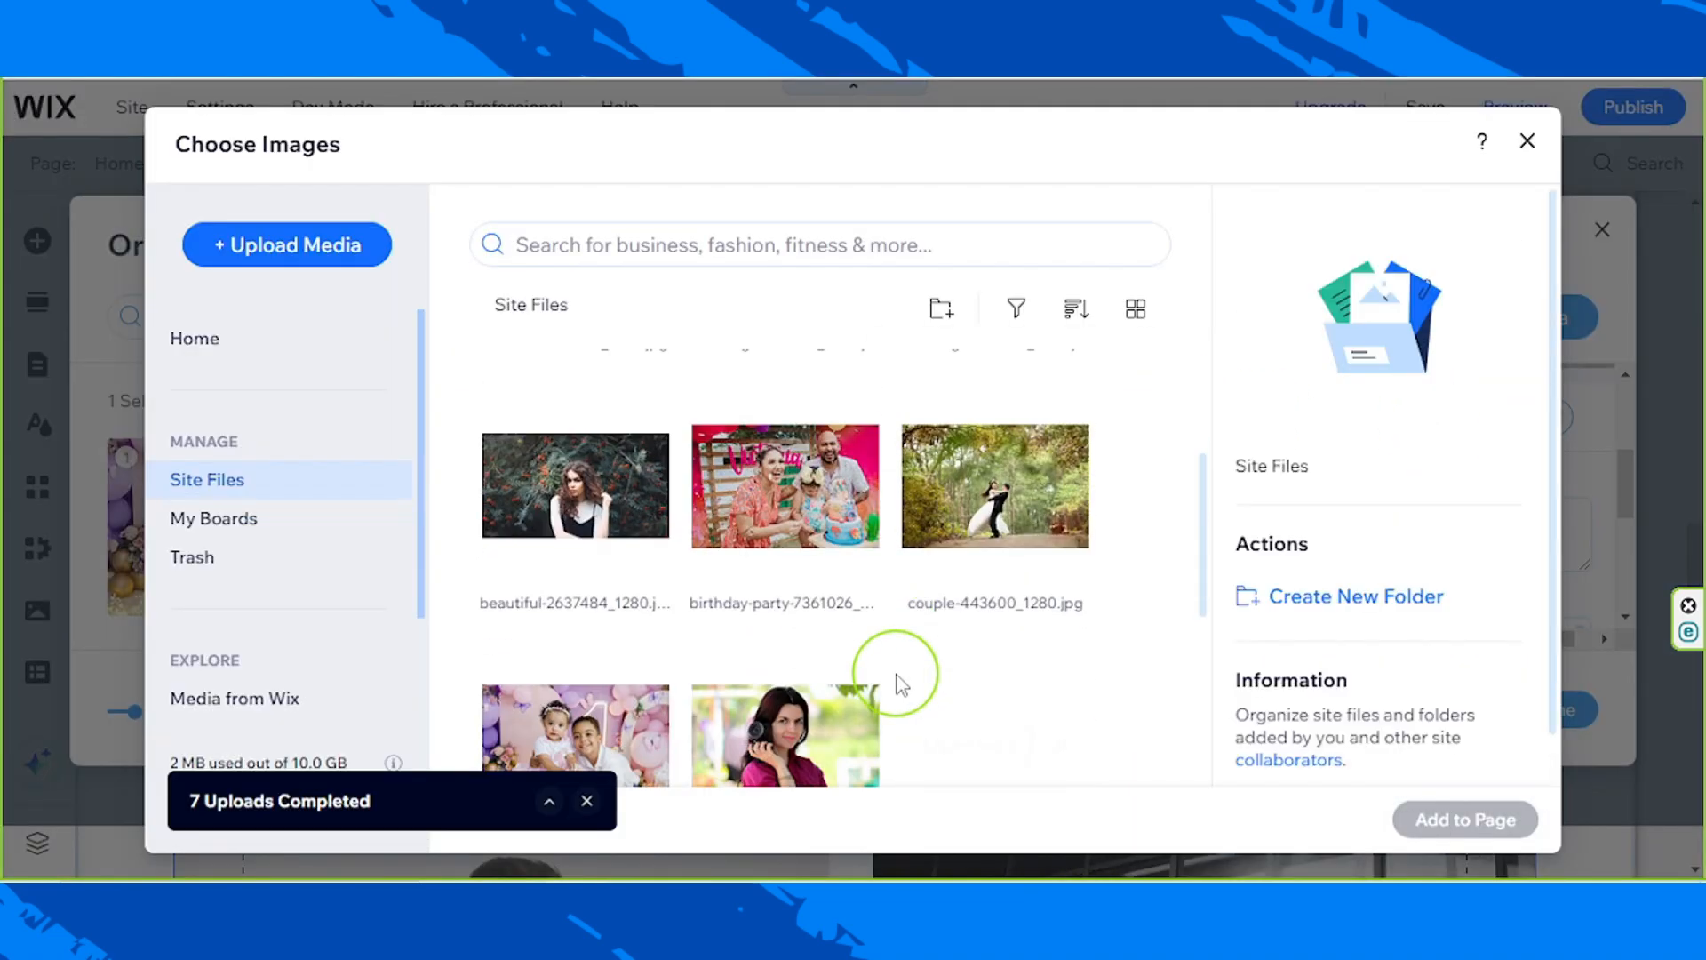
{"action": "left_click", "coordinate": [995, 498]}
{"action": "left_click", "coordinate": [1420, 814]}
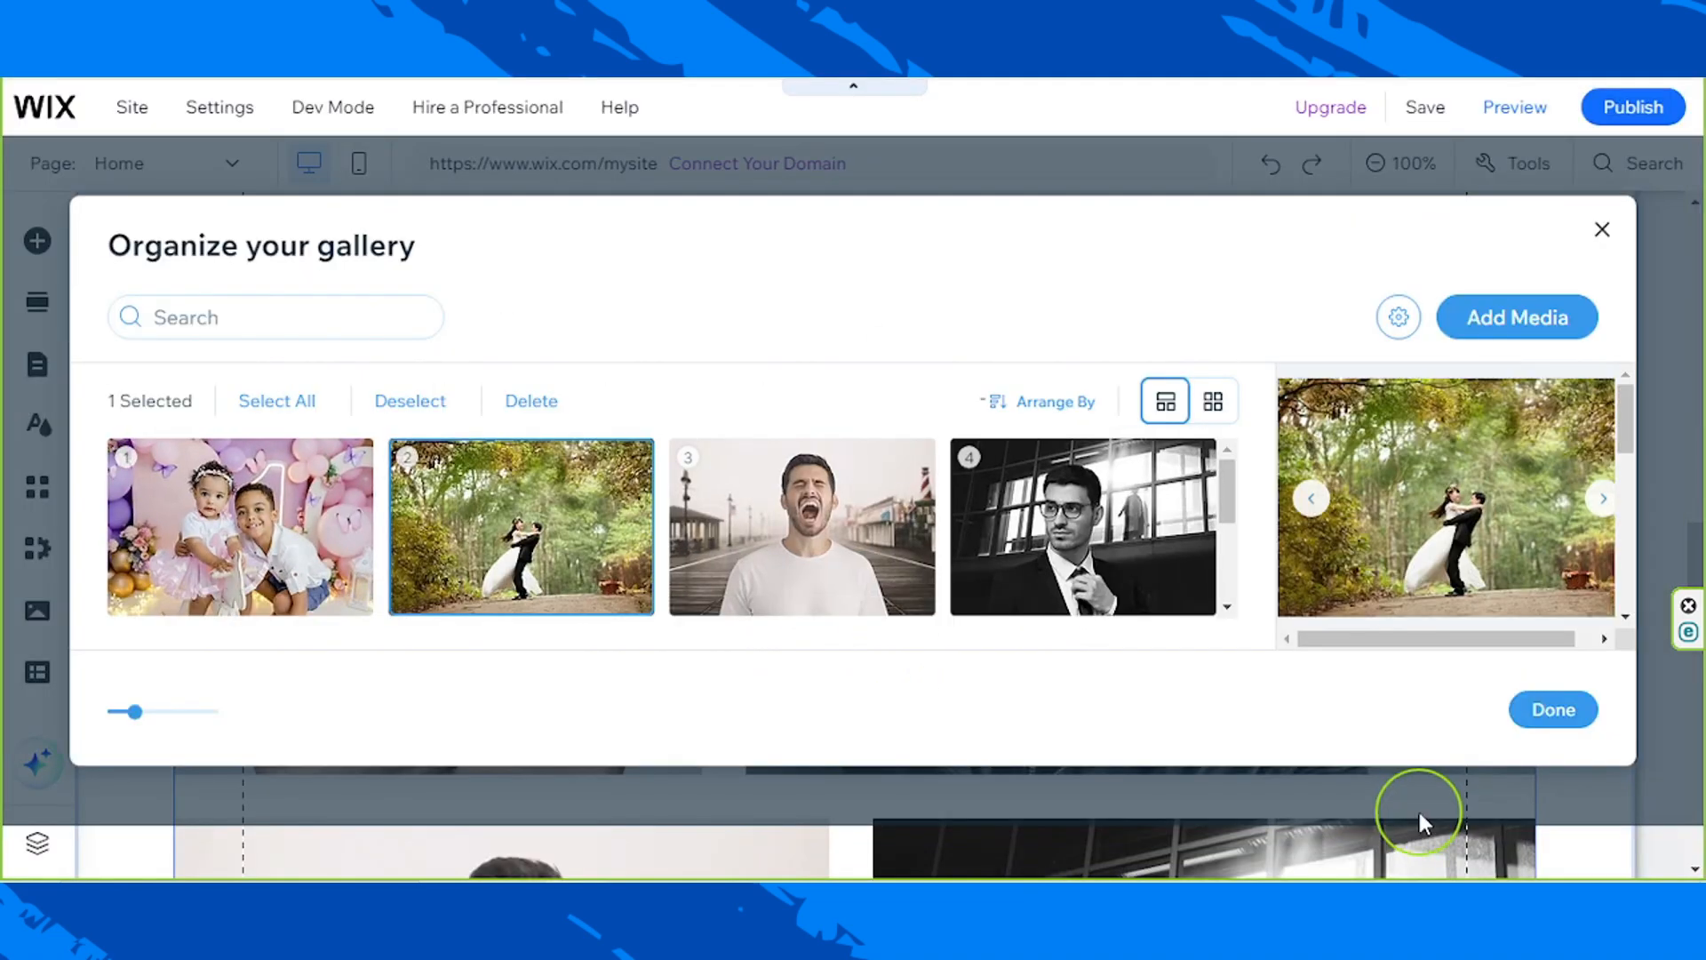
Step: Examine the Title, Description, Alt text and Link fields offered for the second gallery image
{"action": "scroll", "coordinate": [1444, 573], "scroll_direction": "down", "scroll_amount": 3}
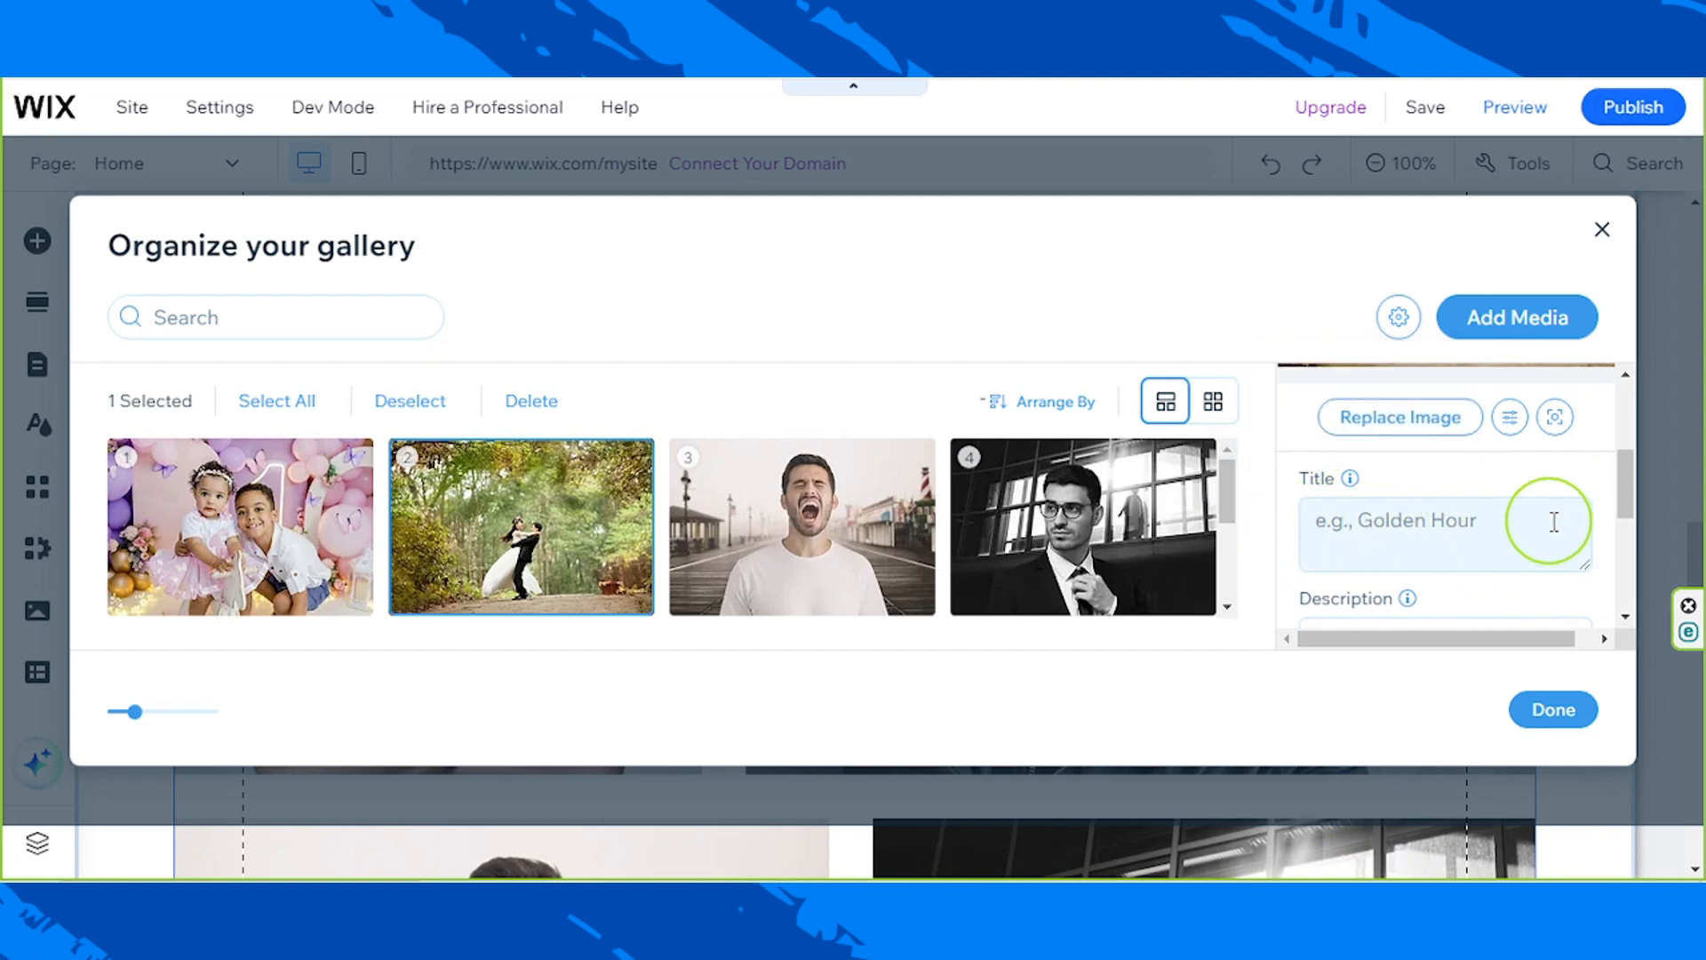
{"action": "scroll", "coordinate": [1429, 534], "scroll_direction": "down", "scroll_amount": 2}
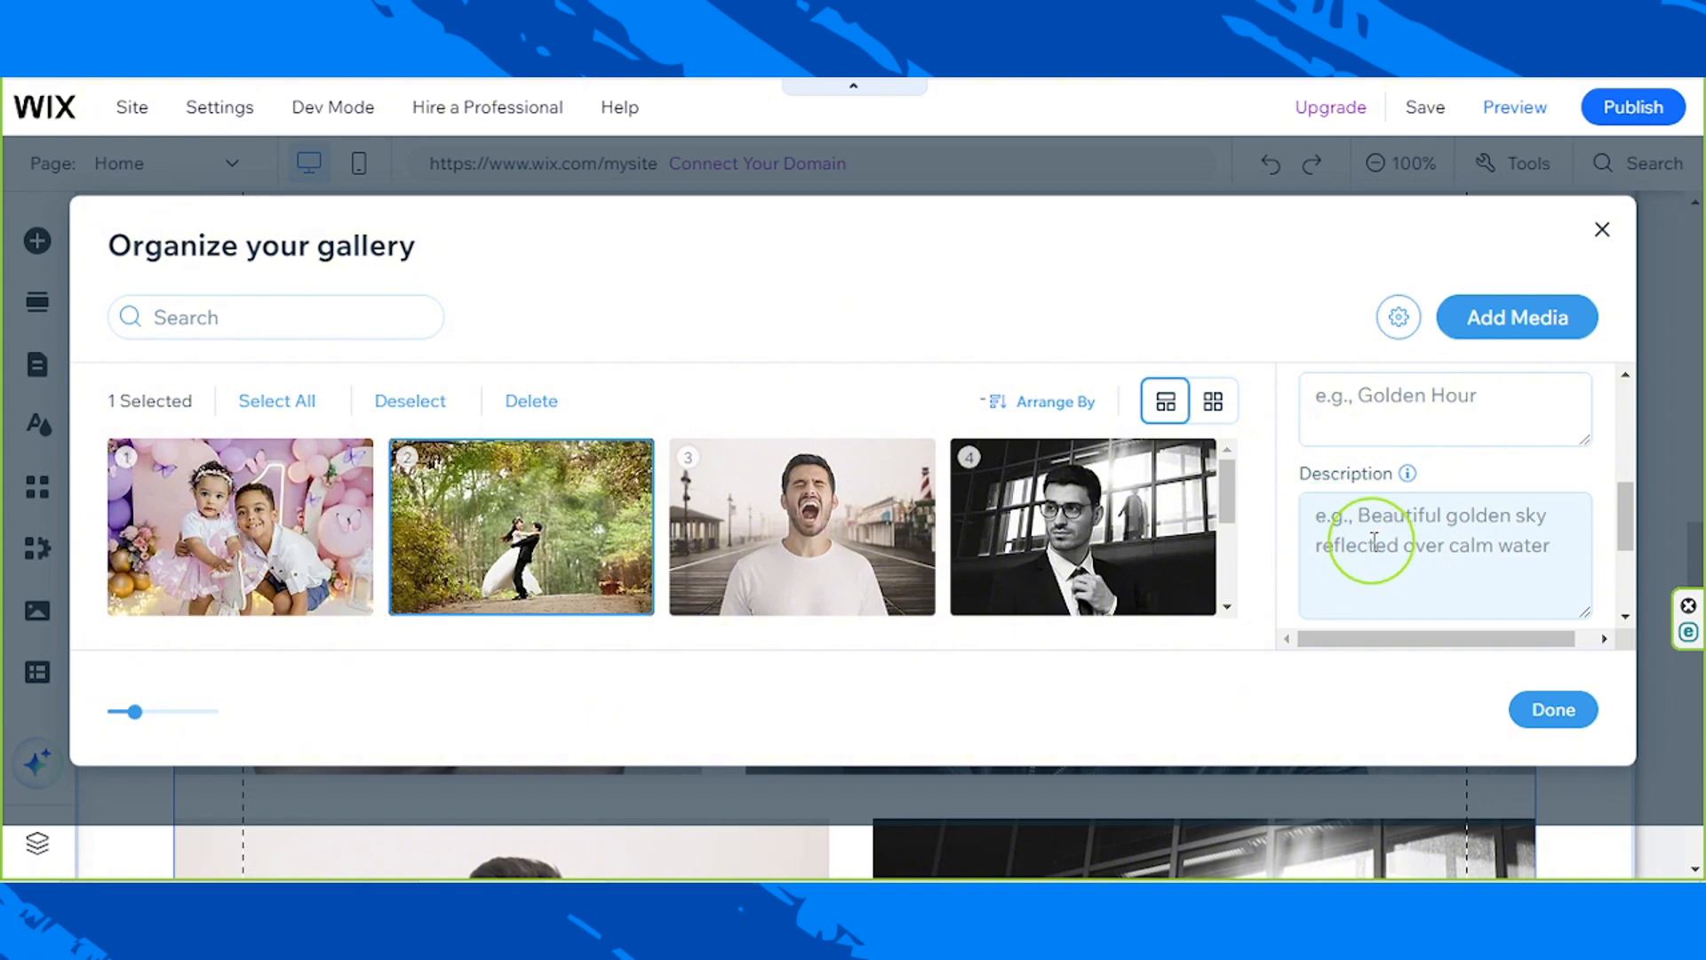
{"action": "scroll", "coordinate": [1374, 543], "scroll_direction": "down", "scroll_amount": 2}
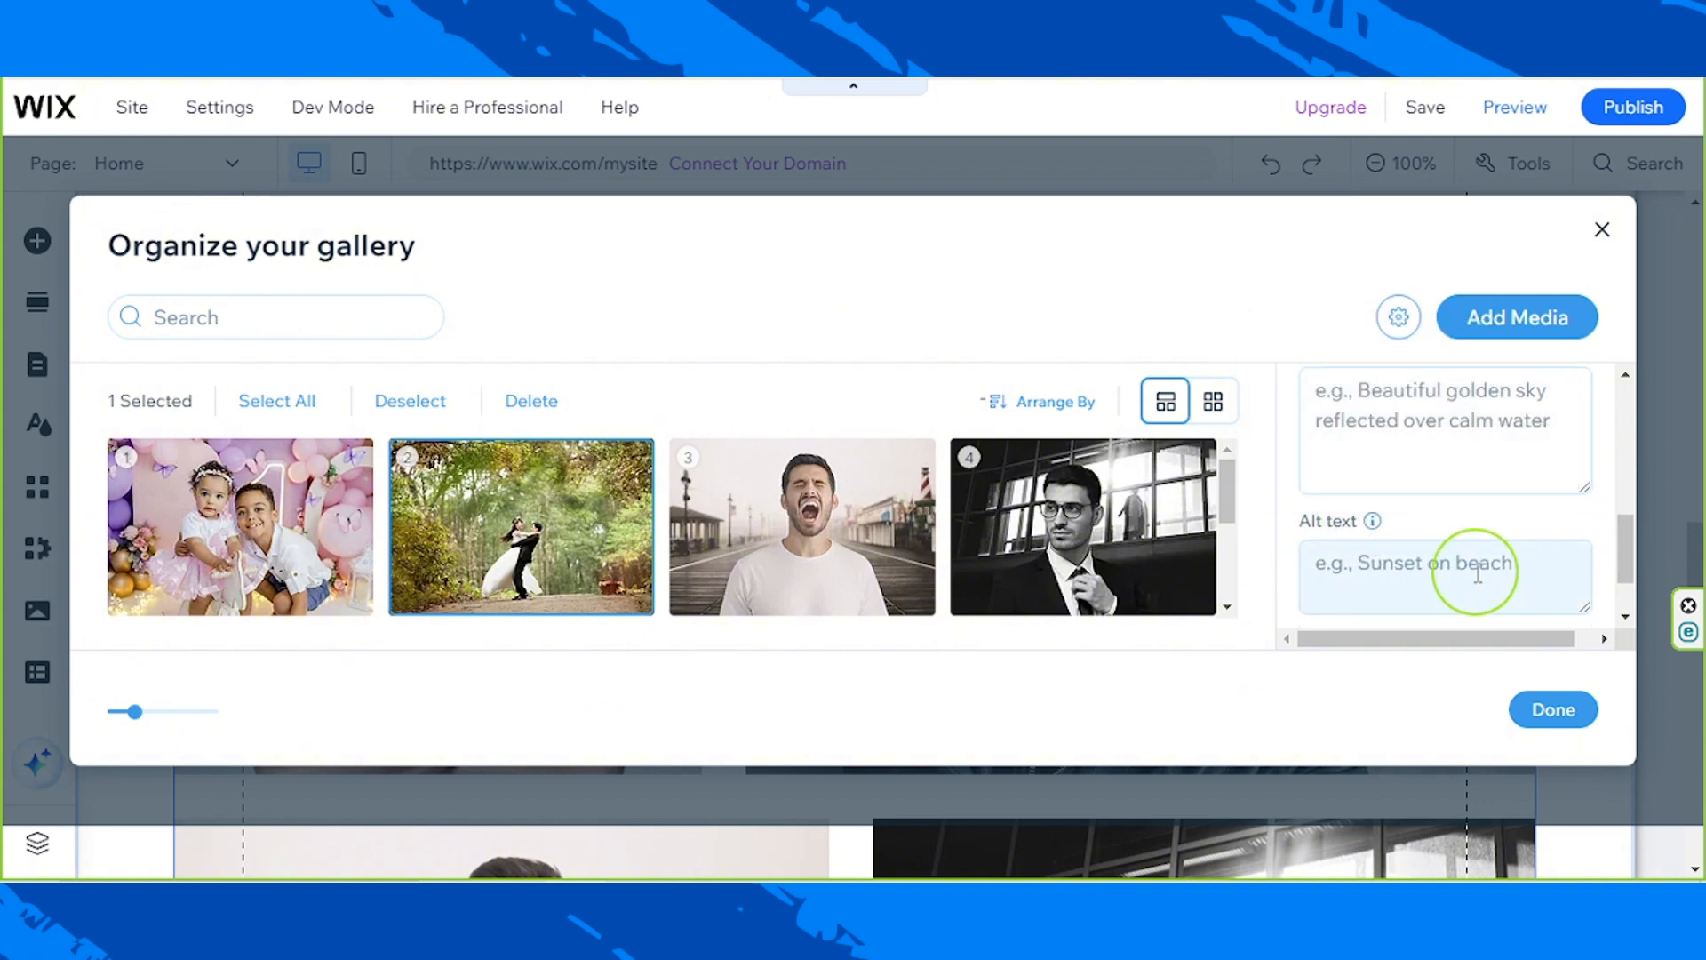
{"action": "scroll", "coordinate": [1477, 573], "scroll_direction": "down", "scroll_amount": 1}
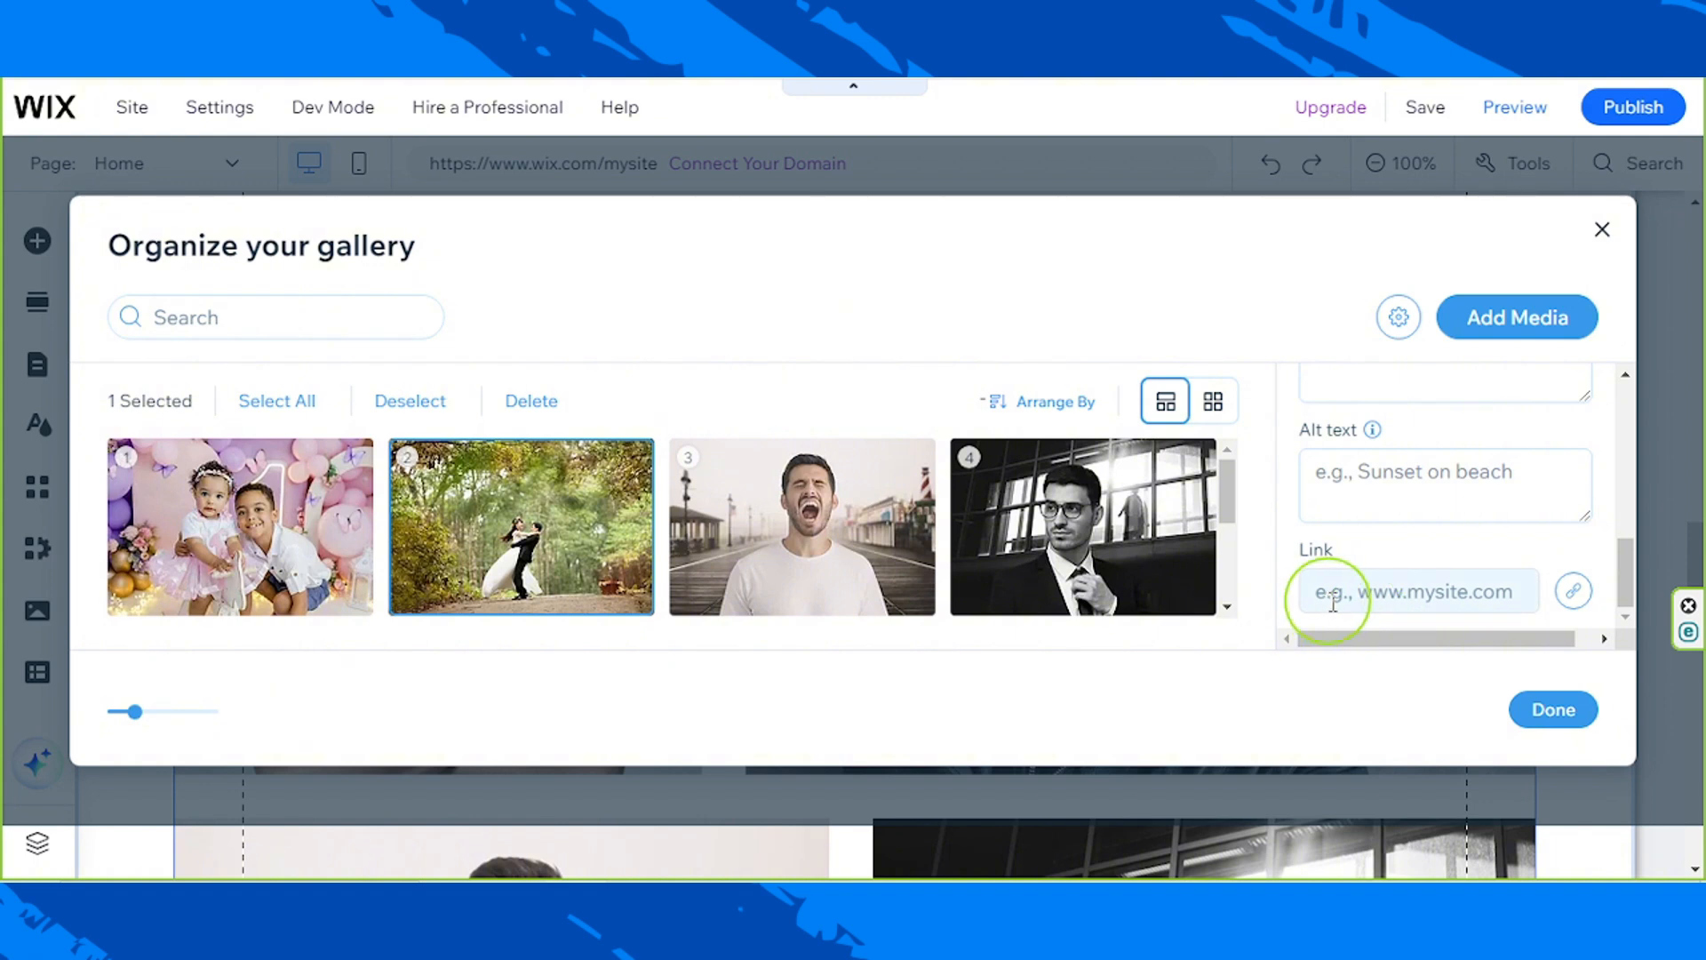
{"action": "scroll", "coordinate": [1475, 560], "scroll_direction": "up", "scroll_amount": 5}
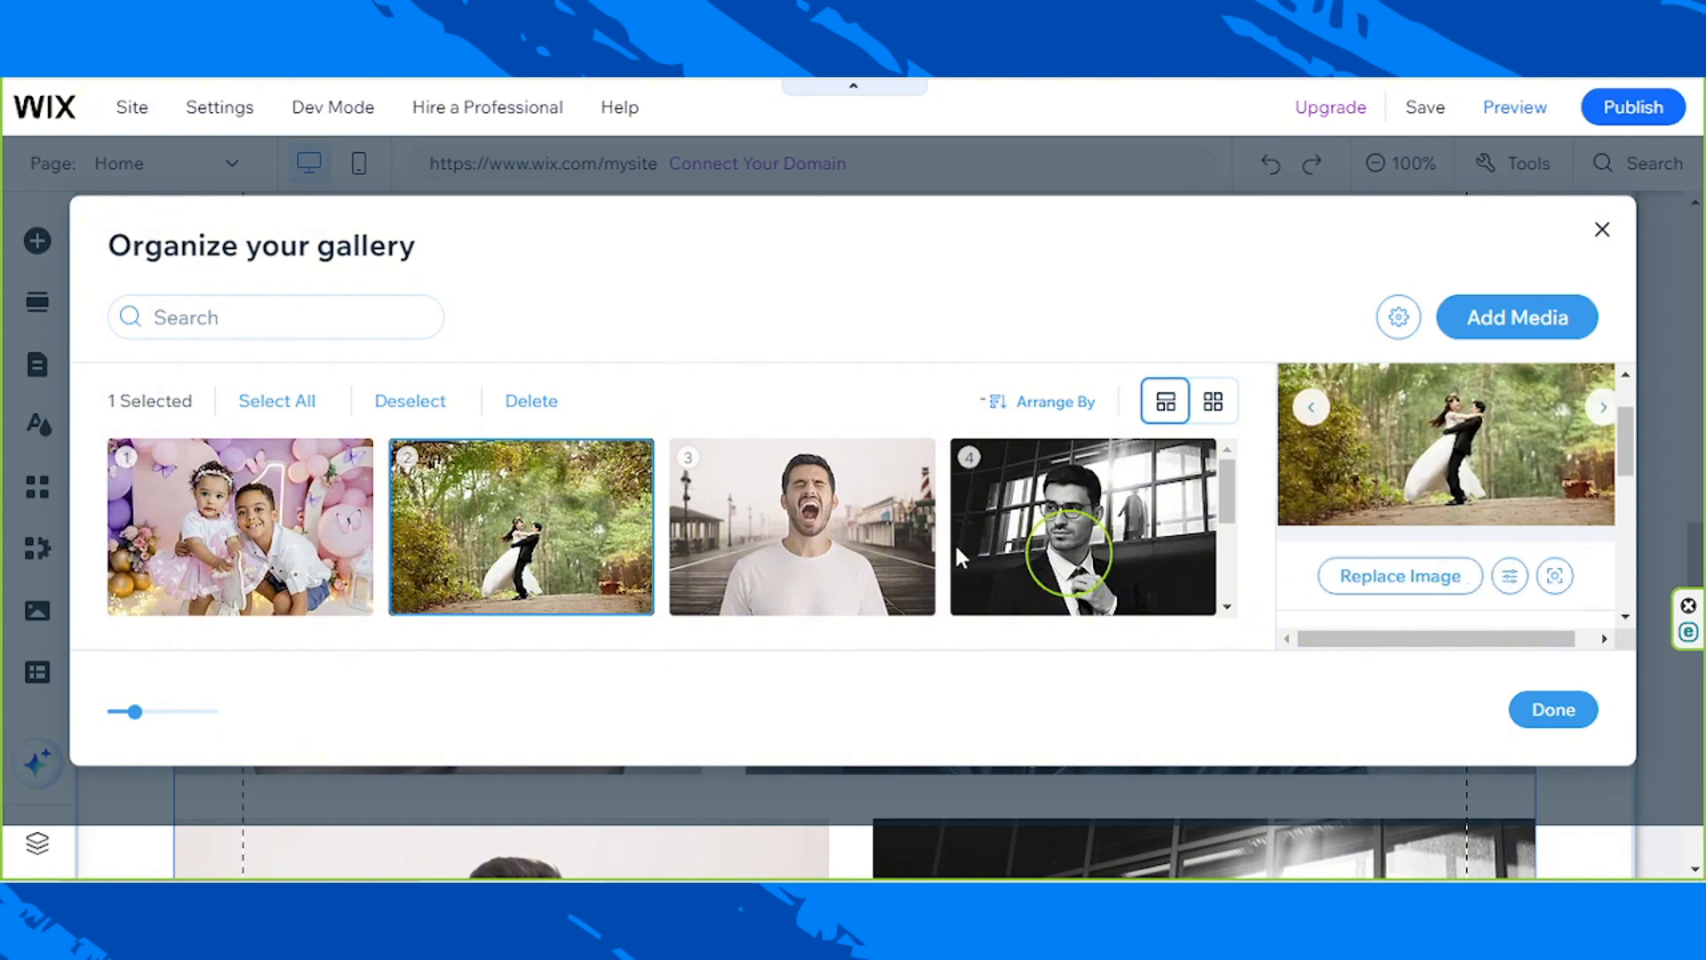
Step: Replace the remaining four template images with the birthday-party, beautiful, wedding-2784455 and wedding-4297343 photos, moving the birthday photo to second place
{"action": "left_click", "coordinate": [791, 526]}
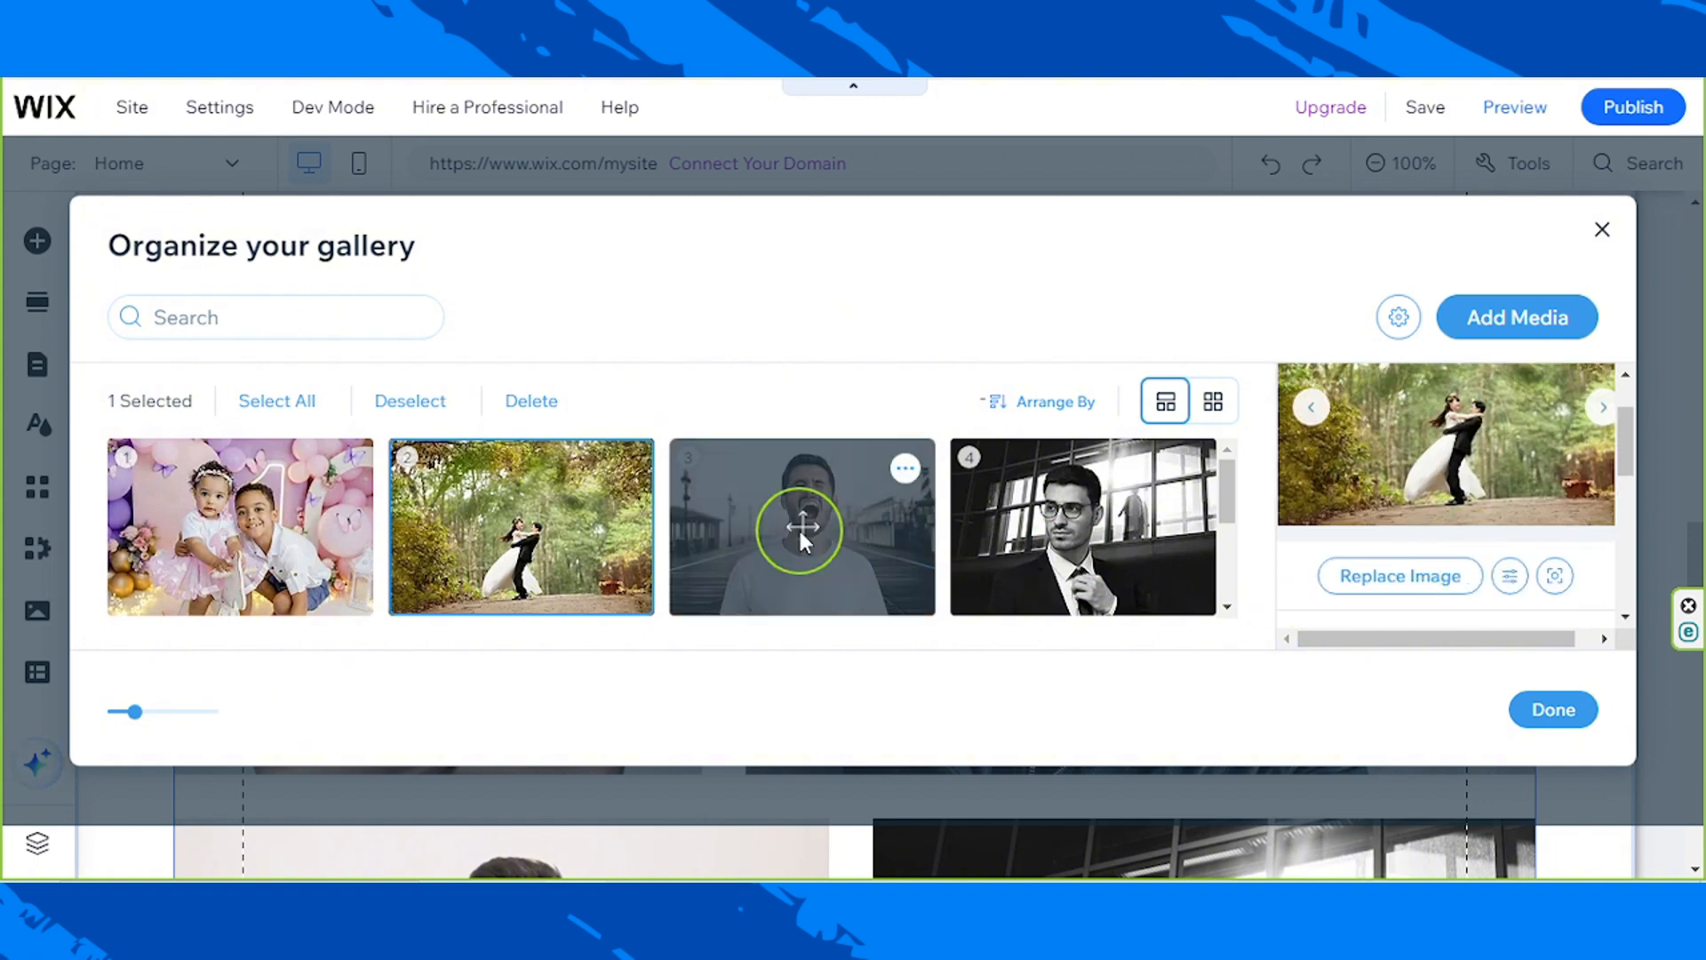
{"action": "left_click", "coordinate": [1415, 577]}
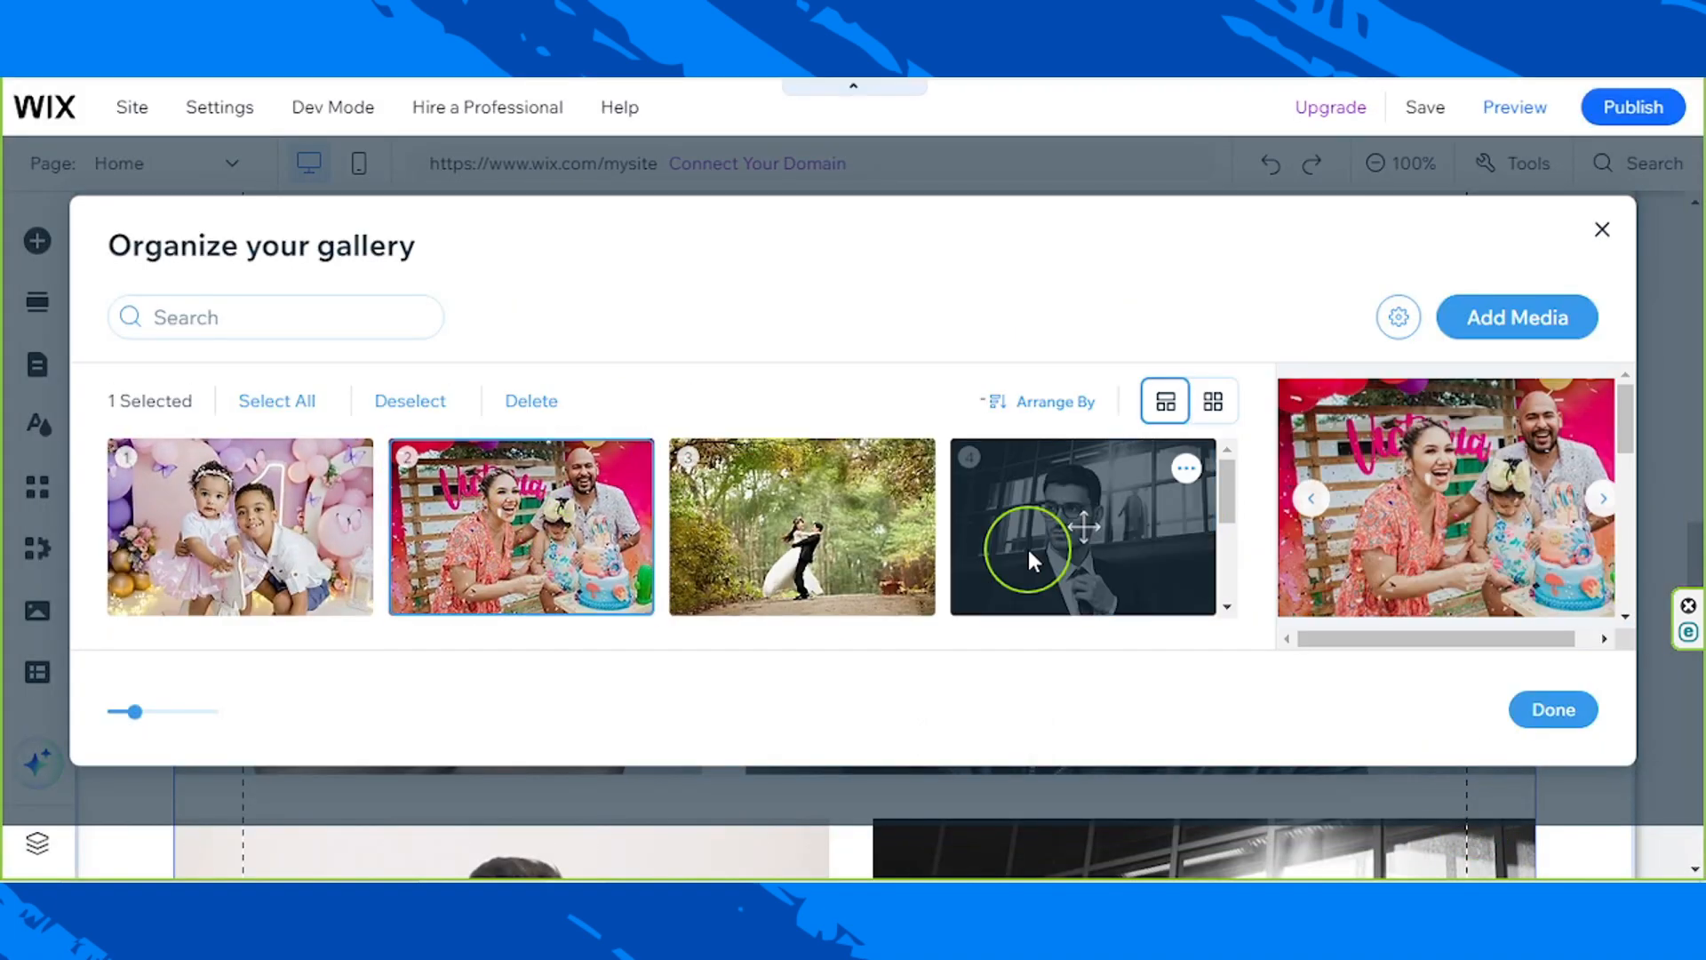
{"action": "left_click", "coordinate": [1029, 561]}
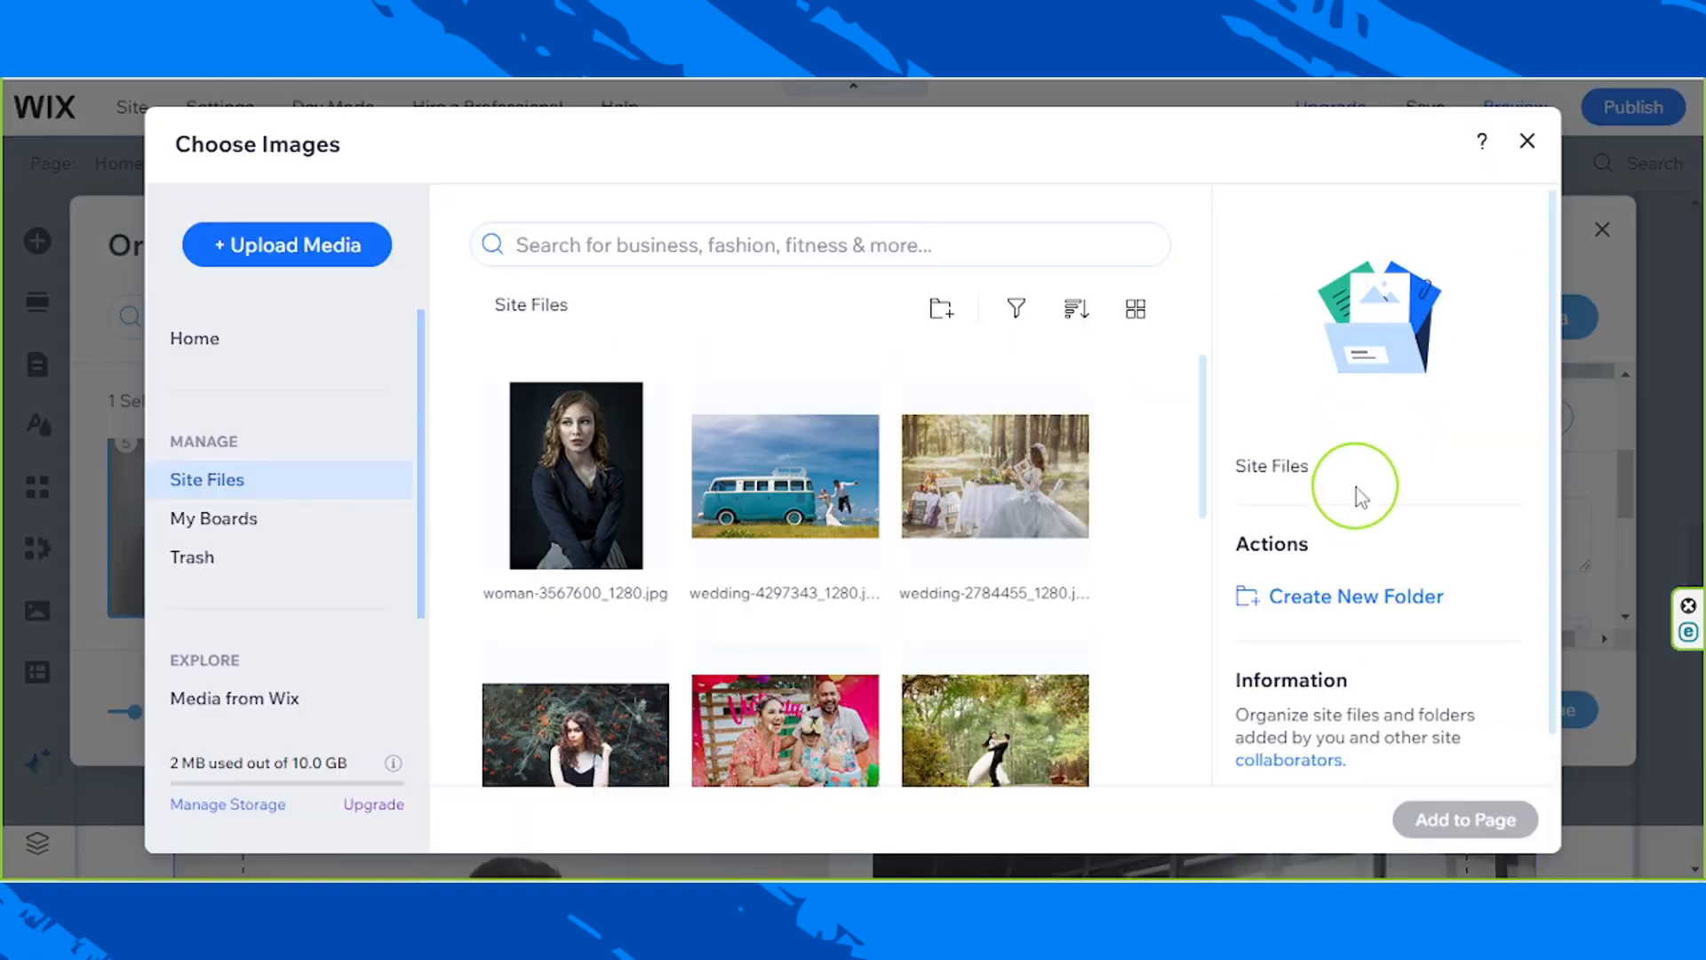
{"action": "left_click", "coordinate": [995, 476]}
{"action": "left_click", "coordinate": [1451, 820]}
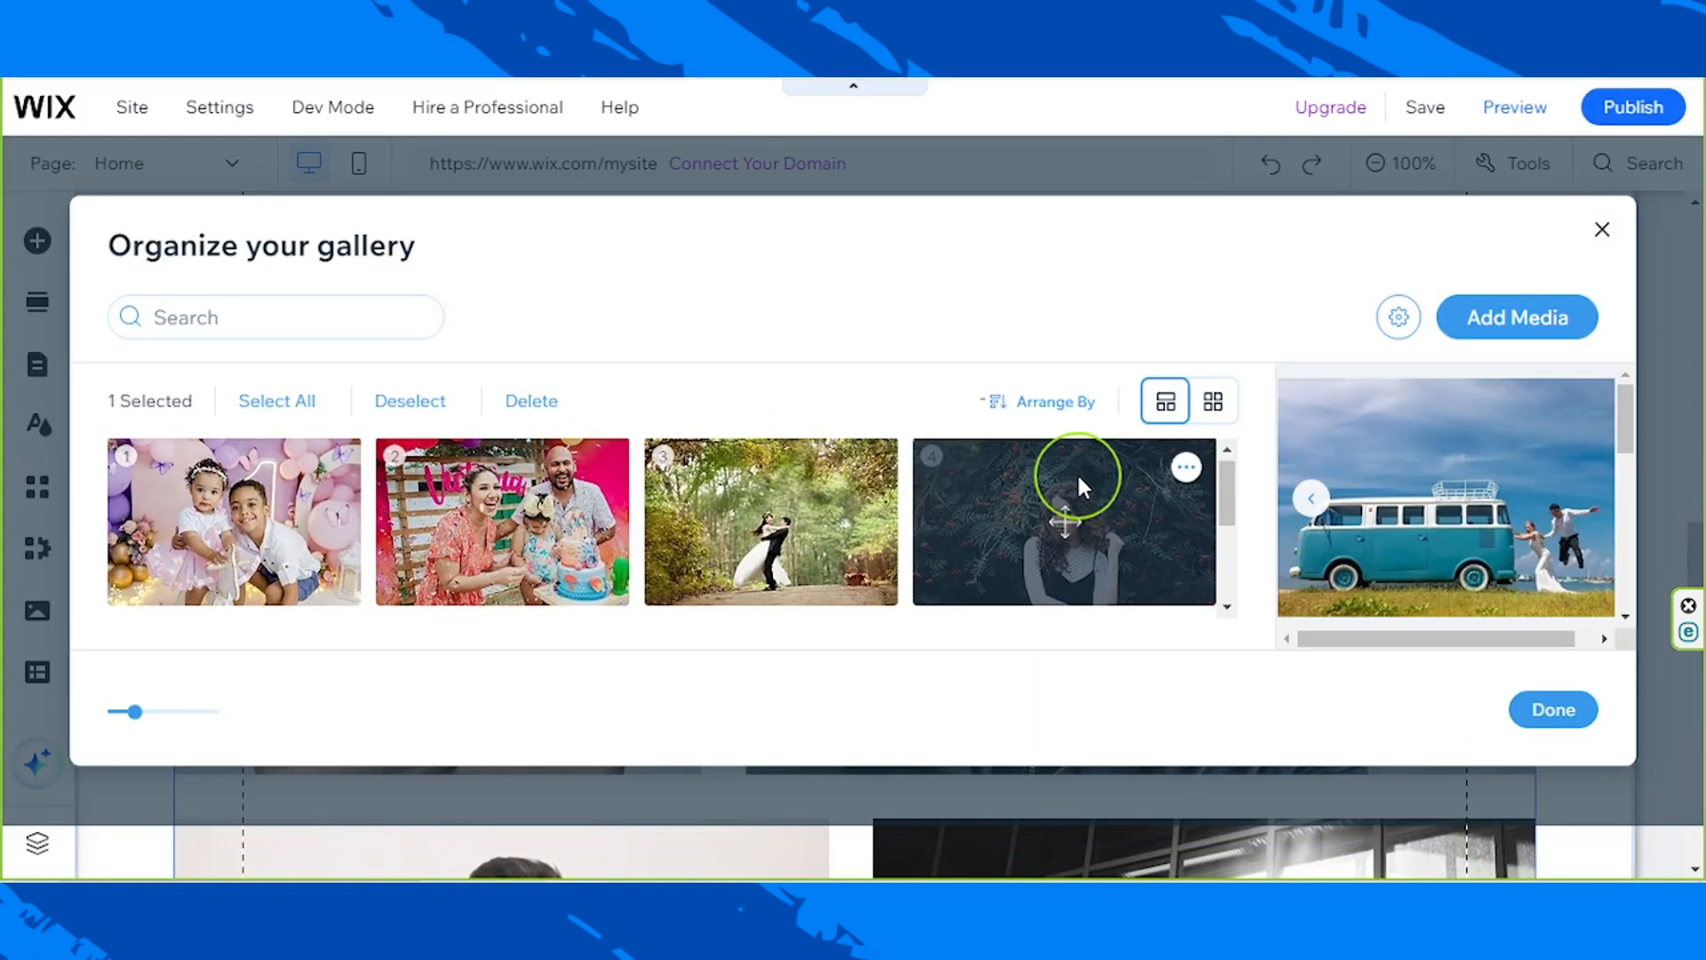
{"action": "scroll", "coordinate": [1058, 478], "scroll_direction": "down", "scroll_amount": 3}
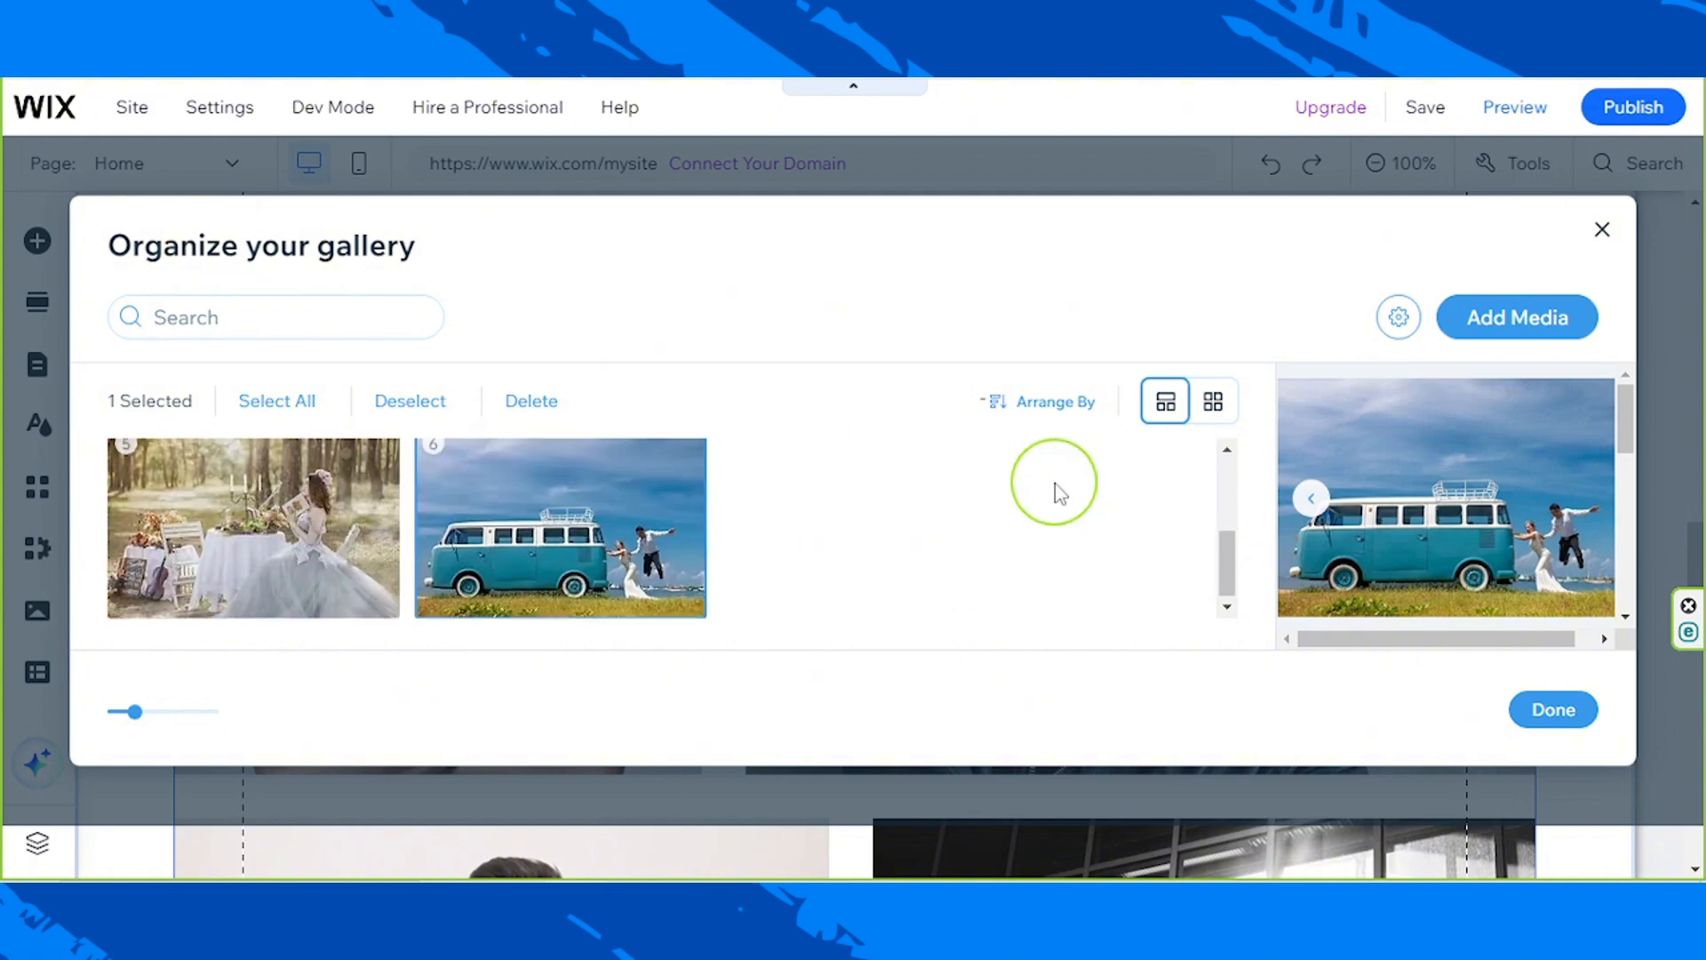
Step: Check the order of the six replaced images and apply them to the Pro Gallery
{"action": "scroll", "coordinate": [1056, 479], "scroll_direction": "up", "scroll_amount": 3}
{"action": "scroll", "coordinate": [880, 444], "scroll_direction": "down", "scroll_amount": 3}
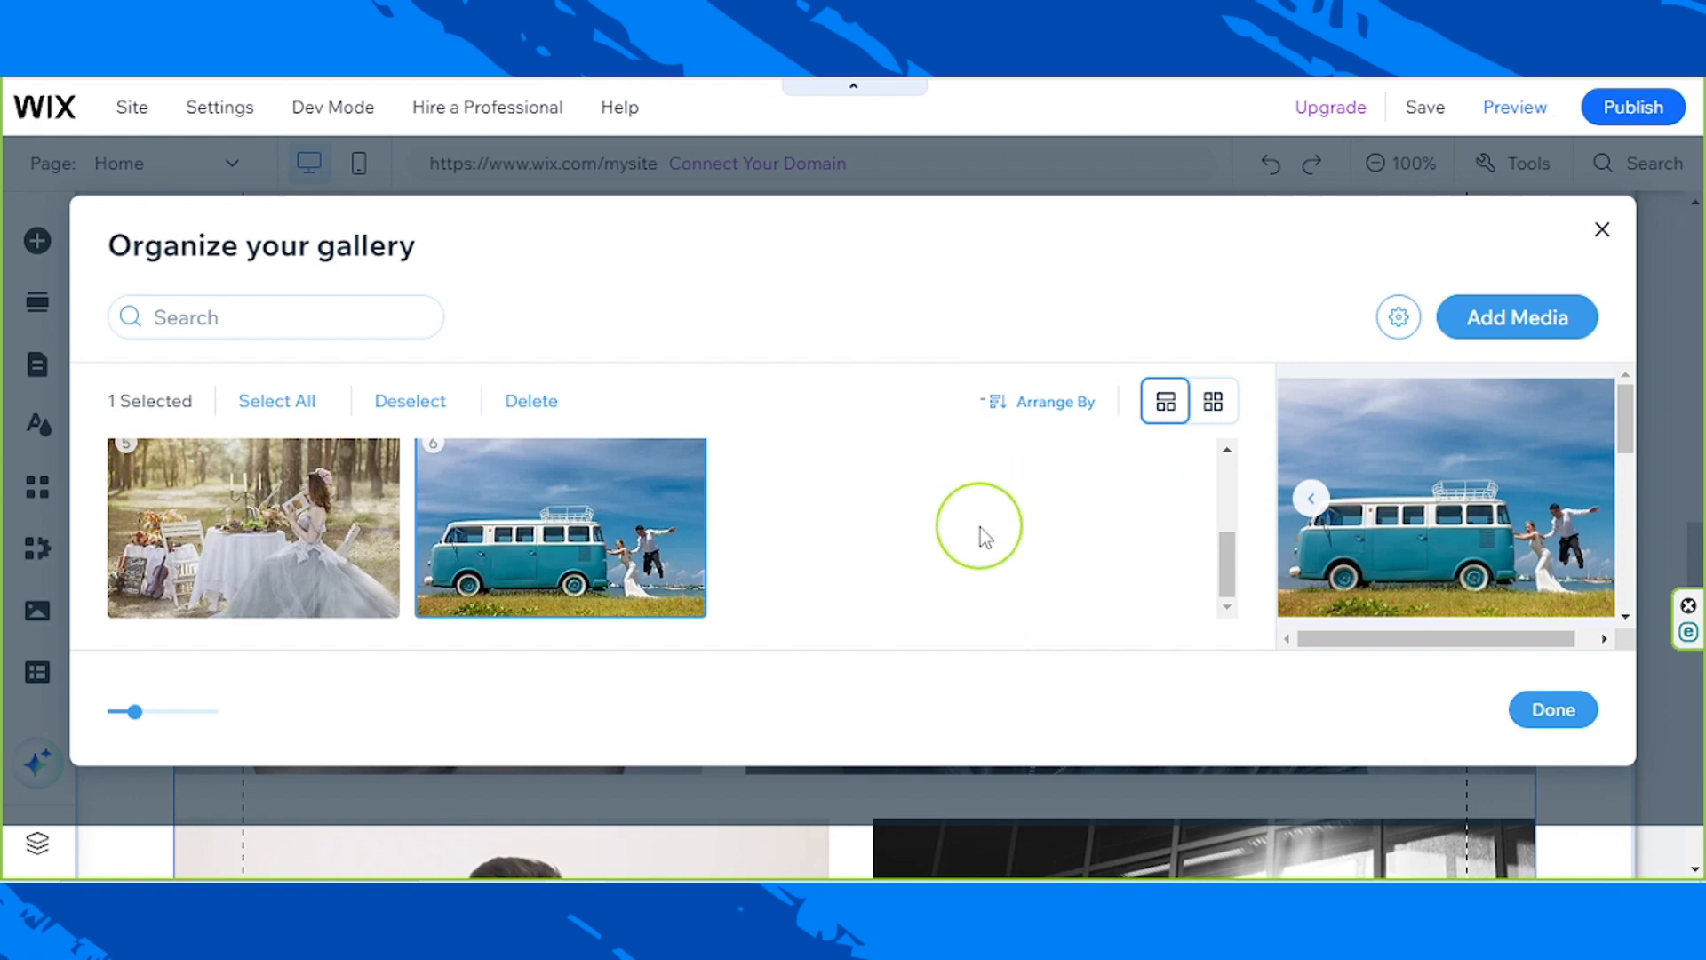
{"action": "scroll", "coordinate": [960, 551], "scroll_direction": "up", "scroll_amount": 3}
{"action": "scroll", "coordinate": [933, 604], "scroll_direction": "down", "scroll_amount": 3}
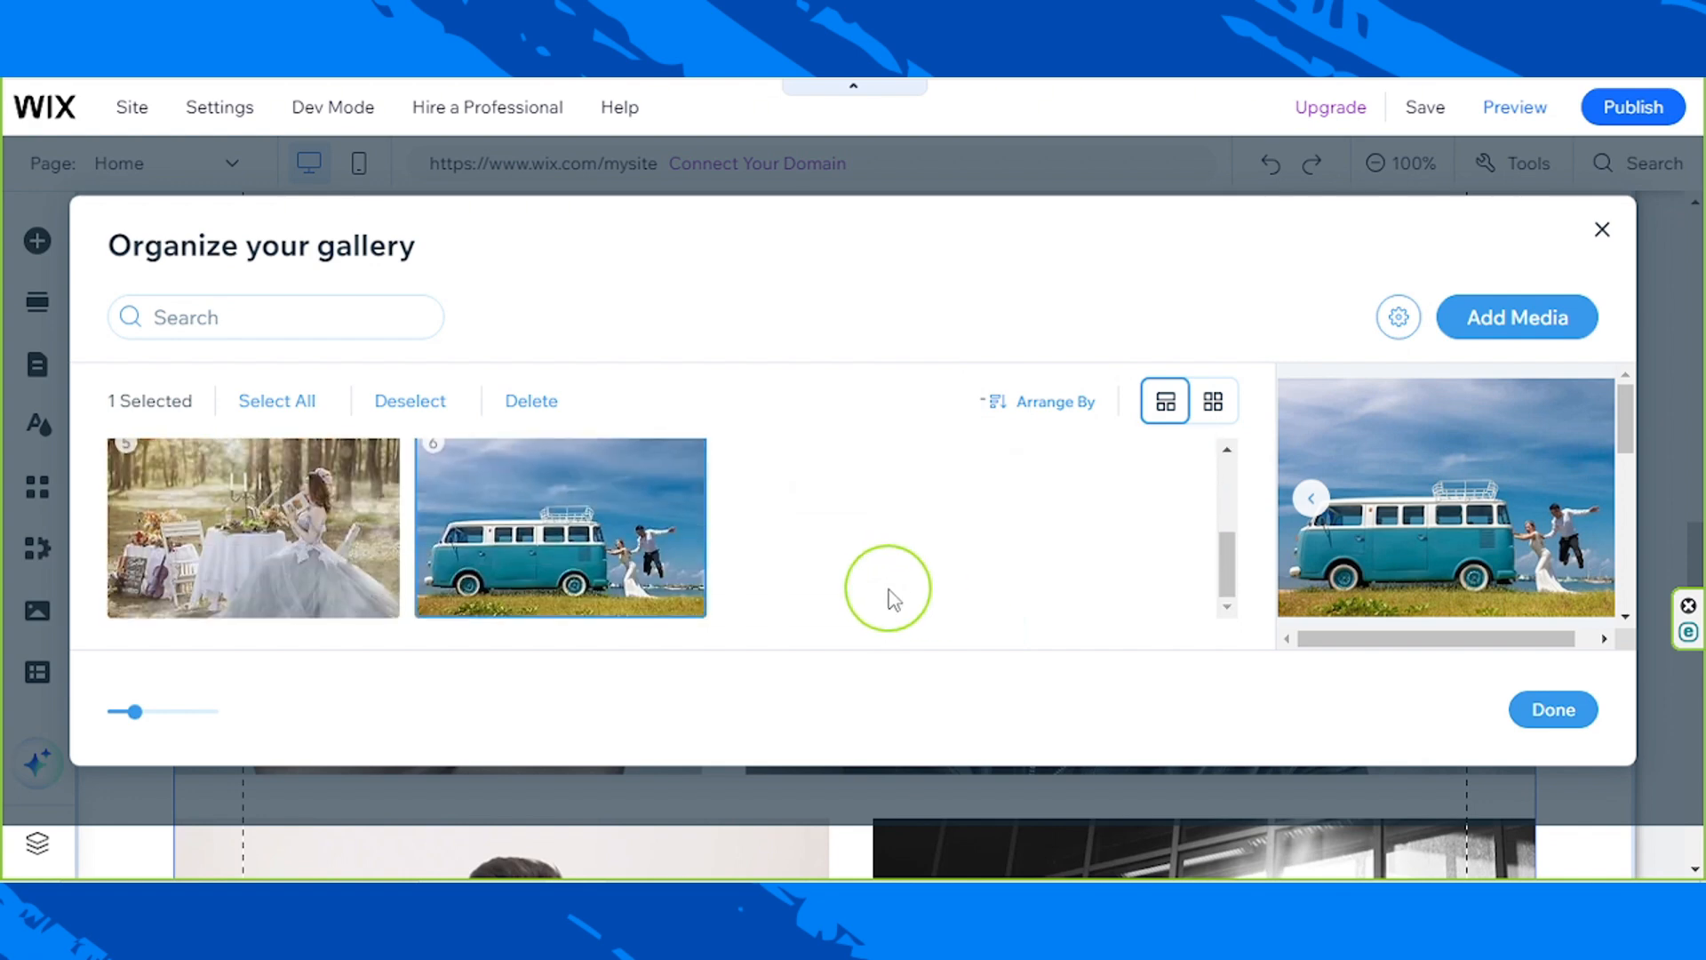
{"action": "left_click", "coordinate": [1523, 711]}
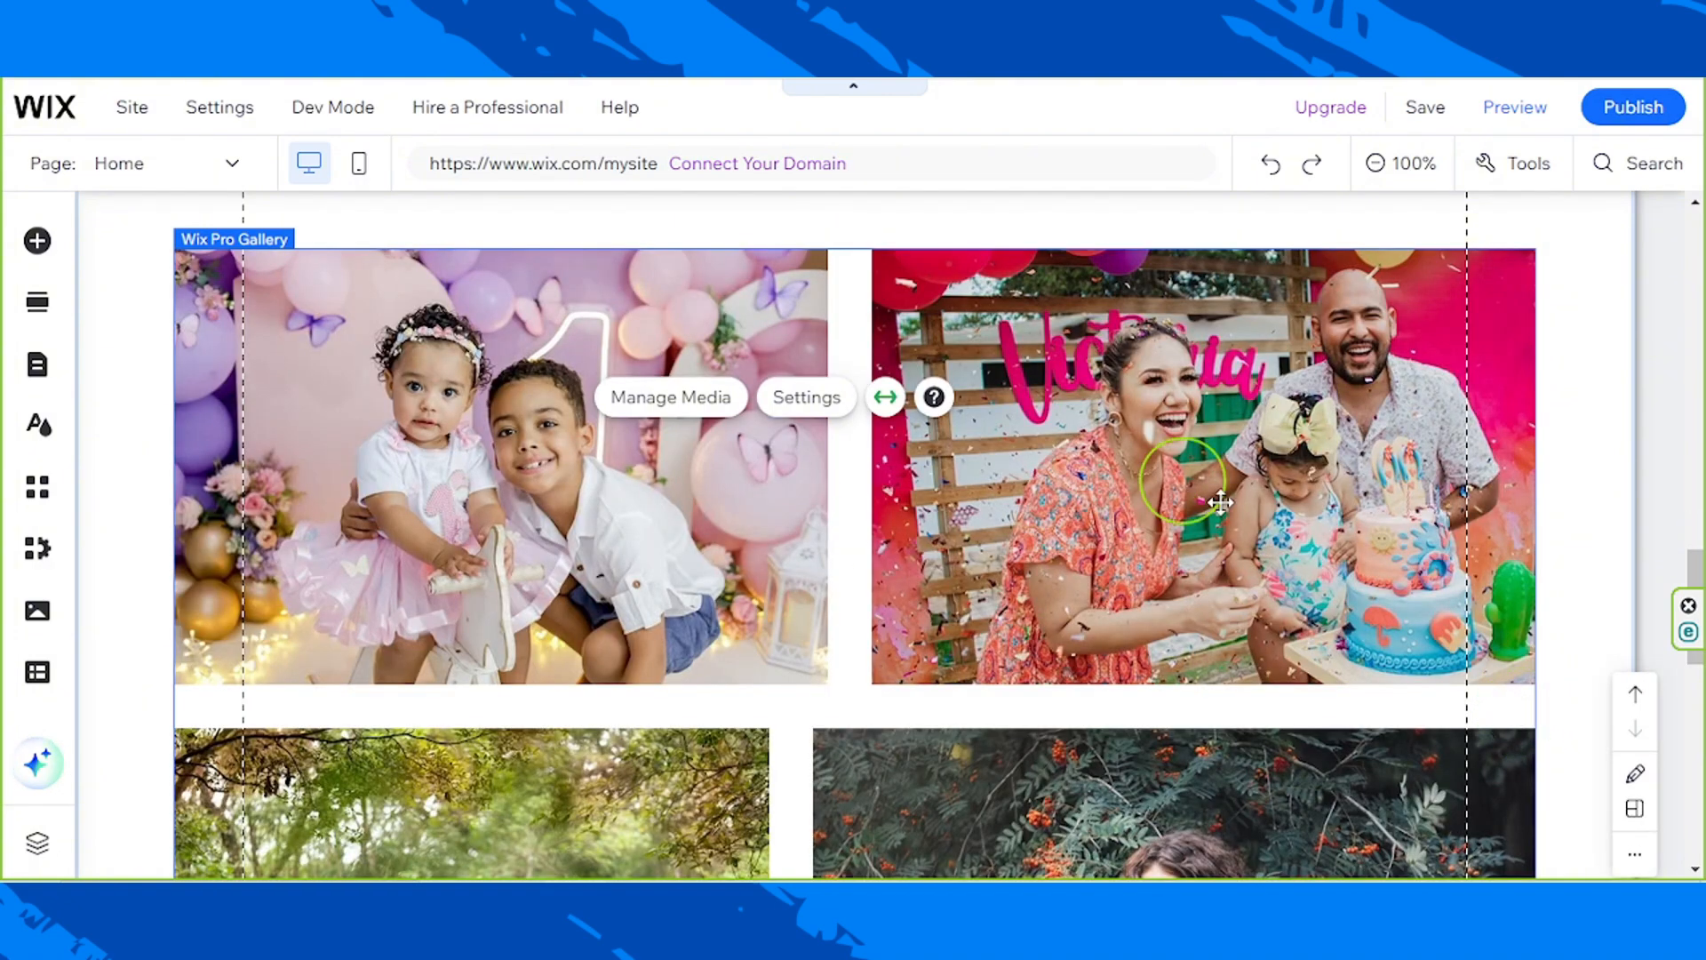
Step: Review the whole home page from the Welcome section through the updated Gallery images to the footer
{"action": "scroll", "coordinate": [1436, 495], "scroll_direction": "up", "scroll_amount": 6}
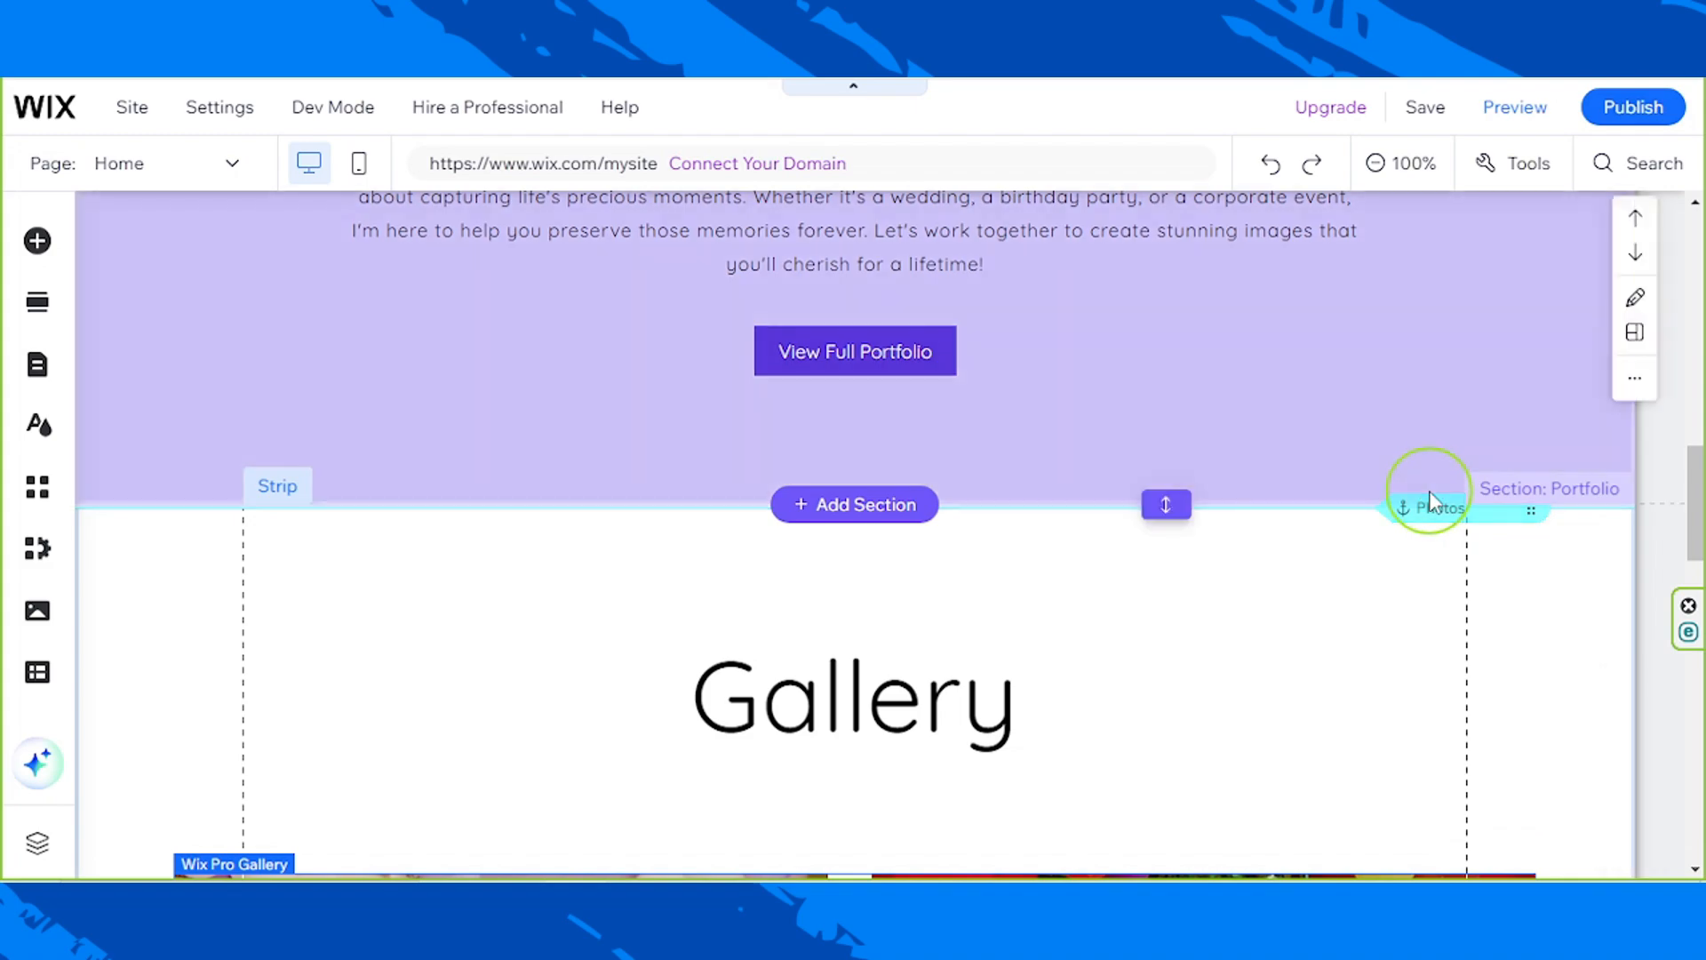
{"action": "scroll", "coordinate": [1430, 494], "scroll_direction": "up", "scroll_amount": 10}
{"action": "scroll", "coordinate": [1429, 482], "scroll_direction": "up", "scroll_amount": 2}
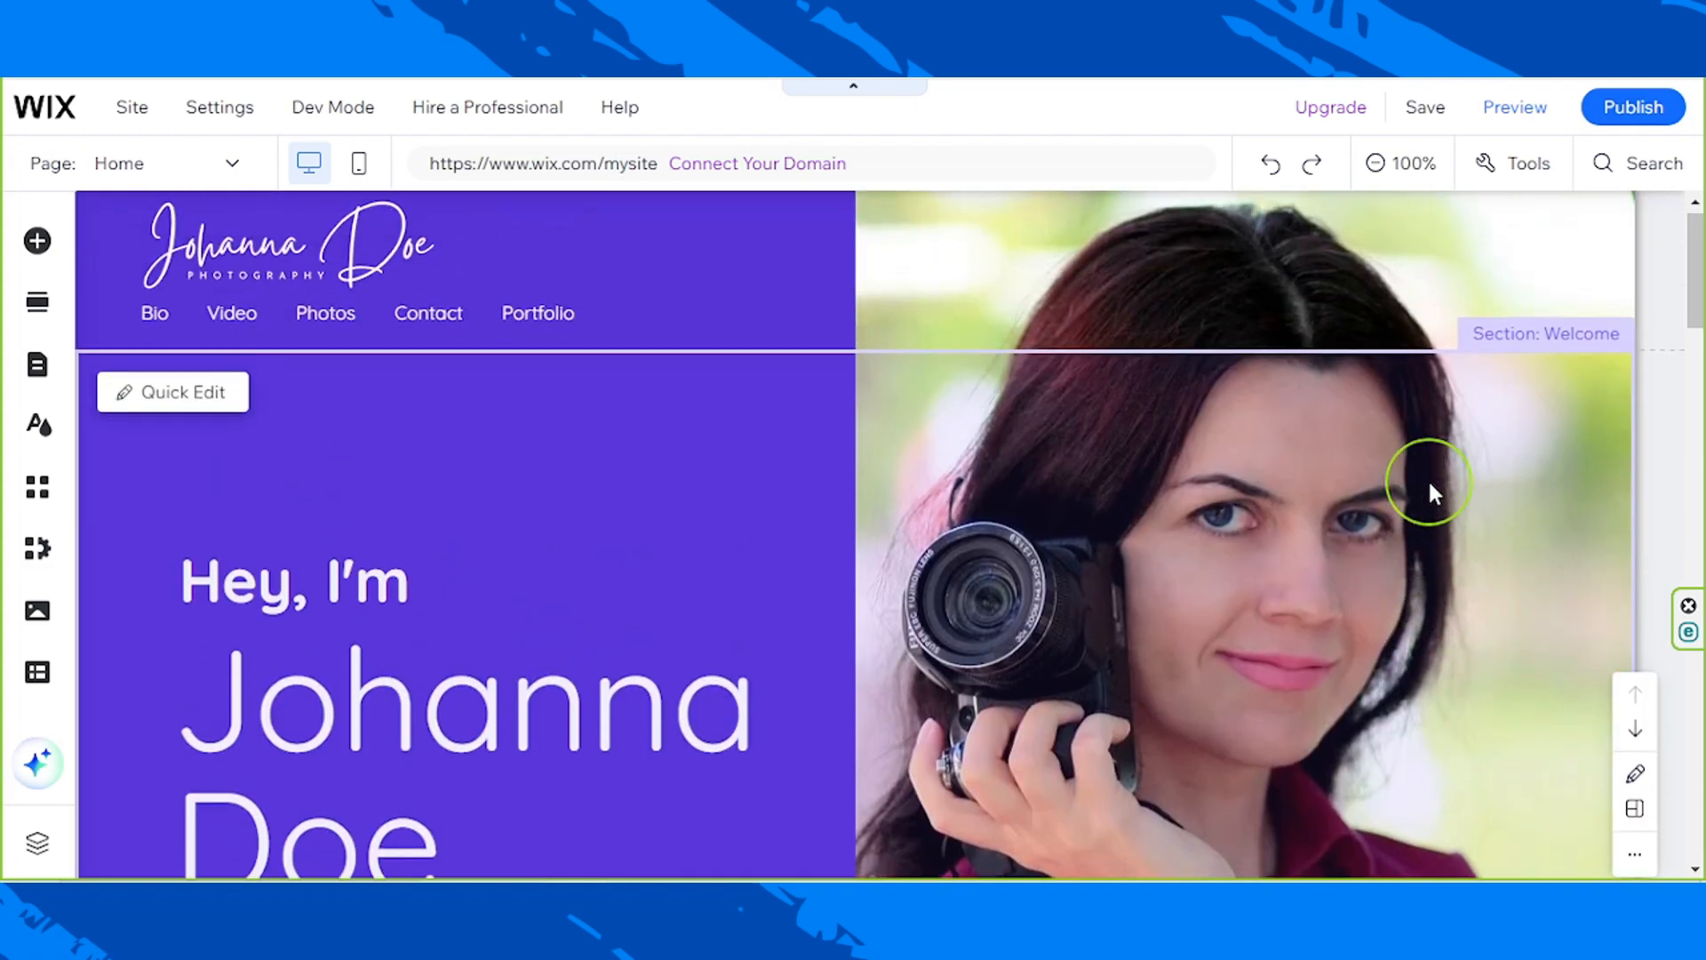
{"action": "scroll", "coordinate": [1428, 478], "scroll_direction": "down", "scroll_amount": 12}
{"action": "scroll", "coordinate": [1428, 484], "scroll_direction": "down", "scroll_amount": 8}
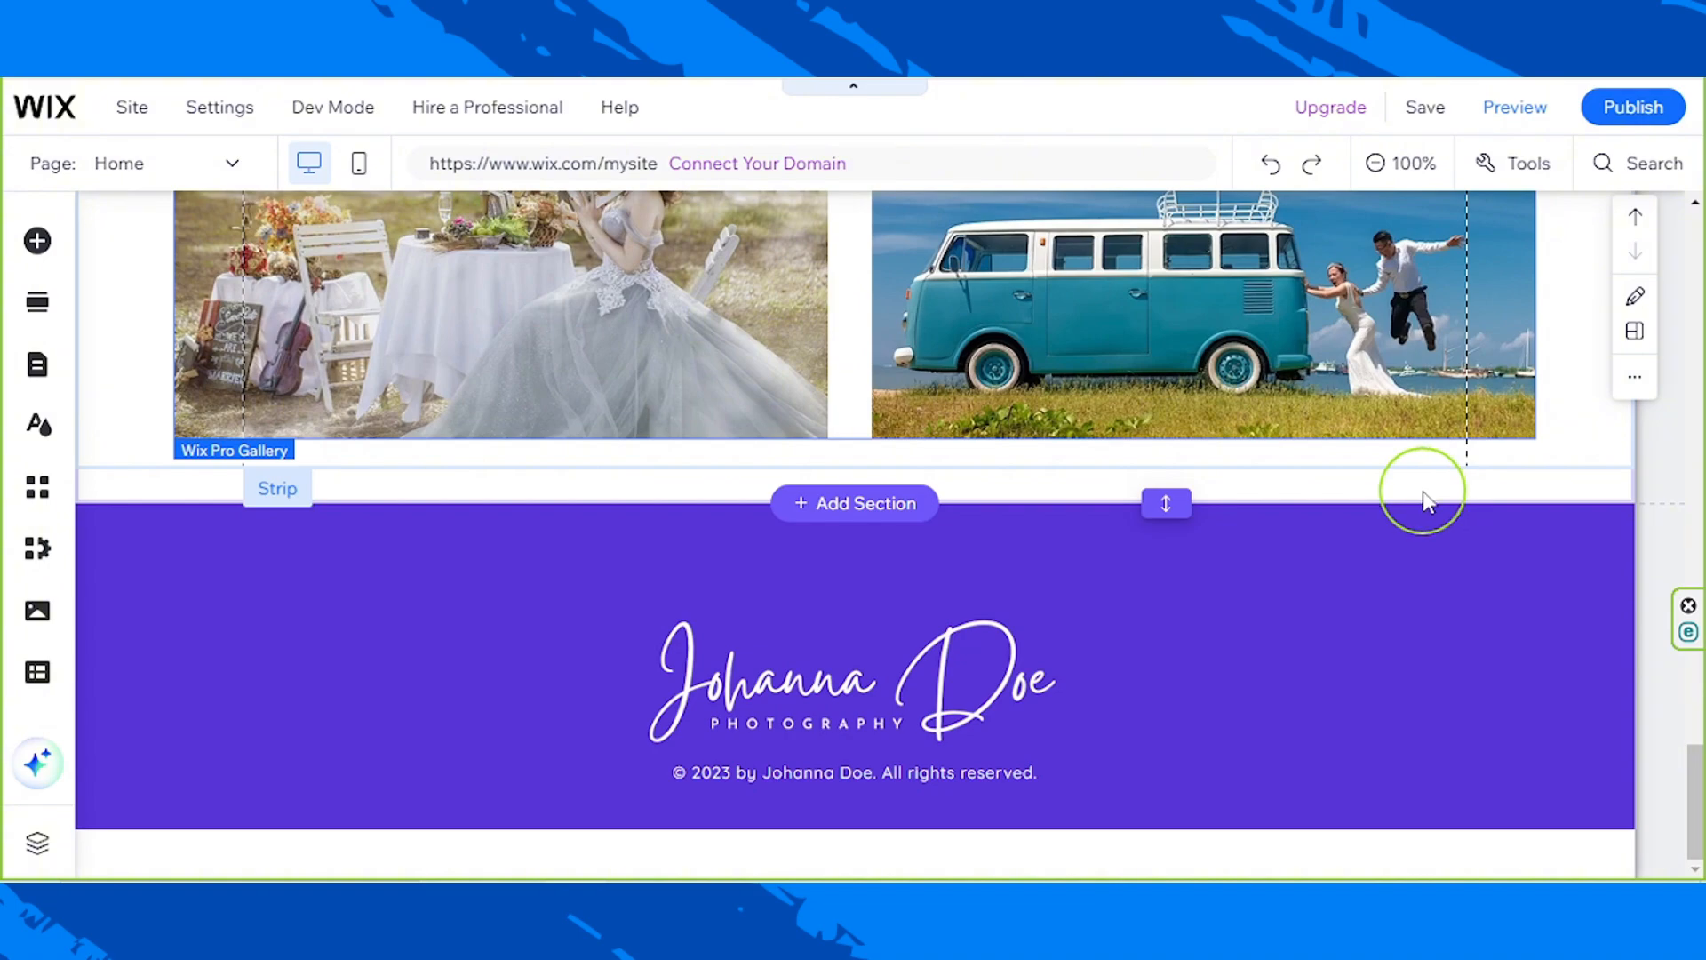
{"action": "scroll", "coordinate": [1428, 499], "scroll_direction": "up", "scroll_amount": 10}
{"action": "scroll", "coordinate": [1428, 500], "scroll_direction": "up", "scroll_amount": 10}
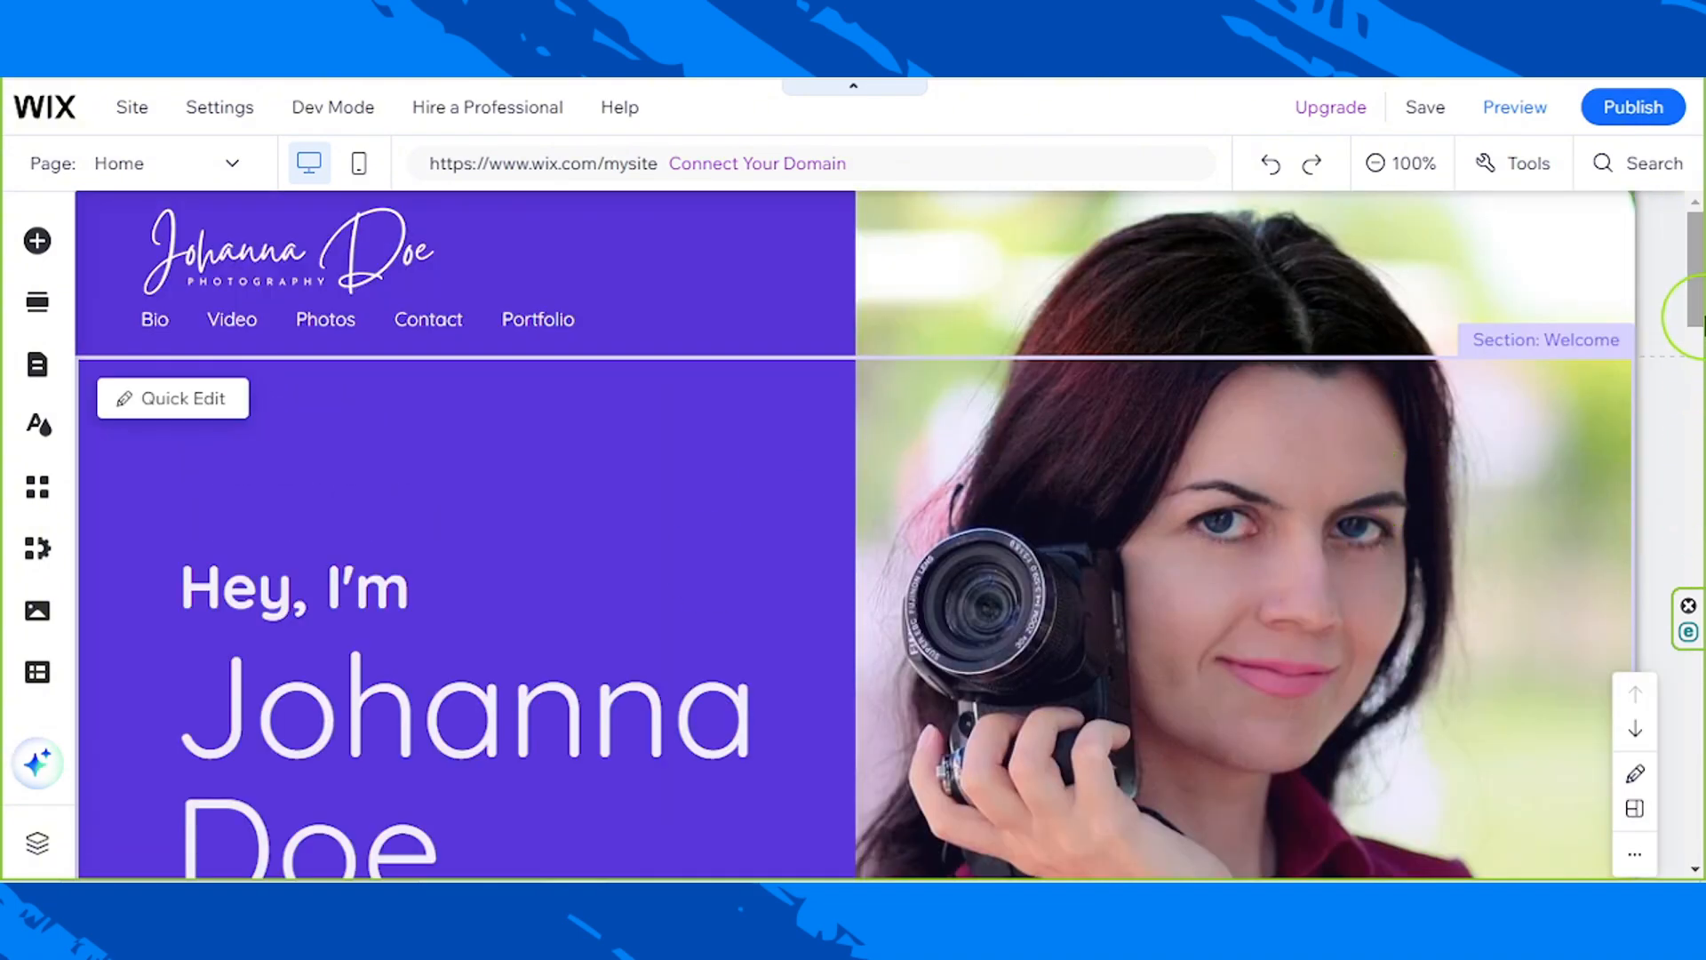
{"action": "left_click_drag", "start_coordinate": [1695, 267], "coordinate": [1680, 711]}
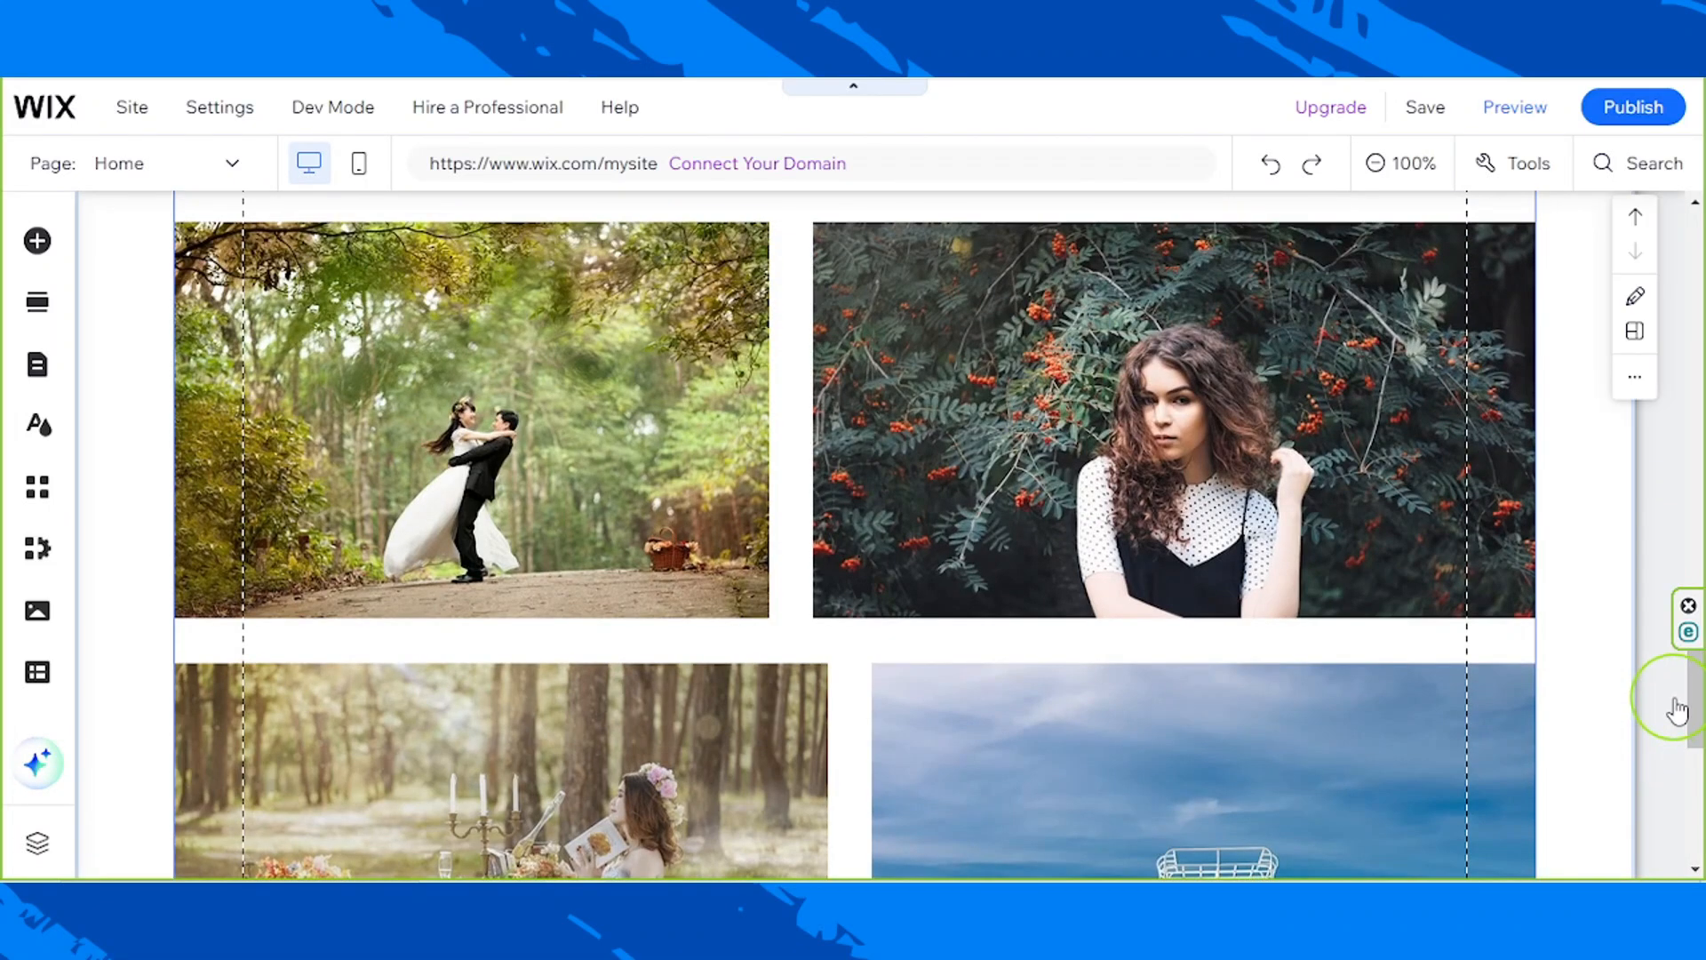
Step: Look through the section categories and Welcome templates available to add to the page
{"action": "left_click", "coordinate": [52, 315]}
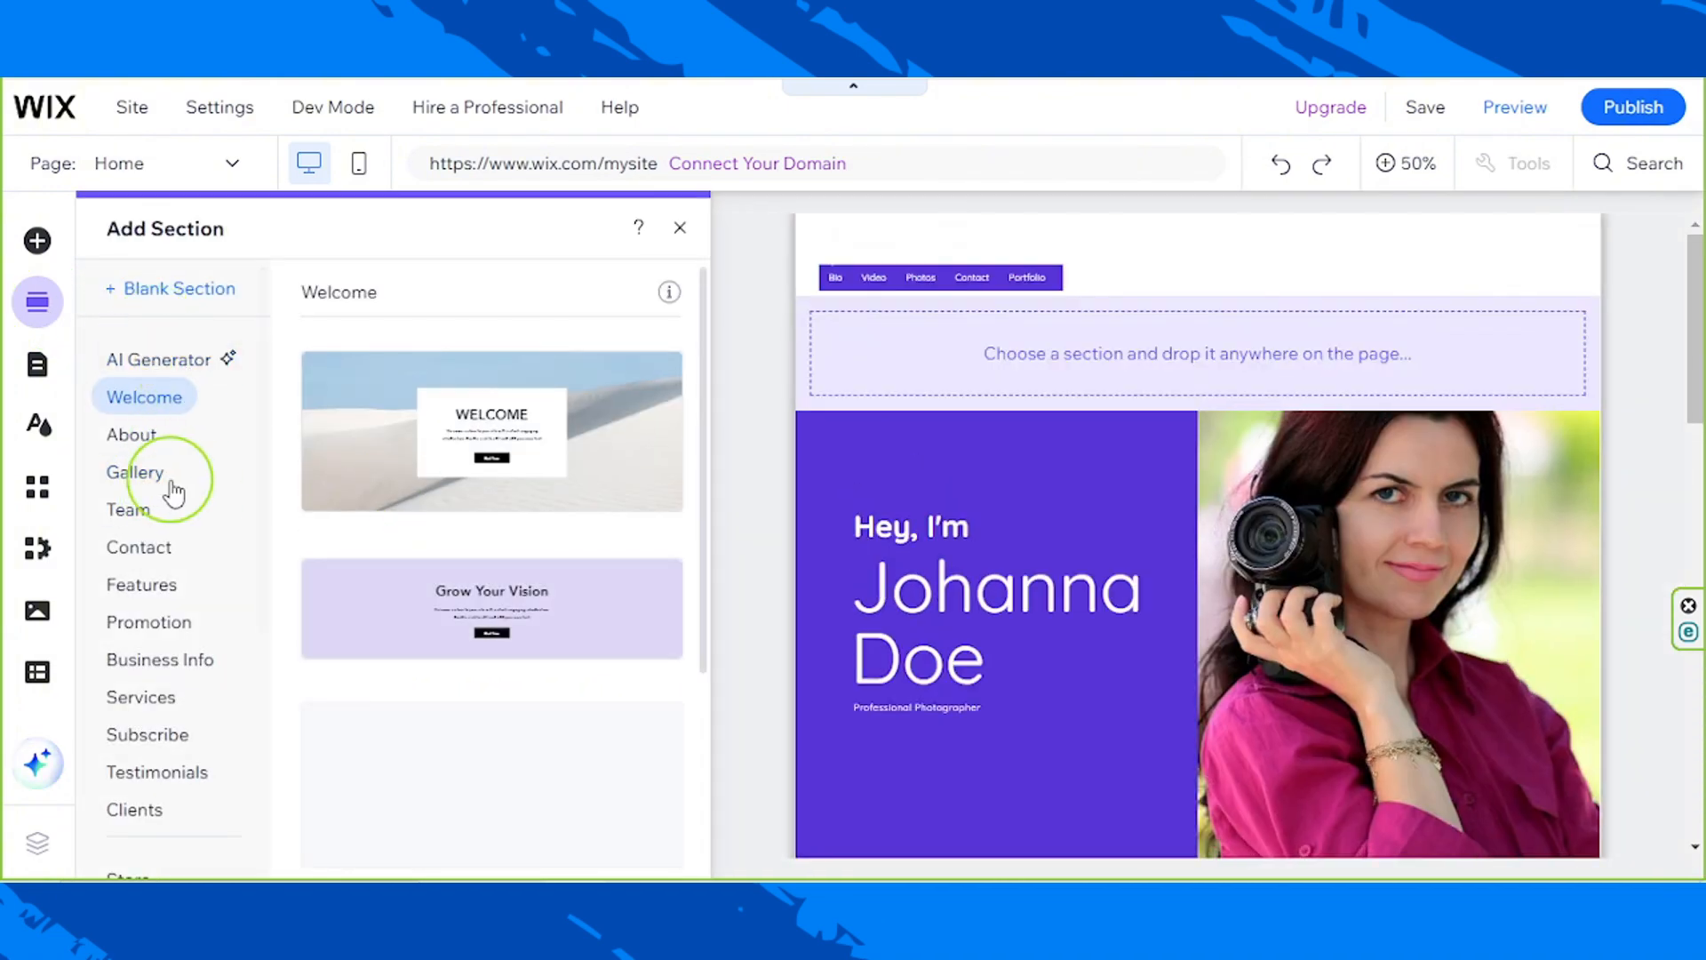
{"action": "scroll", "coordinate": [165, 485], "scroll_direction": "down", "scroll_amount": 4}
{"action": "scroll", "coordinate": [169, 491], "scroll_direction": "up", "scroll_amount": 4}
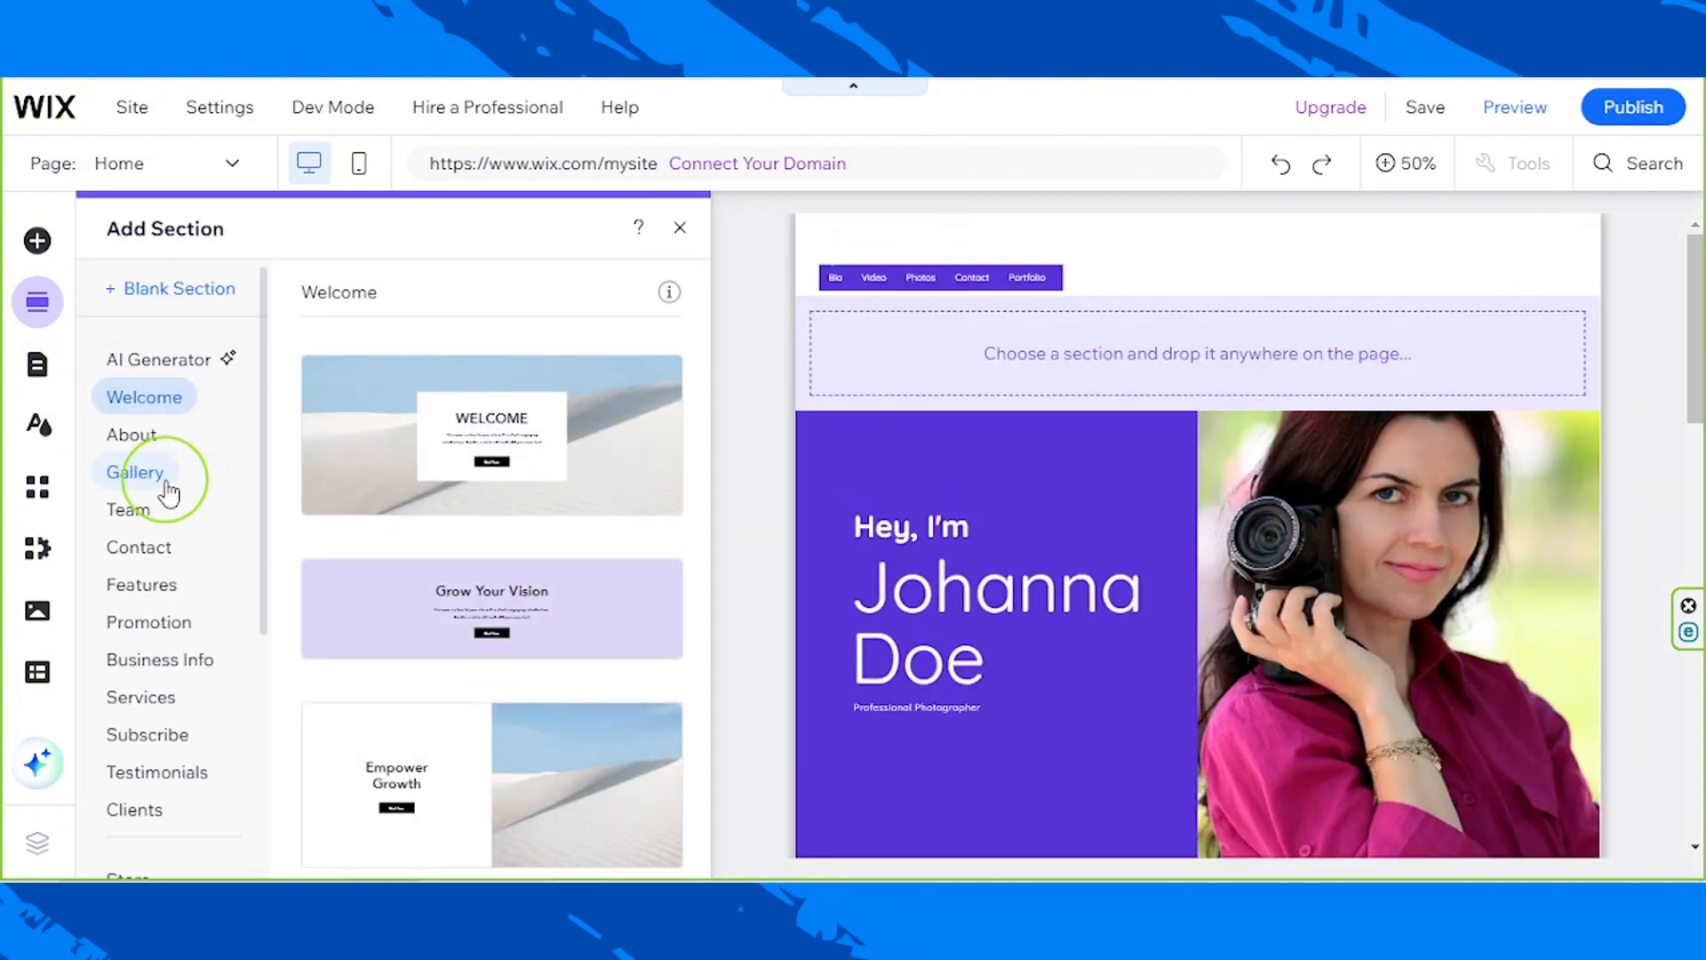
{"action": "left_click", "coordinate": [21, 297]}
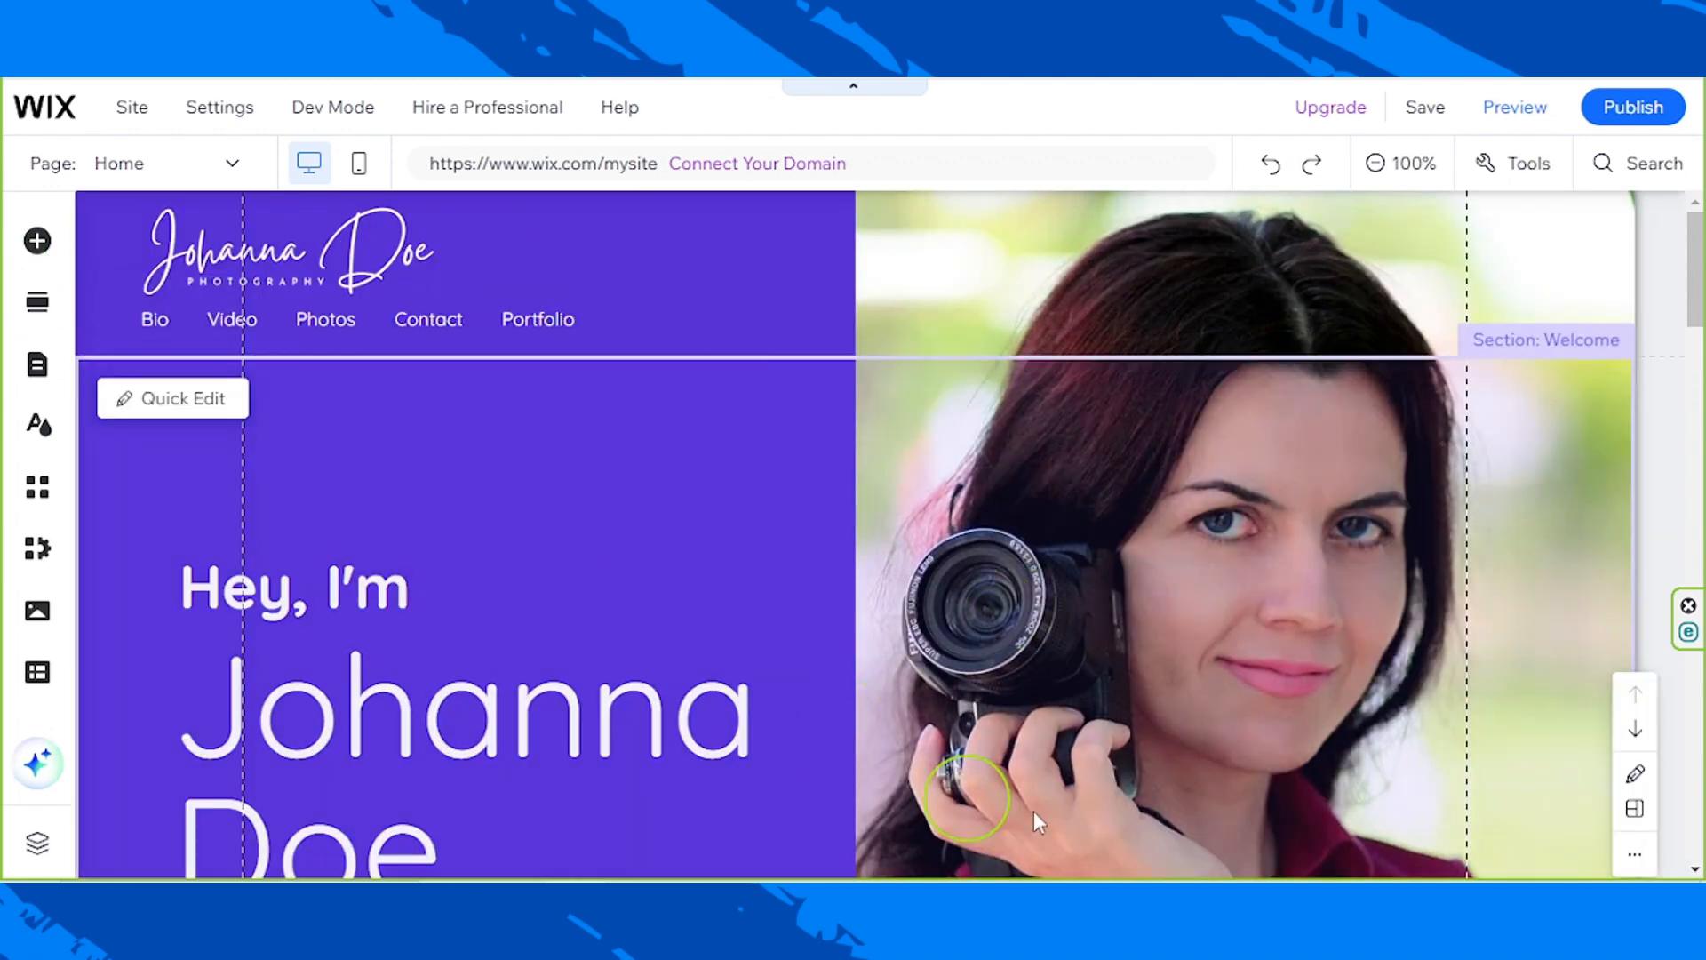
{"action": "mouse_move", "coordinate": [915, 380]}
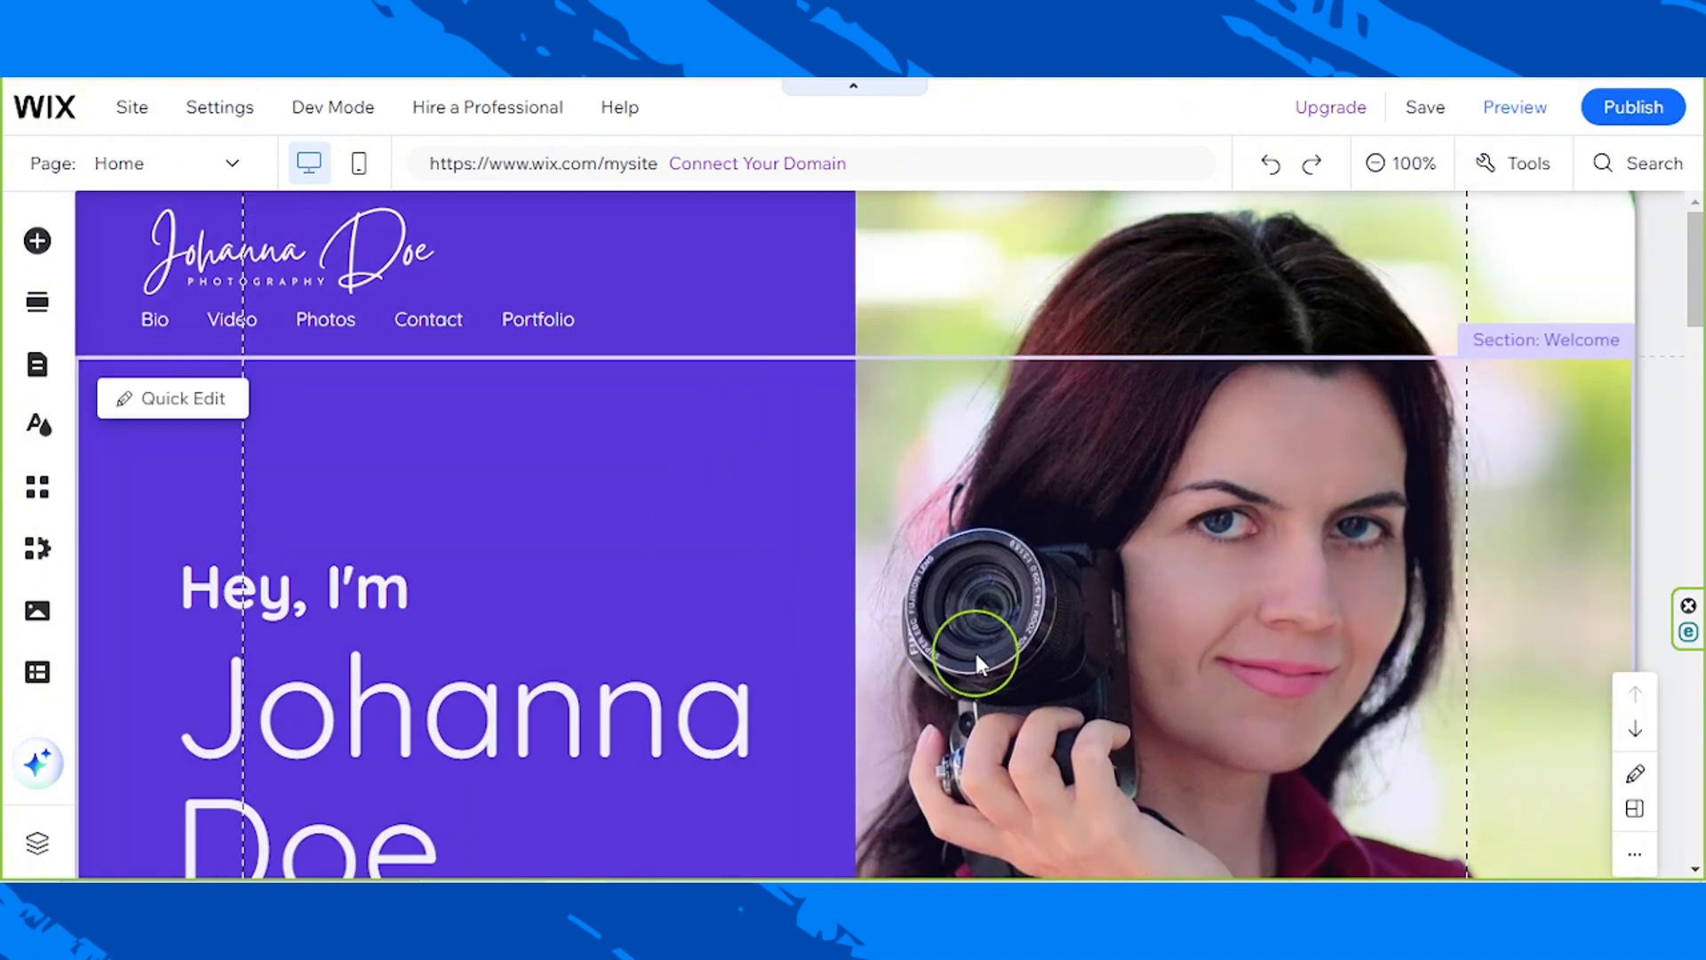
{"action": "scroll", "coordinate": [974, 650], "scroll_direction": "down", "scroll_amount": 8}
{"action": "scroll", "coordinate": [973, 649], "scroll_direction": "up", "scroll_amount": 5}
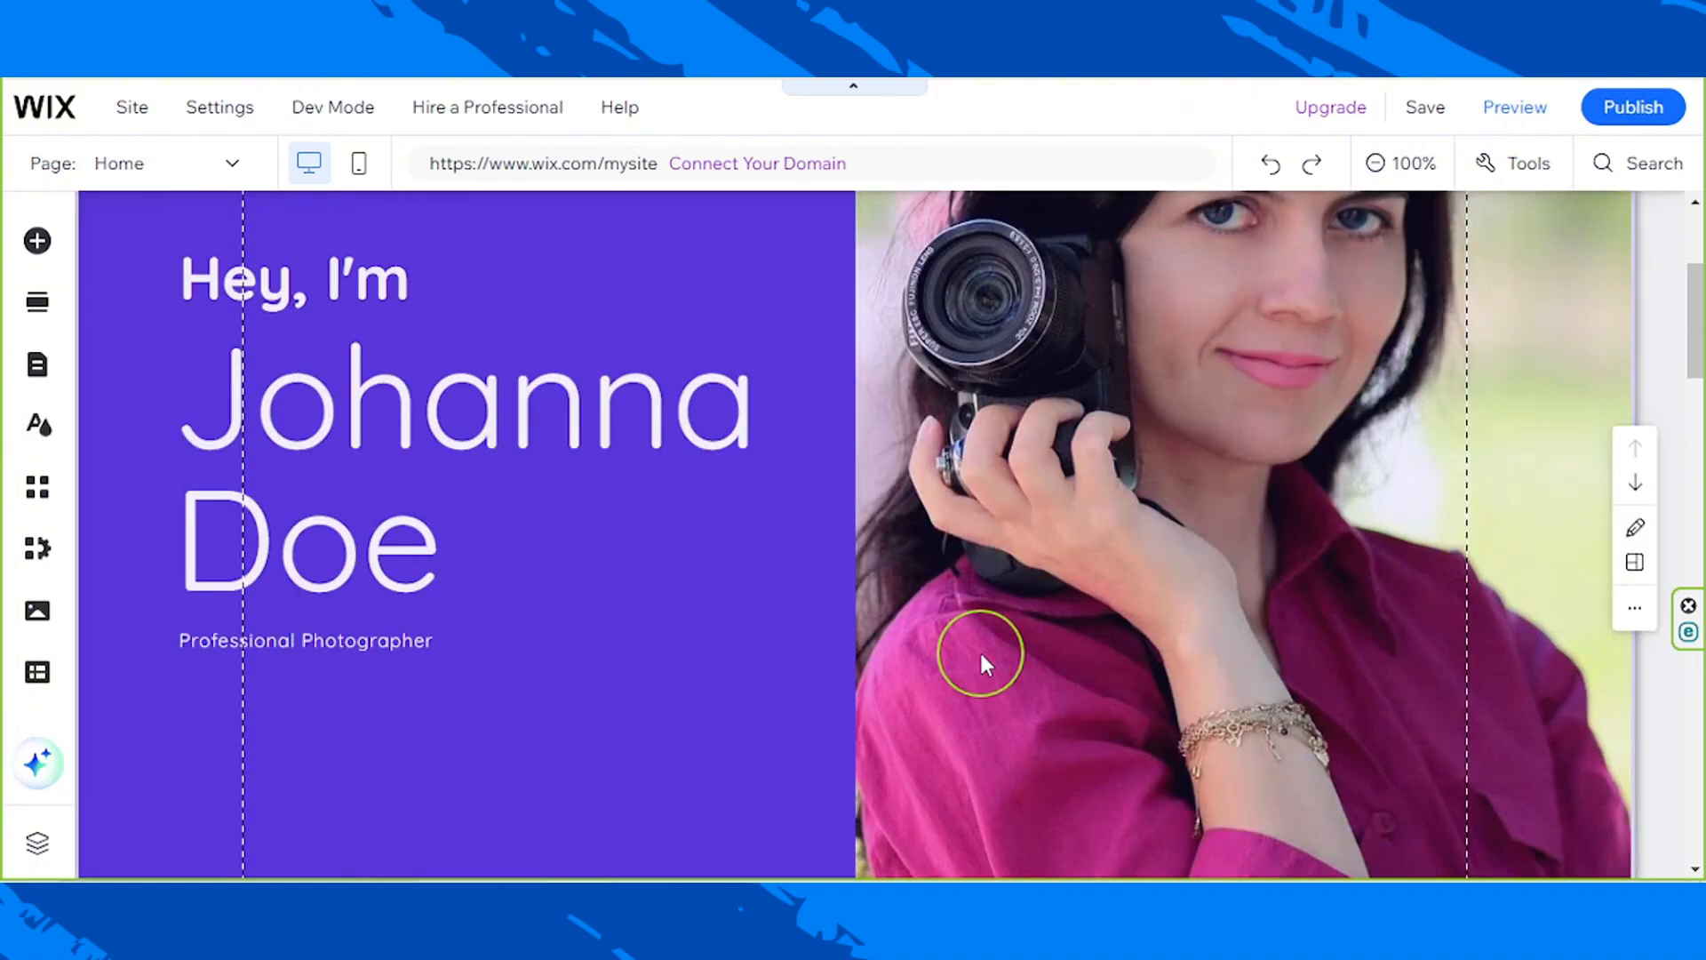
{"action": "scroll", "coordinate": [981, 657], "scroll_direction": "up", "scroll_amount": 3}
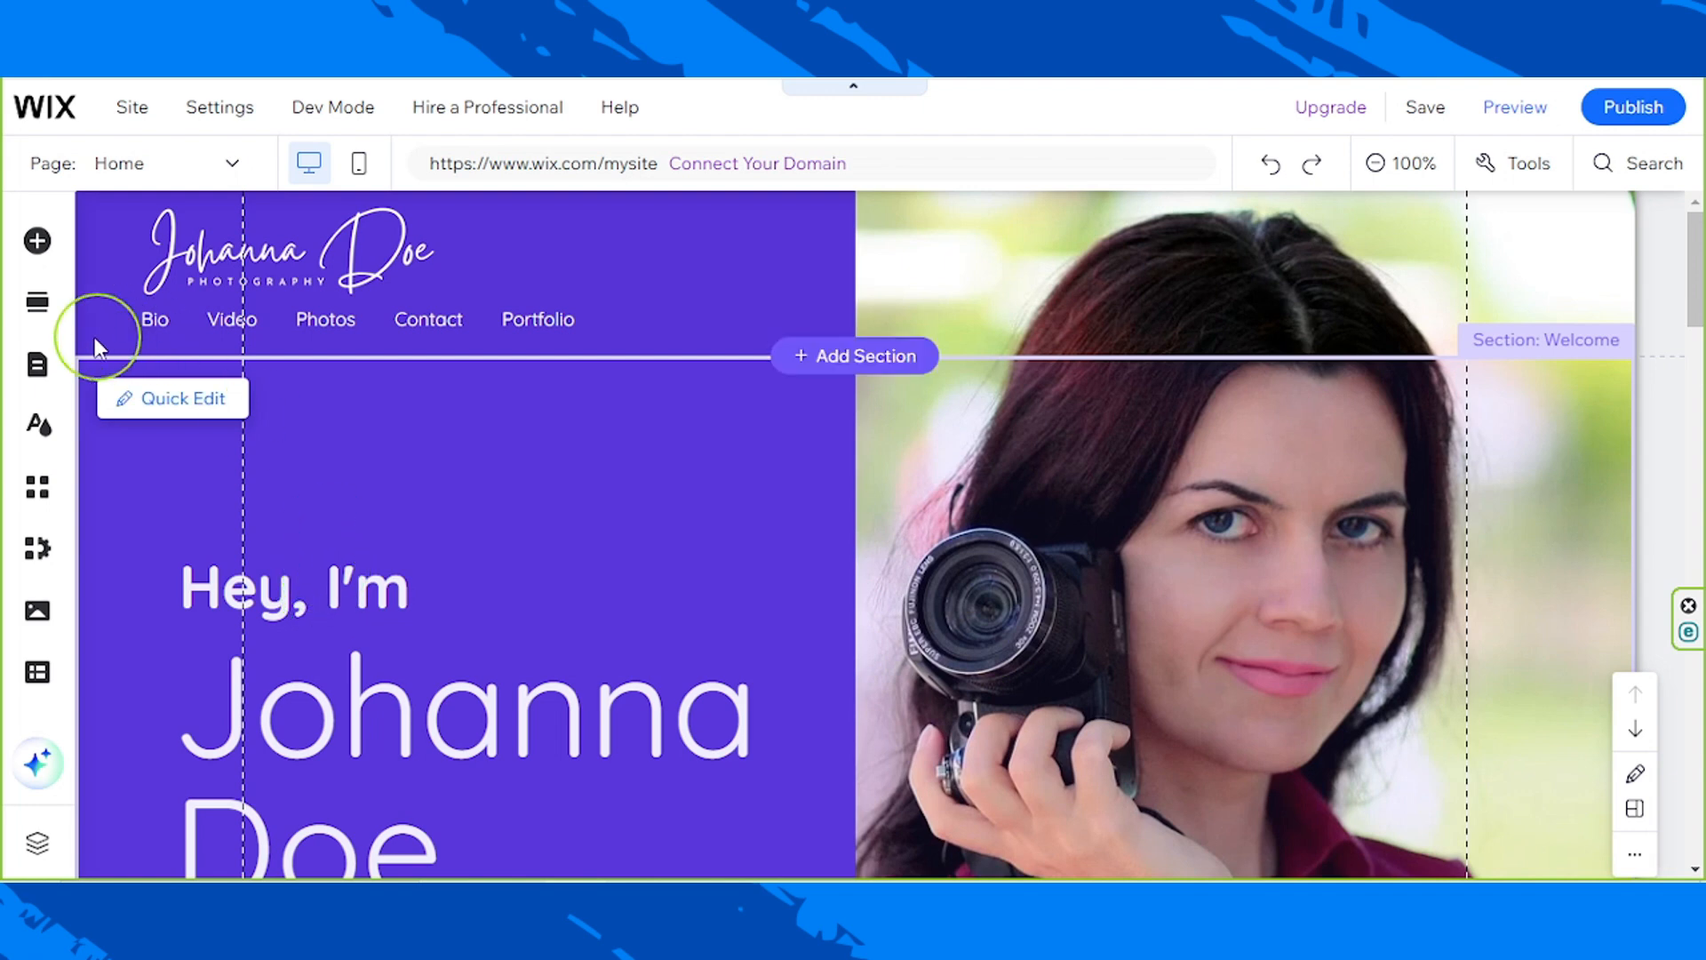
Step: Open the Portfolio page from the site's portfolio pages and examine its content and Portfolio Gallery options
{"action": "left_click", "coordinate": [39, 367]}
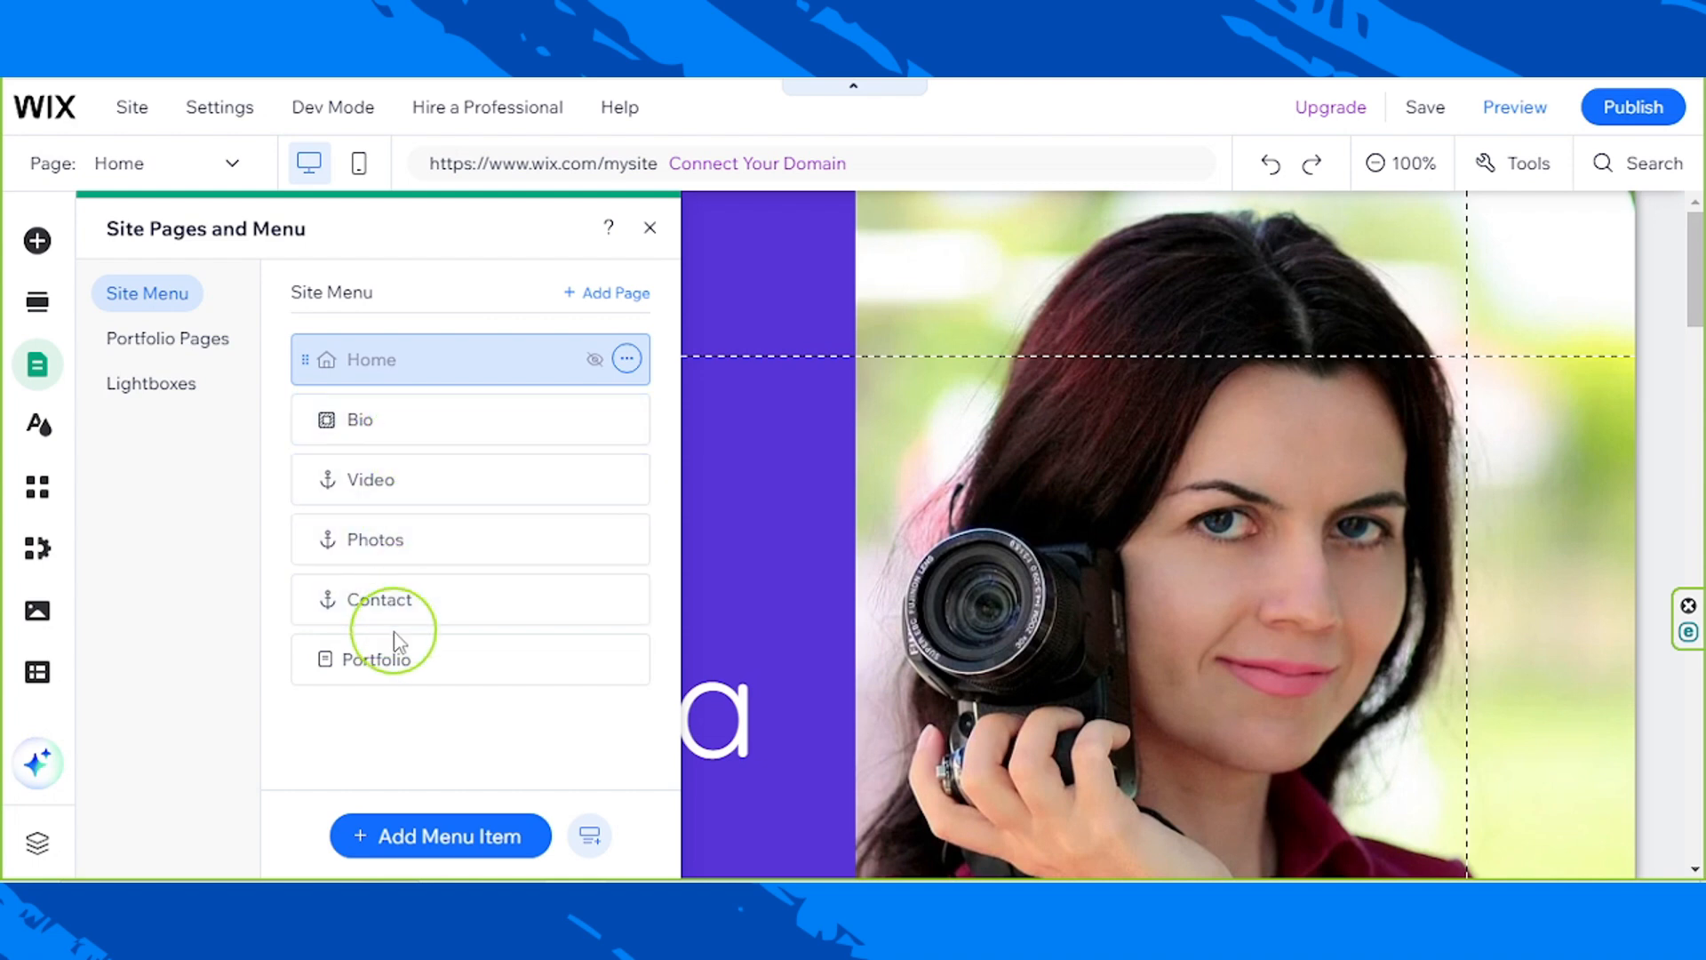
{"action": "left_click", "coordinate": [147, 344]}
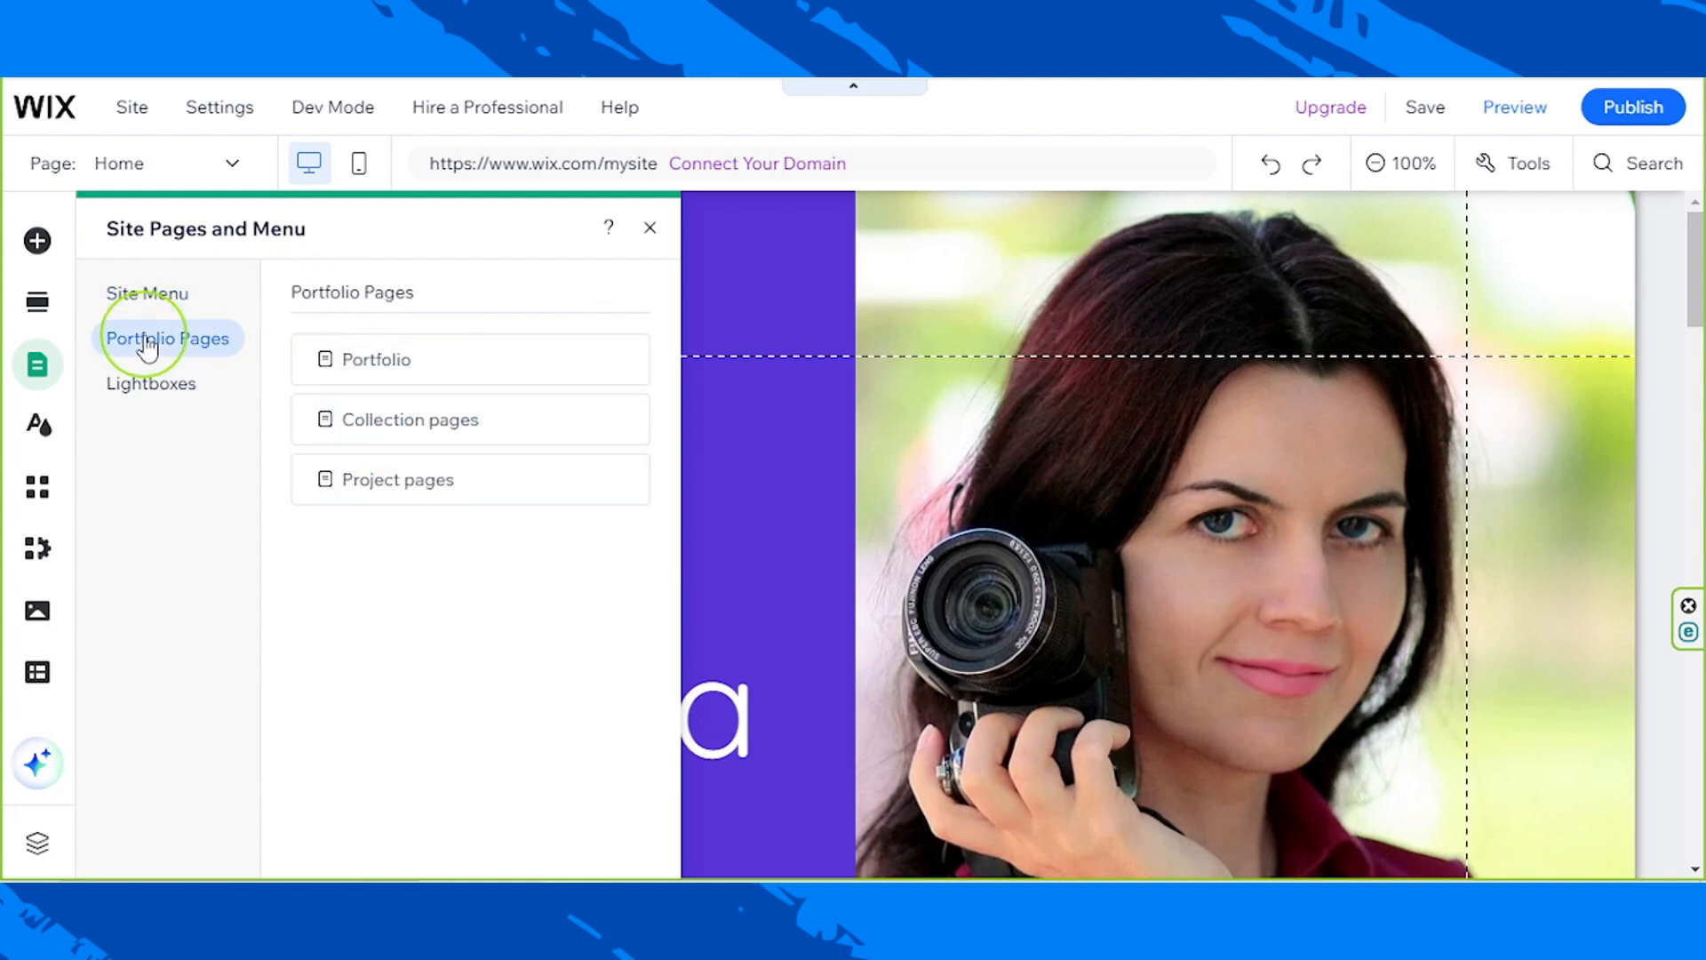
{"action": "left_click", "coordinate": [460, 382]}
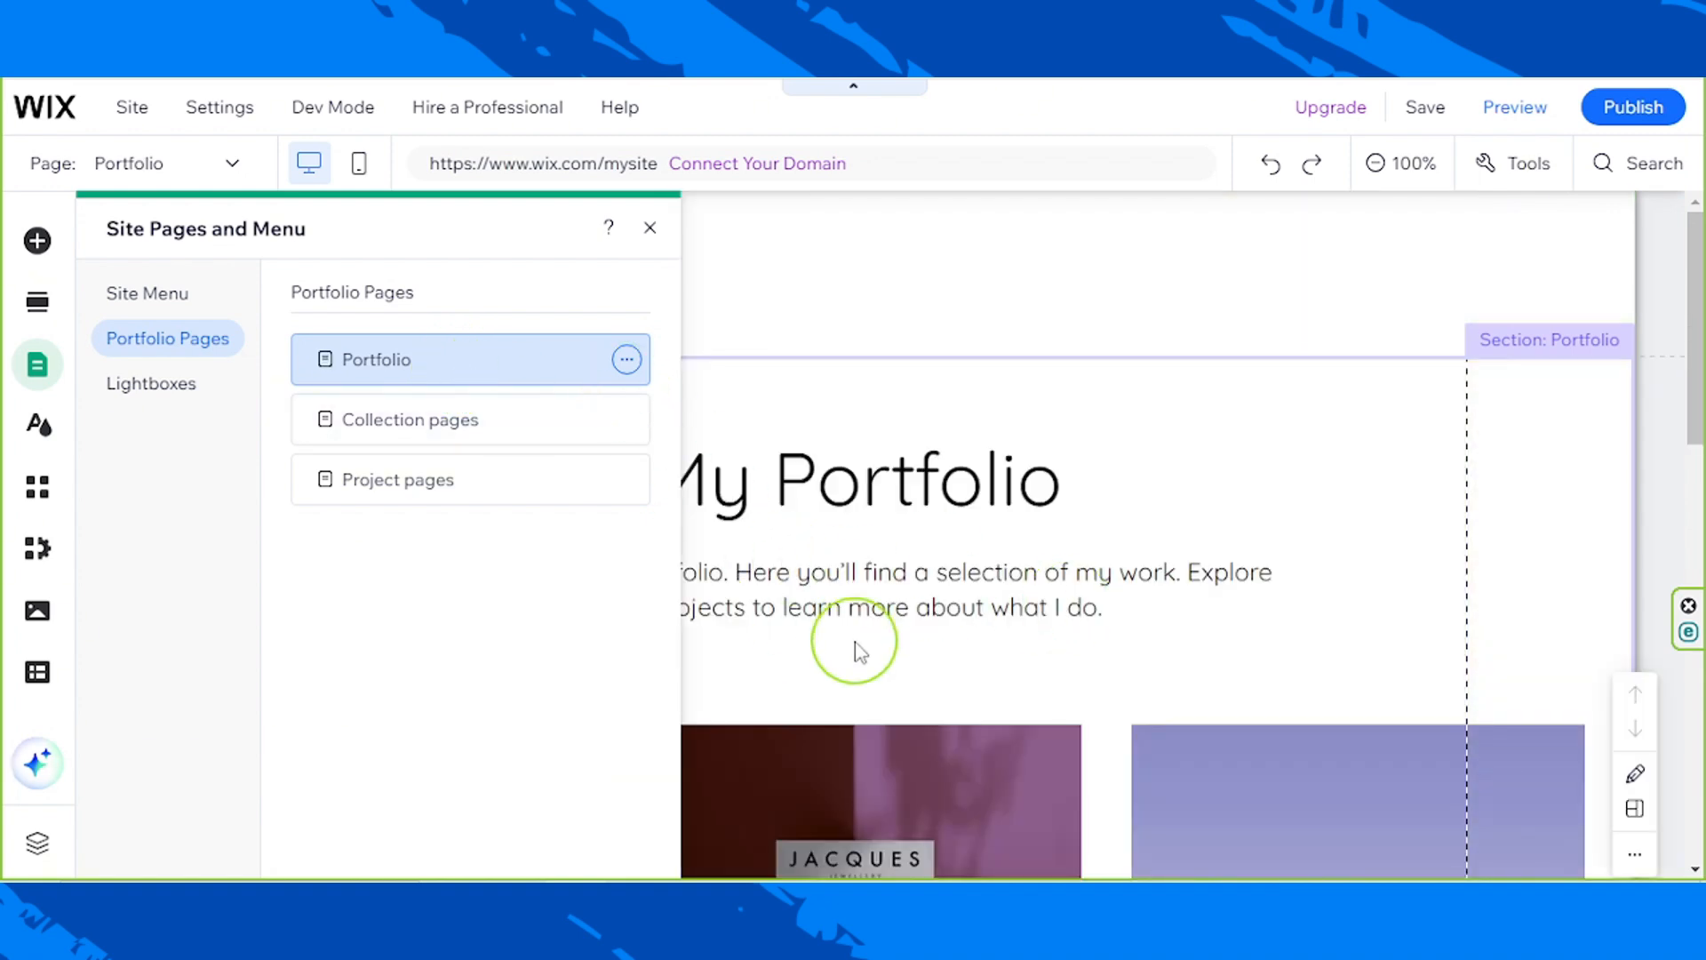
{"action": "scroll", "coordinate": [860, 626], "scroll_direction": "down", "scroll_amount": 4}
{"action": "scroll", "coordinate": [860, 620], "scroll_direction": "down", "scroll_amount": 10}
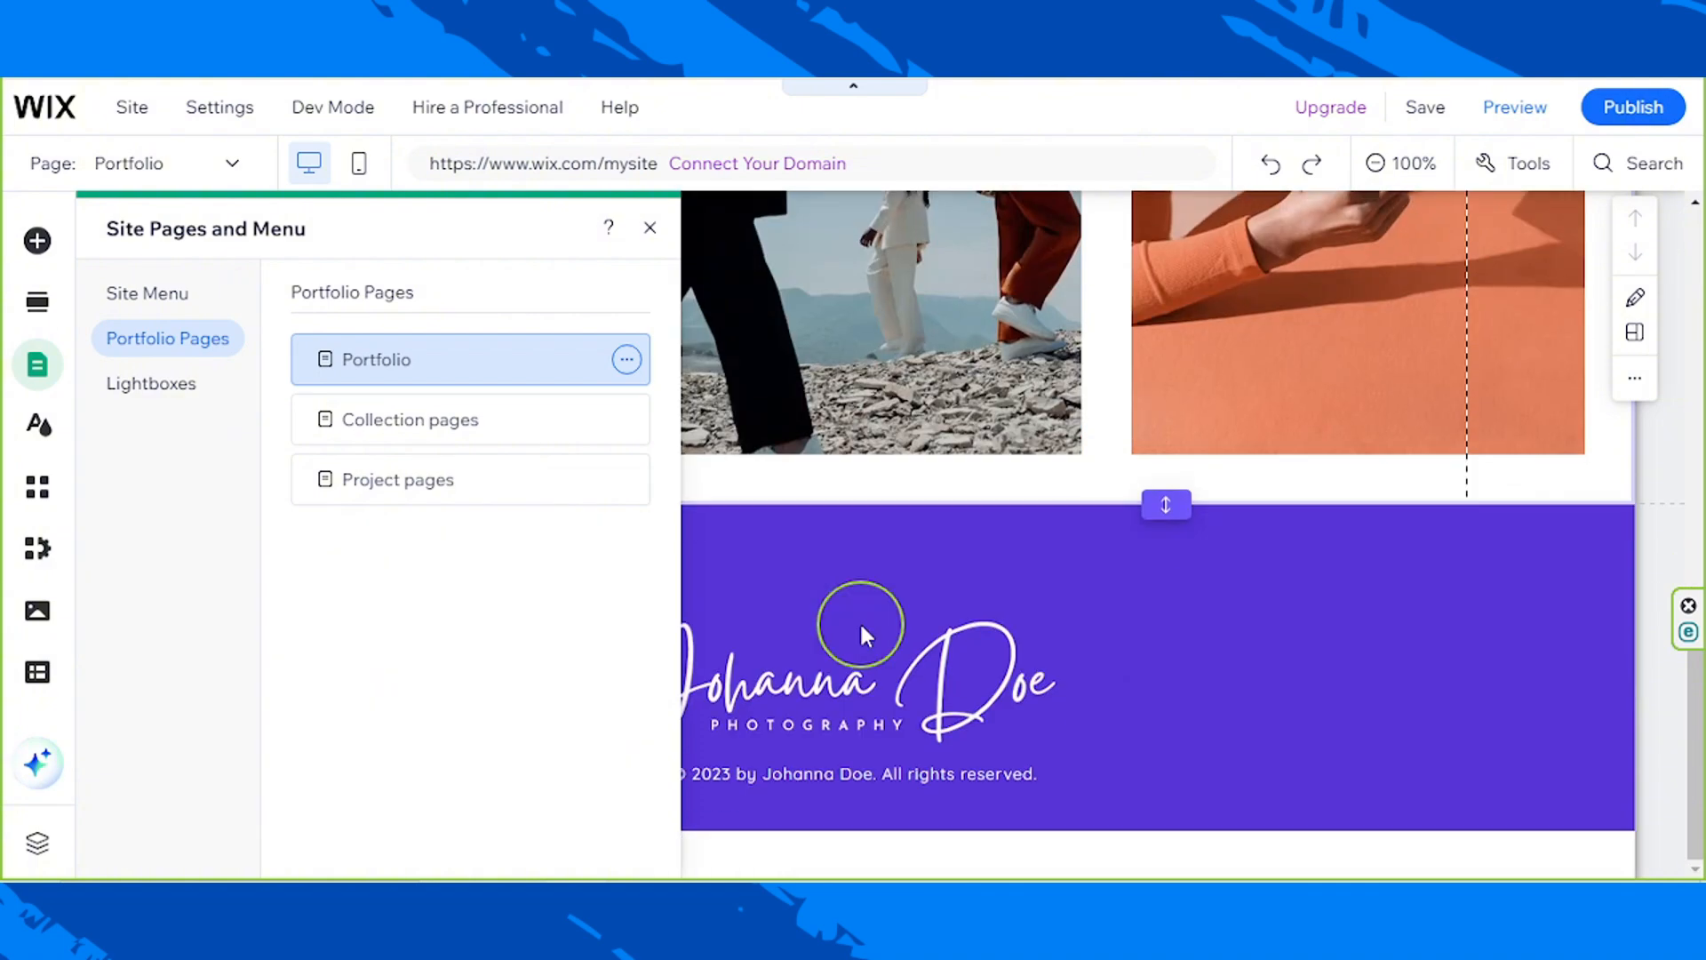
{"action": "scroll", "coordinate": [860, 620], "scroll_direction": "up", "scroll_amount": 8}
{"action": "scroll", "coordinate": [860, 626], "scroll_direction": "up", "scroll_amount": 4}
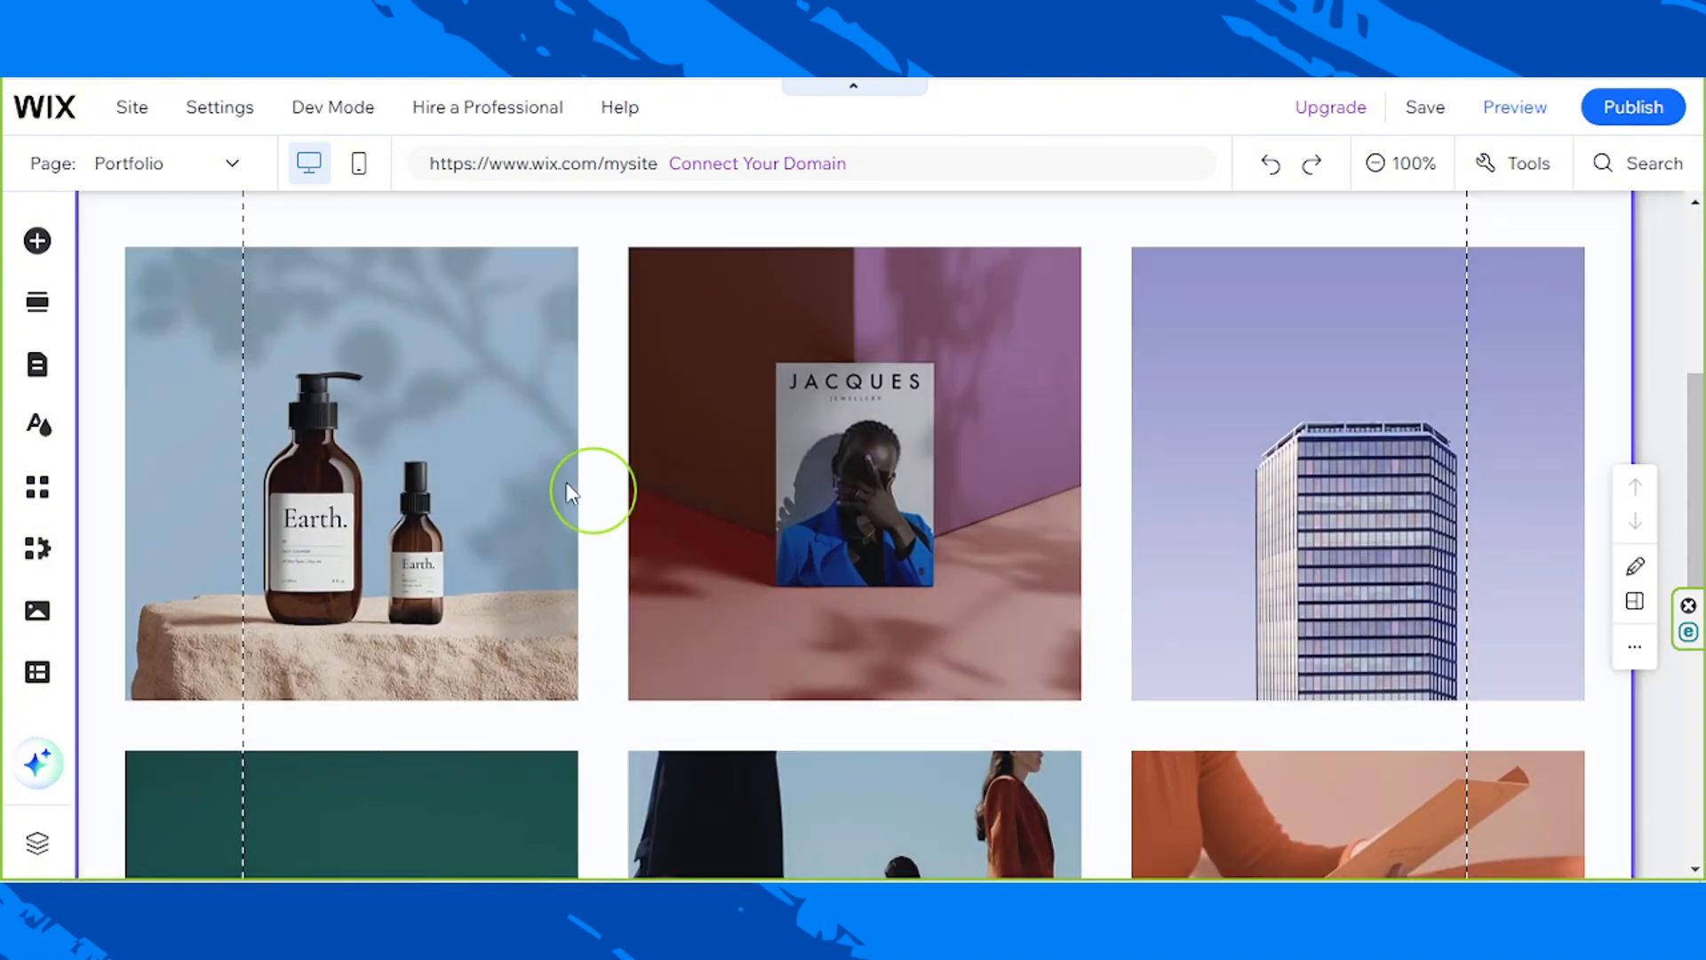
{"action": "left_click", "coordinate": [568, 458]}
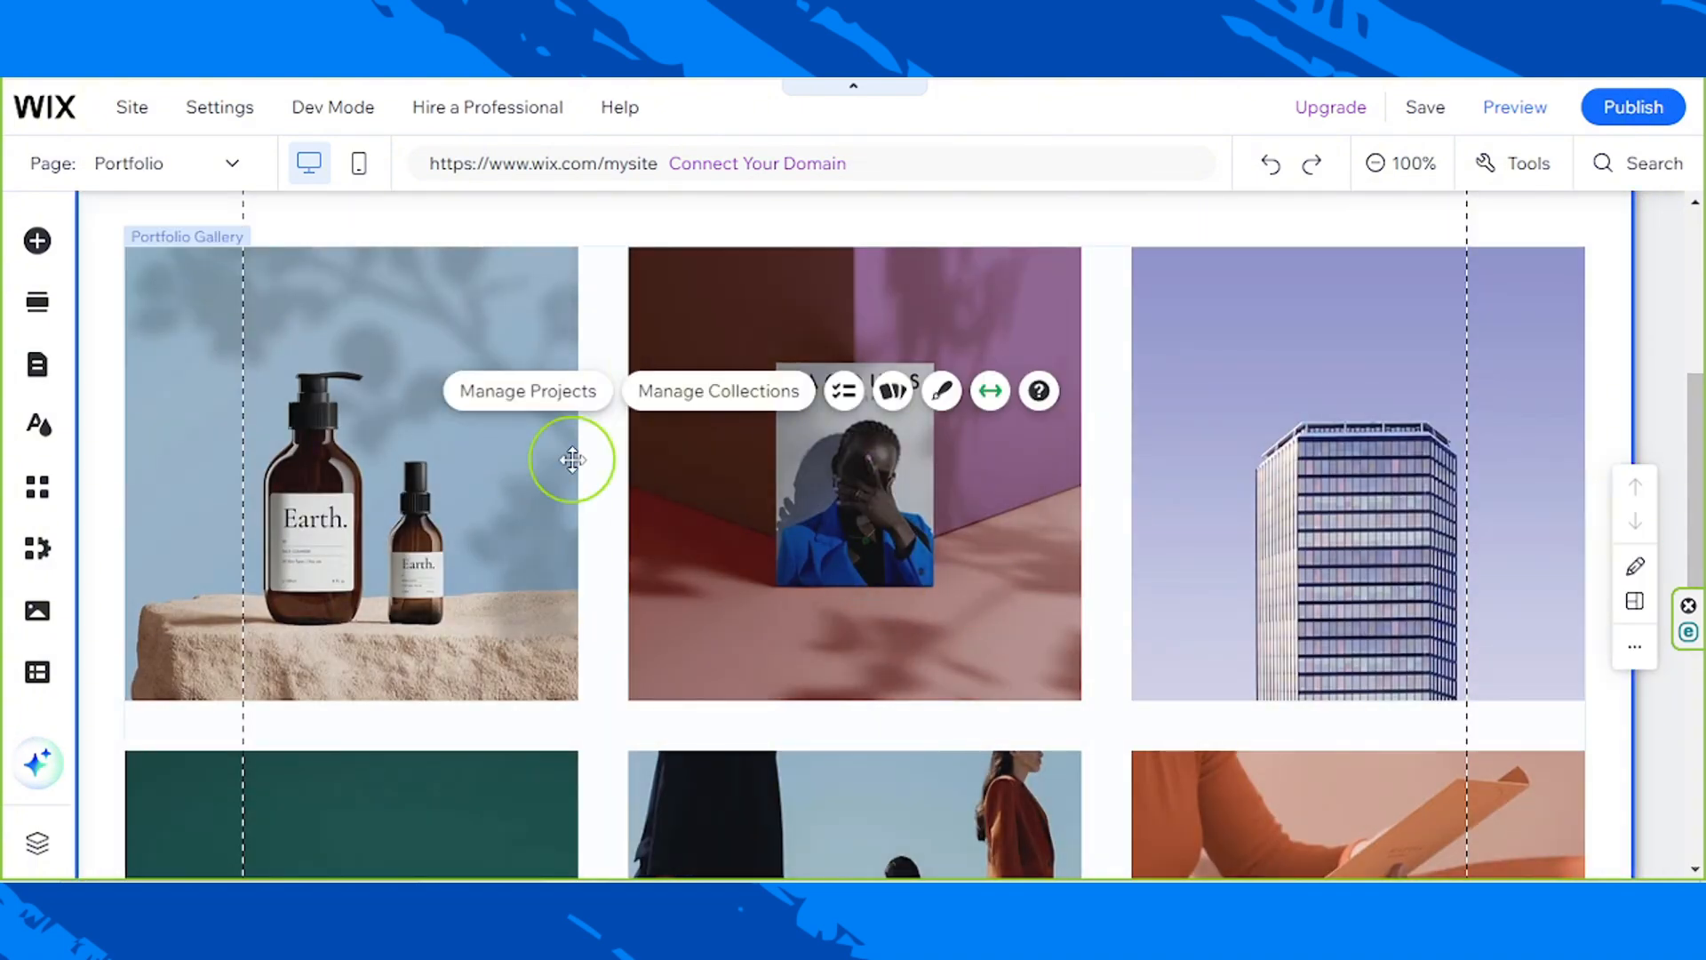
{"action": "left_click", "coordinate": [571, 459]}
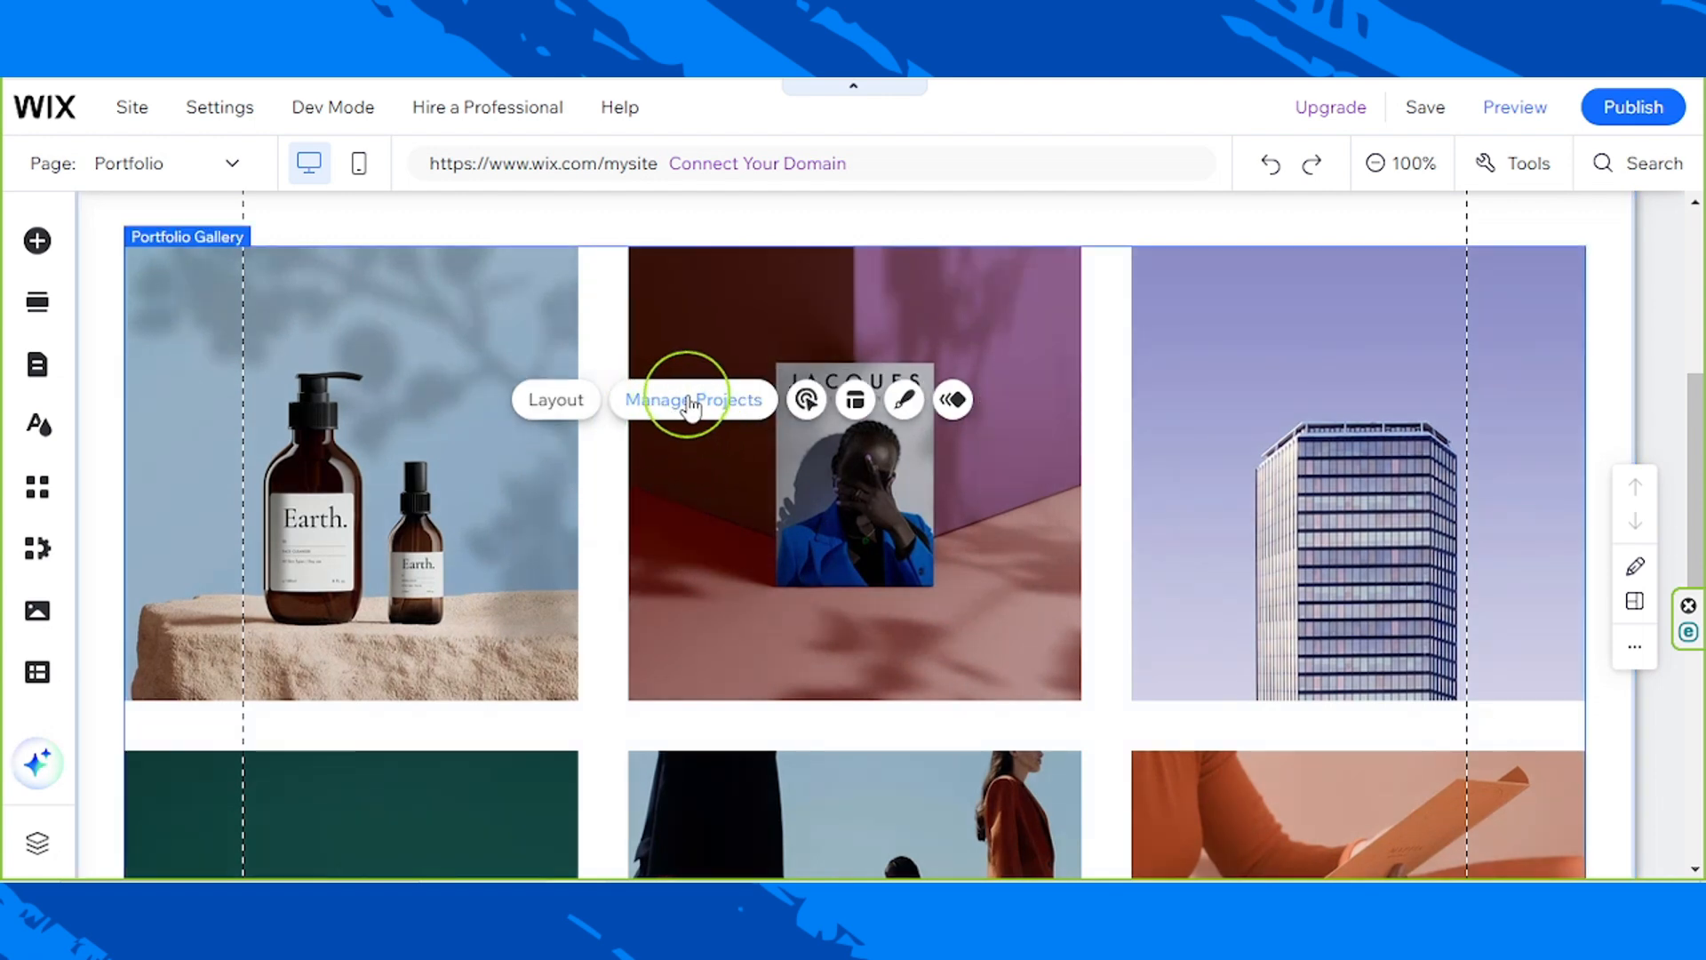
Step: Examine the layouts of the Collection pages and the Project pages among the site's portfolio pages
{"action": "left_click", "coordinate": [55, 388]}
{"action": "left_click", "coordinate": [392, 432]}
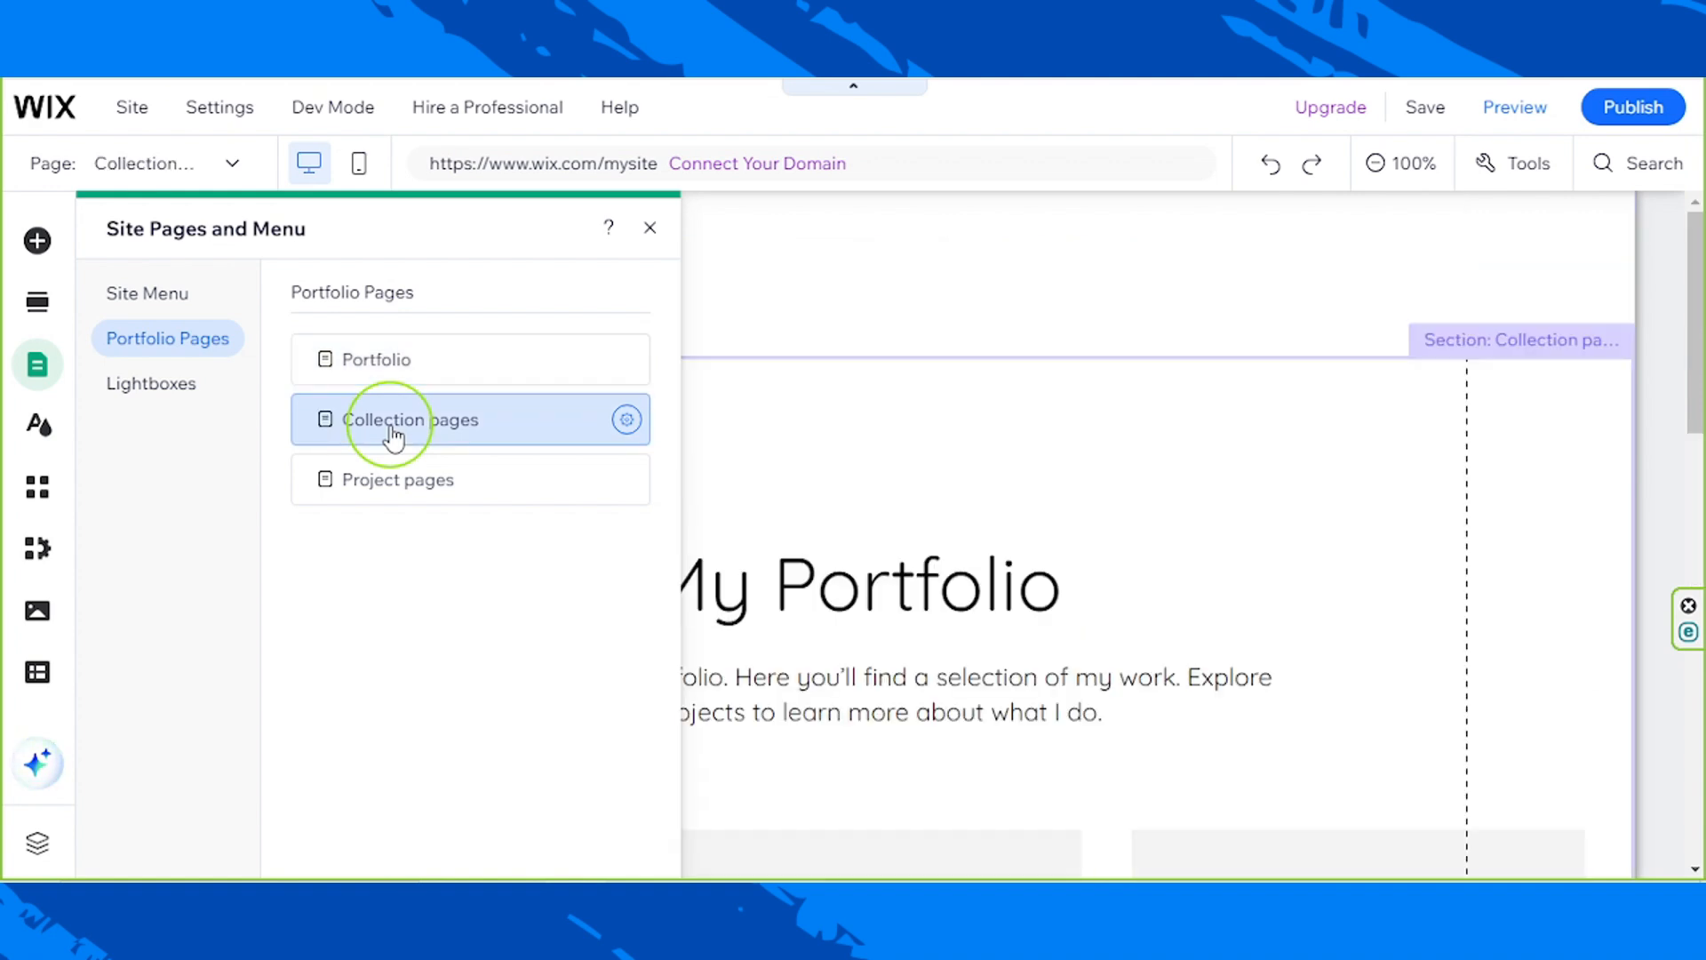
{"action": "scroll", "coordinate": [924, 615], "scroll_direction": "down", "scroll_amount": 1}
{"action": "scroll", "coordinate": [919, 613], "scroll_direction": "down", "scroll_amount": 6}
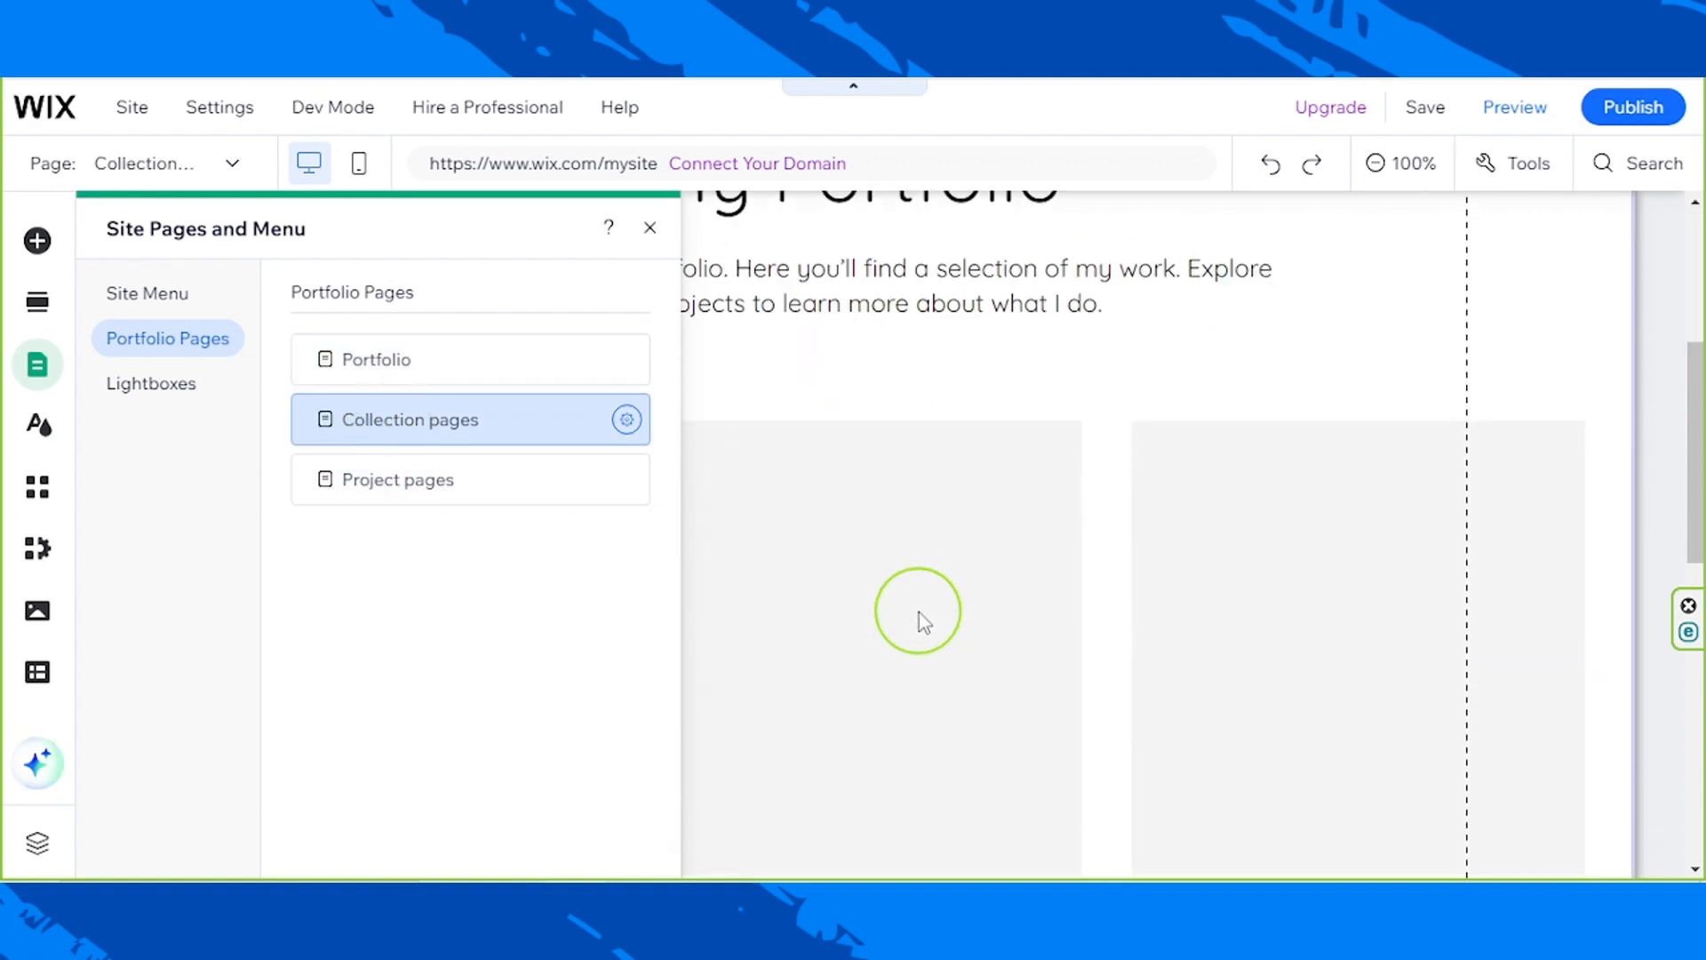
{"action": "scroll", "coordinate": [879, 604], "scroll_direction": "up", "scroll_amount": 8}
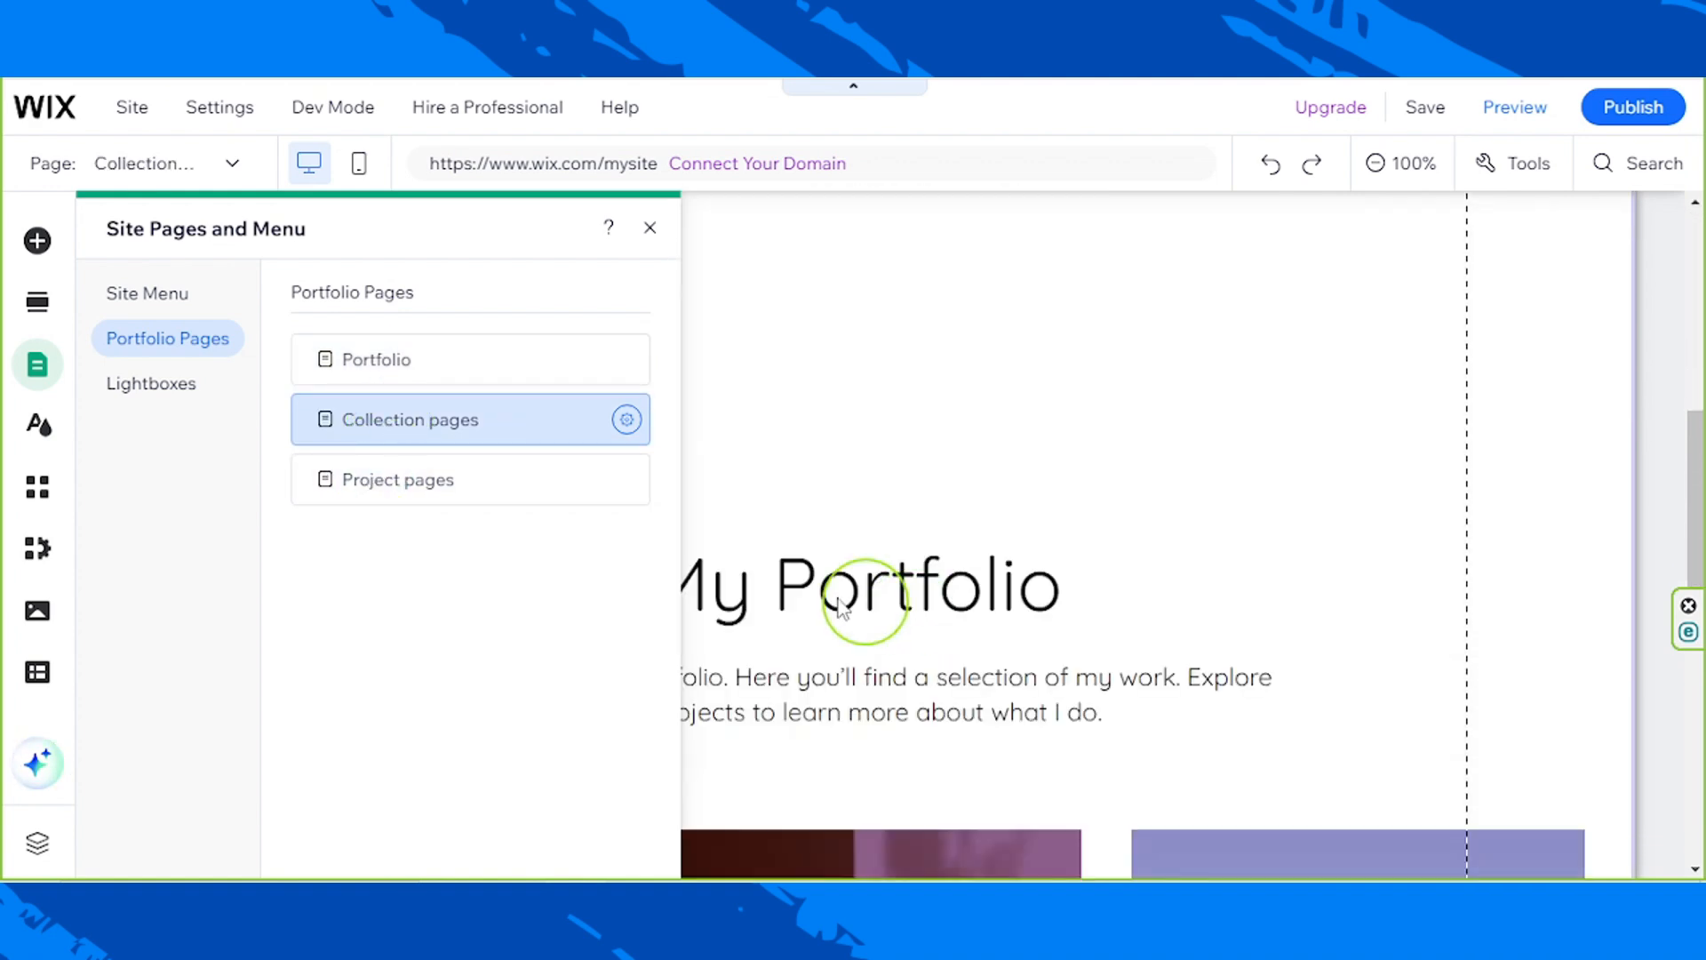
{"action": "left_click", "coordinate": [396, 484]}
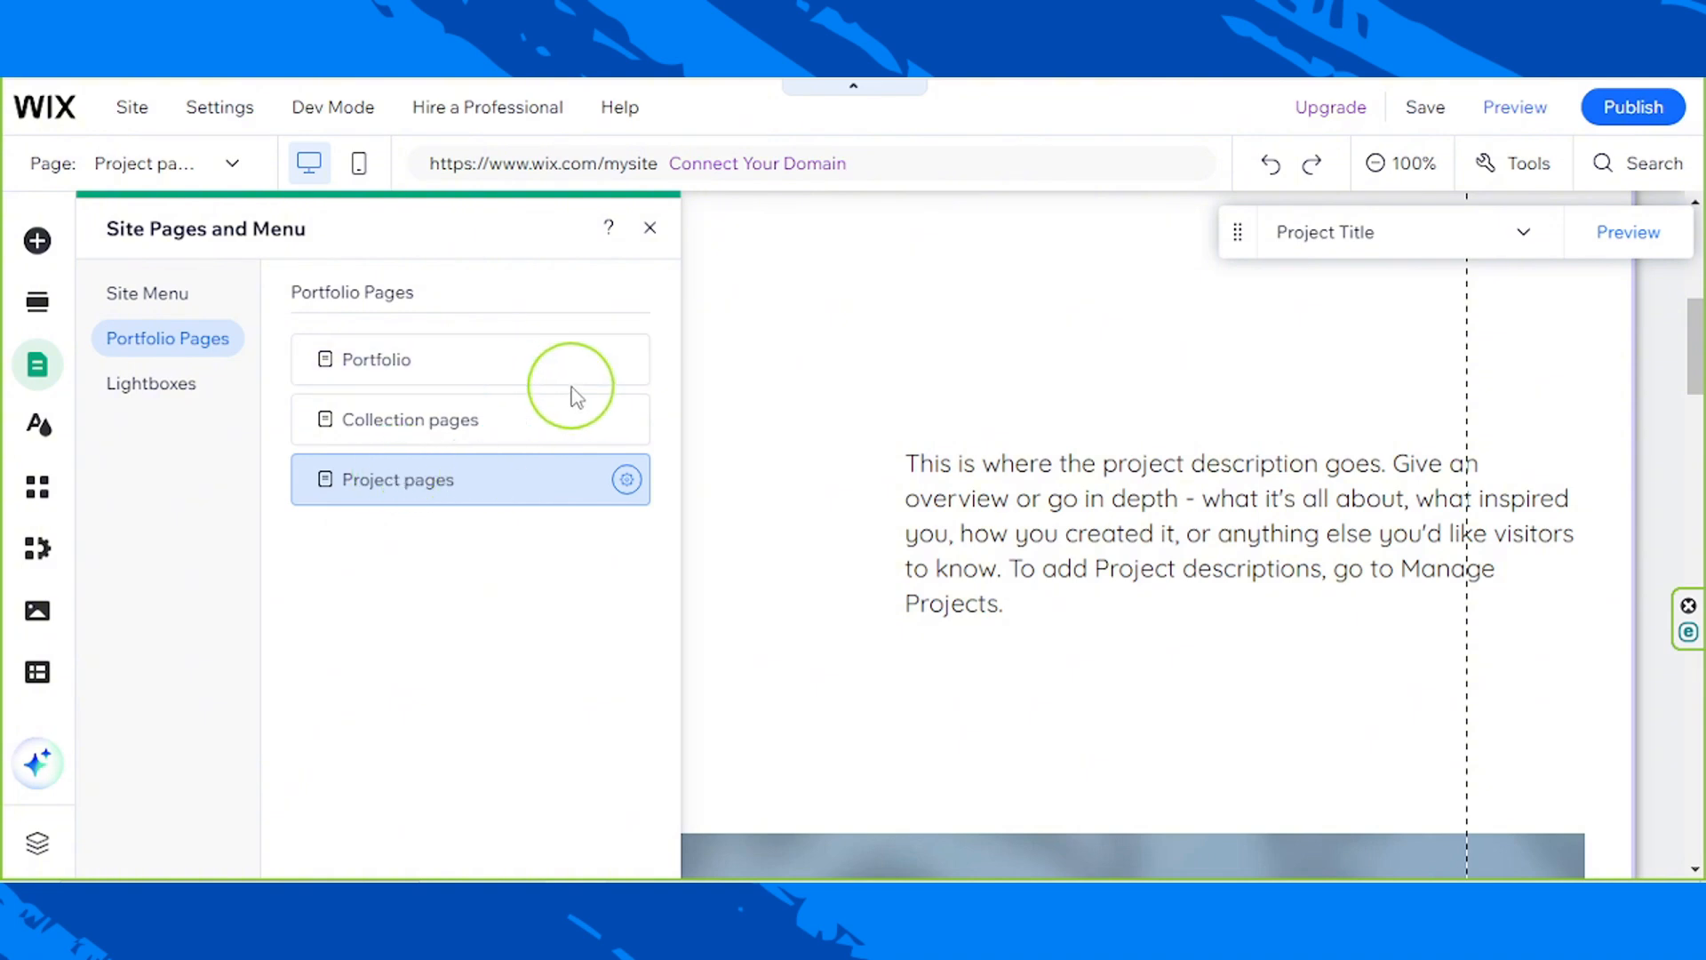
{"action": "scroll", "coordinate": [1091, 498], "scroll_direction": "down", "scroll_amount": 5}
{"action": "scroll", "coordinate": [1089, 502], "scroll_direction": "up", "scroll_amount": 5}
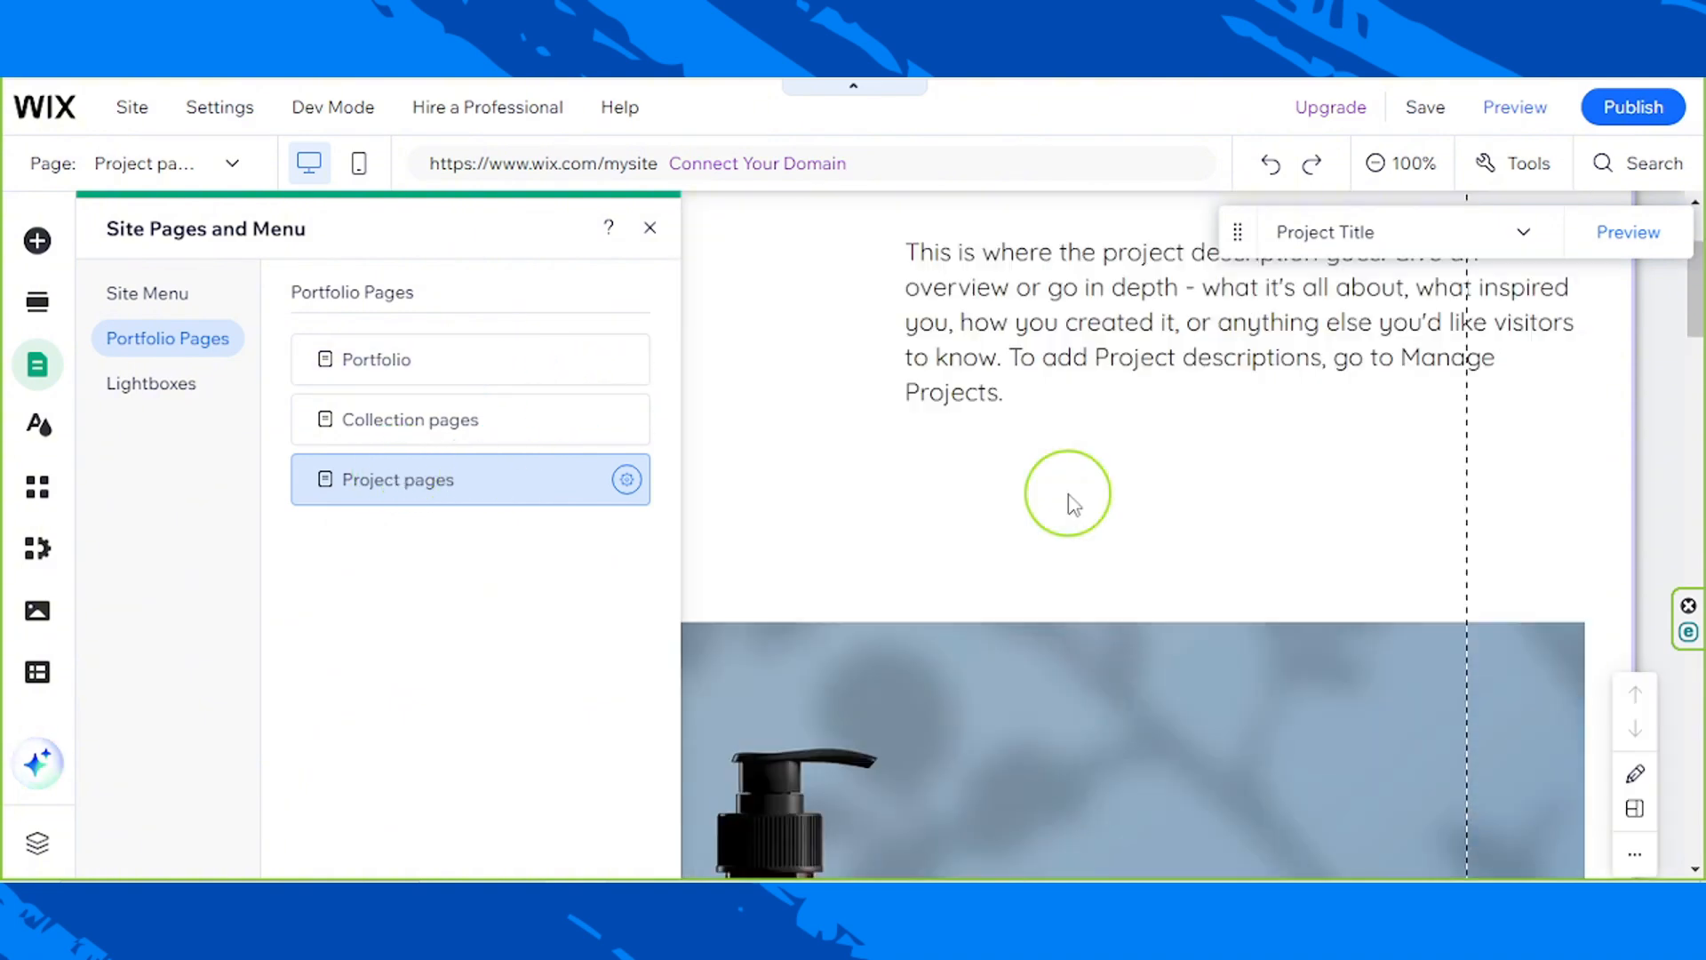
Step: Return to the Home page through the site menu's page list and close the page manager
{"action": "left_click", "coordinate": [125, 293]}
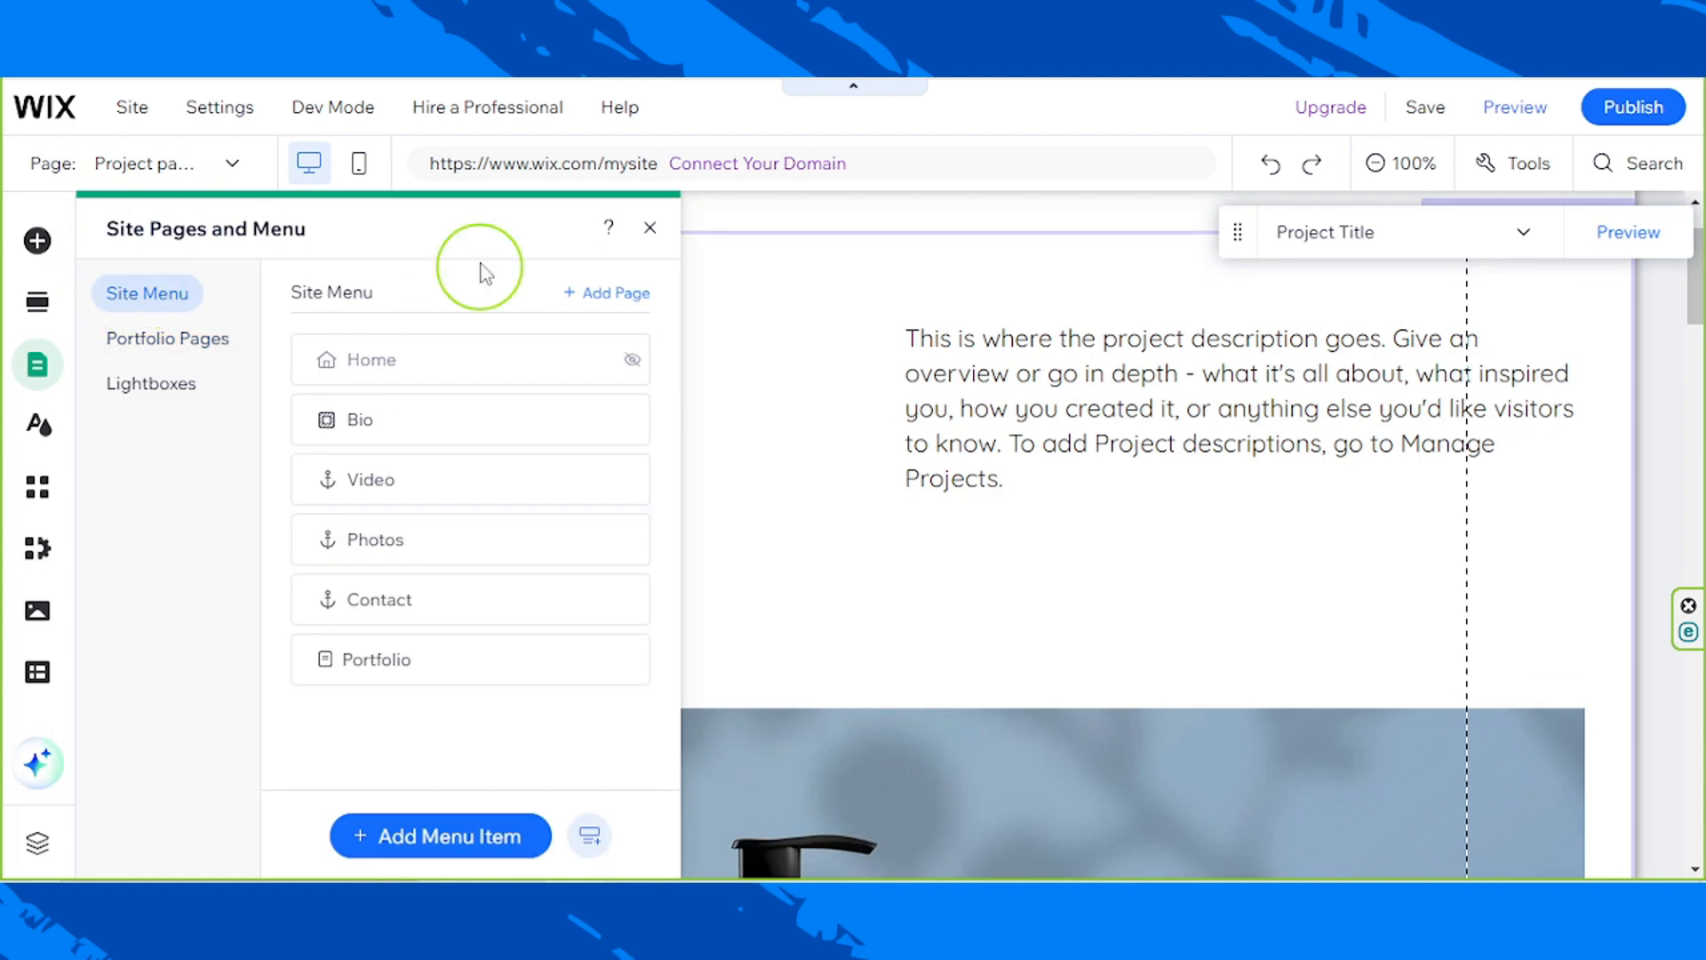
{"action": "left_click", "coordinate": [429, 363]}
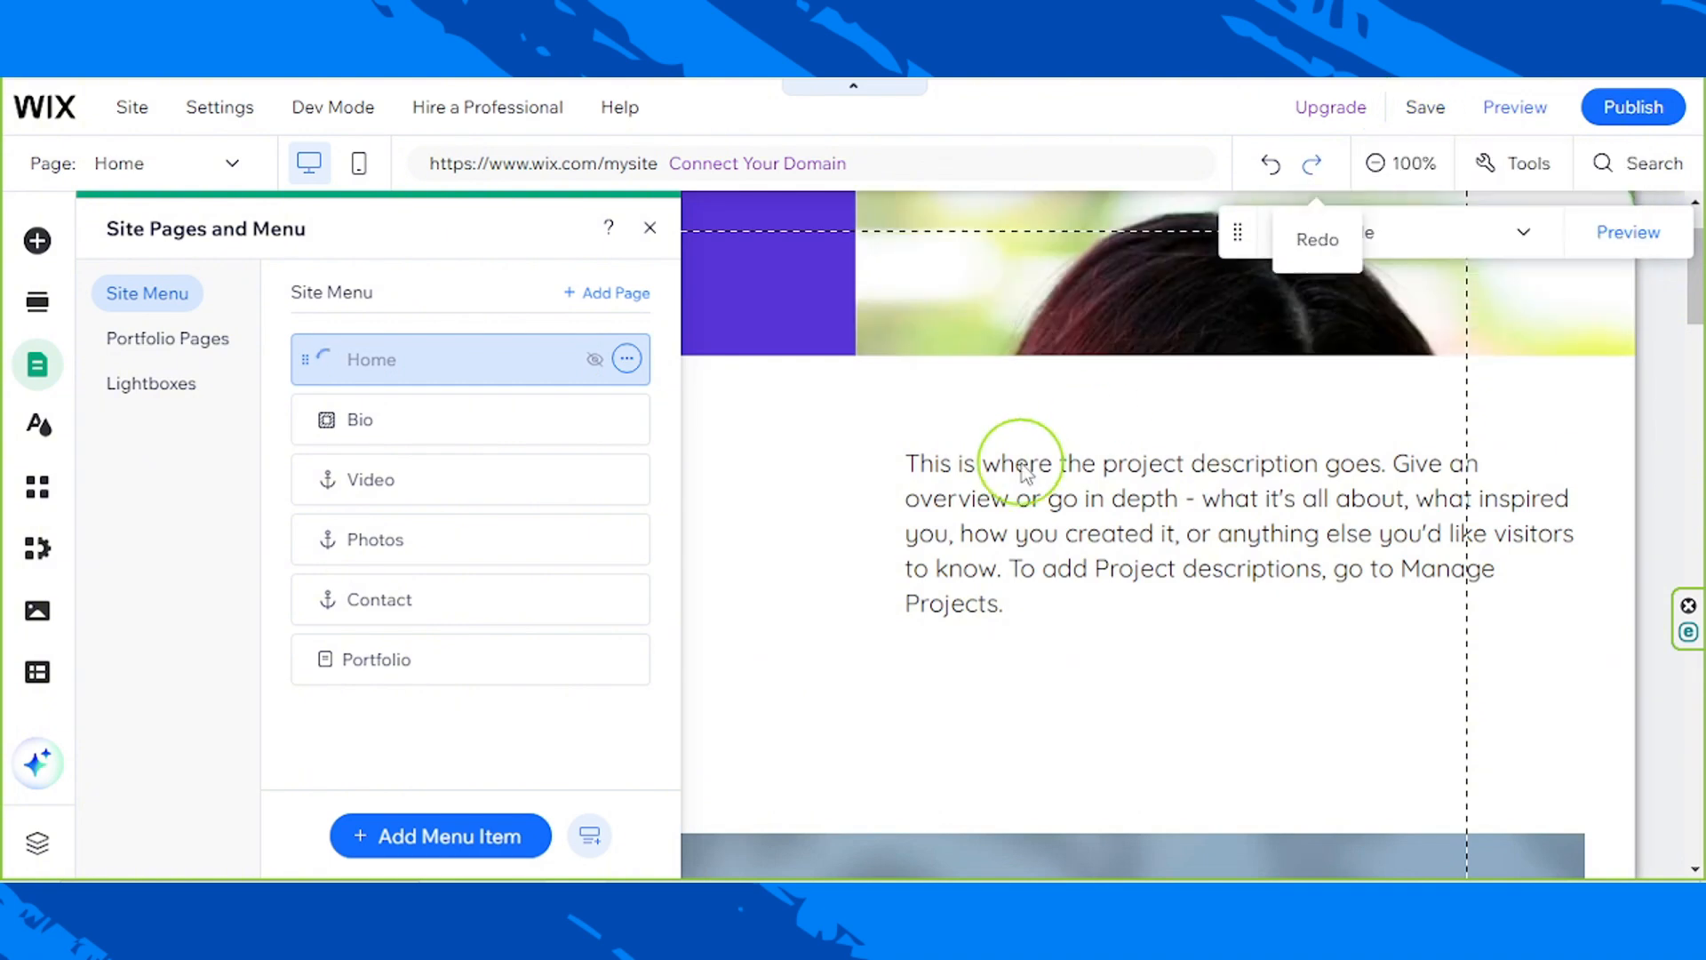
{"action": "left_click", "coordinate": [649, 227]}
{"action": "mouse_move", "coordinate": [1528, 535]}
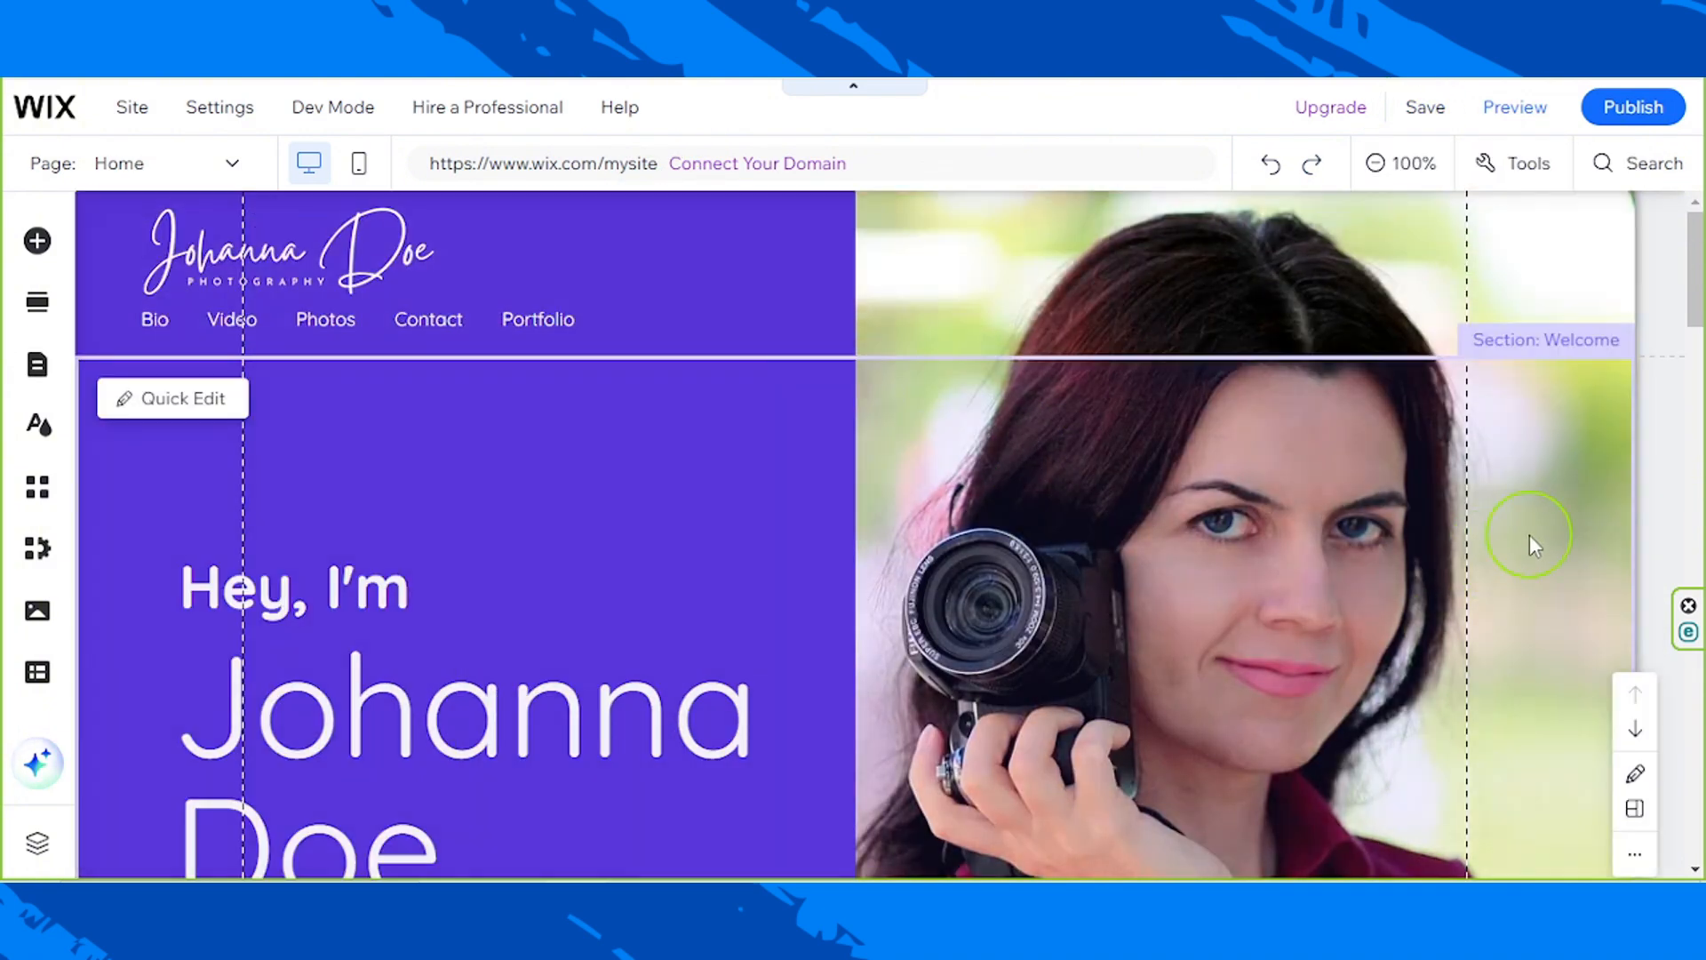